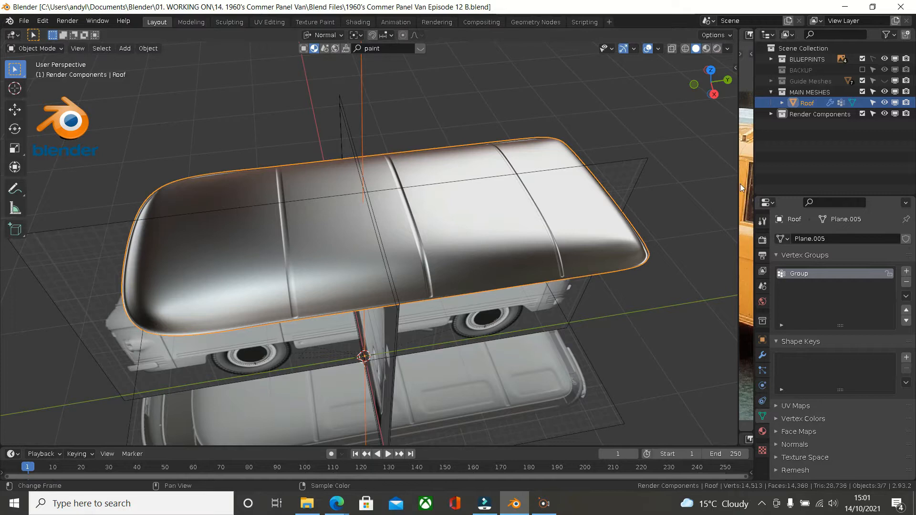
# Enlarge the reference image area and examine the van roof in the orange van photo and in DSC_0374.JPG
pyautogui.moveTo(738, 184); pyautogui.dragTo(354, 184)
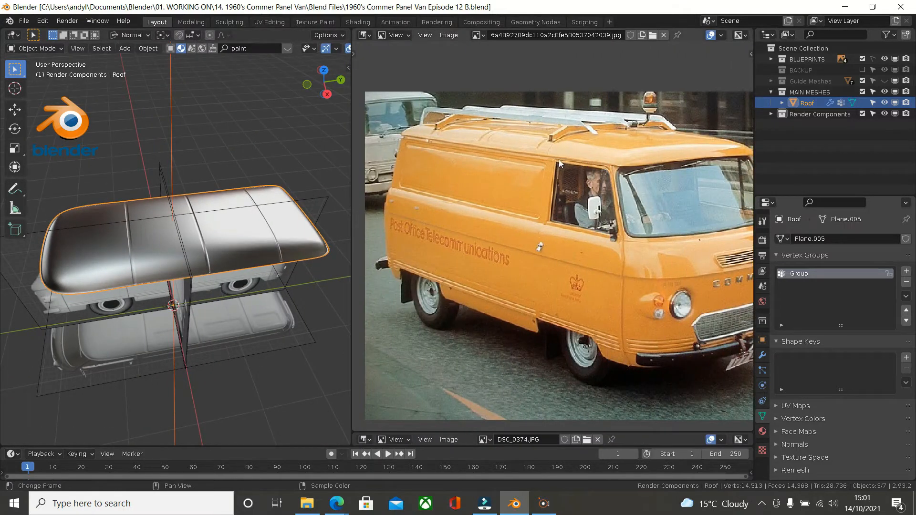
pyautogui.moveTo(574, 163); pyautogui.dragTo(568, 219, button='middle')
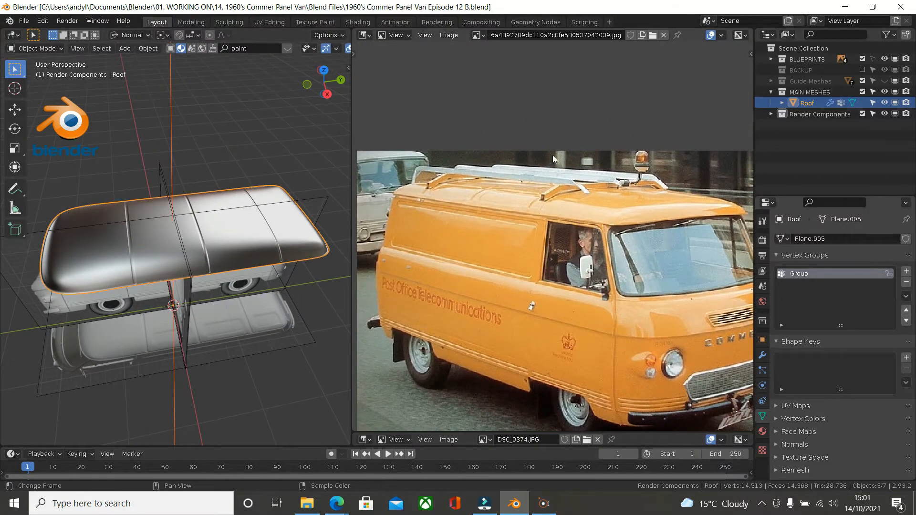
pyautogui.moveTo(492, 433); pyautogui.dragTo(499, 78)
pyautogui.moveTo(504, 153); pyautogui.dragTo(562, 429, button='middle')
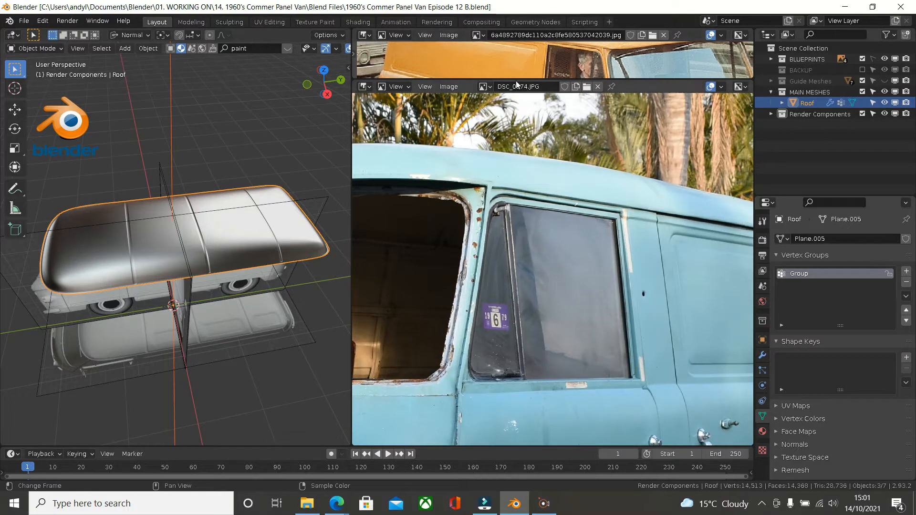
# Browse the Reference folder for another roof photo, close it without opening one, and restore the wide 3D viewport
pyautogui.click(588, 88)
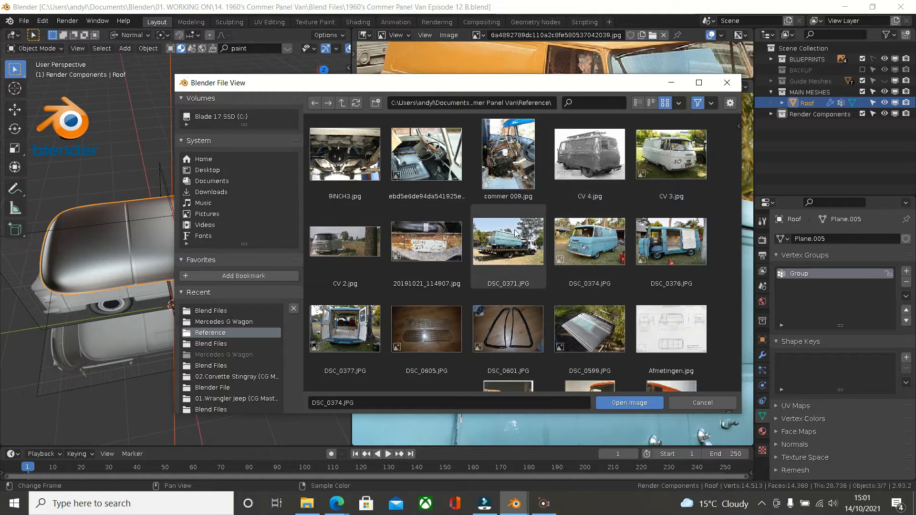
pyautogui.scroll(-3, 515, 233)
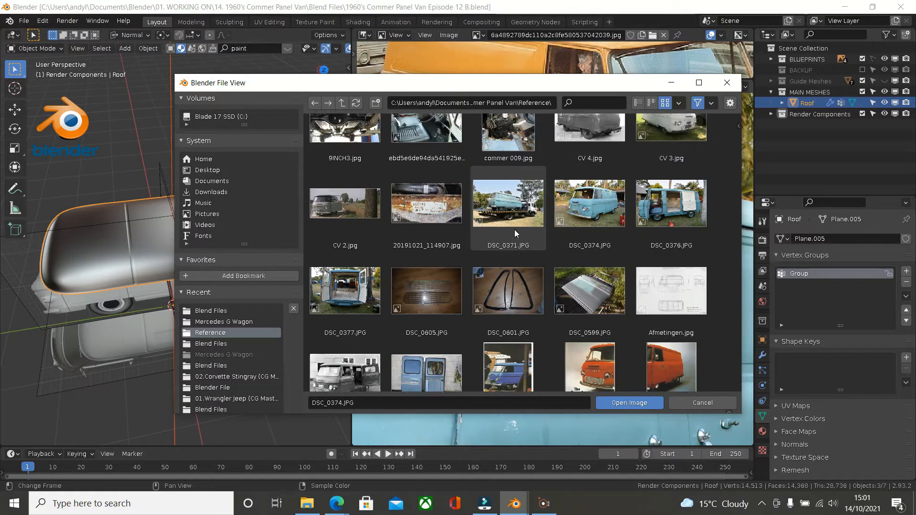
pyautogui.scroll(-3, 514, 230)
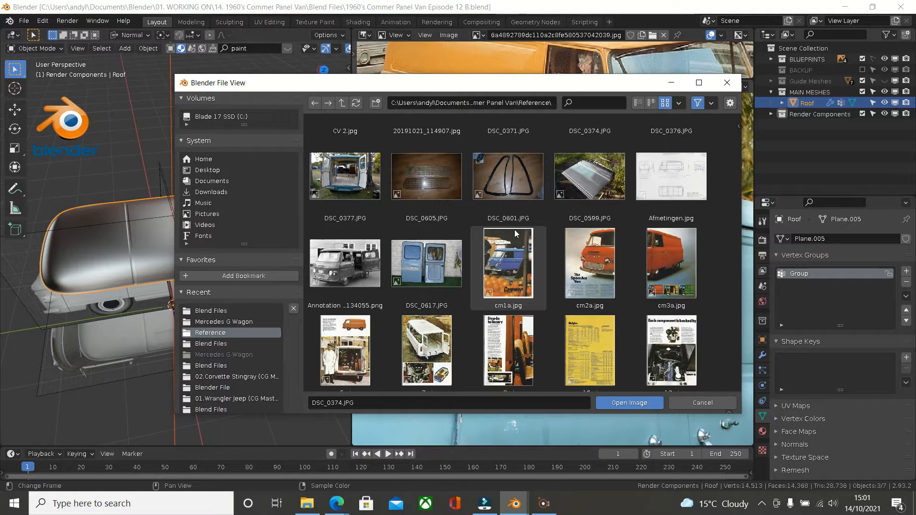
pyautogui.scroll(-3, 514, 230)
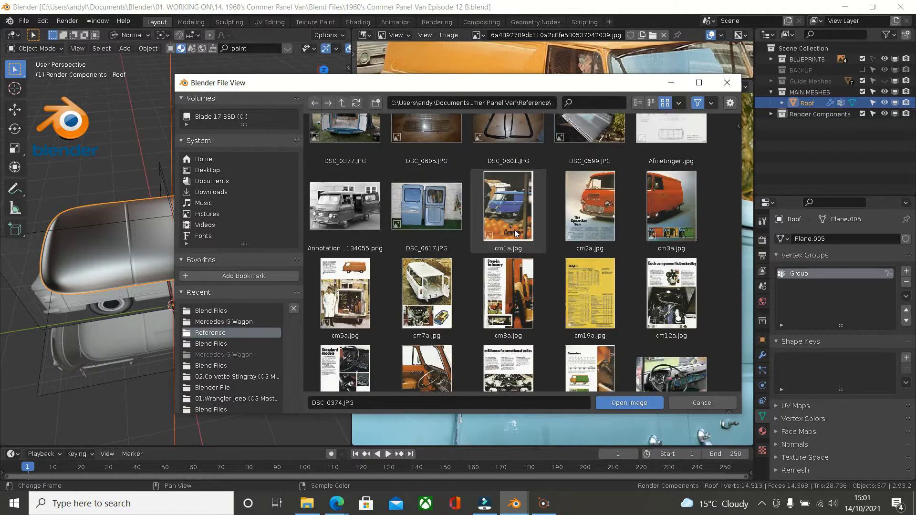
pyautogui.scroll(-3, 515, 232)
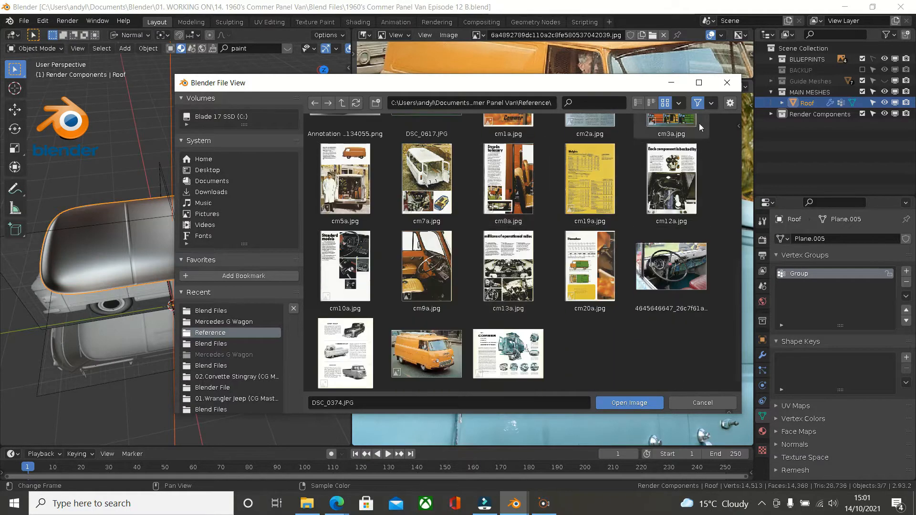
pyautogui.click(726, 86)
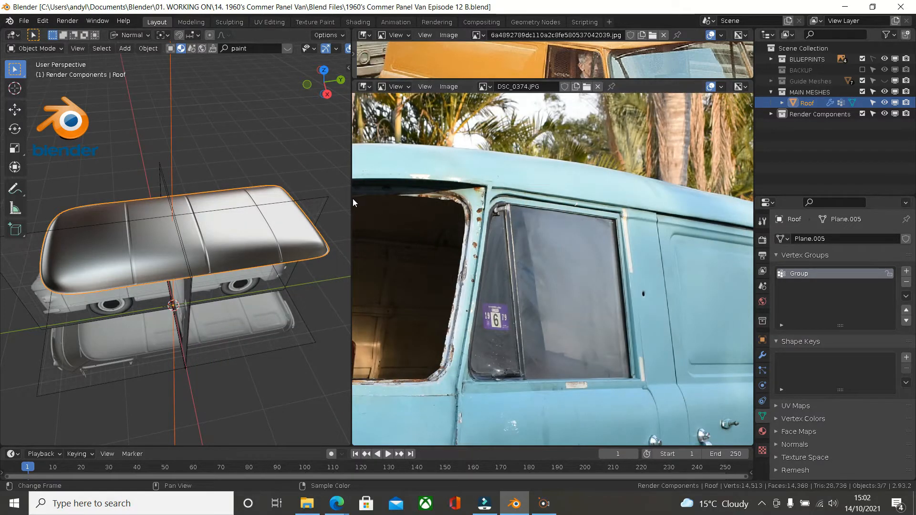
pyautogui.moveTo(351, 198); pyautogui.dragTo(738, 198)
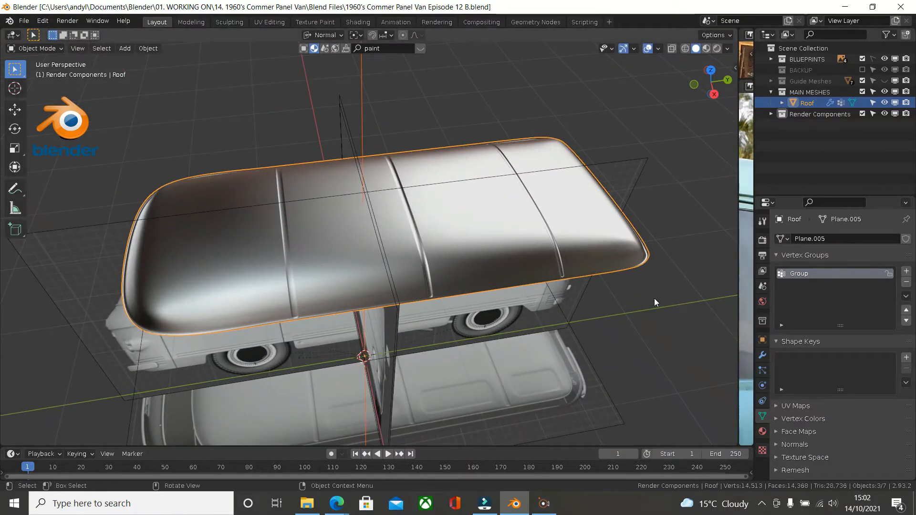
# Show the Roof in top orthographic X-ray wireframe over the blueprint and enter Edit Mode
pyautogui.press('KP_7')
pyautogui.hotkey('alt', 'z')
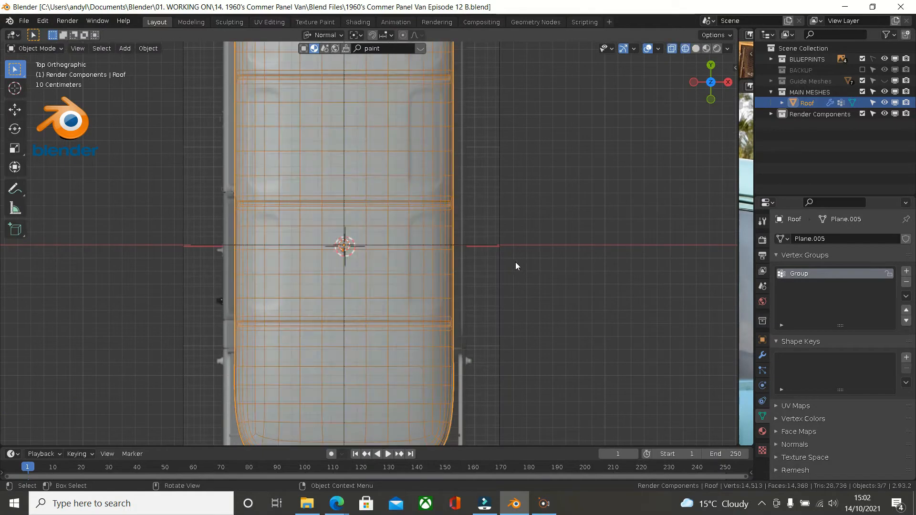
pyautogui.keyDown('shift'); pyautogui.moveTo(416, 156); pyautogui.dragTo(367, 268, button='middle'); pyautogui.keyUp('shift')
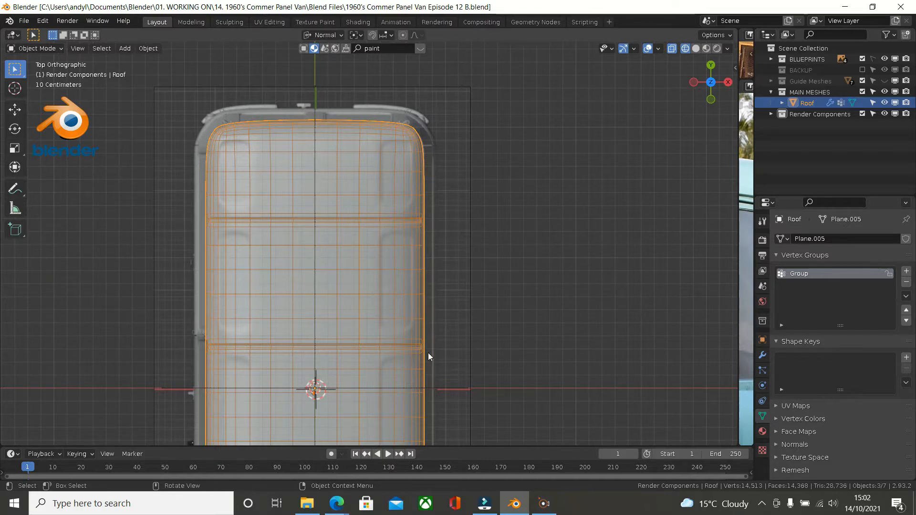
pyautogui.keyDown('shift'); pyautogui.moveTo(431, 292); pyautogui.dragTo(426, 213, button='middle'); pyautogui.keyUp('shift')
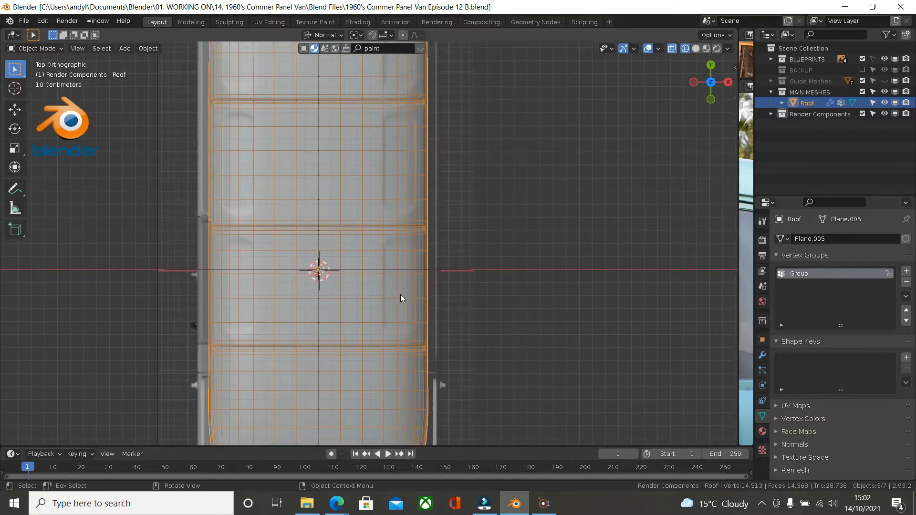
pyautogui.scroll(1, 398, 295)
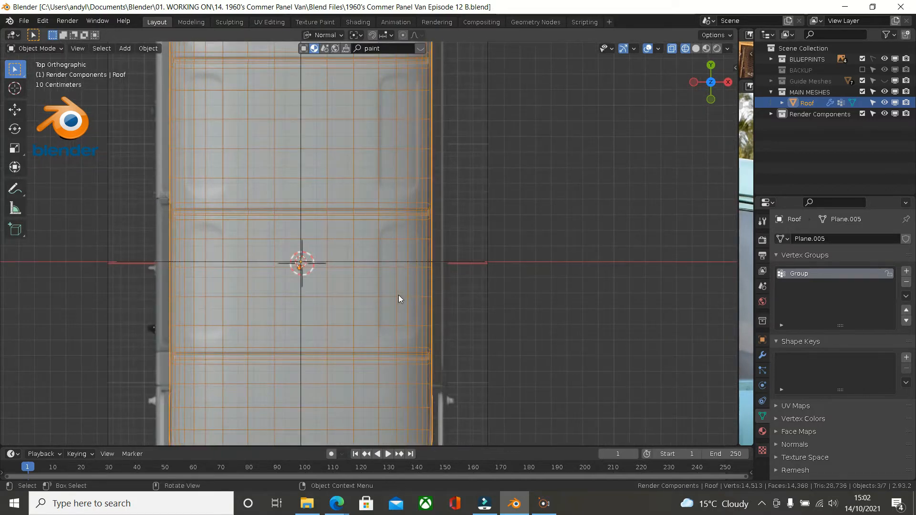
pyautogui.scroll(1, 398, 295)
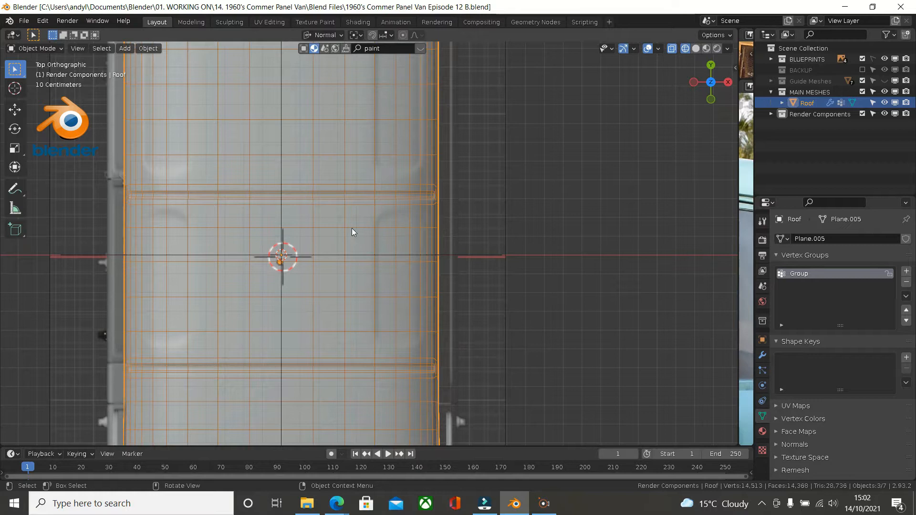
pyautogui.press('Tab')
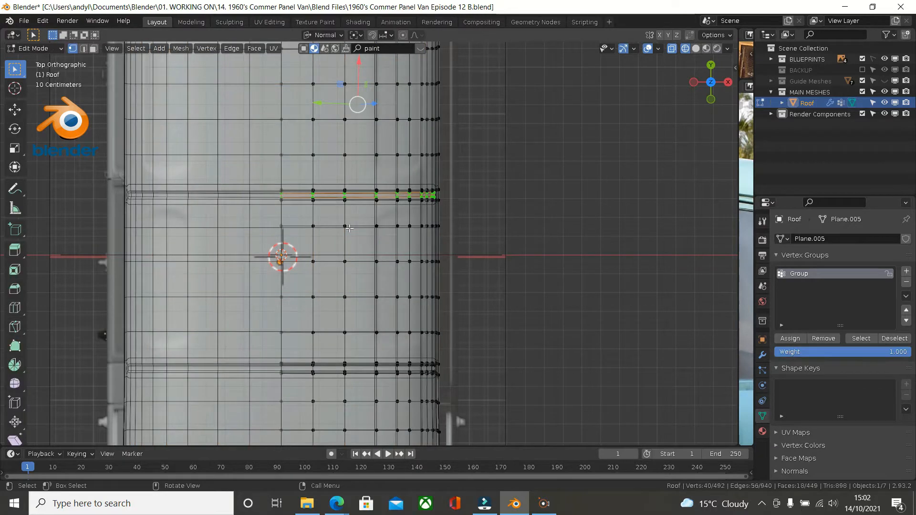
# Turn off the viewport display of the Roof's Subdivision modifier
pyautogui.scroll(1, 374, 228)
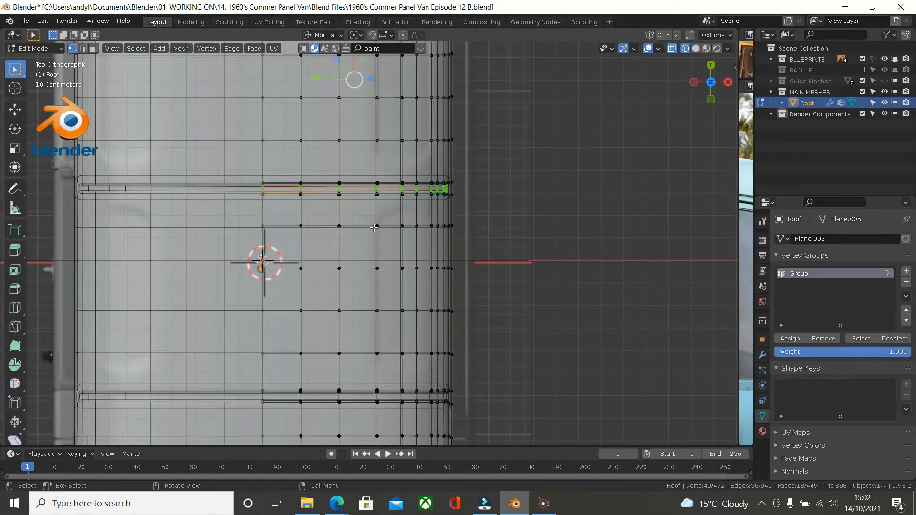
pyautogui.scroll(3, 374, 228)
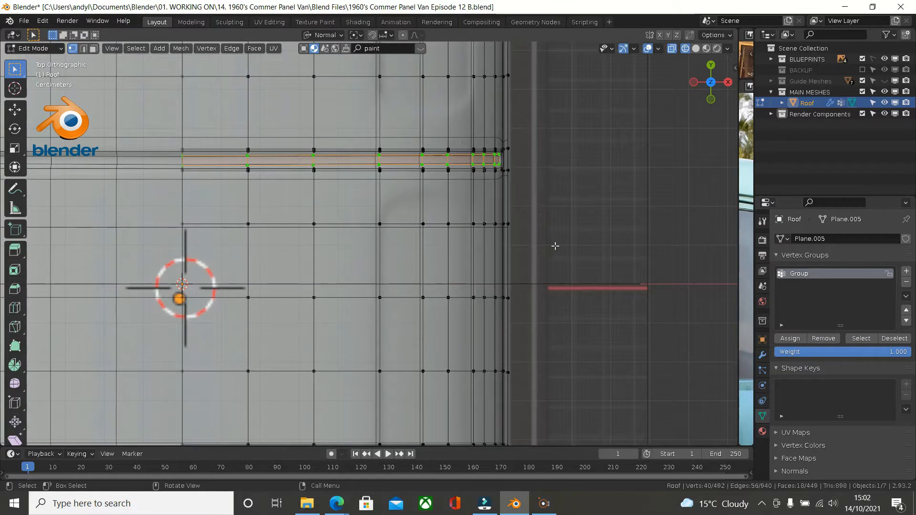
pyautogui.scroll(-1, 465, 222)
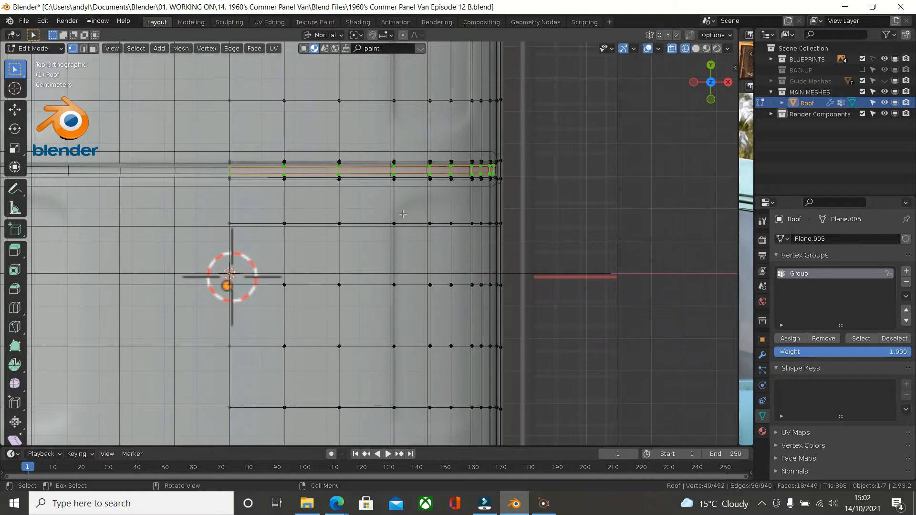
pyautogui.click(762, 356)
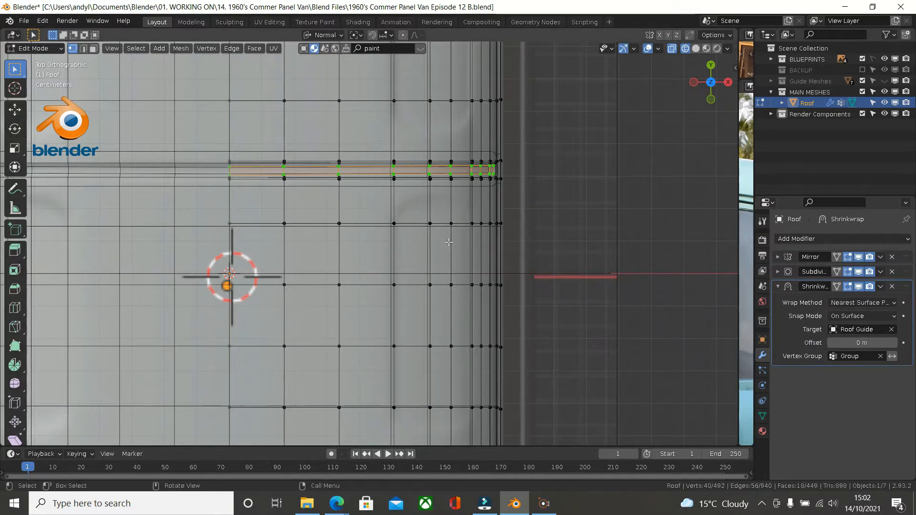
pyautogui.scroll(1, 433, 236)
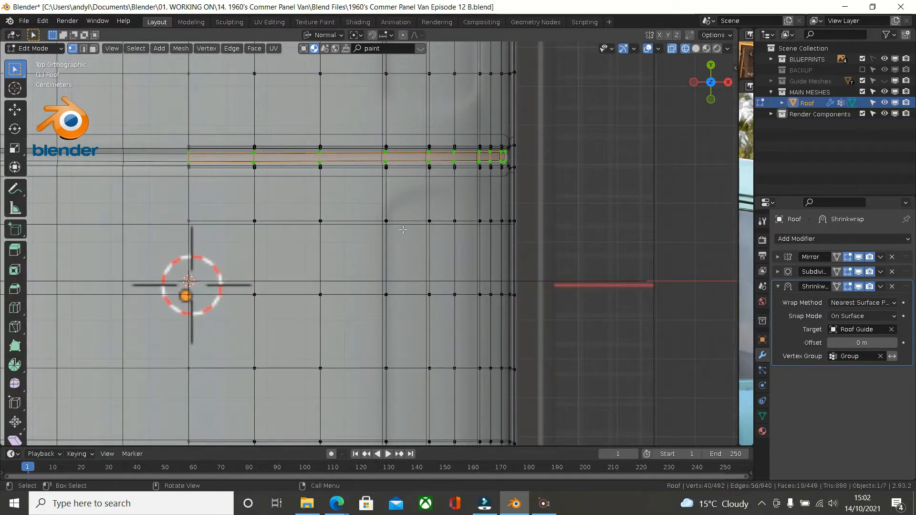
pyautogui.click(859, 274)
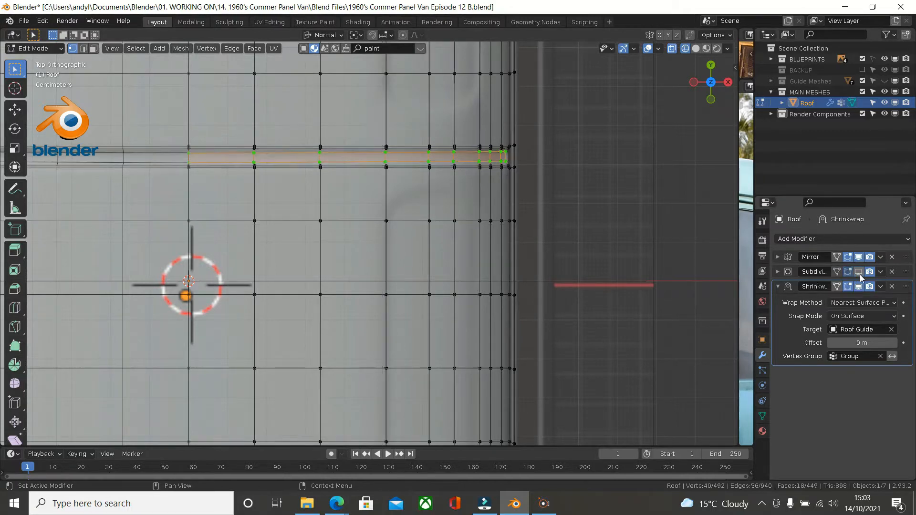
pyautogui.scroll(1, 410, 230)
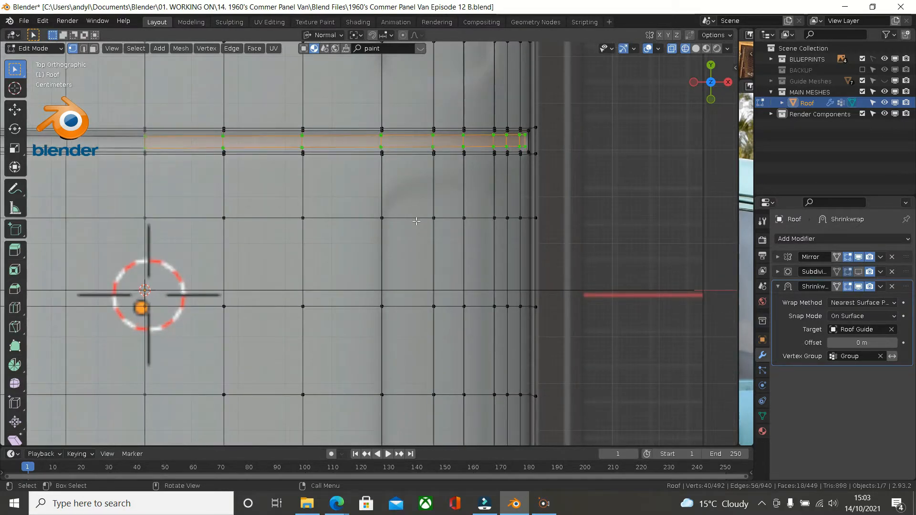
# Edge-slide the crosswise loop just behind the middle roof rib by about 0.52, toward the rib and the recessed panel's end
pyautogui.keyDown('alt'); pyautogui.click(416, 221); pyautogui.keyUp('alt')
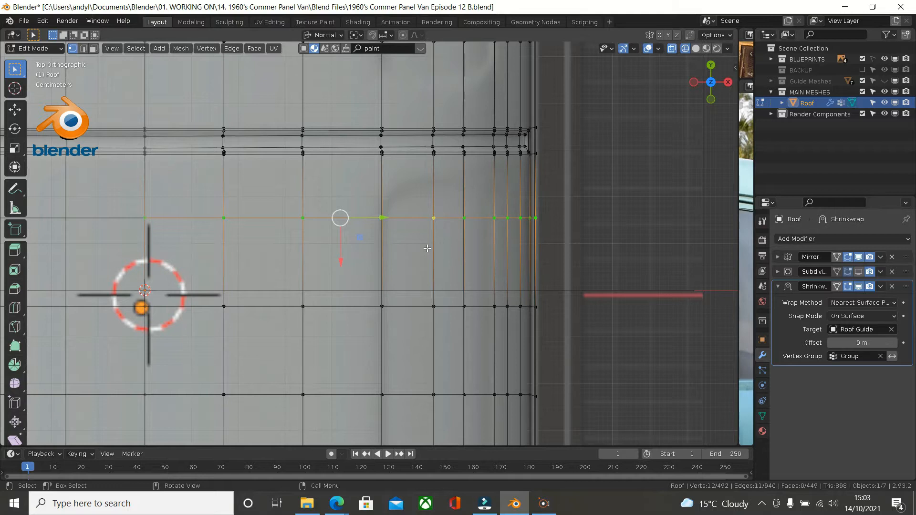
pyautogui.press('g')
pyautogui.press('g')
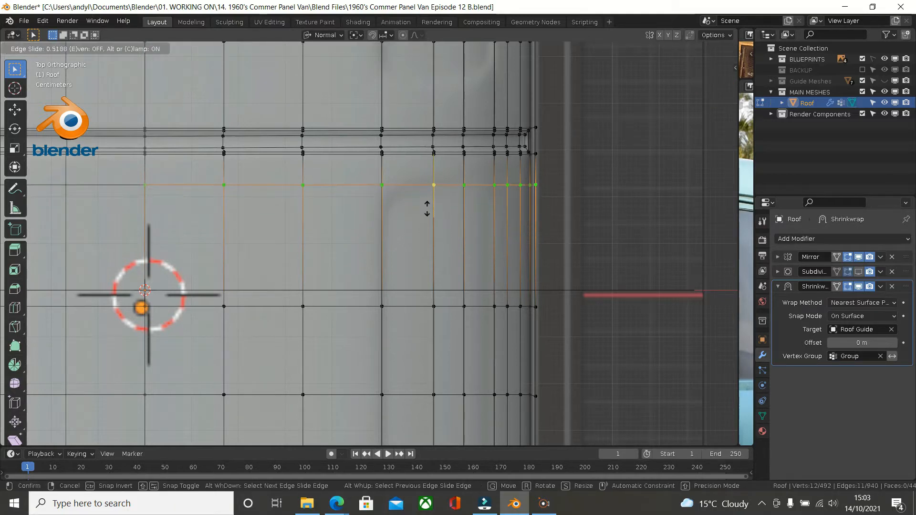
pyautogui.click(427, 209)
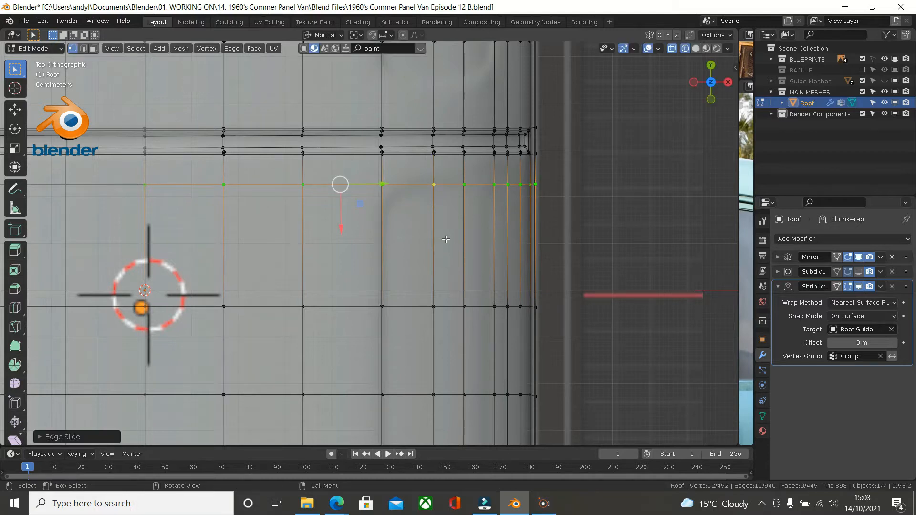
# Edge-slide the lengthwise loop running through the recessed side panel by about -0.03, slightly toward the roof's outer edge
pyautogui.keyDown('shift'); pyautogui.moveTo(446, 244); pyautogui.dragTo(445, 170, button='middle'); pyautogui.keyUp('shift')
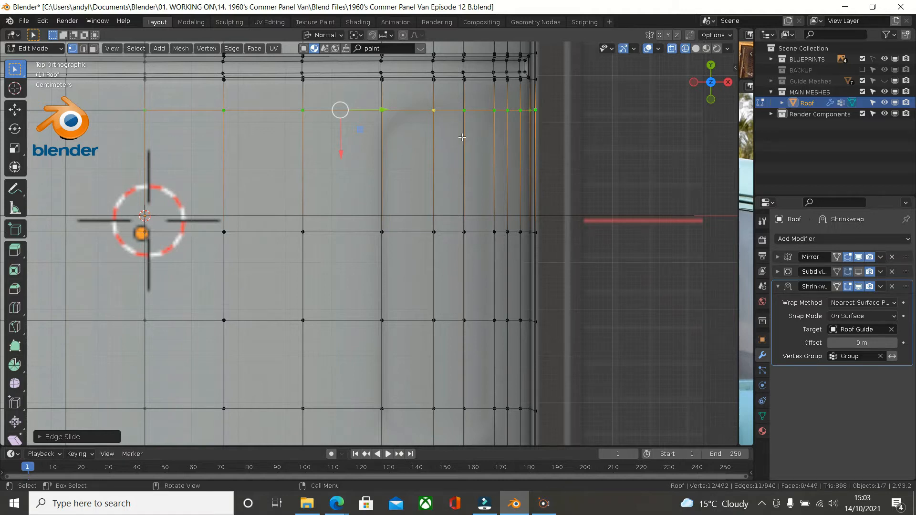
pyautogui.keyDown('alt'); pyautogui.click(462, 145); pyautogui.keyUp('alt')
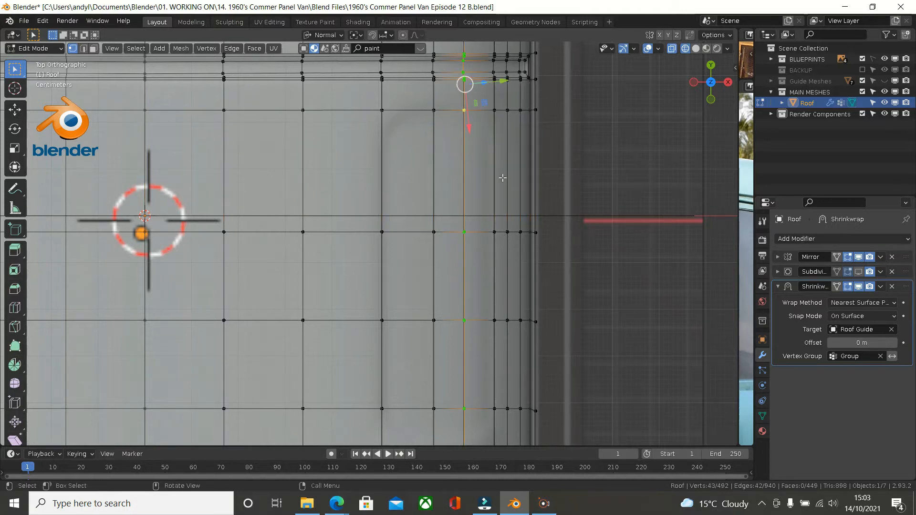
pyautogui.press('g')
pyautogui.press('g')
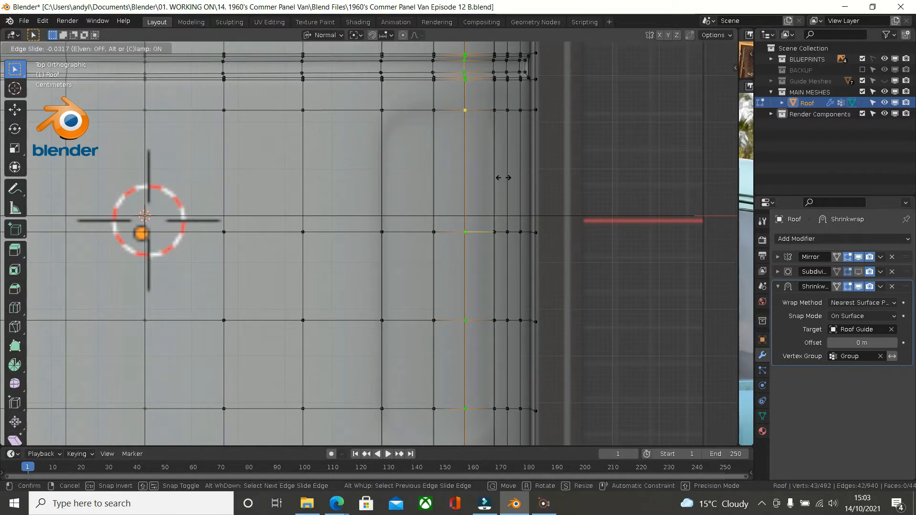
pyautogui.click(503, 177)
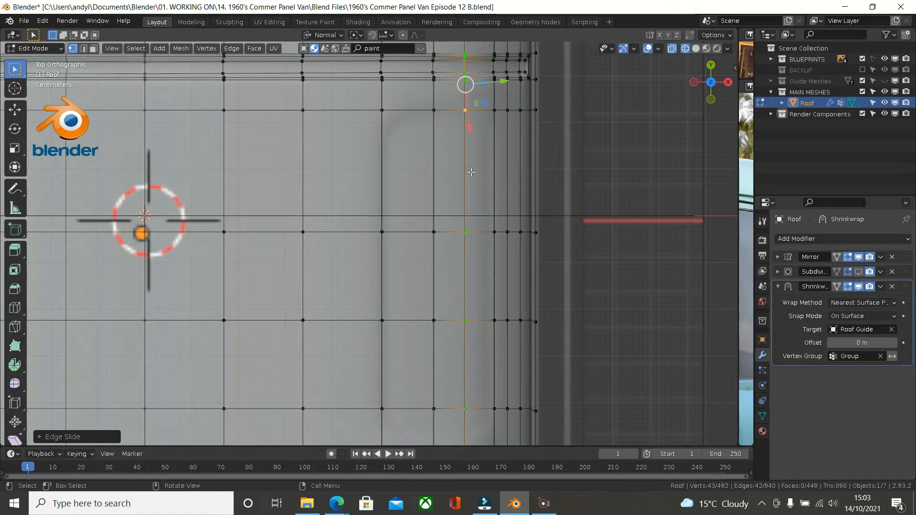
# Edge-slide the next lengthwise loop outward slightly inward so it lines up with the recessed panel's outer edge
pyautogui.keyDown('shift'); pyautogui.moveTo(483, 163); pyautogui.dragTo(472, 394, button='middle'); pyautogui.keyUp('shift')
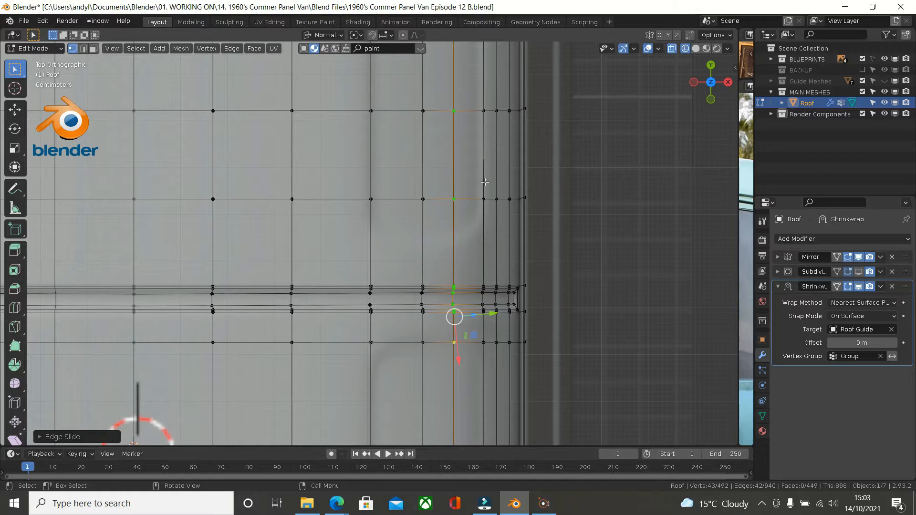
pyautogui.keyDown('alt'); pyautogui.click(484, 181); pyautogui.keyUp('alt')
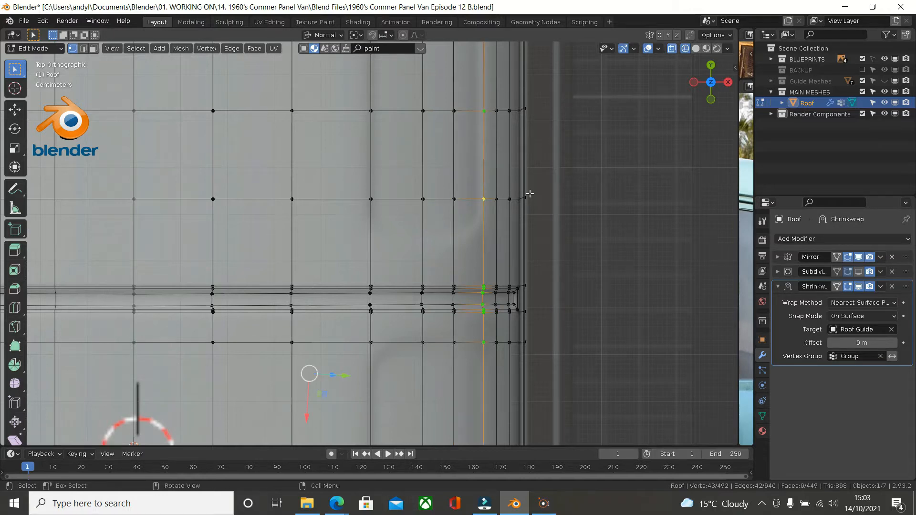
pyautogui.press('g')
pyautogui.press('g')
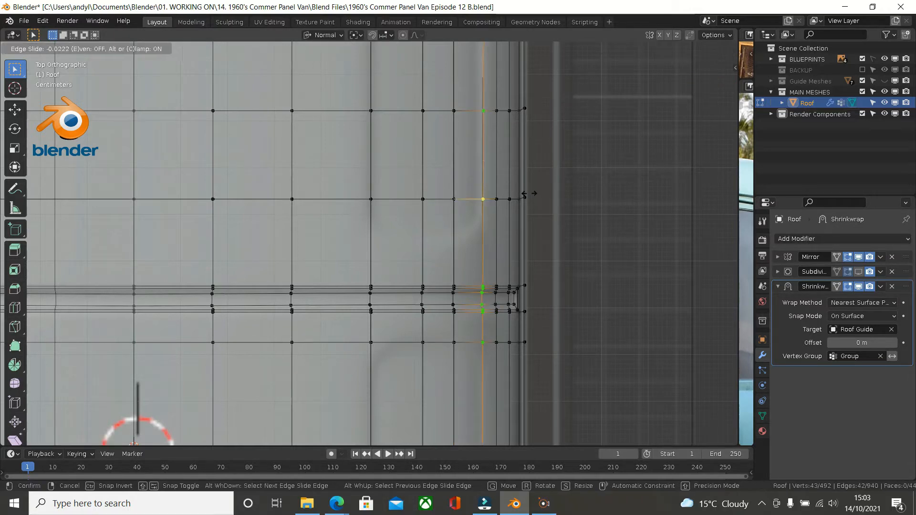
pyautogui.click(520, 194)
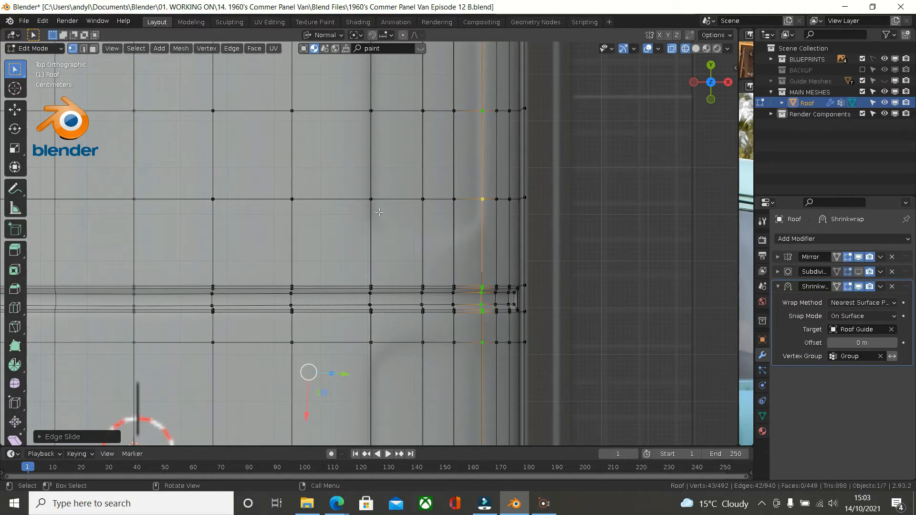
# Add one centred crosswise loop cut between the rib and the nearest loop on its far side, across the panel's rounded end
pyautogui.hotkey('ctrl', 'r')
pyautogui.click(426, 252)
pyautogui.rightClick(425, 252)
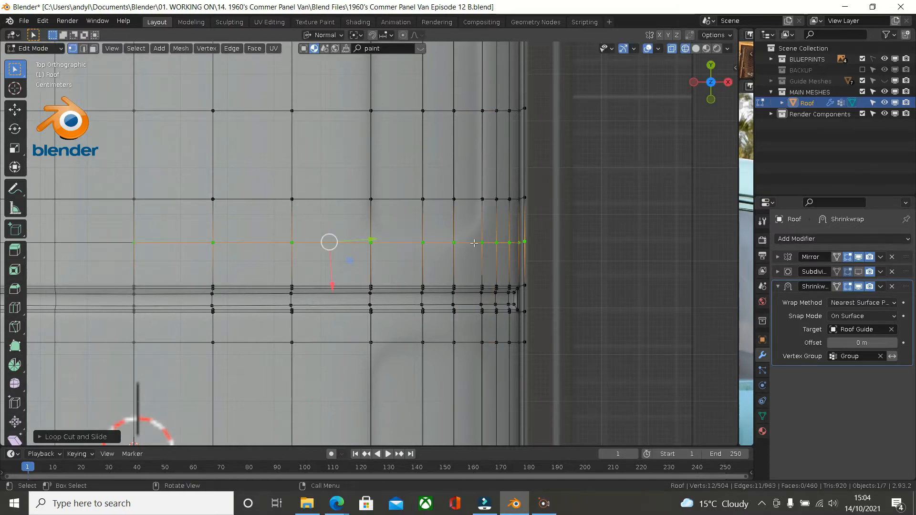
# Add a crosswise loop cut between the next roof rib and its nearest loop, slid slightly toward the rib at the middle panel's other end
pyautogui.keyDown('shift'); pyautogui.moveTo(482, 196); pyautogui.dragTo(433, 393, button='middle'); pyautogui.keyUp('shift')
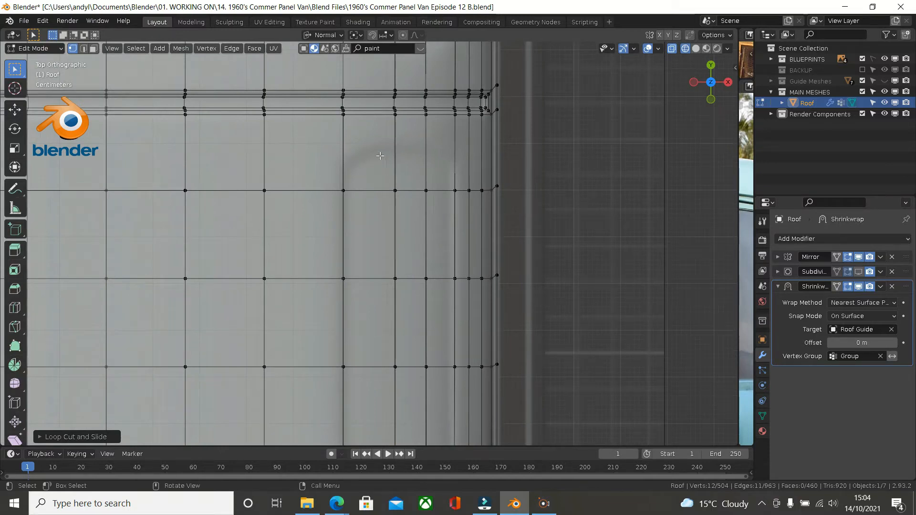
pyautogui.hotkey('ctrl', 'r')
pyautogui.moveTo(393, 147); pyautogui.dragTo(394, 138)
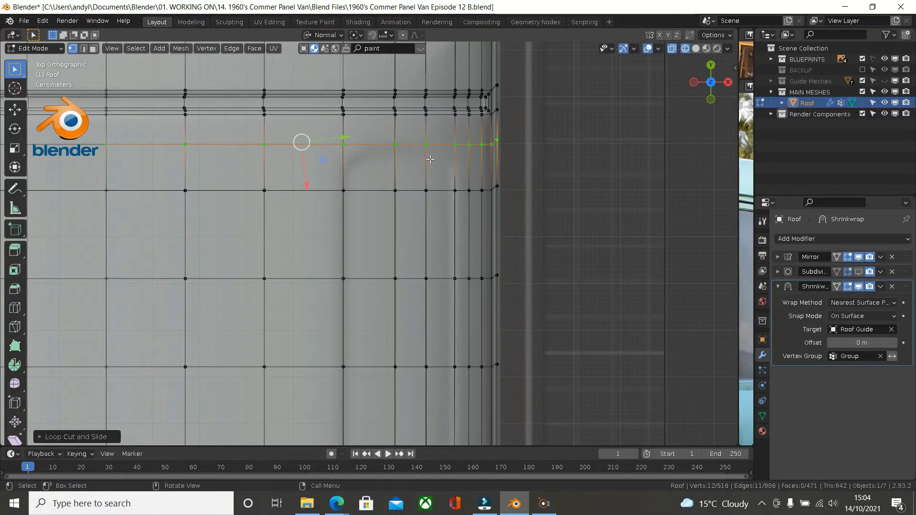
# Add a centred crosswise loop cut on the same rib's opposite side, across the rounded end of the panel nearest the roof corner
pyautogui.keyDown('shift'); pyautogui.moveTo(430, 159); pyautogui.dragTo(411, 361, button='middle'); pyautogui.keyUp('shift')
pyautogui.hotkey('ctrl', 'r')
pyautogui.click(362, 320)
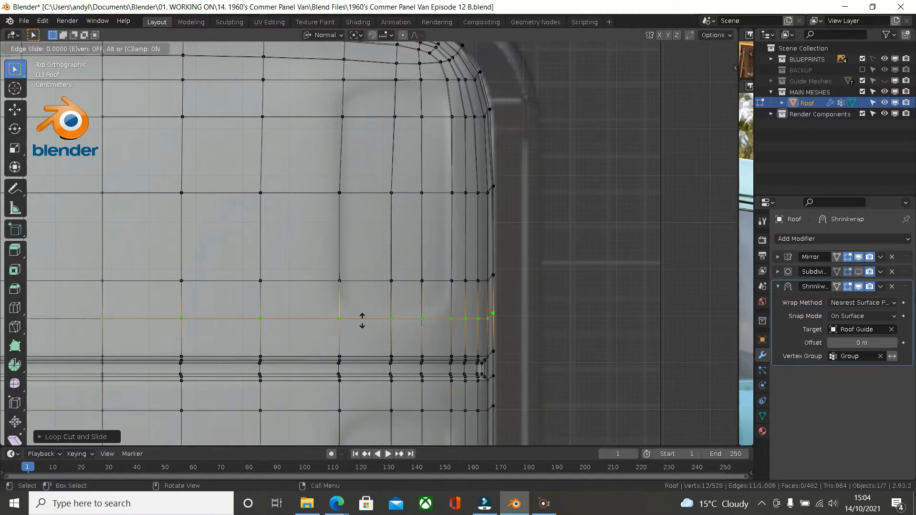
pyautogui.rightClick(362, 320)
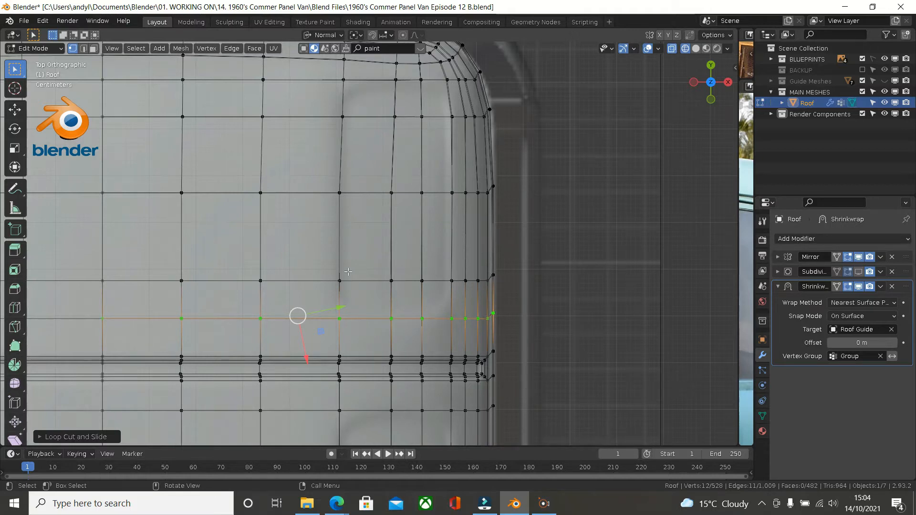
# Vertex-slide the end panel's inner corner vertex about 0.13 toward the roof's outer edge, and slide it lengthwise into the panel's rounded corner
pyautogui.scroll(-1, 410, 215)
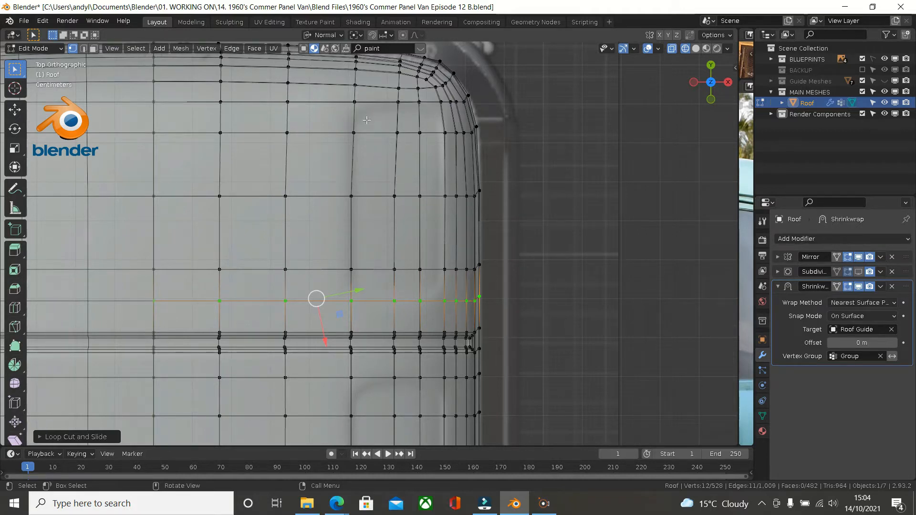
pyautogui.click(352, 104)
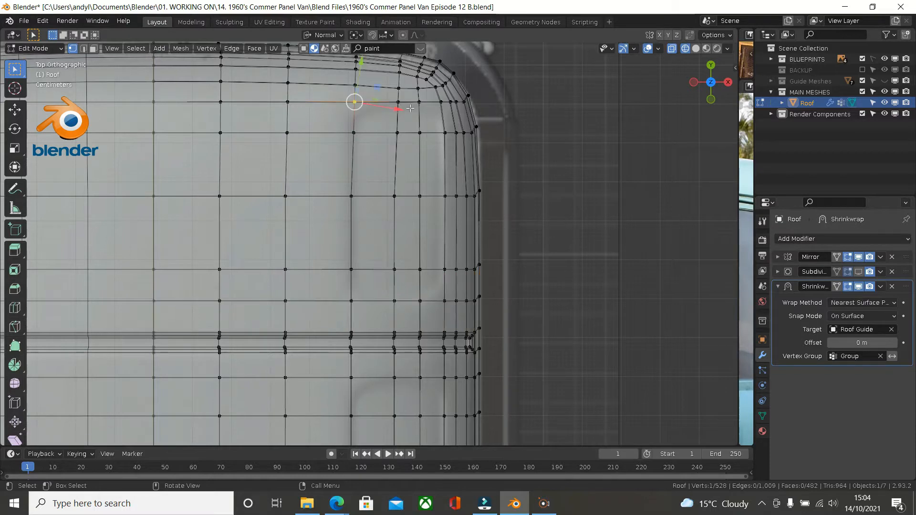
pyautogui.press('g')
pyautogui.press('g')
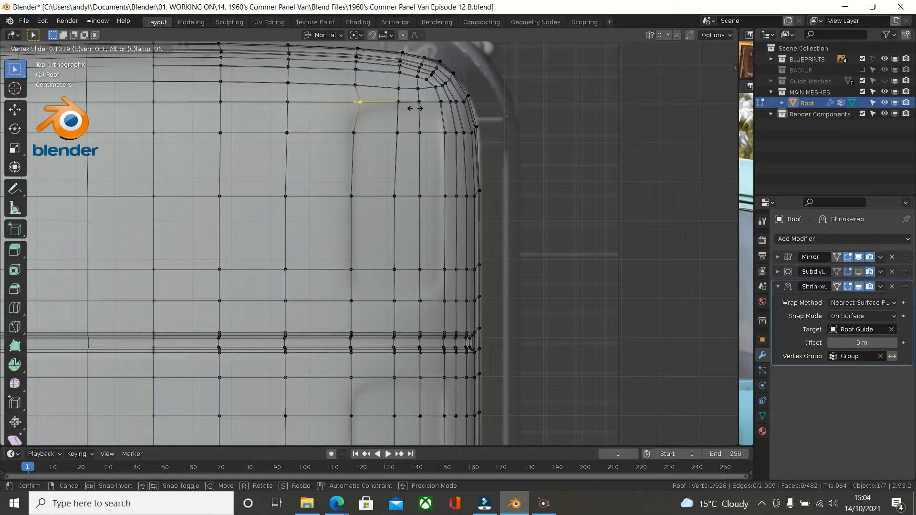
pyautogui.click(416, 109)
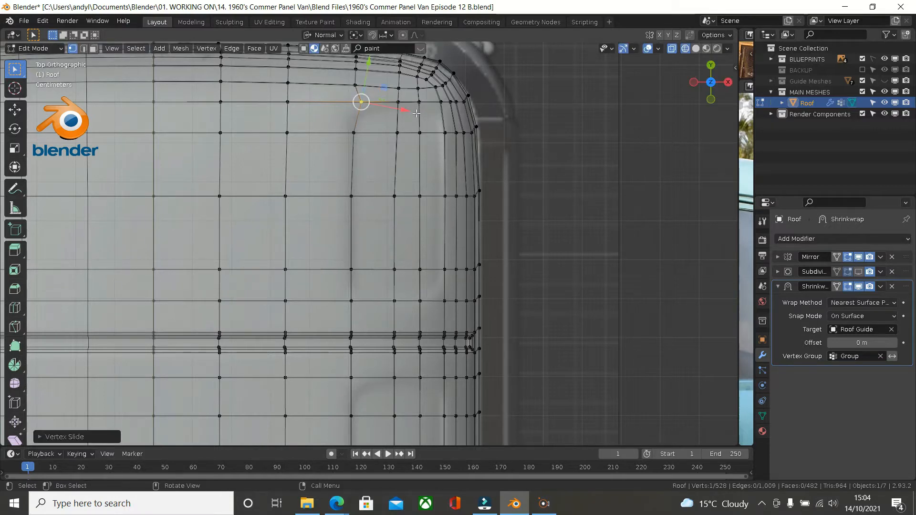
pyautogui.press('g')
pyautogui.press('g')
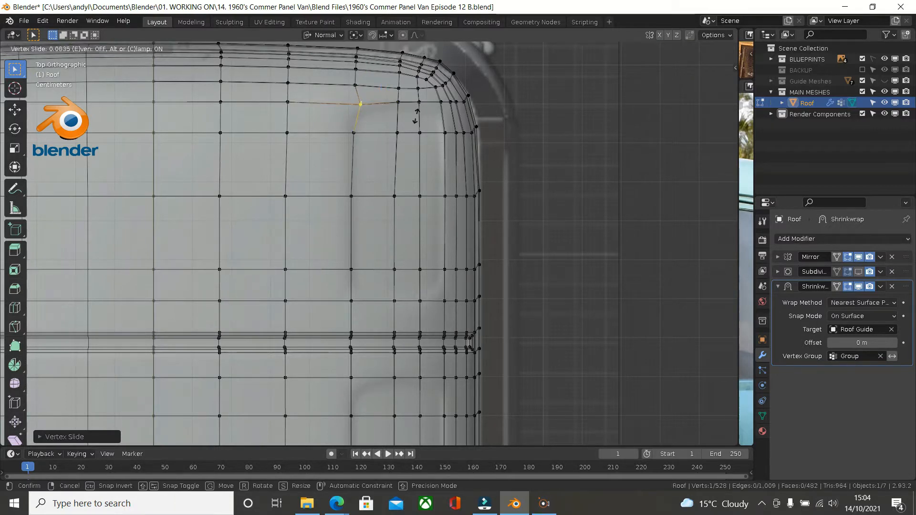
pyautogui.click(414, 125)
# Fine-tune the same corner vertex with another small vertex slide so it follows the end panel's rounded corner
pyautogui.click(419, 102)
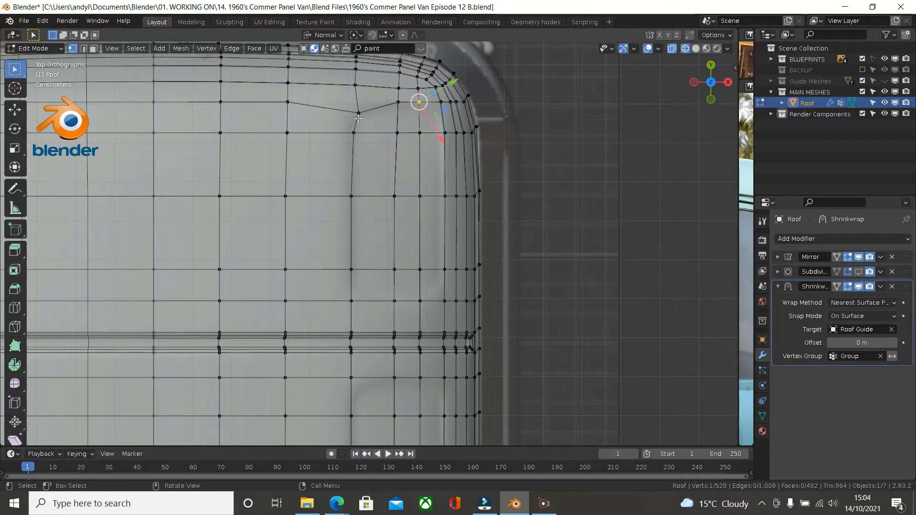
pyautogui.click(358, 117)
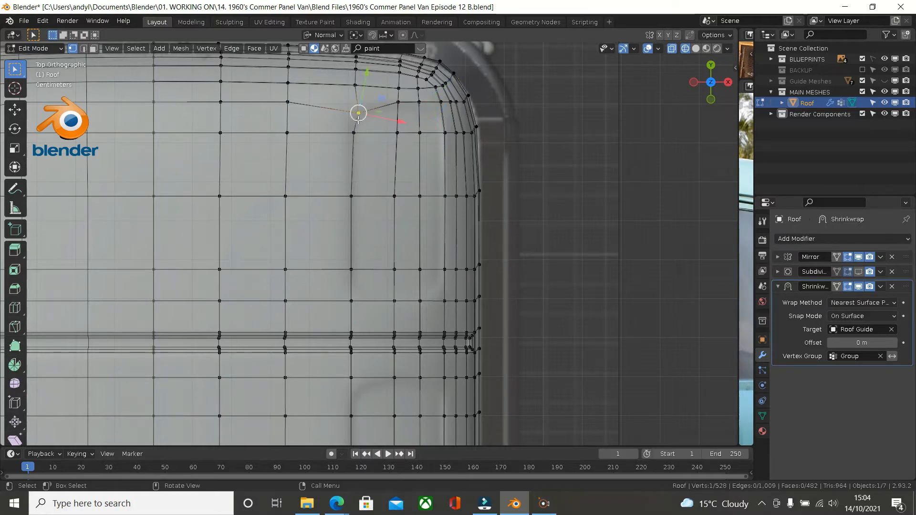
pyautogui.click(375, 143)
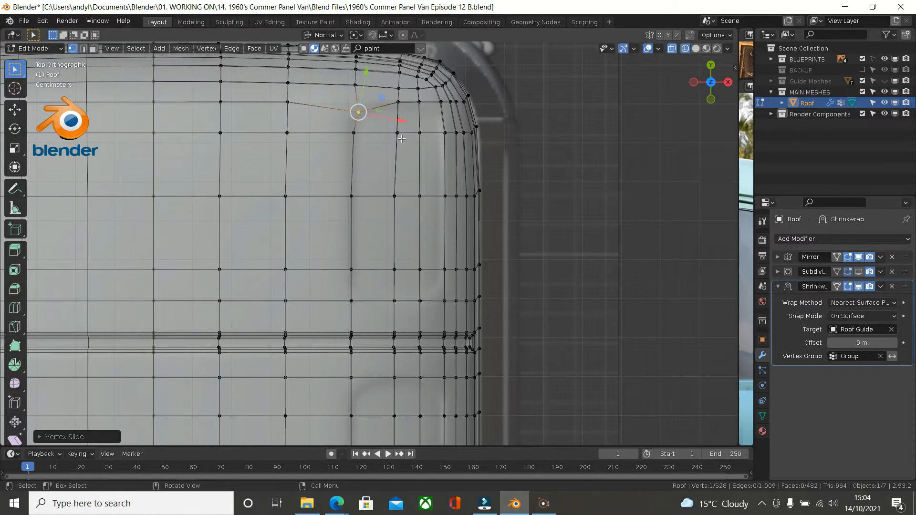
pyautogui.click(397, 133)
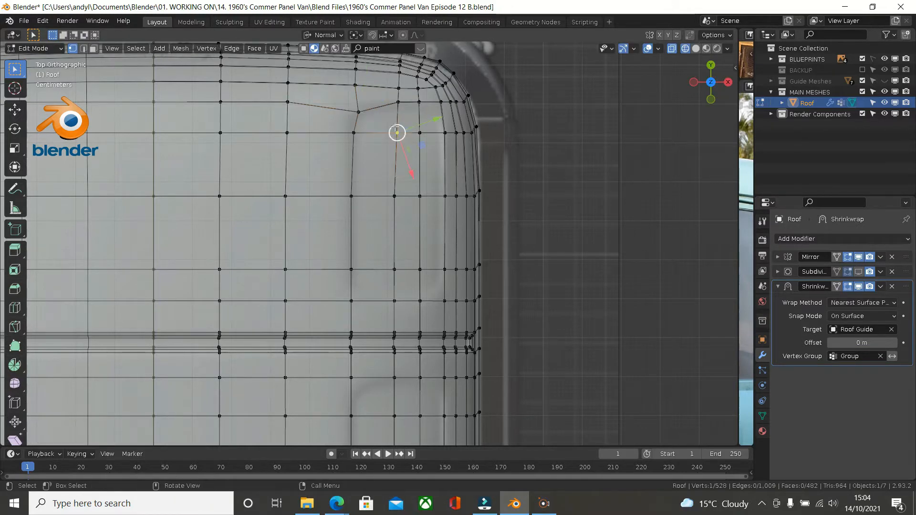
pyautogui.click(362, 112)
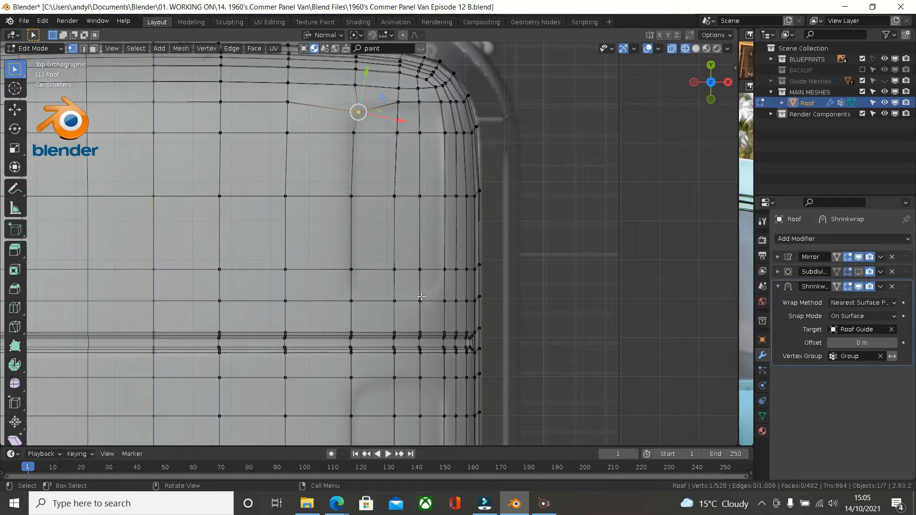
pyautogui.keyDown('shift'); pyautogui.moveTo(356, 268); pyautogui.dragTo(353, 155, button='middle'); pyautogui.keyUp('shift')
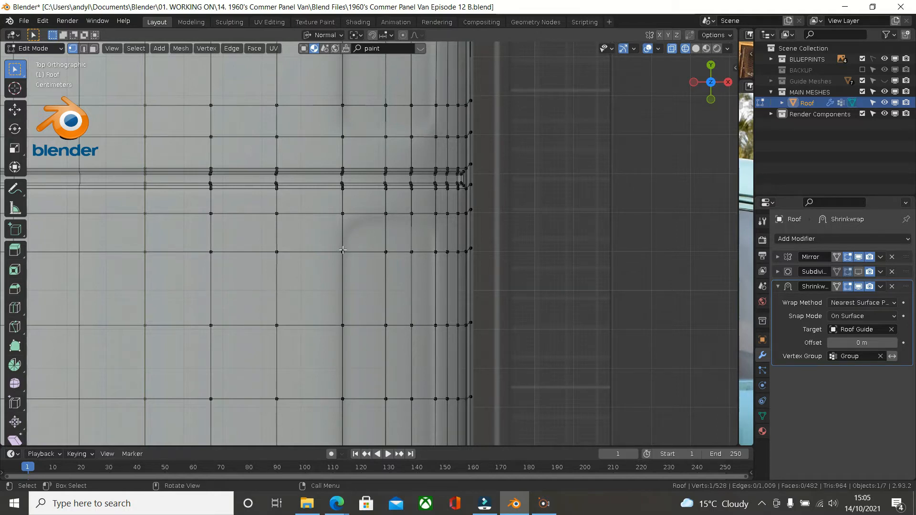
pyautogui.press('k')
pyautogui.click(343, 251)
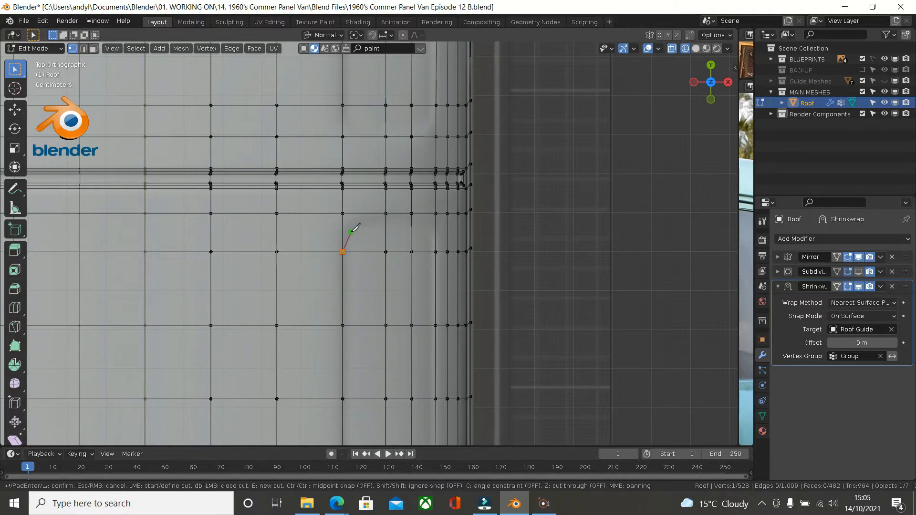
pyautogui.click(351, 232)
pyautogui.click(368, 220)
pyautogui.click(386, 213)
pyautogui.press('Escape')
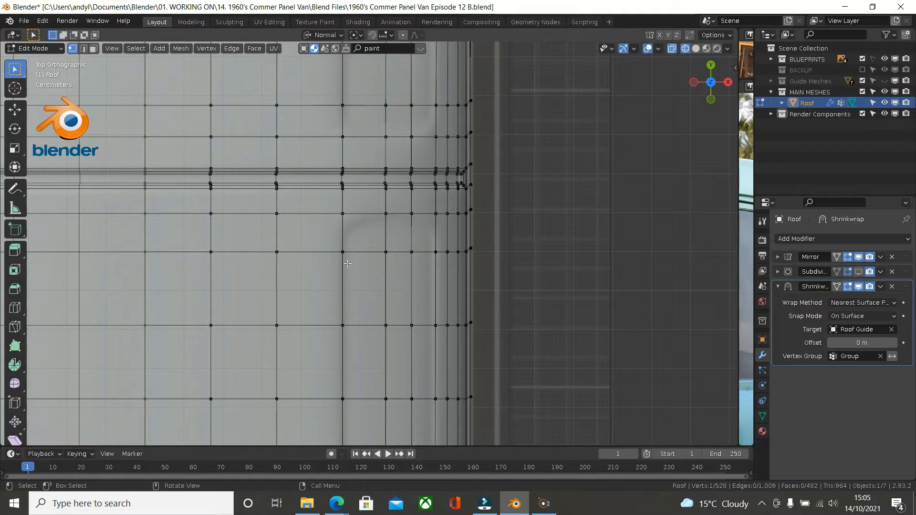
# Knife-cut around the middle panel's inner rounded corner, from the lengthwise edge vertex through the curve to the crosswise loop vertex
pyautogui.scroll(1, 344, 249)
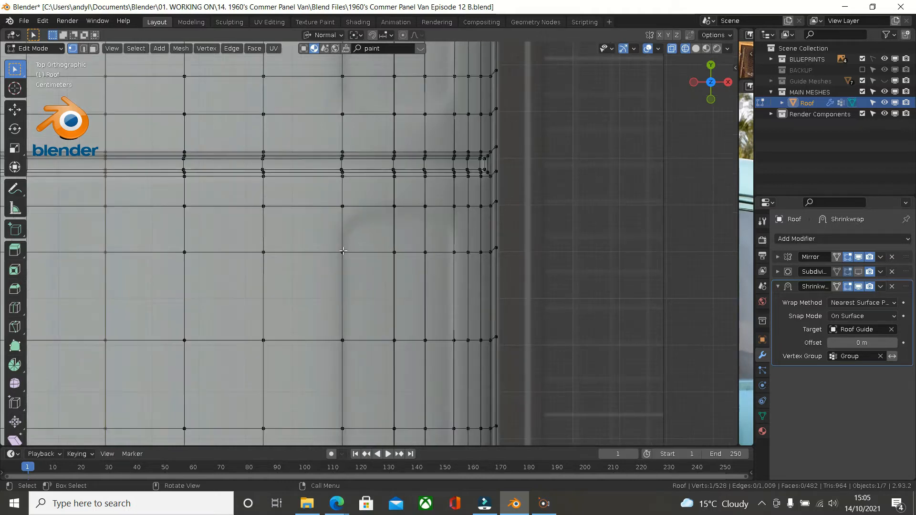
pyautogui.press('k')
pyautogui.click(342, 252)
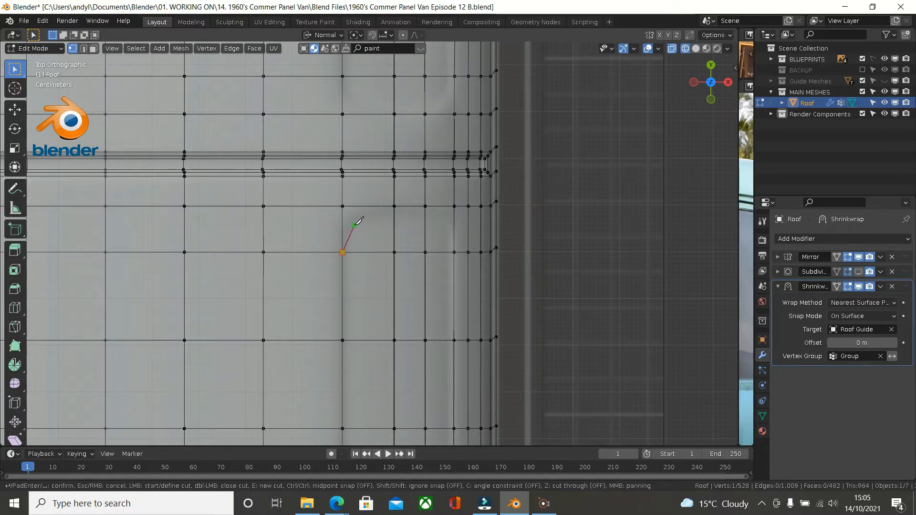
pyautogui.click(354, 223)
pyautogui.click(394, 205)
pyautogui.press('Return')
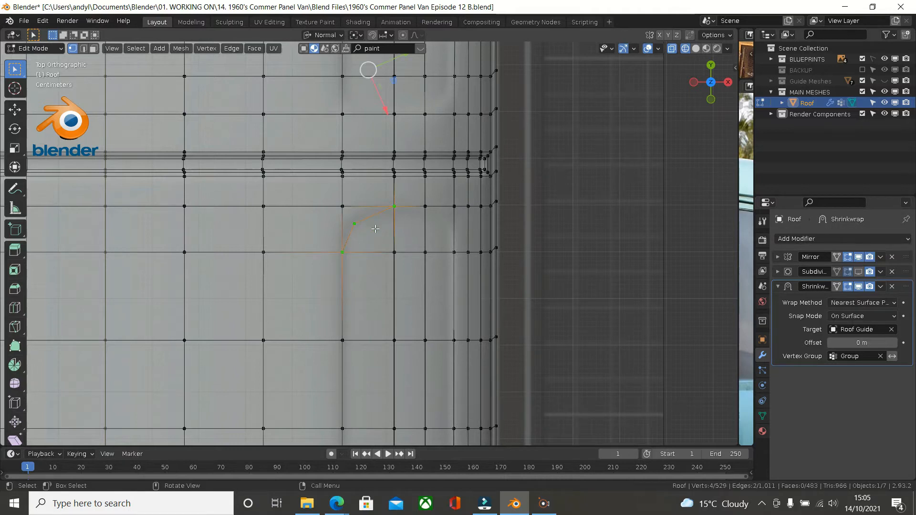
# Connect the new curve vertex to the grid vertex inside the panel and to the grid vertex outside its corner
pyautogui.click(394, 252)
pyautogui.keyDown('shift'); pyautogui.click(355, 223); pyautogui.keyUp('shift')
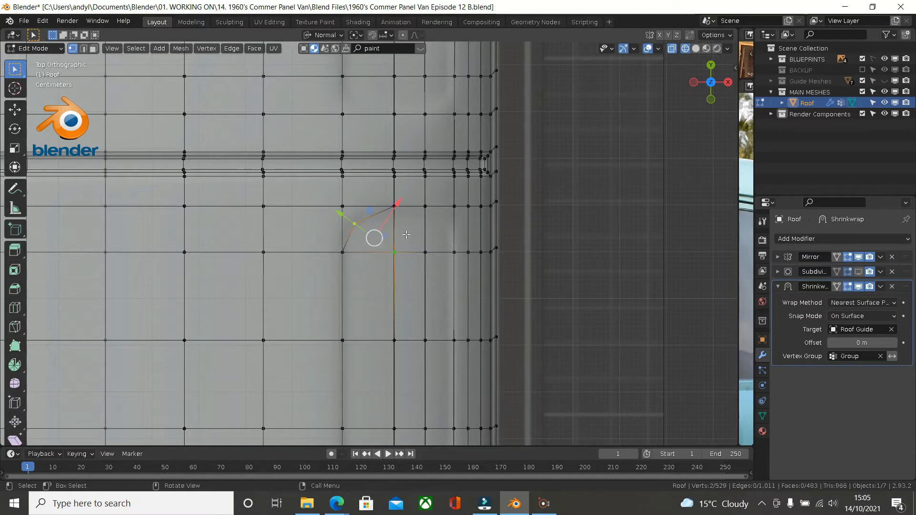
pyautogui.click(425, 252)
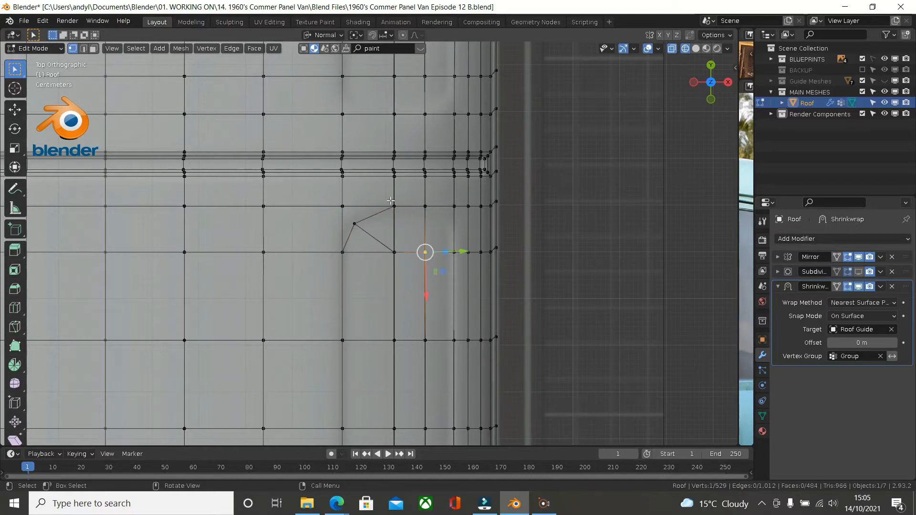
pyautogui.click(354, 223)
pyautogui.keyDown('shift'); pyautogui.click(339, 208); pyautogui.keyUp('shift')
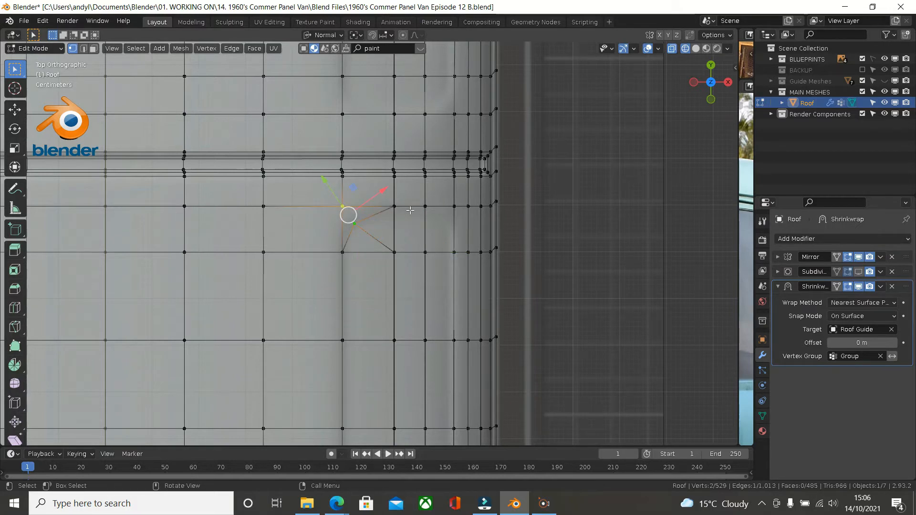
pyautogui.click(397, 208)
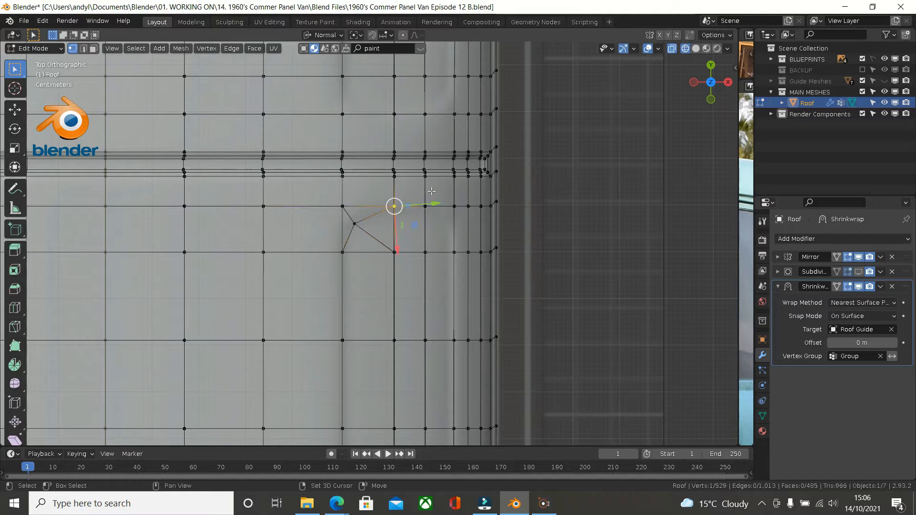
pyautogui.scroll(2, 420, 200)
pyautogui.keyDown('shift'); pyautogui.moveTo(409, 209); pyautogui.dragTo(406, 190, button='middle'); pyautogui.keyUp('shift')
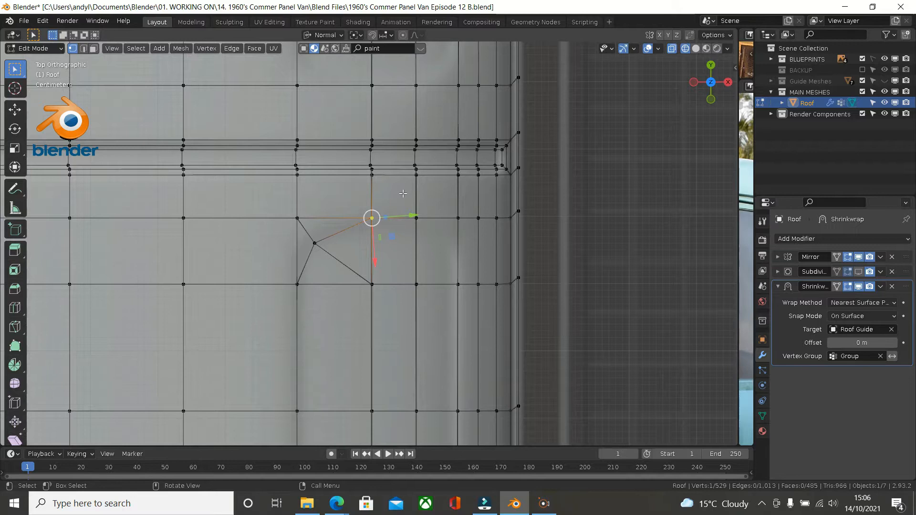
# Undo the connecting edges and the knife cut at the middle panel's rounded corner
pyautogui.scroll(-4, 403, 194)
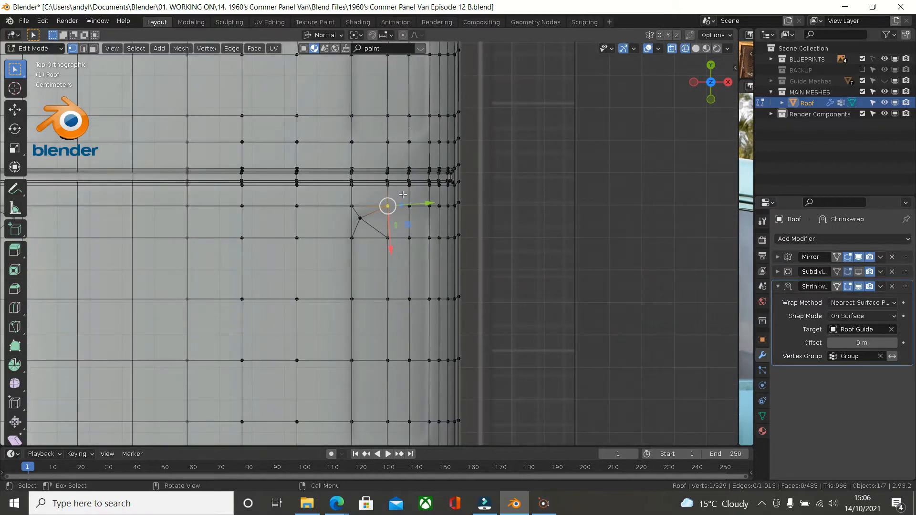
pyautogui.hotkey('ctrl', 'z')
pyautogui.hotkey('ctrl', 'z')
pyautogui.hotkey('ctrl', 'z')
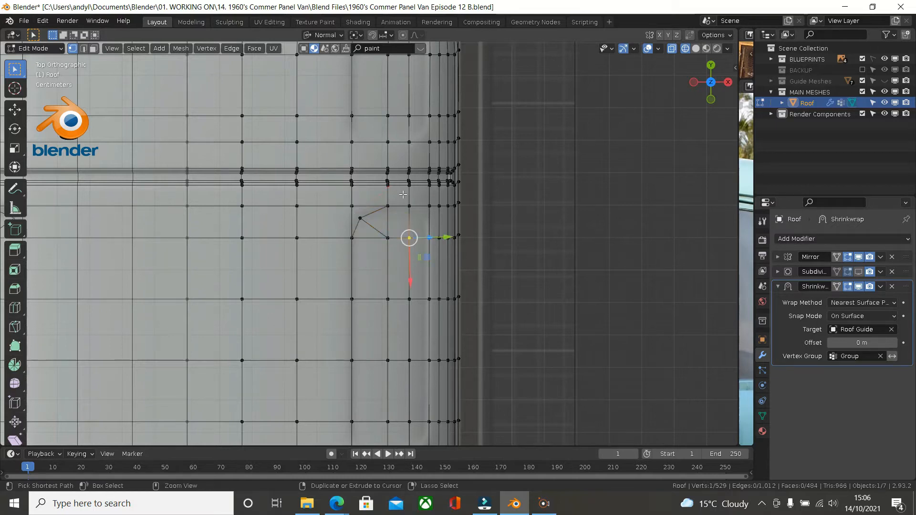
pyautogui.hotkey('ctrl', 'z')
pyautogui.hotkey('ctrl', 'z')
pyautogui.hotkey('ctrl', 'z')
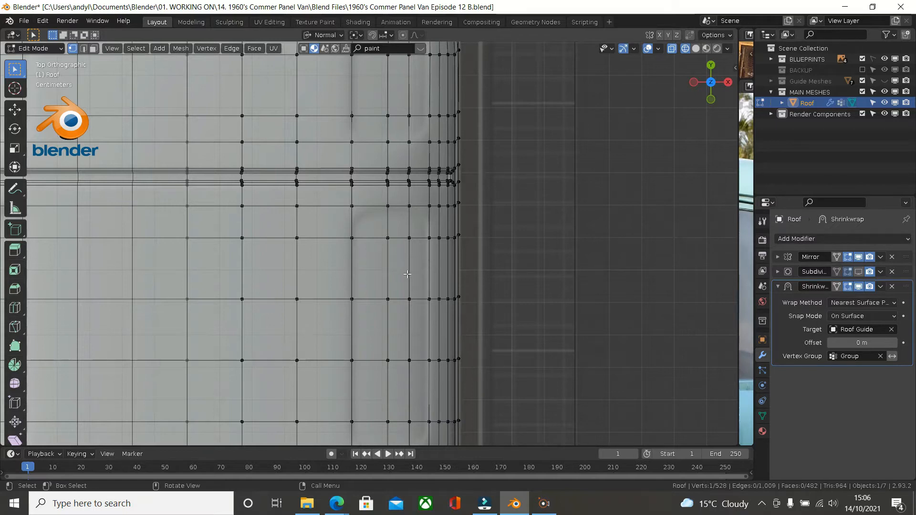
# Dissolve the two lengthwise edge loops running through the inside of the recessed side panels
pyautogui.keyDown('alt'); pyautogui.click(407, 275); pyautogui.keyUp('alt')
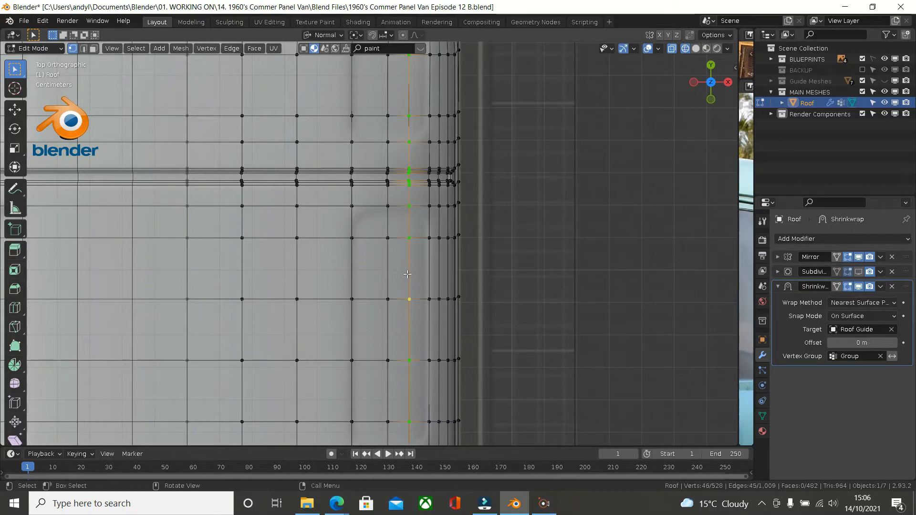
pyautogui.press('x')
pyautogui.click(405, 348)
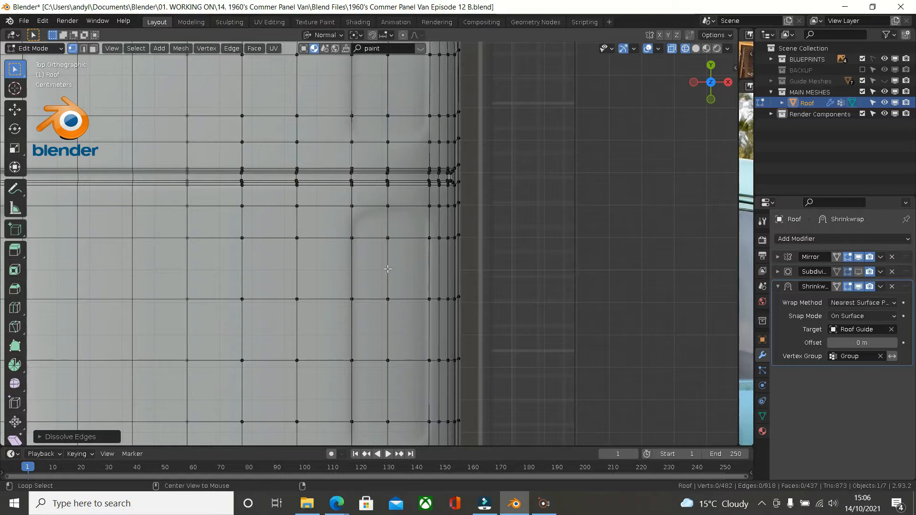
pyautogui.keyDown('alt'); pyautogui.click(388, 269); pyautogui.keyUp('alt')
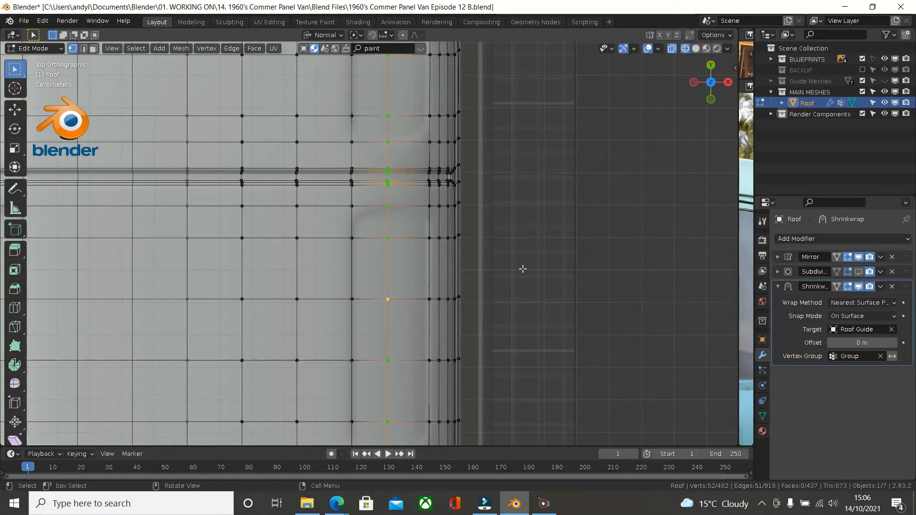
pyautogui.press('x')
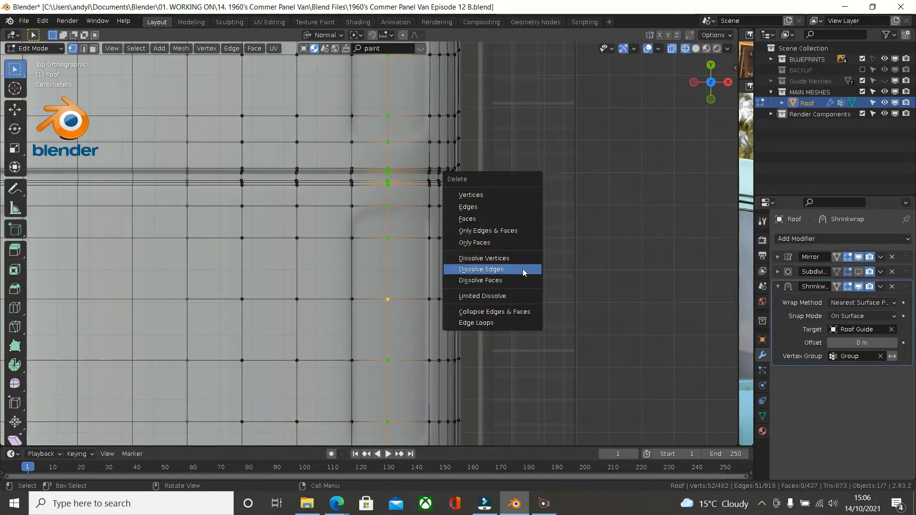
pyautogui.click(484, 268)
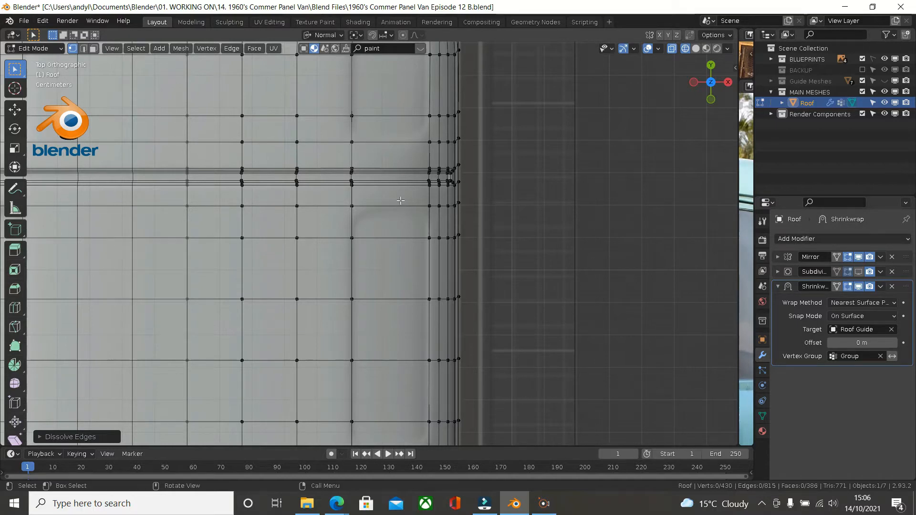
# Add one centred lengthwise edge loop running through the middle of the recessed side panels
pyautogui.scroll(-1, 401, 201)
pyautogui.scroll(-1, 400, 201)
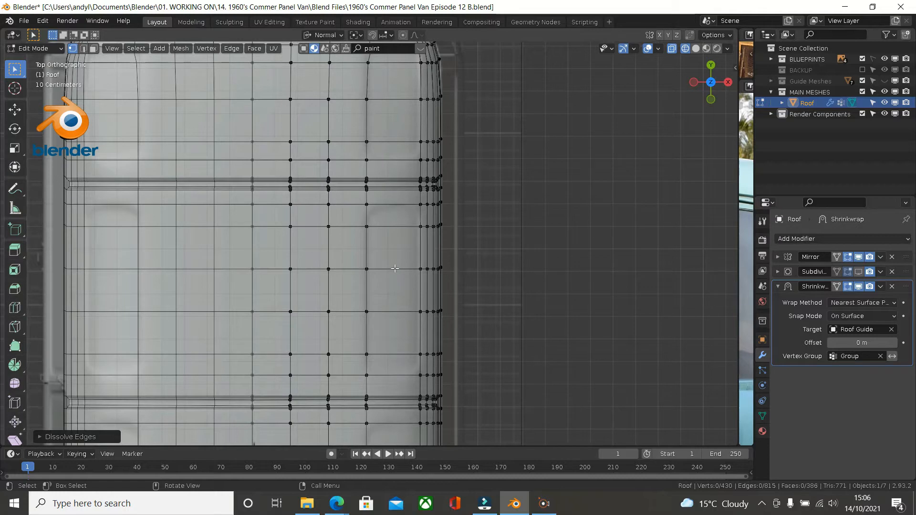
pyautogui.hotkey('ctrl', 'r')
pyautogui.click(395, 269)
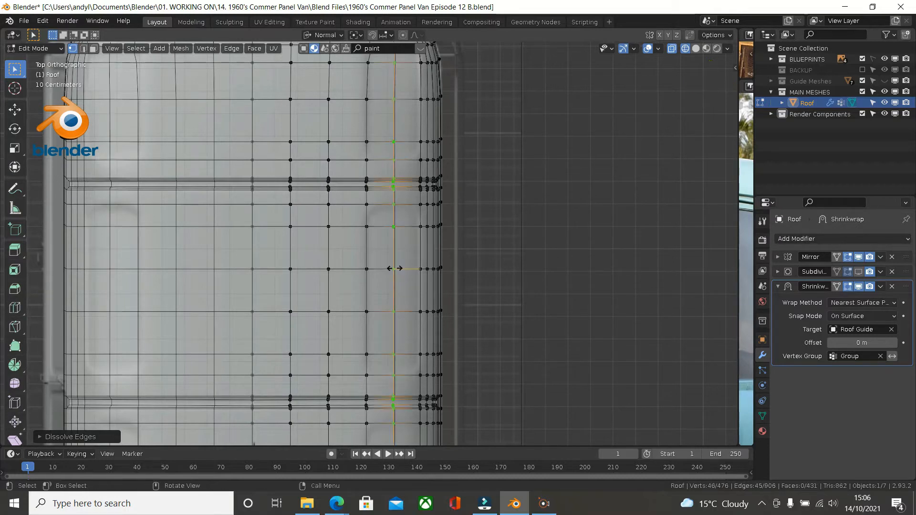
pyautogui.rightClick(394, 268)
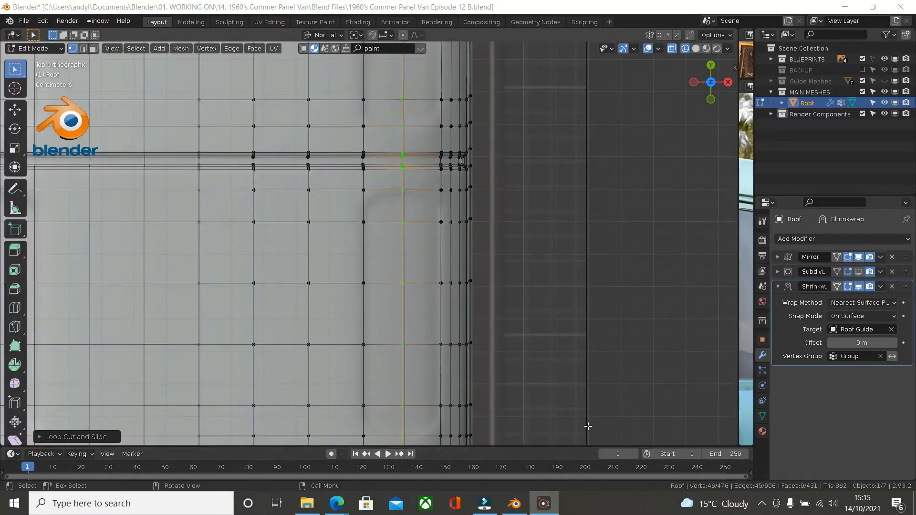
# Set the transform orientation to Global and the pivot point to Active Element, with the end panel's inner corner vertex and its inboard neighbour selected
pyautogui.moveTo(545, 173); pyautogui.dragTo(520, 77, button='middle')
pyautogui.press('KP_7')
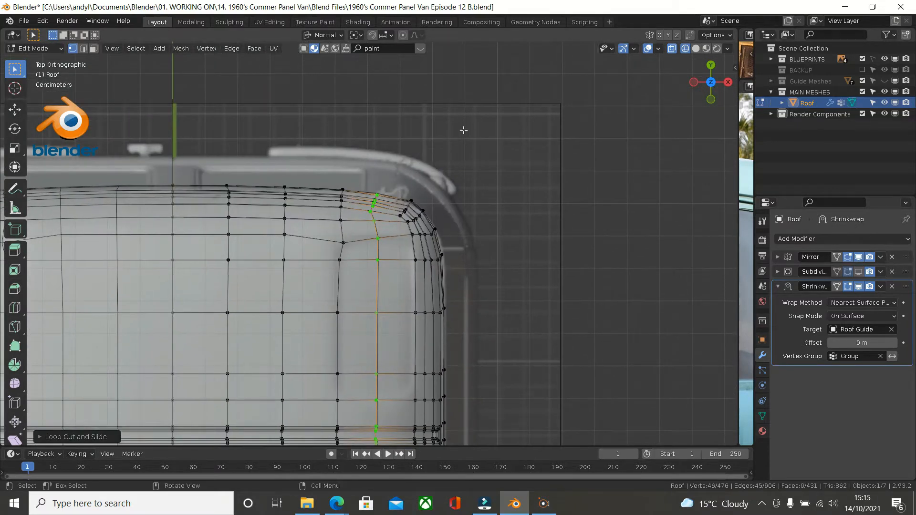
pyautogui.scroll(2, 404, 166)
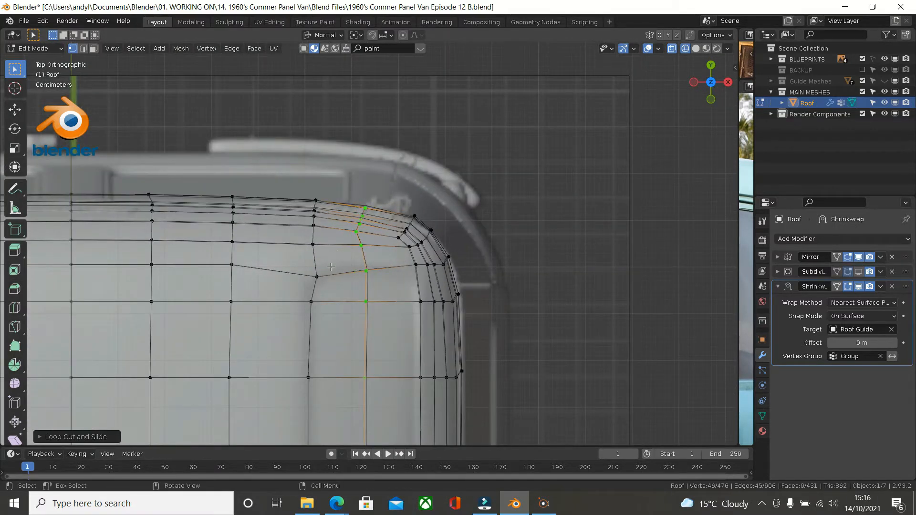
pyautogui.click(317, 275)
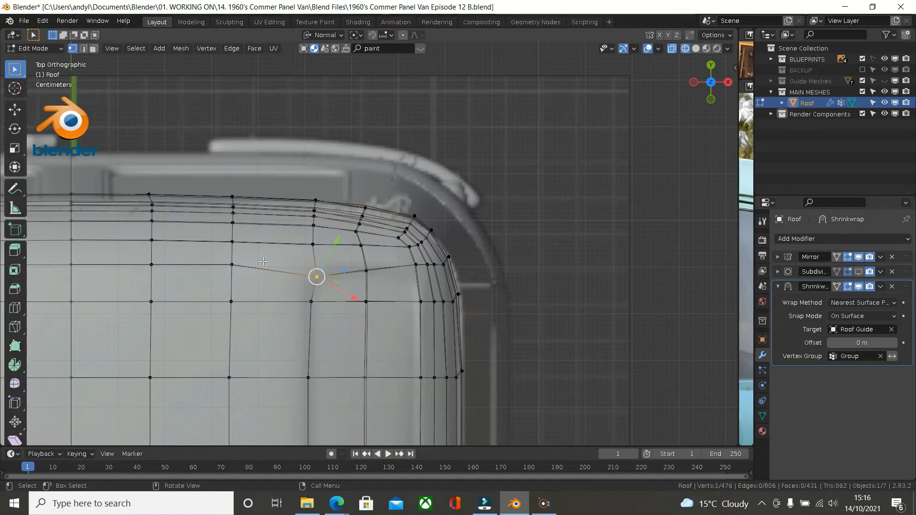
pyautogui.keyDown('shift'); pyautogui.click(232, 265); pyautogui.keyUp('shift')
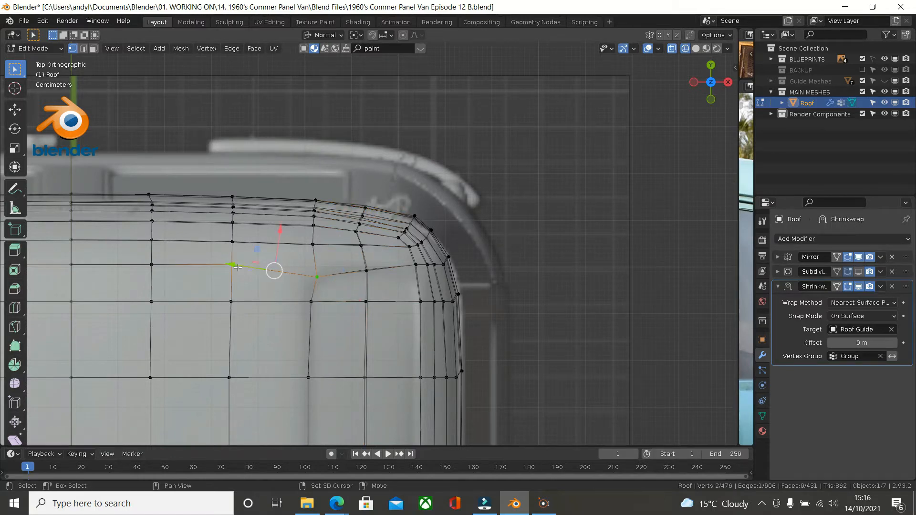
pyautogui.keyDown('shift'); pyautogui.click(314, 277); pyautogui.keyUp('shift')
pyautogui.keyDown('shift'); pyautogui.click(314, 277); pyautogui.keyUp('shift')
pyautogui.click(341, 36)
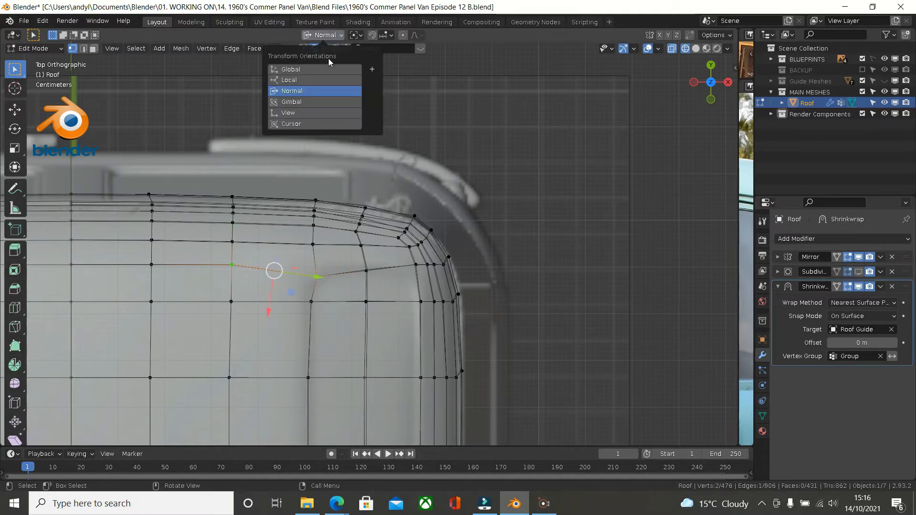
pyautogui.click(327, 67)
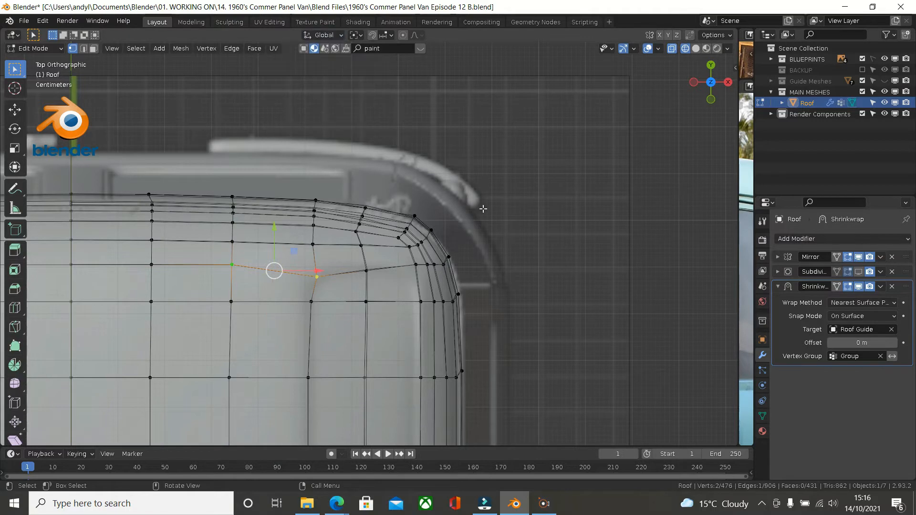
pyautogui.click(354, 36)
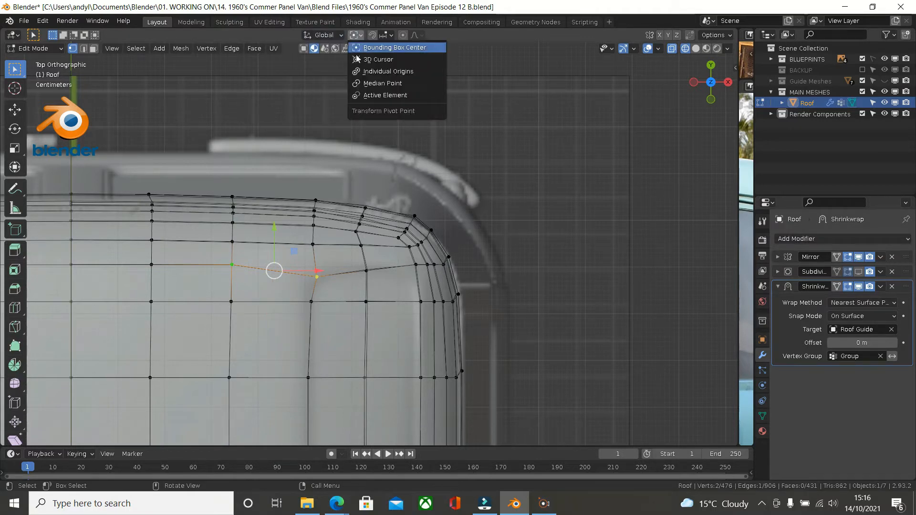
pyautogui.click(372, 95)
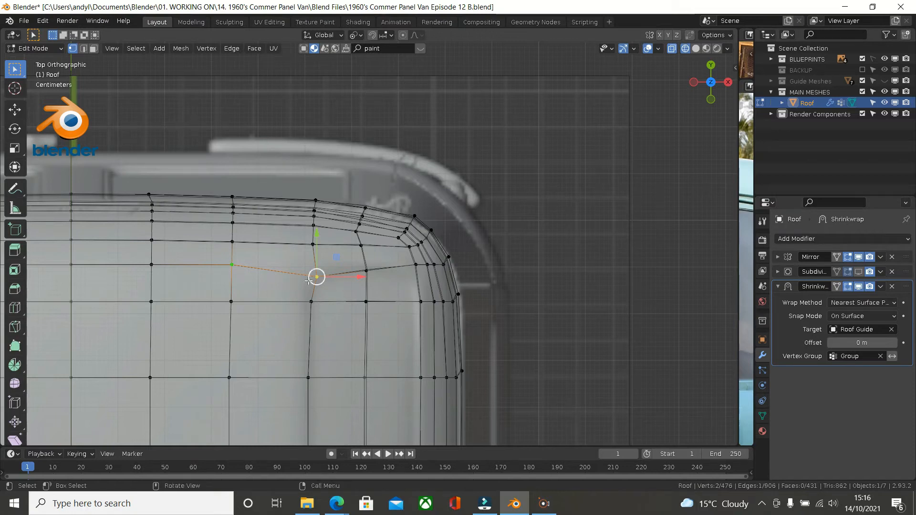
# Align the end panel's inner corner vertex with its inboard neighbour by scaling to 0 along Y, with the neighbour active
pyautogui.keyDown('shift'); pyautogui.click(232, 264); pyautogui.keyUp('shift')
pyautogui.press('s')
pyautogui.press('y')
pyautogui.press('0')
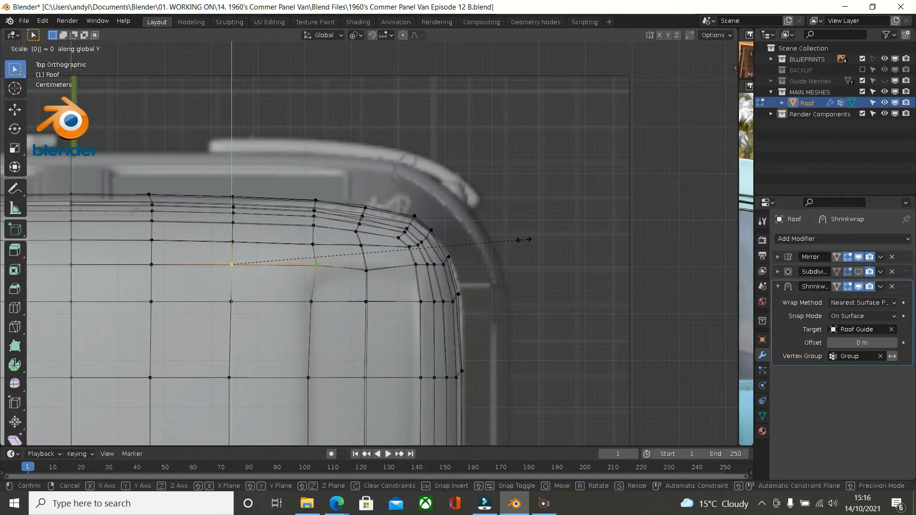
pyautogui.press('Return')
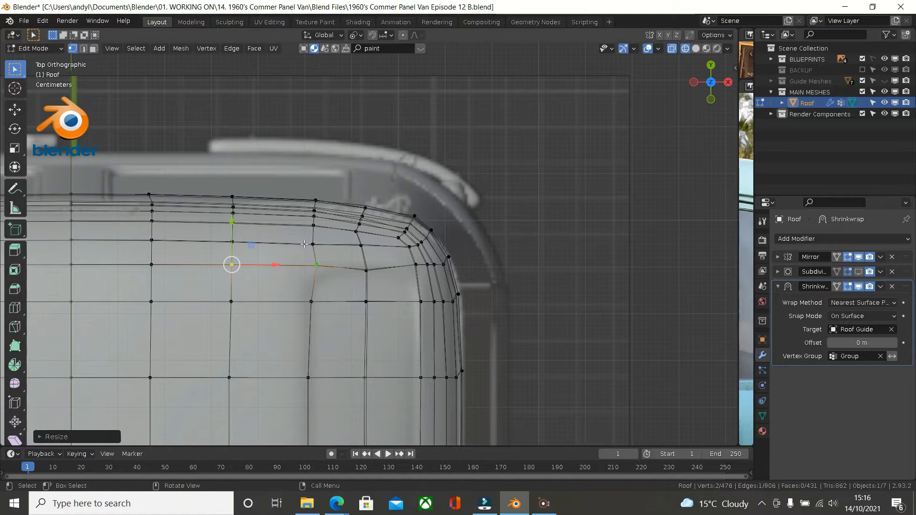
# Align the same corner vertex with the vertex just beyond it toward the roof's end by scaling to 0 along X
pyautogui.click(318, 262)
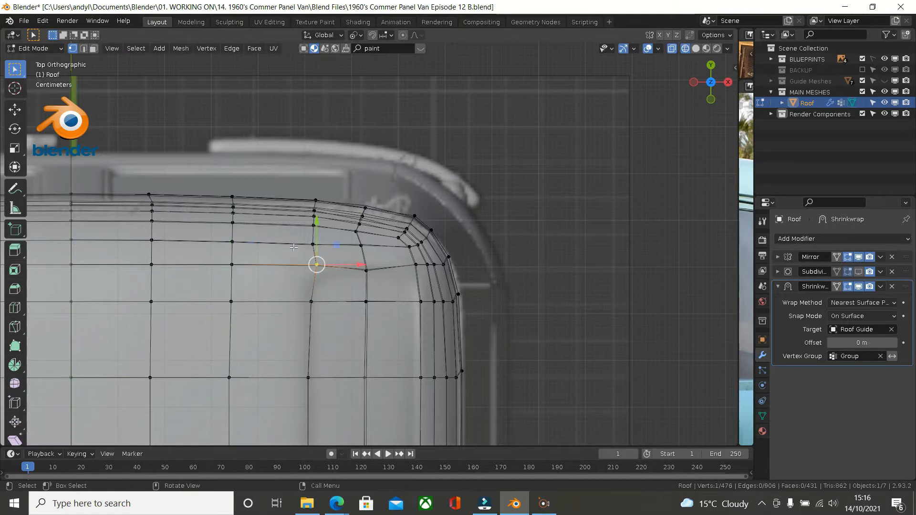
pyautogui.click(313, 245)
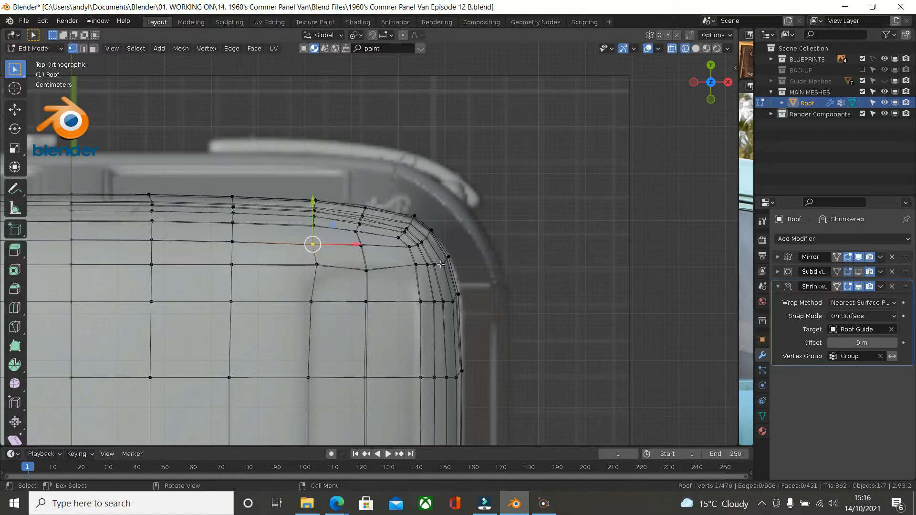
pyautogui.keyDown('shift'); pyautogui.click(317, 263); pyautogui.keyUp('shift')
pyautogui.press('s')
pyautogui.press('x')
pyautogui.press('0')
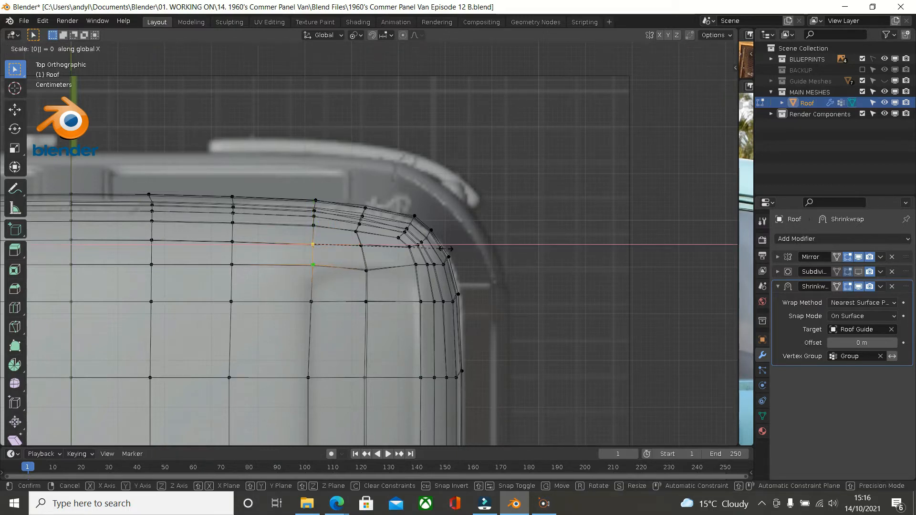
pyautogui.press('Return')
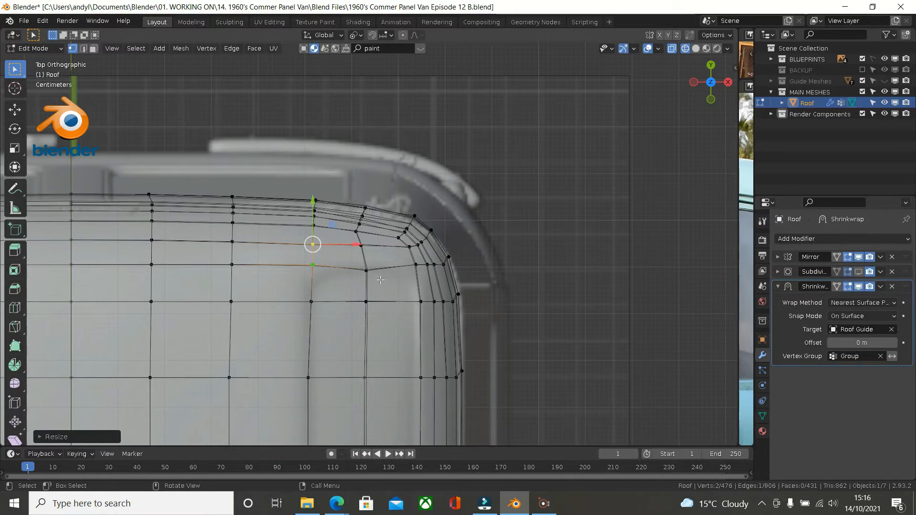
# Flatten the centre loop's vertex at the panel's end to the inner corner vertex by scaling to 0 along Y
pyautogui.click(366, 270)
pyautogui.keyDown('shift'); pyautogui.click(313, 265); pyautogui.keyUp('shift')
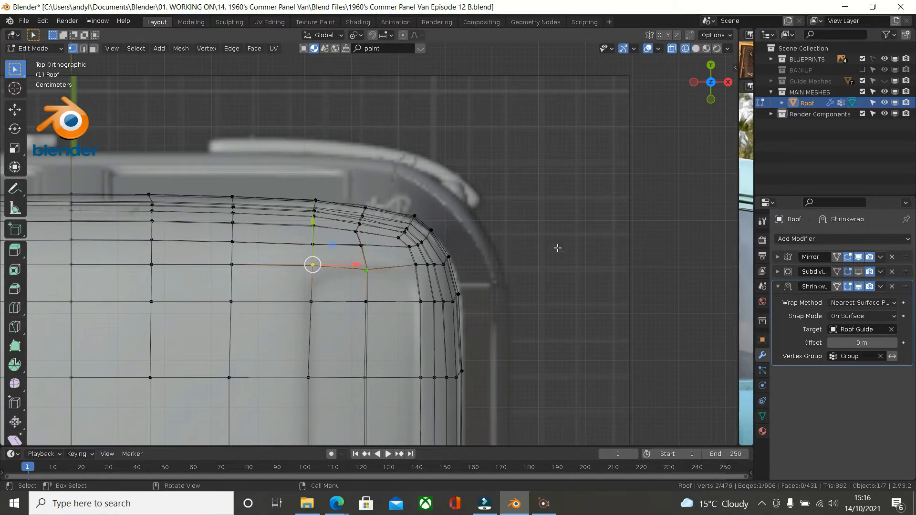
pyautogui.press('s')
pyautogui.press('y')
pyautogui.press('0')
pyautogui.press('Return')
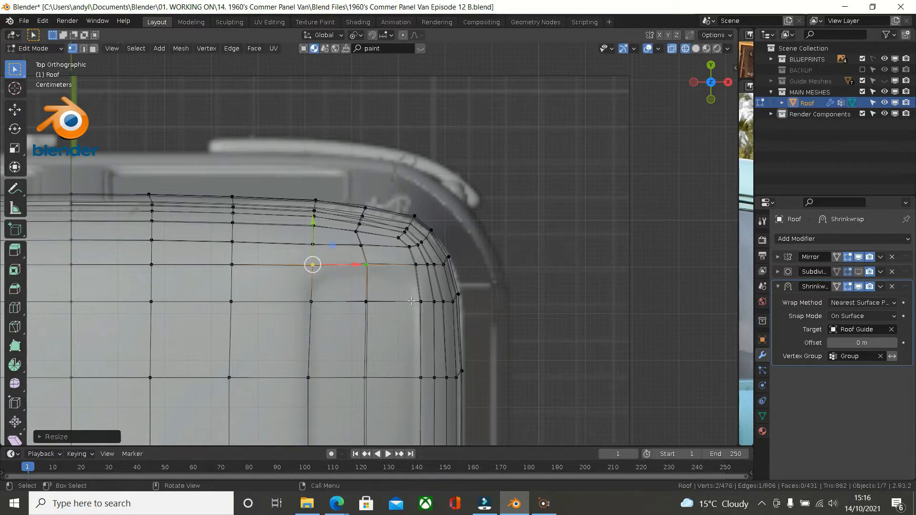
# Connect the end panel's inner and outer corner vertices diagonally to the centre loop vertex one row inside the panel
pyautogui.click(312, 265)
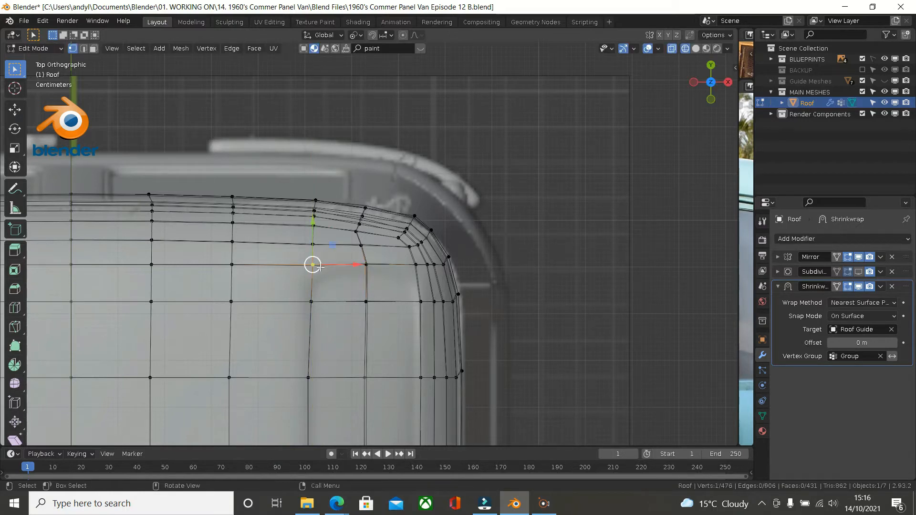
pyautogui.keyDown('shift'); pyautogui.click(366, 302); pyautogui.keyUp('shift')
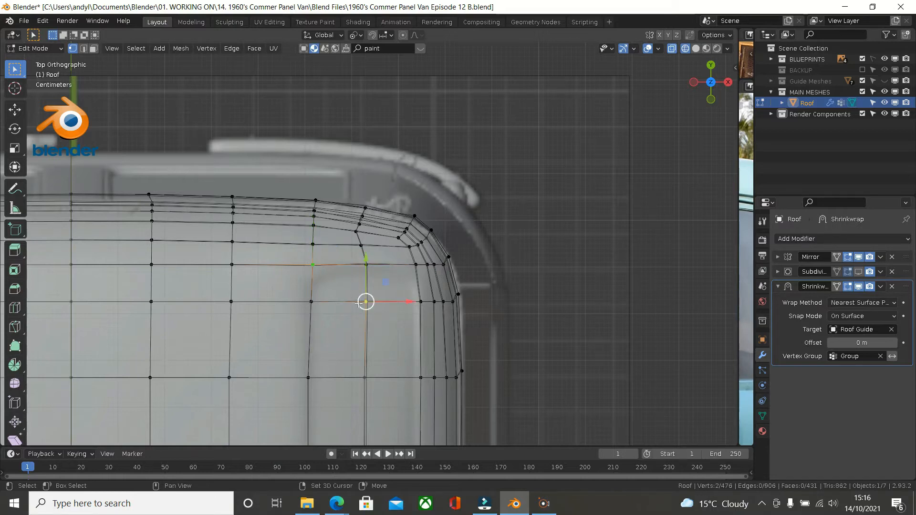
pyautogui.press('j')
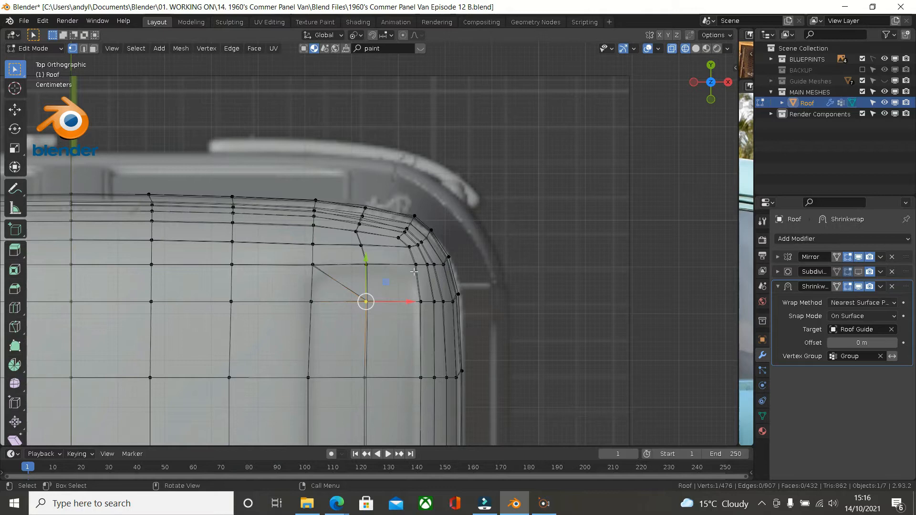
pyautogui.keyDown('shift'); pyautogui.click(414, 267); pyautogui.keyUp('shift')
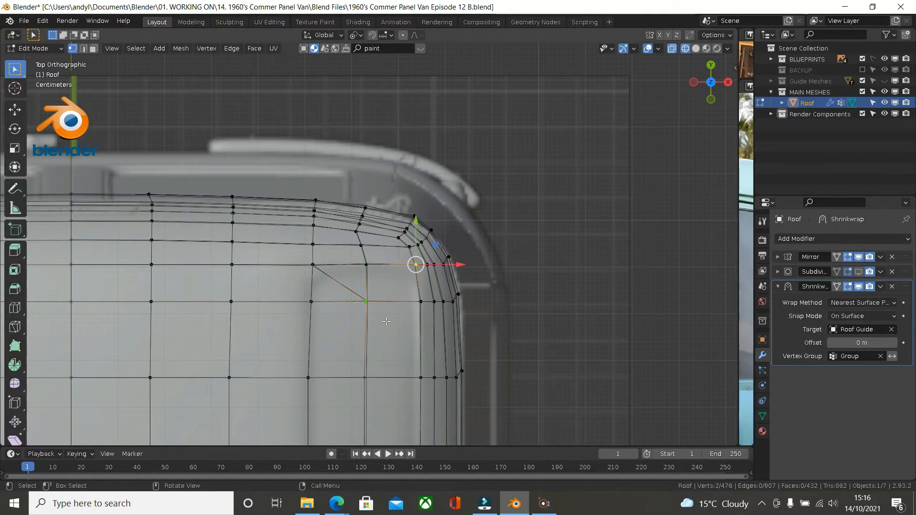
pyautogui.press('j')
# Connect the opposite diagonal across the panel's inner corner face and slide the crossing vertex toward the corner by about 0.42
pyautogui.click(314, 304)
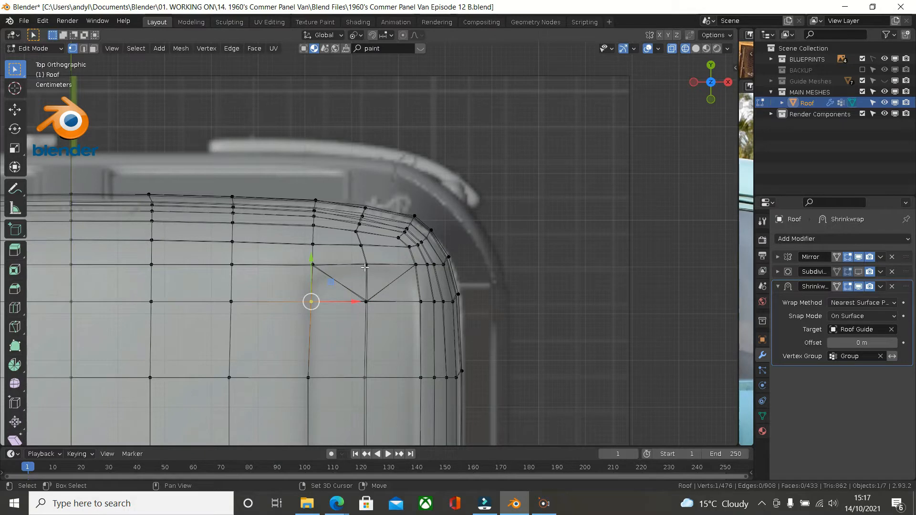
pyautogui.keyDown('shift'); pyautogui.click(365, 265); pyautogui.keyUp('shift')
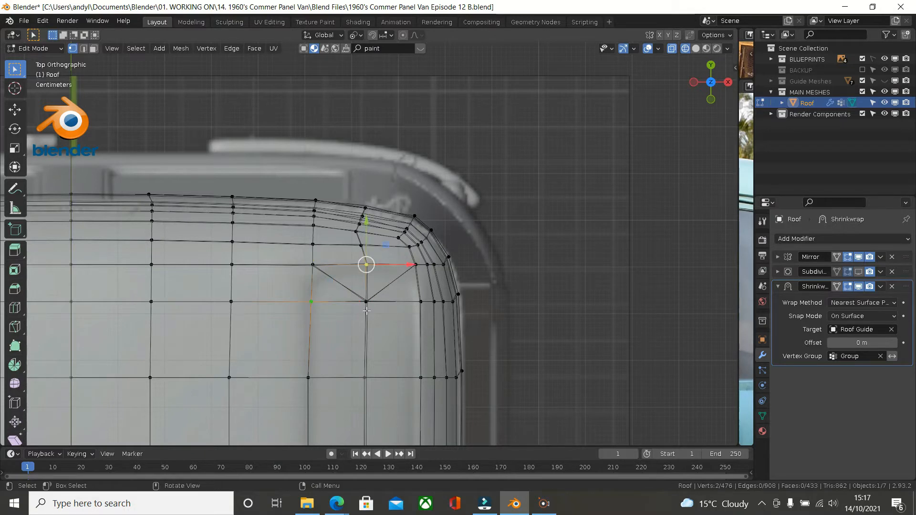
pyautogui.press('j')
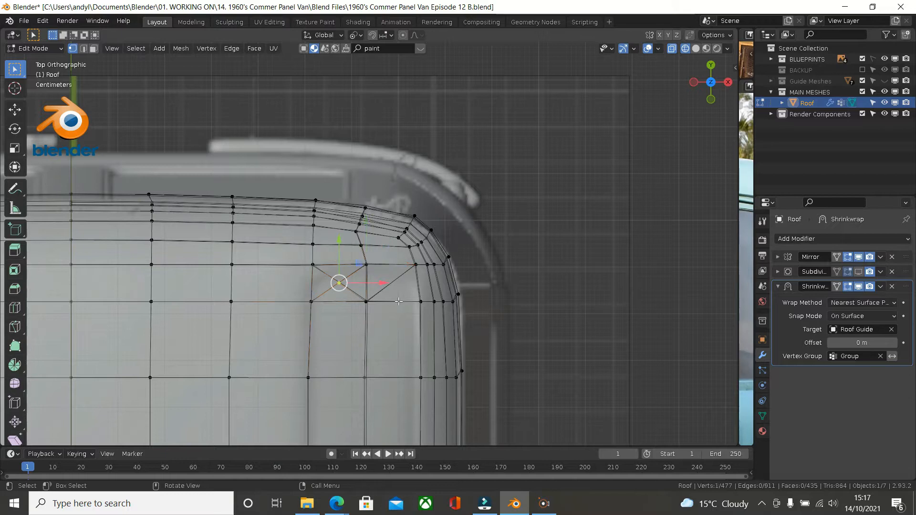
pyautogui.press('g')
pyautogui.press('g')
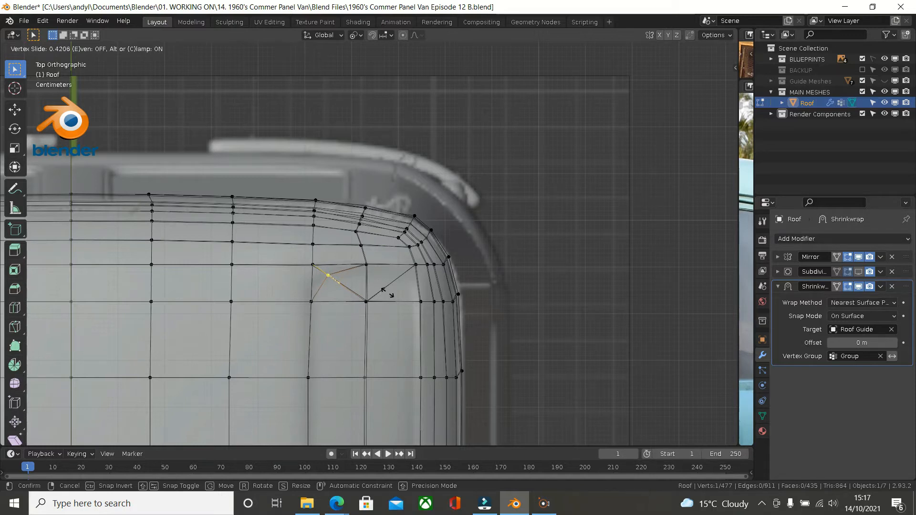
pyautogui.click(386, 293)
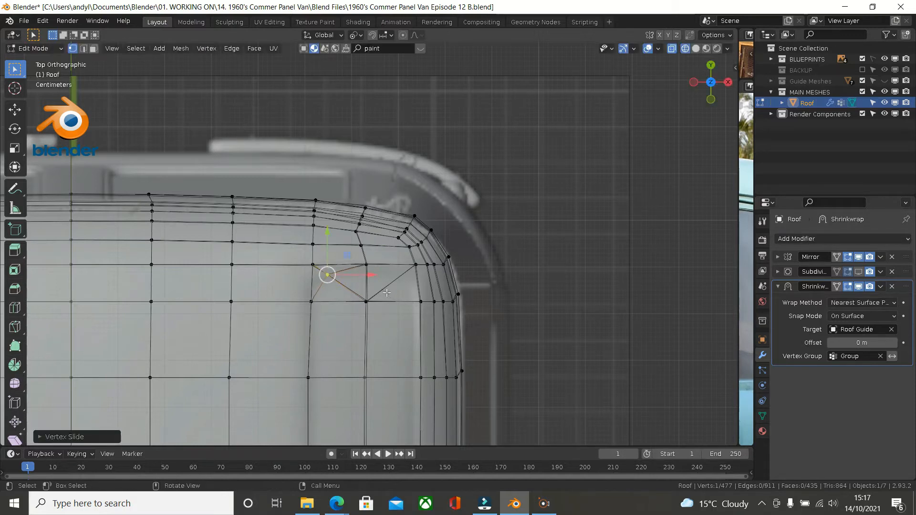
# Connect the opposite diagonal across the panel's outer corner face and slide the crossing vertex toward the corner by about 0.54
pyautogui.click(420, 302)
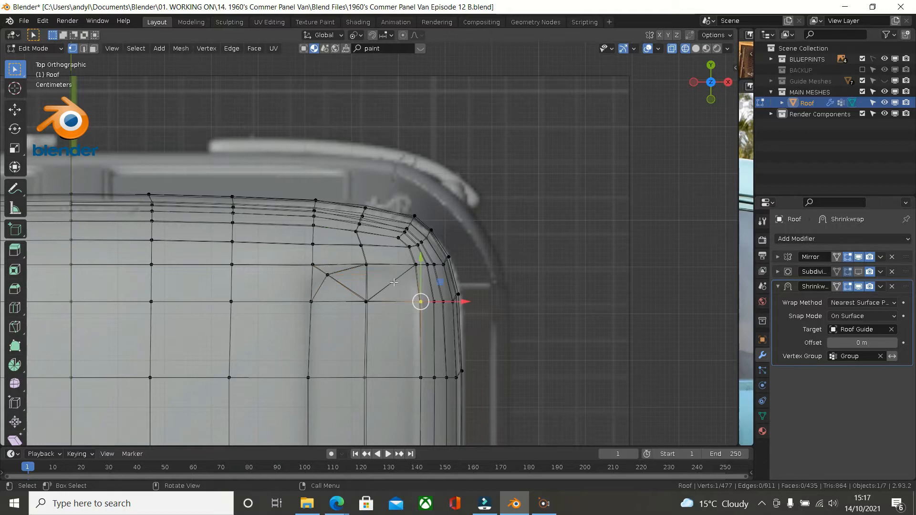
pyautogui.keyDown('shift'); pyautogui.click(366, 265); pyautogui.keyUp('shift')
pyautogui.press('j')
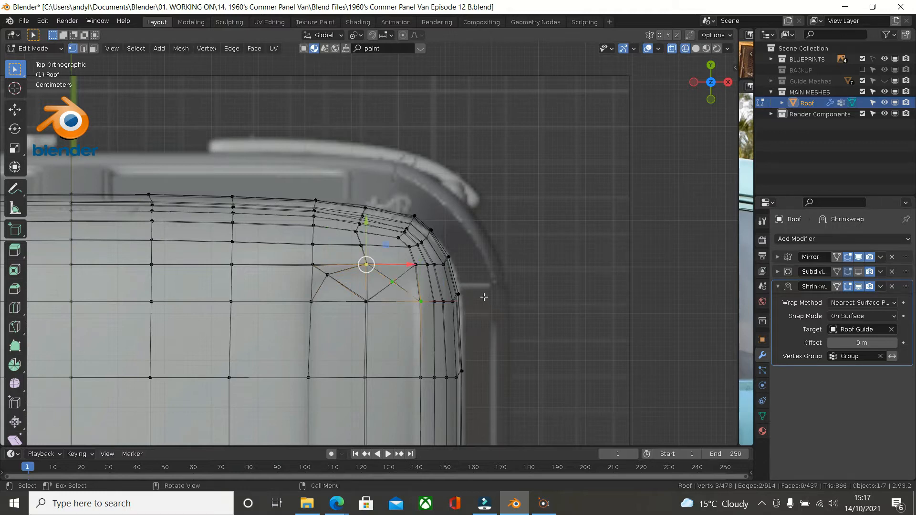
pyautogui.click(393, 282)
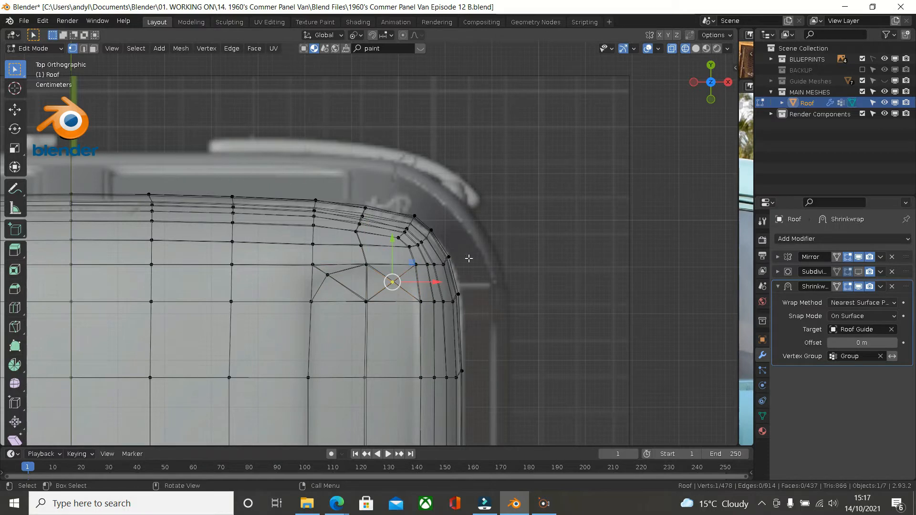
pyautogui.press('j')
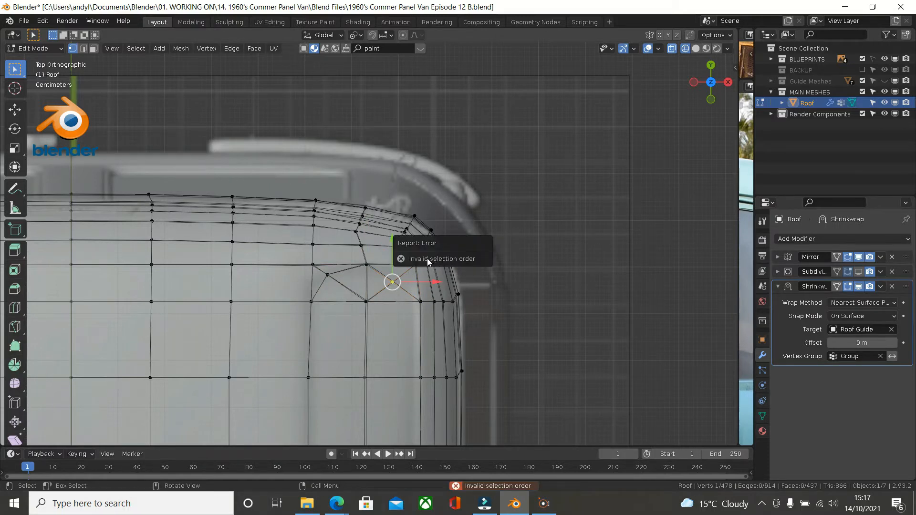
pyautogui.press('j')
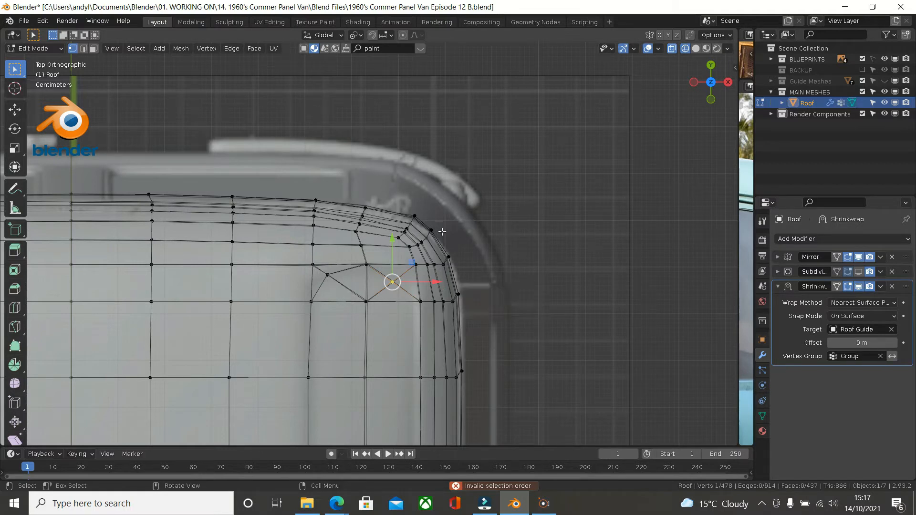
pyautogui.hotkey('shift', 'v')
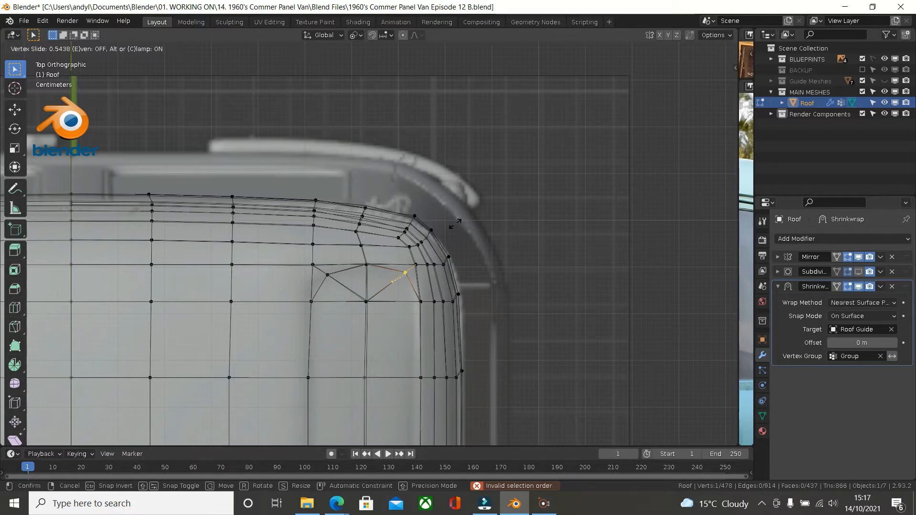
pyautogui.click(455, 224)
pyautogui.keyDown('shift'); pyautogui.moveTo(451, 236); pyautogui.dragTo(487, 55, button='middle'); pyautogui.keyUp('shift')
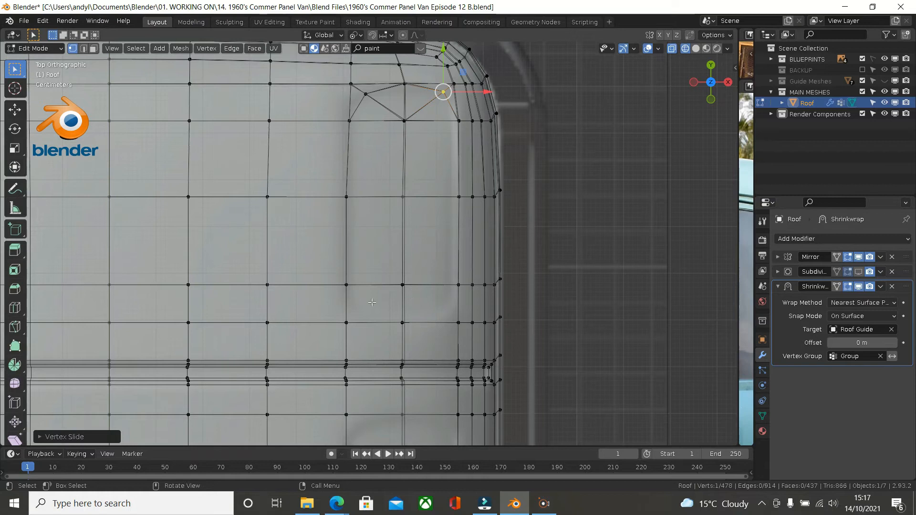
# Connect both diagonals across the inner corner face at the end panel's other end, beside the cross rib
pyautogui.click(345, 284)
pyautogui.keyDown('shift'); pyautogui.click(402, 323); pyautogui.keyUp('shift')
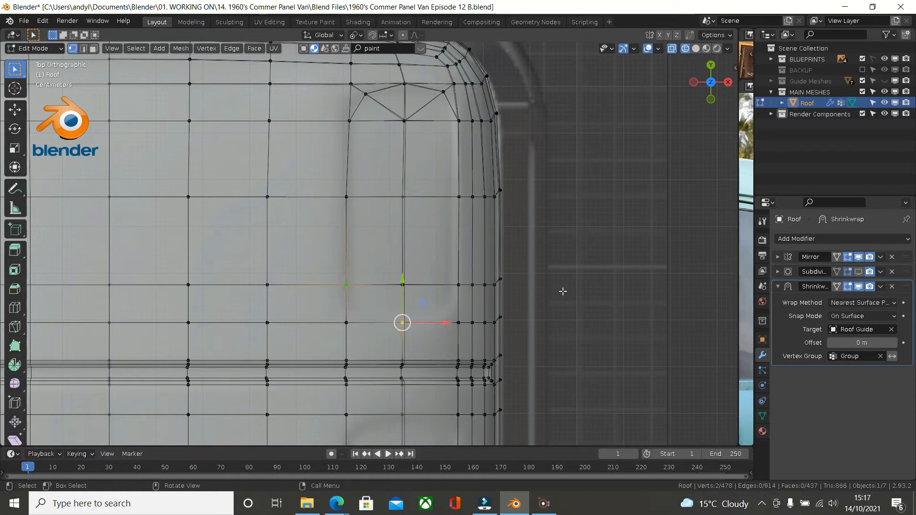
pyautogui.press('j')
pyautogui.click(347, 322)
pyautogui.keyDown('shift'); pyautogui.click(402, 285); pyautogui.keyUp('shift')
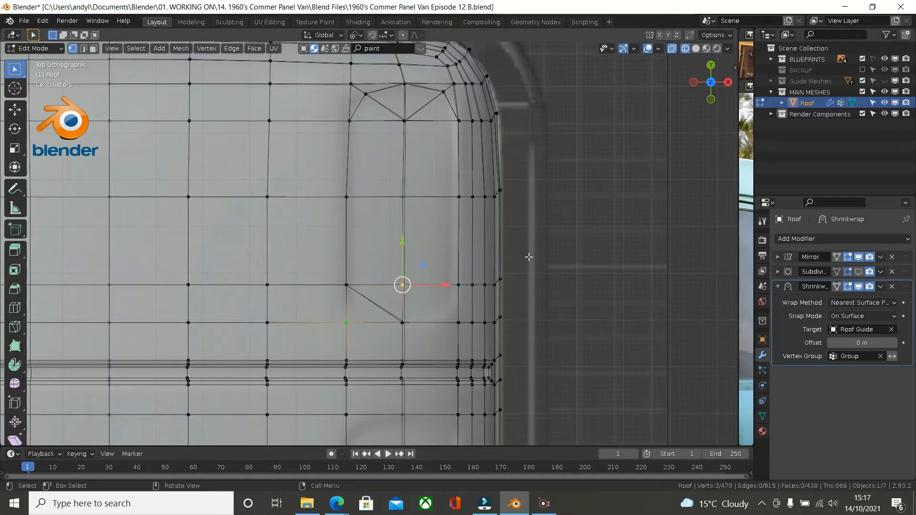
pyautogui.press('j')
pyautogui.click(421, 300)
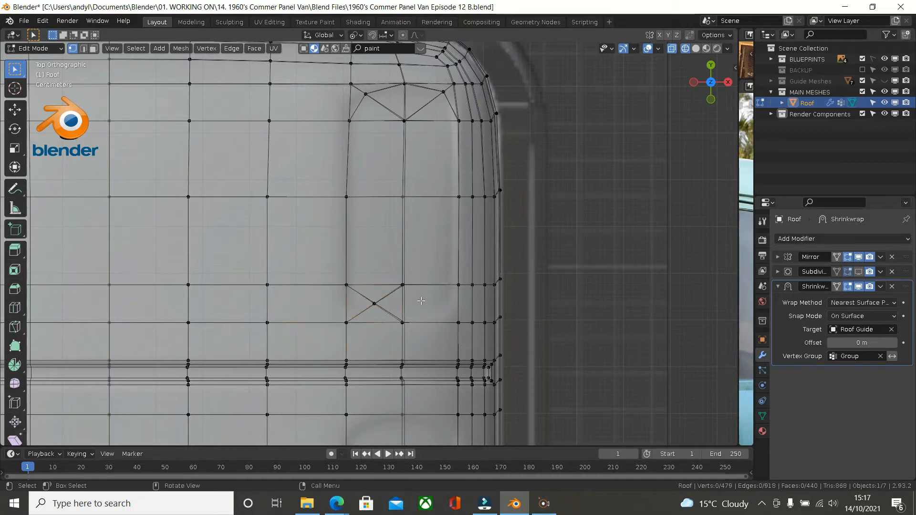
# Connect both diagonals across the outer corner face at the same rib-side end of the end panel
pyautogui.click(402, 285)
pyautogui.keyDown('shift'); pyautogui.click(458, 322); pyautogui.keyUp('shift')
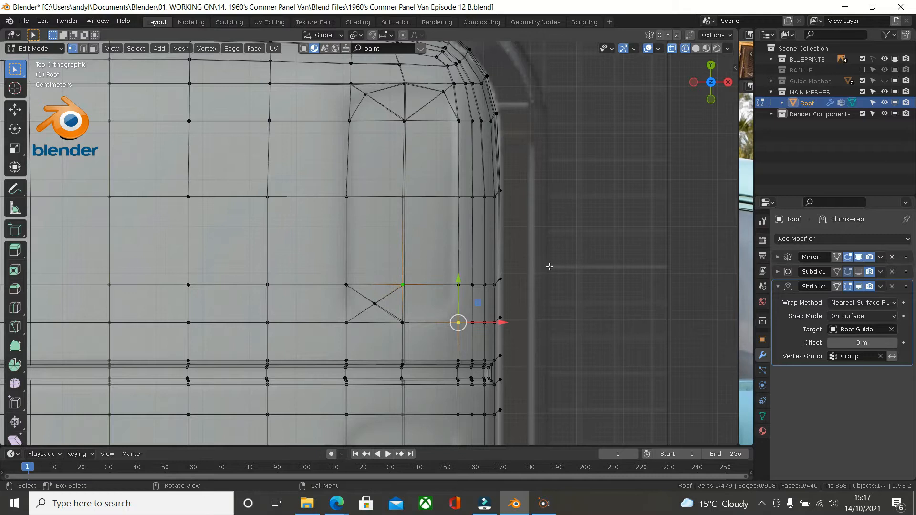
pyautogui.press('j')
pyautogui.click(402, 322)
pyautogui.keyDown('shift'); pyautogui.click(458, 285); pyautogui.keyUp('shift')
pyautogui.press('j')
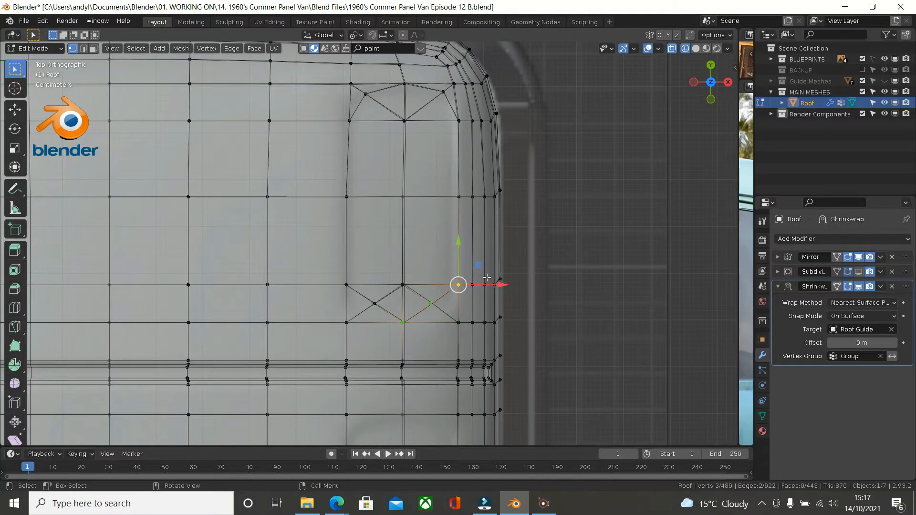
pyautogui.click(430, 303)
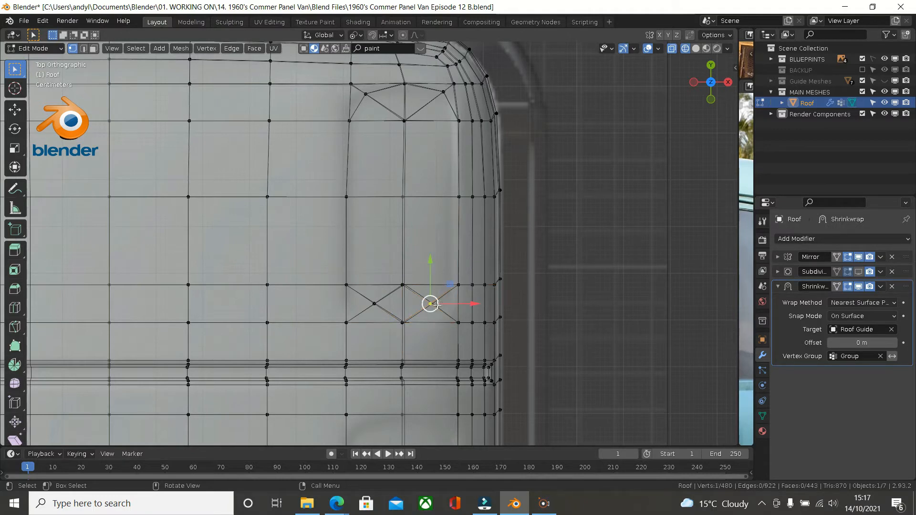
pyautogui.keyDown('shift'); pyautogui.click(374, 304); pyautogui.keyUp('shift')
pyautogui.hotkey('shift', 'v')
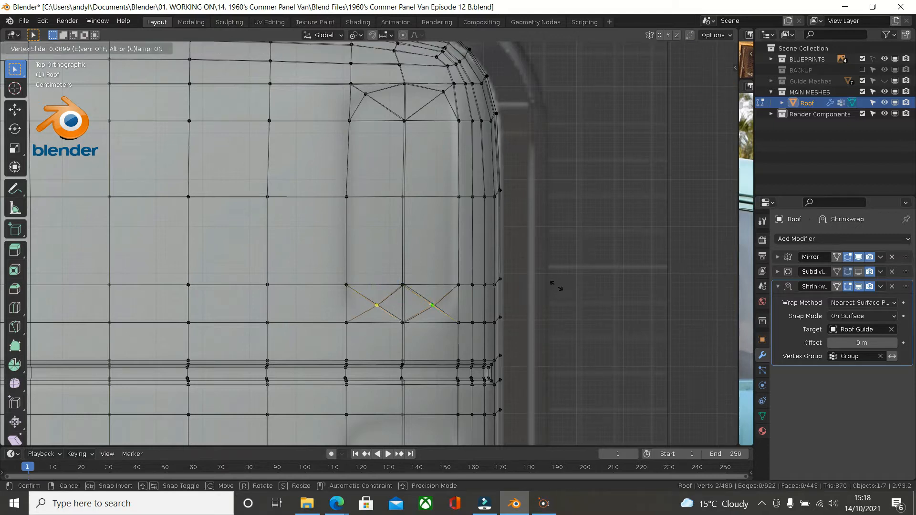
pyautogui.rightClick(556, 287)
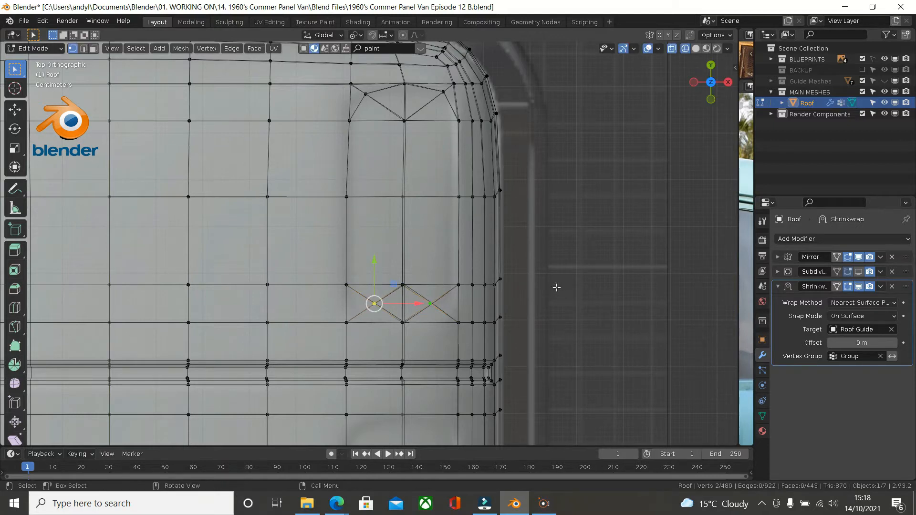
# Slide the outer and inner crossing vertices separately toward the end panel's rib-side corners by about 0.41 each
pyautogui.click(438, 296)
pyautogui.hotkey('shift', 'v')
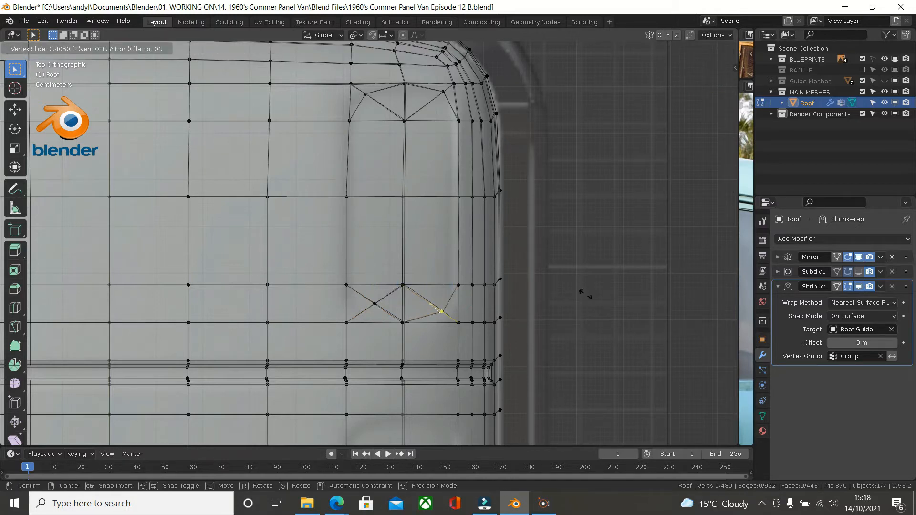
pyautogui.click(583, 291)
pyautogui.click(383, 302)
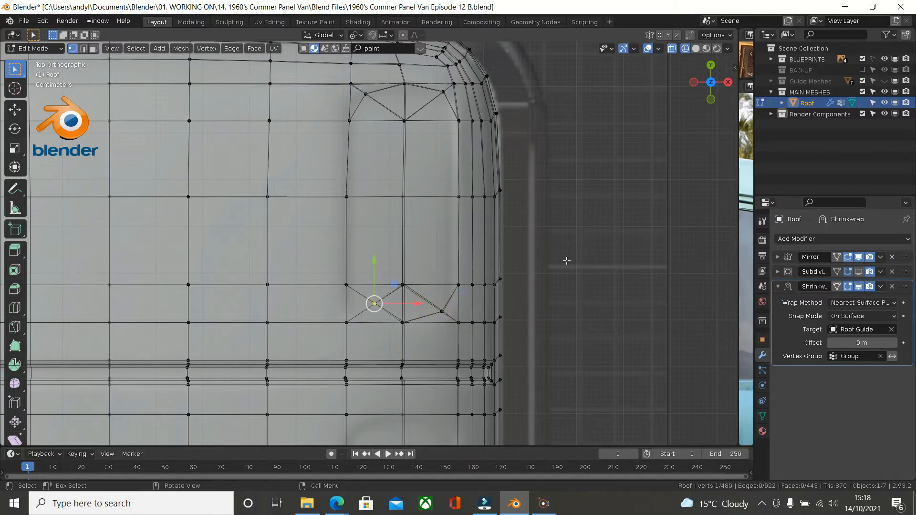
pyautogui.hotkey('shift', 'v')
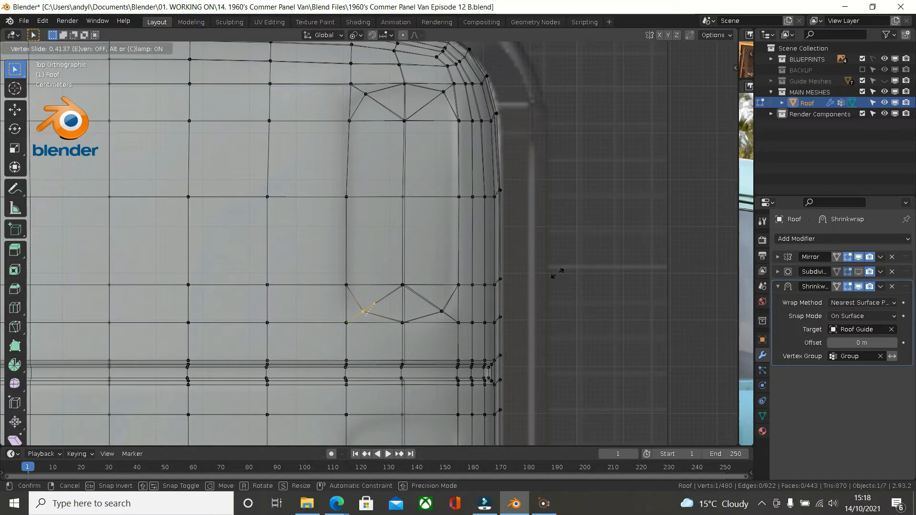
pyautogui.click(557, 274)
# Across the rib, connect both diagonals of the second panel's inner corner face at its near end
pyautogui.scroll(-1, 578, 259)
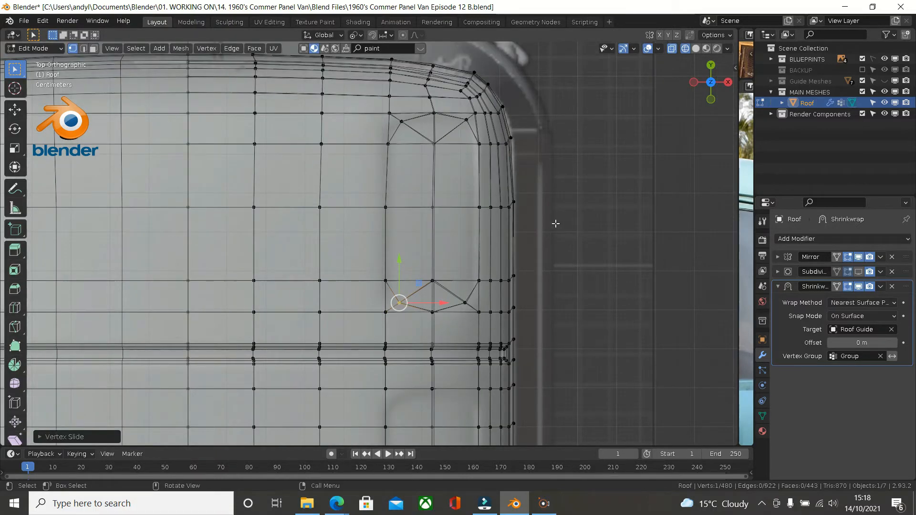
pyautogui.scroll(-2, 547, 227)
pyautogui.keyDown('shift'); pyautogui.moveTo(547, 227); pyautogui.dragTo(534, 125, button='middle'); pyautogui.keyUp('shift')
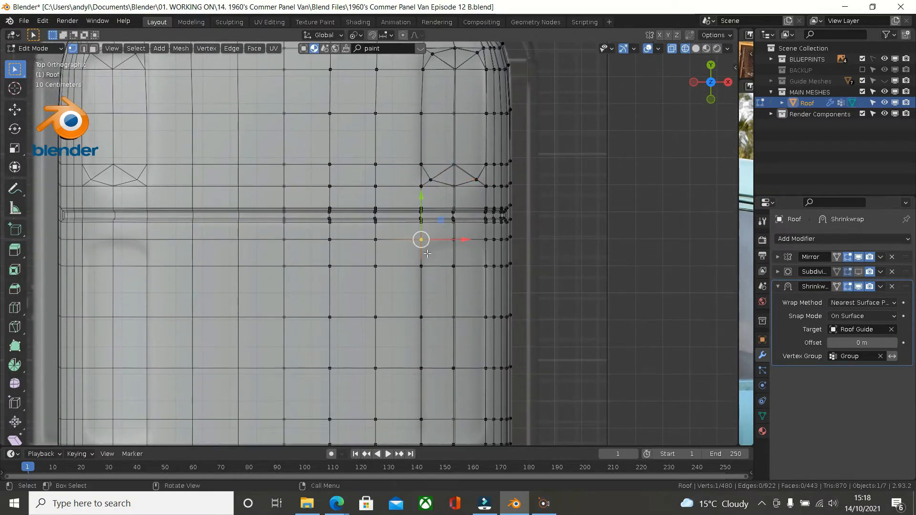
pyautogui.keyDown('shift'); pyautogui.click(452, 265); pyautogui.keyUp('shift')
pyautogui.press('f')
pyautogui.click(420, 266)
pyautogui.keyDown('shift'); pyautogui.click(453, 239); pyautogui.keyUp('shift')
pyautogui.press('j')
# Connect both diagonals across the outer corner face at the second panel's near end
pyautogui.click(453, 266)
pyautogui.keyDown('shift'); pyautogui.click(486, 239); pyautogui.keyUp('shift')
pyautogui.press('j')
pyautogui.click(454, 240)
pyautogui.keyDown('shift'); pyautogui.click(485, 266); pyautogui.keyUp('shift')
pyautogui.press('j')
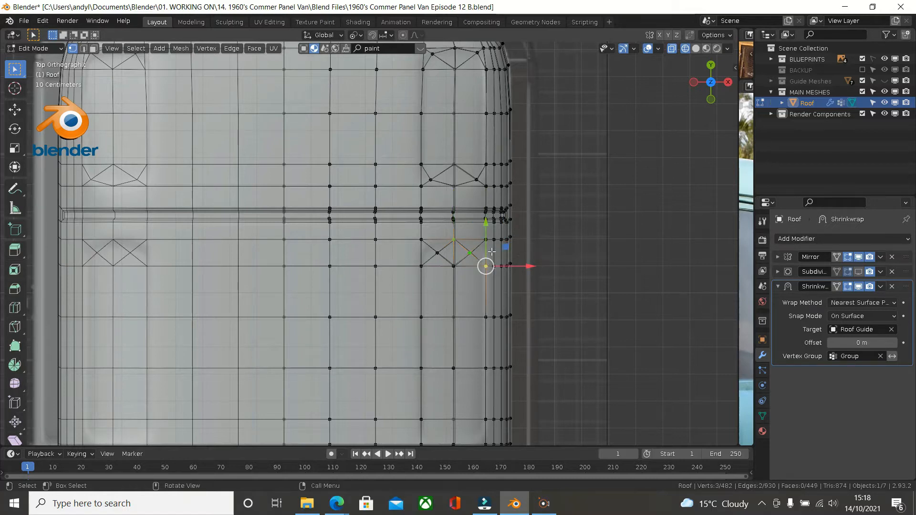
# Slide the second panel's inner and outer crossing vertices about halfway toward its near-end corners, following the blueprint's rounding
pyautogui.scroll(6, 469, 251)
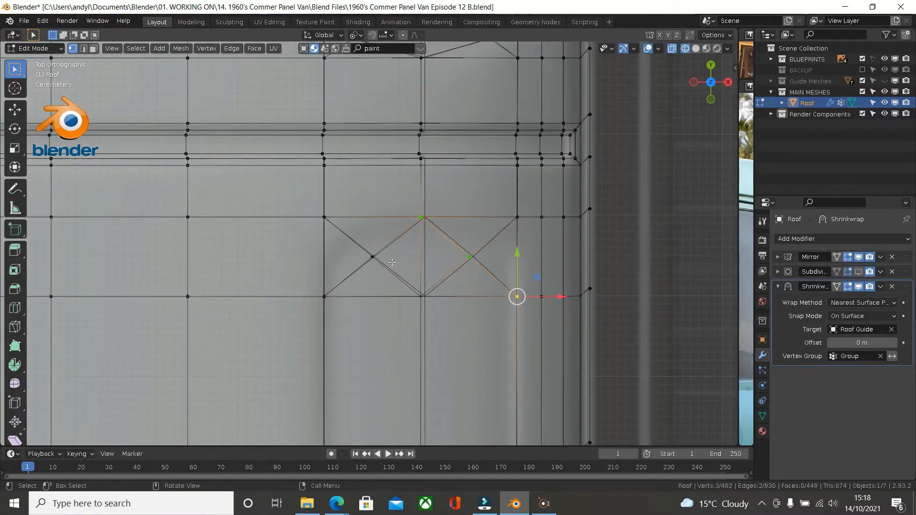
pyautogui.click(375, 258)
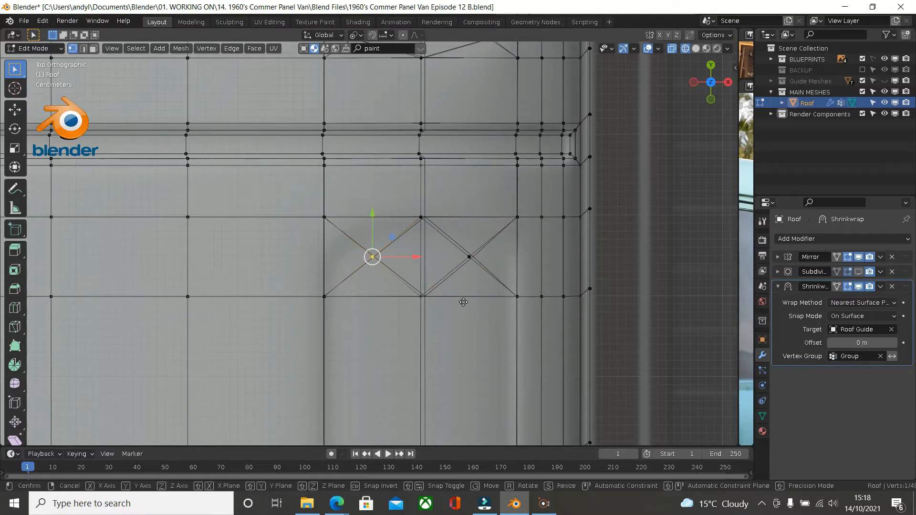
pyautogui.hotkey('shift', 'v')
pyautogui.click(441, 277)
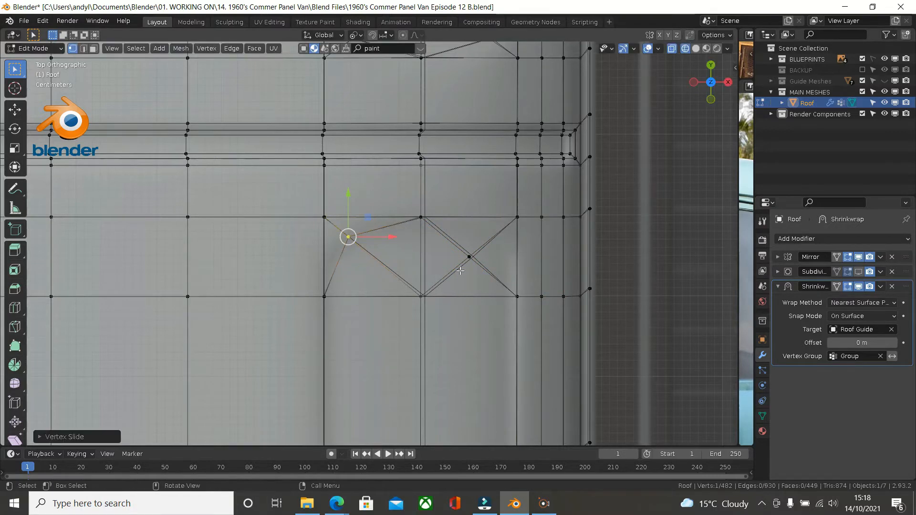
pyautogui.click(470, 257)
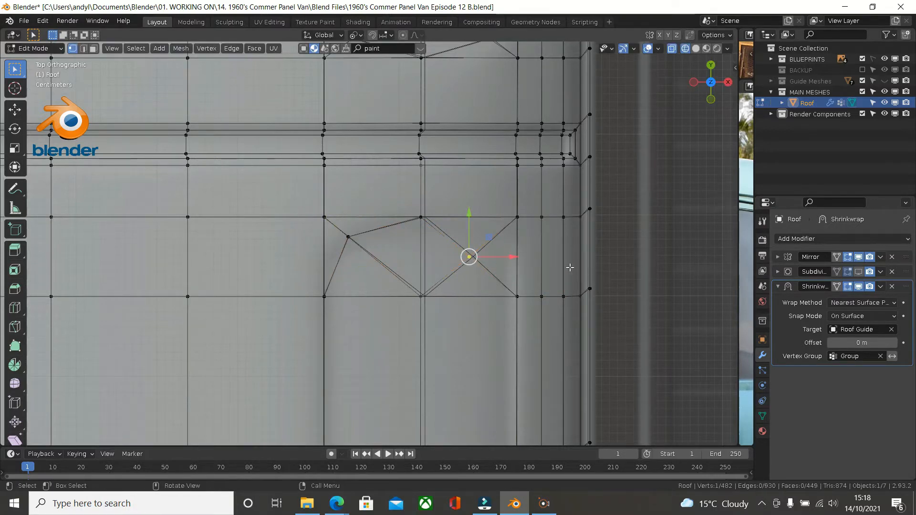
pyautogui.hotkey('shift', 'v')
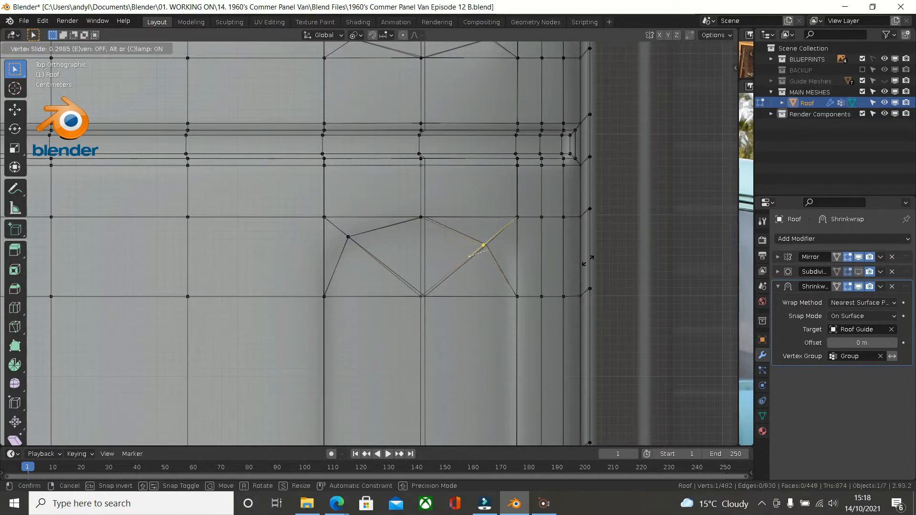
pyautogui.click(601, 253)
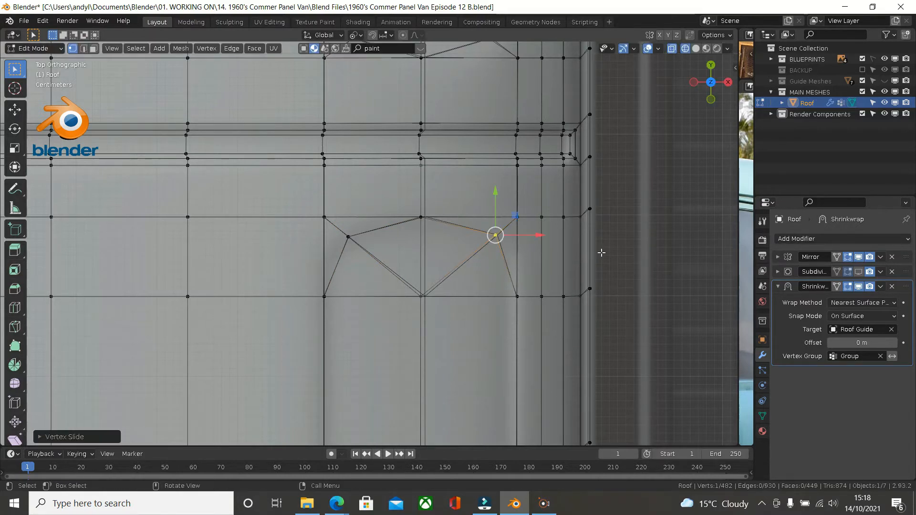
# Connect both diagonals across the inner corner face at the second panel's far end, beside the next cross rib
pyautogui.scroll(-5, 588, 264)
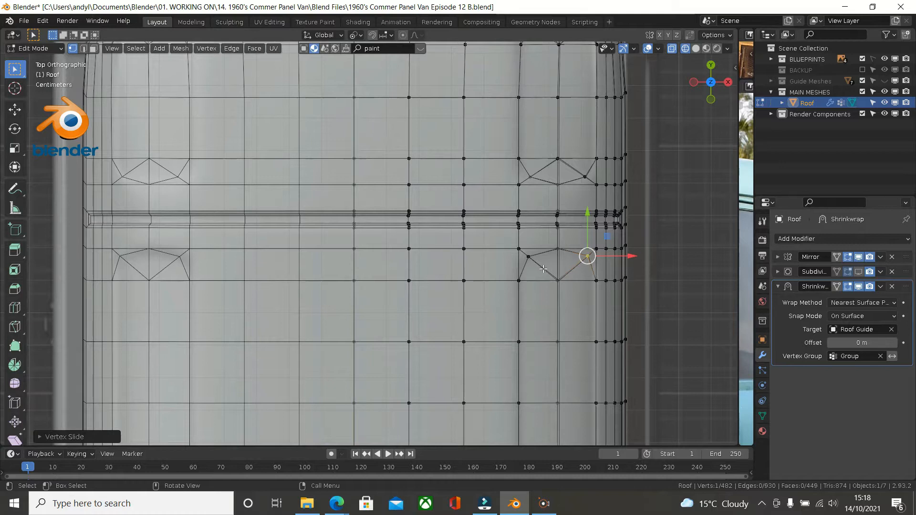
pyautogui.scroll(1, 509, 228)
pyautogui.keyDown('shift'); pyautogui.moveTo(509, 228); pyautogui.dragTo(460, 94, button='middle'); pyautogui.keyUp('shift')
pyautogui.keyDown('shift'); pyautogui.moveTo(519, 242); pyautogui.dragTo(482, 141, button='middle'); pyautogui.keyUp('shift')
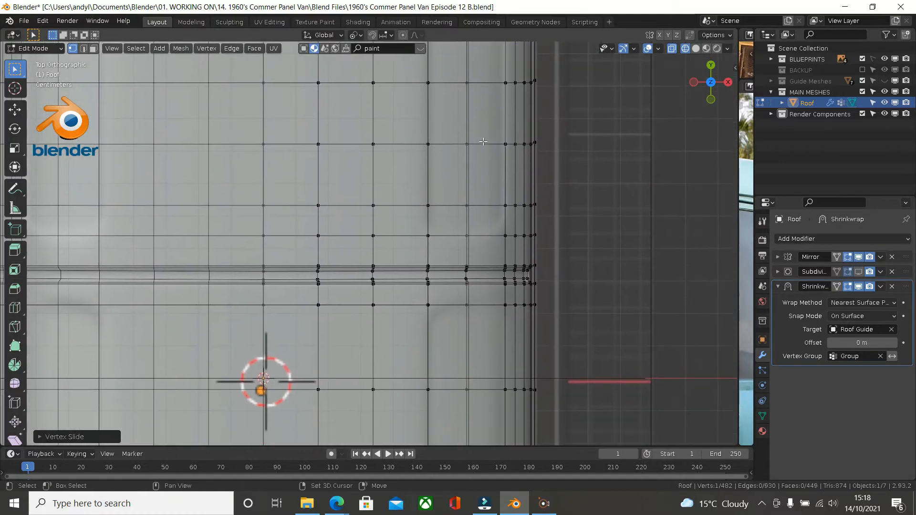
pyautogui.scroll(1, 449, 205)
pyautogui.scroll(1, 458, 215)
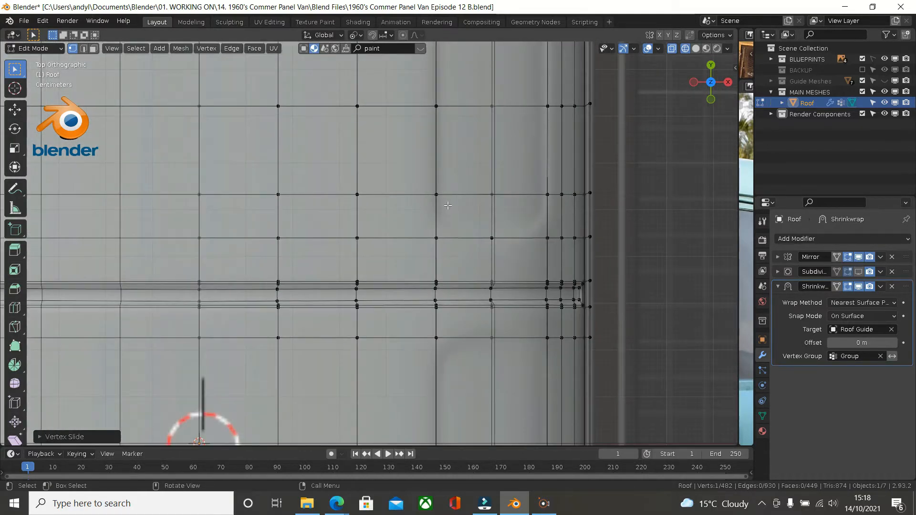
pyautogui.click(437, 195)
pyautogui.keyDown('shift'); pyautogui.click(491, 238); pyautogui.keyUp('shift')
pyautogui.press('j')
pyautogui.click(436, 238)
pyautogui.keyDown('shift'); pyautogui.click(491, 194); pyautogui.keyUp('shift')
pyautogui.press('j')
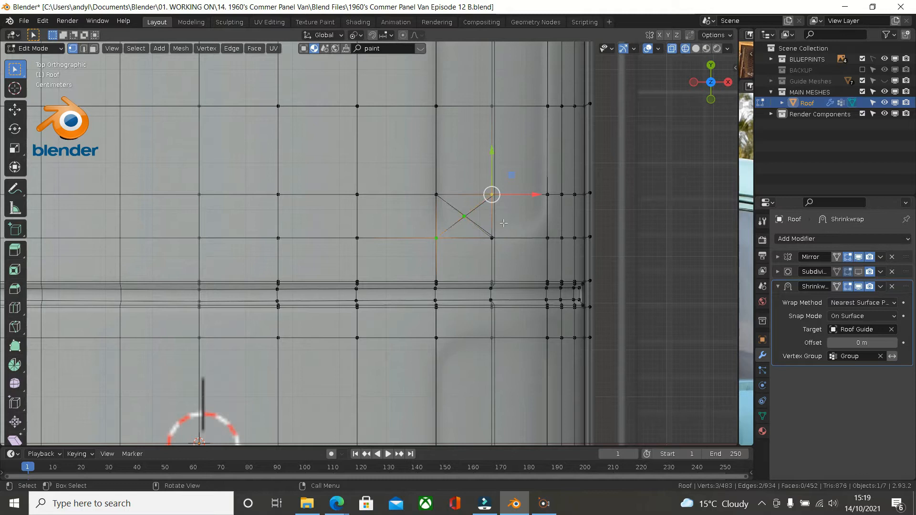
# Connect both diagonals across the outer corner face at the second panel's far end
pyautogui.click(496, 206)
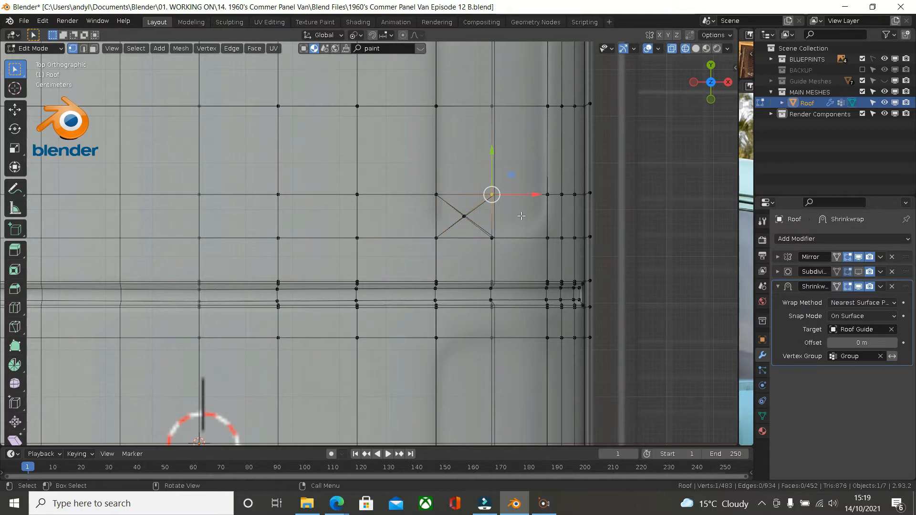
pyautogui.keyDown('shift'); pyautogui.click(546, 239); pyautogui.keyUp('shift')
pyautogui.press('j')
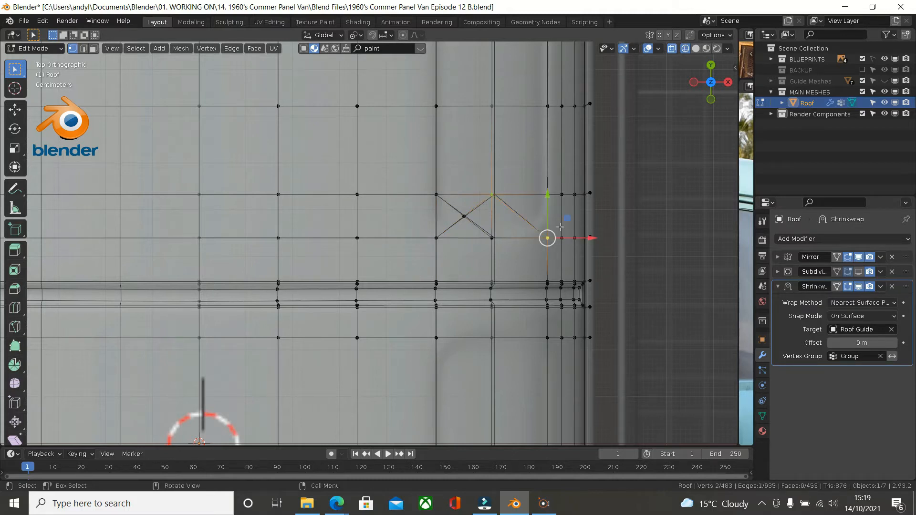
pyautogui.click(492, 237)
pyautogui.keyDown('shift'); pyautogui.click(547, 194); pyautogui.keyUp('shift')
pyautogui.press('j')
# Slide the far-end crossing vertices toward the second panel's corners, the inner by about 0.4 and the outer by about 0.39
pyautogui.scroll(2, 467, 216)
pyautogui.click(467, 216)
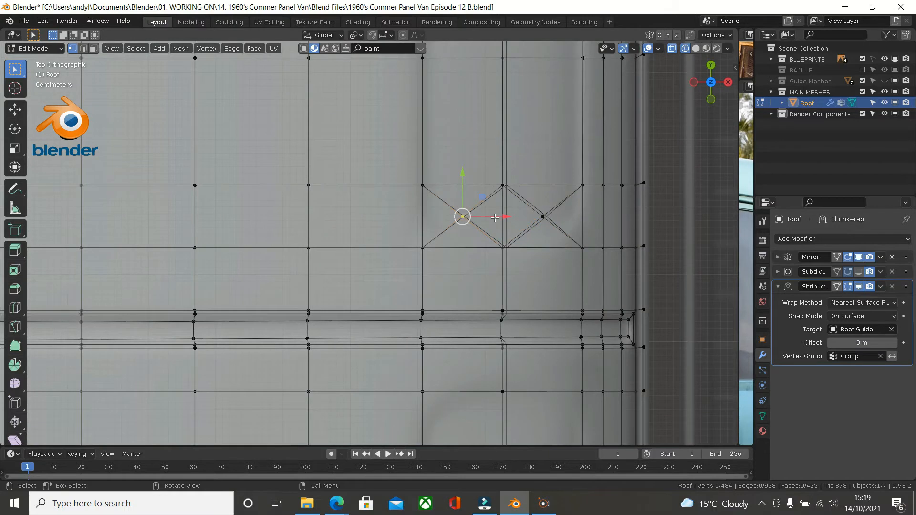
pyautogui.hotkey('shift', 'v')
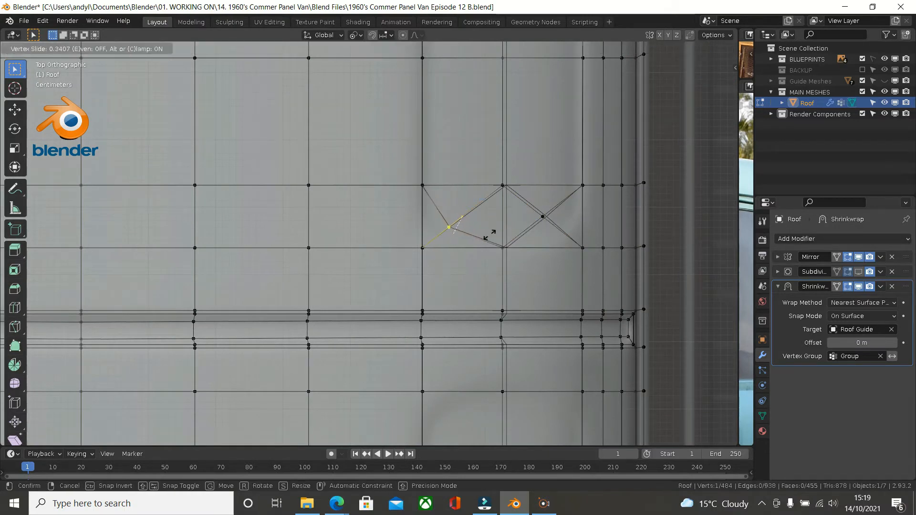
pyautogui.click(485, 240)
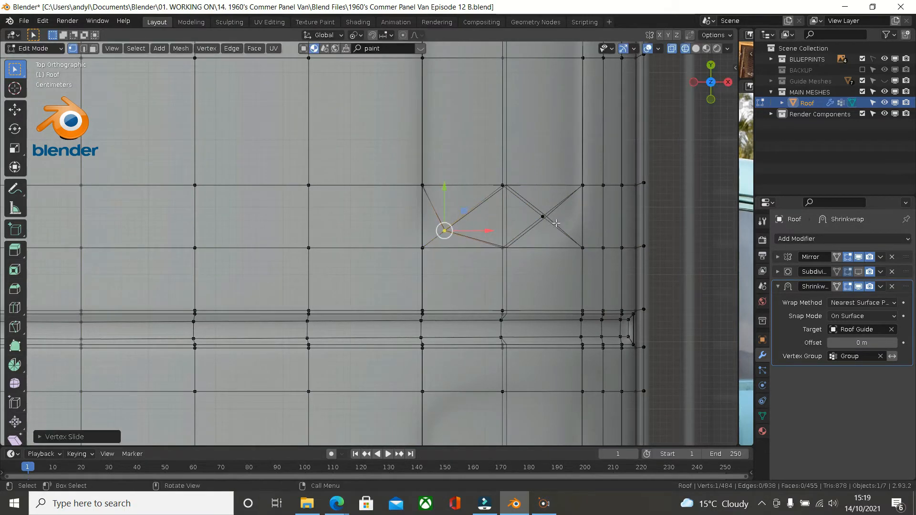
pyautogui.click(545, 220)
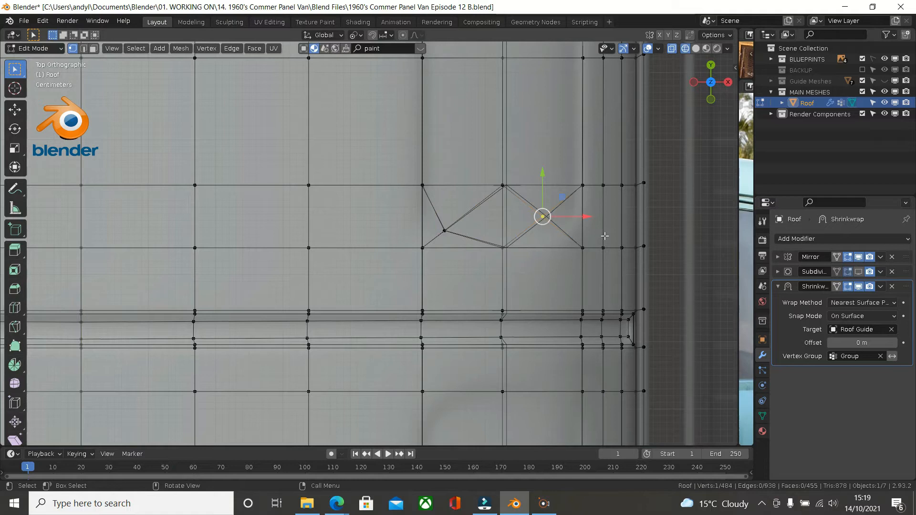
pyautogui.hotkey('shift', 'v')
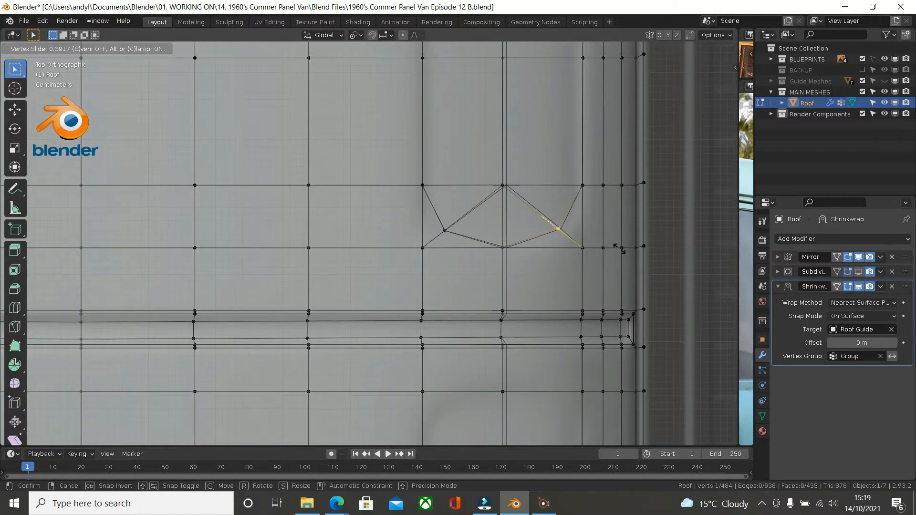
pyautogui.click(619, 248)
# Examine how the mesh rows fit the blueprint's rounded corners on the third recessed panel beyond the rib
pyautogui.scroll(-3, 534, 263)
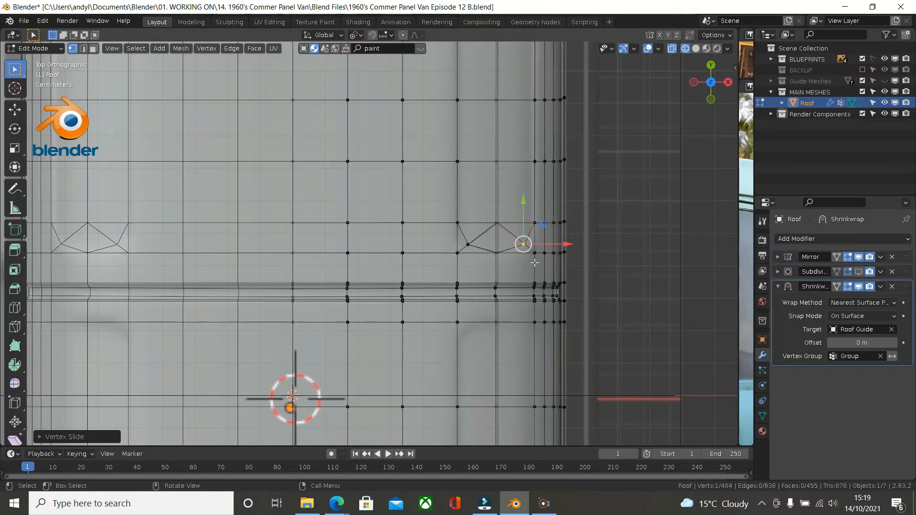
pyautogui.scroll(3, 533, 263)
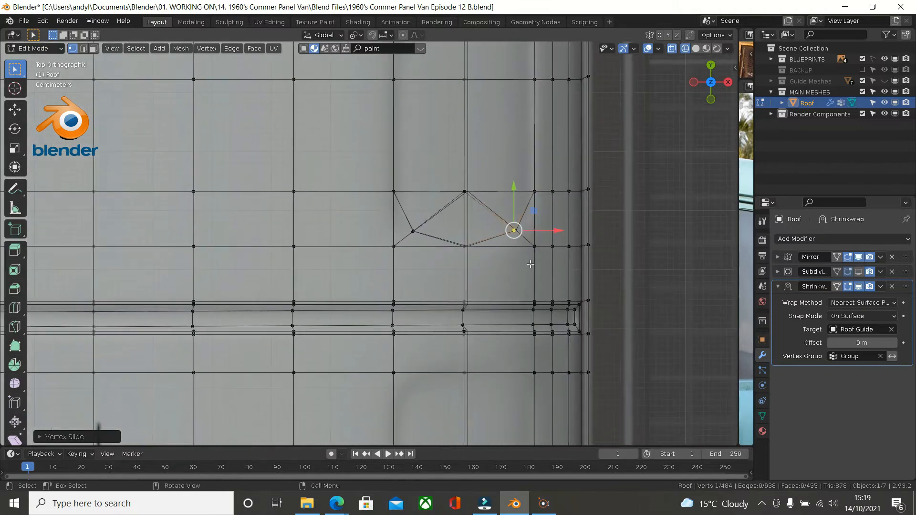
pyautogui.keyDown('shift'); pyautogui.moveTo(530, 264); pyautogui.dragTo(535, 177, button='middle'); pyautogui.keyUp('shift')
pyautogui.scroll(1, 507, 210)
pyautogui.scroll(-1, 504, 211)
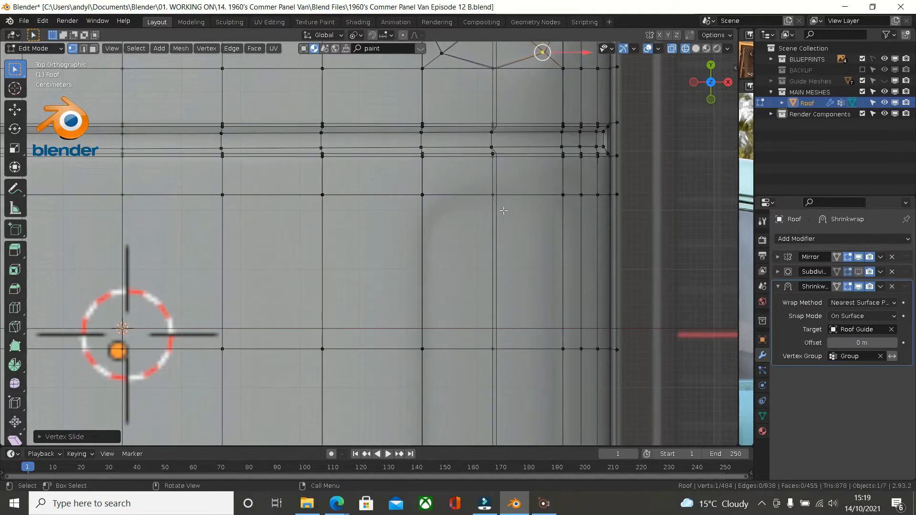
pyautogui.scroll(-1, 504, 210)
pyautogui.scroll(-1, 503, 210)
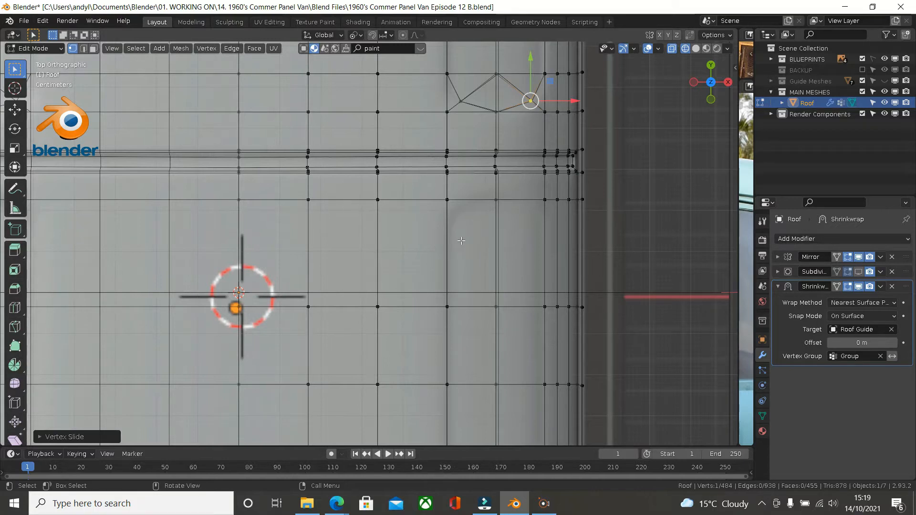
# Add an edge loop across the third recessed panel's near end, slid about 0.3 toward the cross rib to match its rounded corners
pyautogui.hotkey('ctrl', 'r')
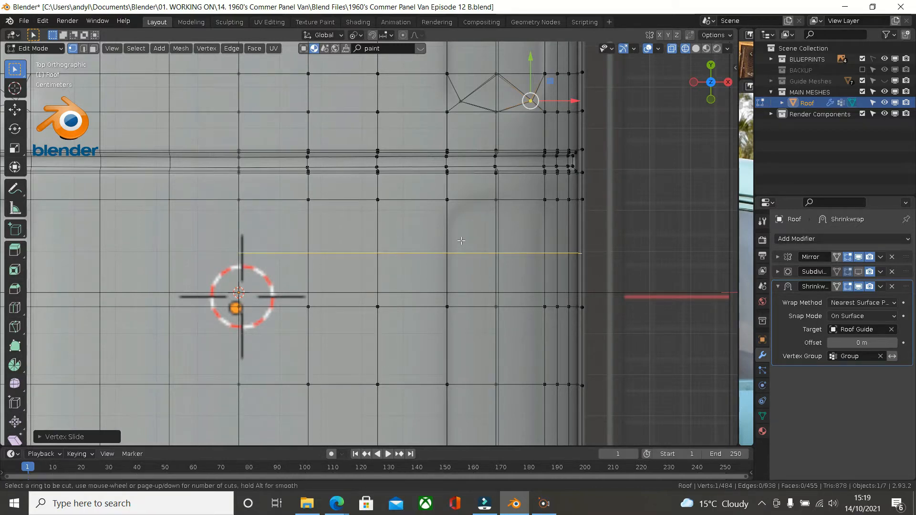
pyautogui.click(461, 241)
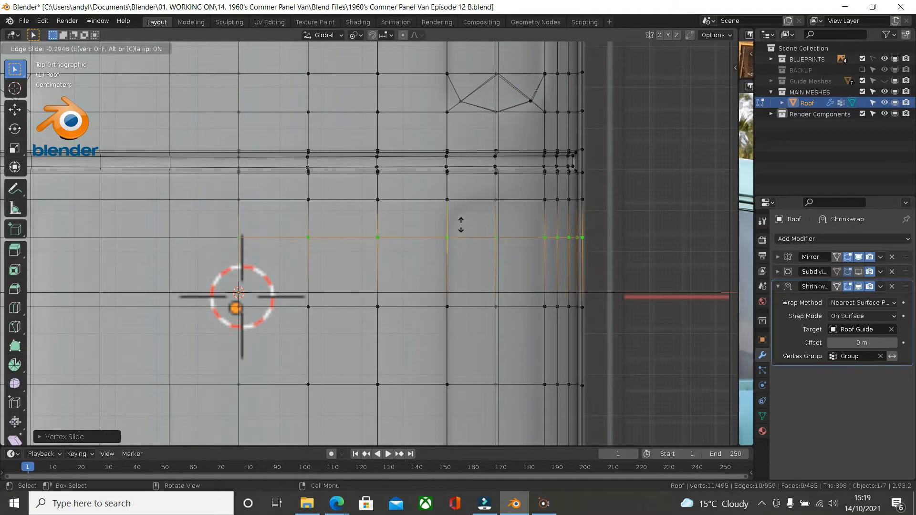
pyautogui.click(461, 227)
# Connect both diagonals across the inner corner face at the third panel's near end
pyautogui.click(447, 200)
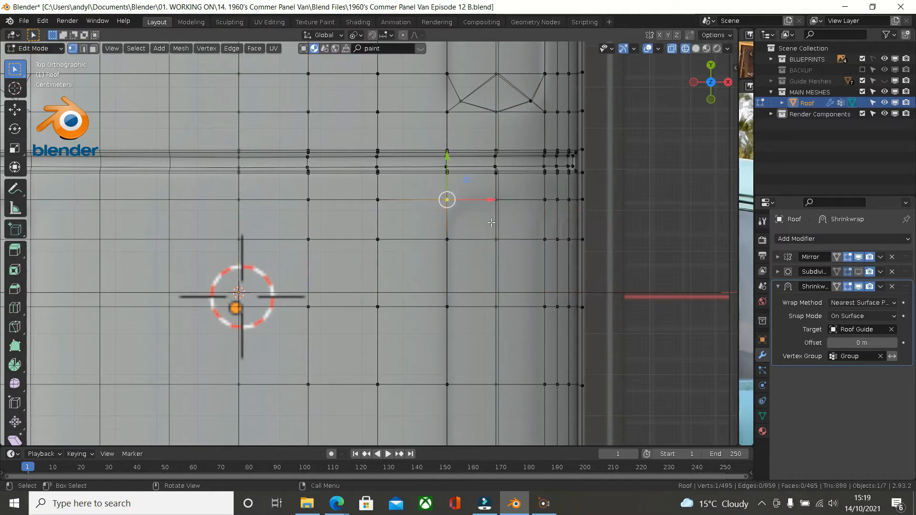
pyautogui.keyDown('shift'); pyautogui.click(491, 236); pyautogui.keyUp('shift')
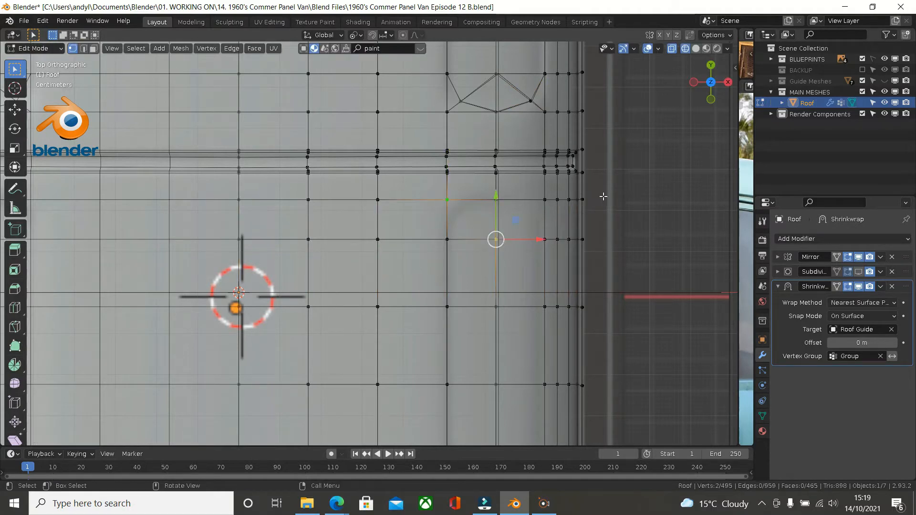
pyautogui.press('j')
pyautogui.click(448, 240)
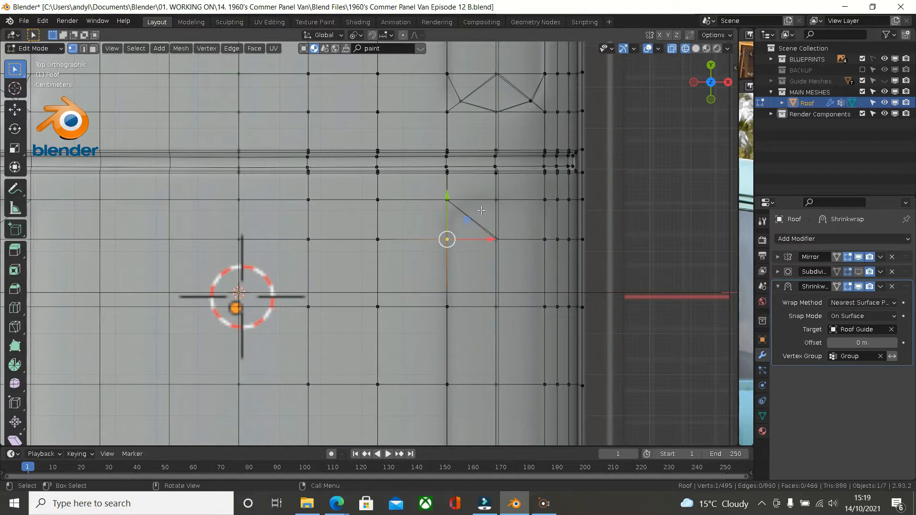
pyautogui.keyDown('shift'); pyautogui.click(491, 200); pyautogui.keyUp('shift')
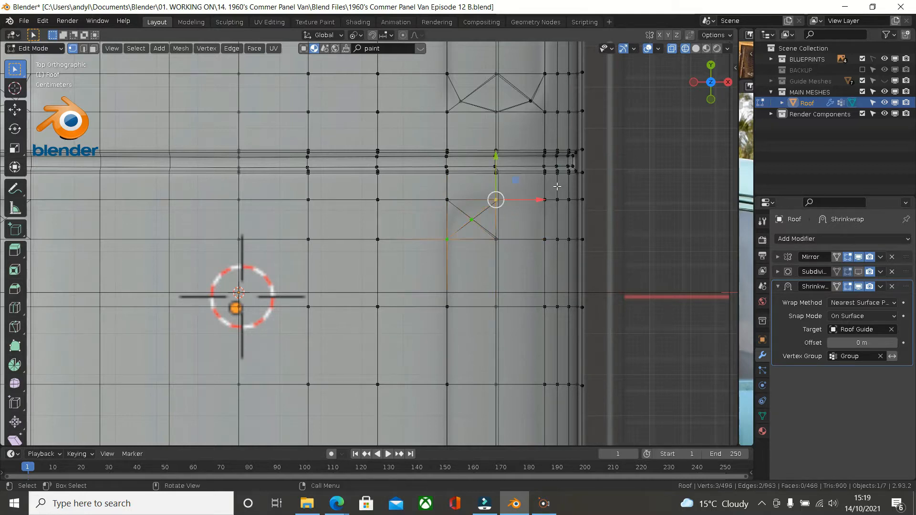
pyautogui.press('j')
# Connect both diagonals across the outer corner face at the third panel's near end
pyautogui.click(501, 204)
pyautogui.keyDown('shift'); pyautogui.click(534, 235); pyautogui.keyUp('shift')
pyautogui.press('j')
pyautogui.click(497, 238)
pyautogui.keyDown('shift'); pyautogui.click(545, 200); pyautogui.keyUp('shift')
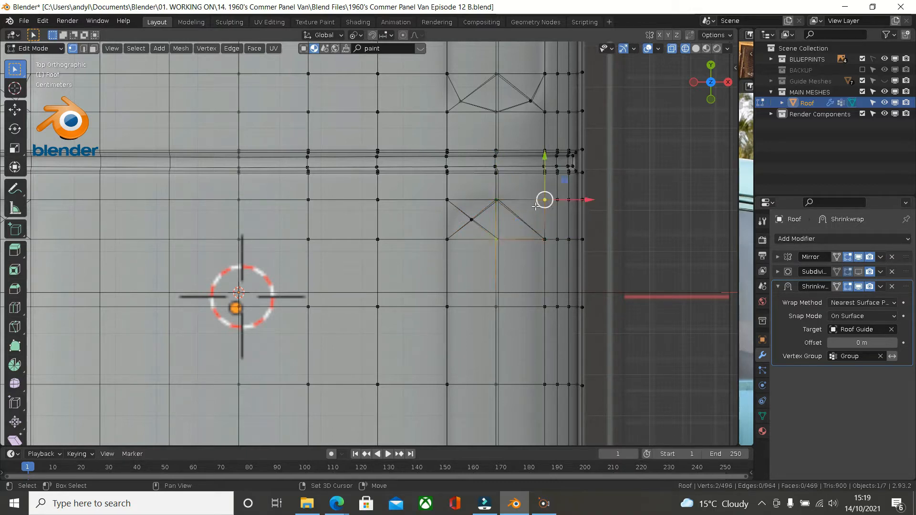
pyautogui.press('j')
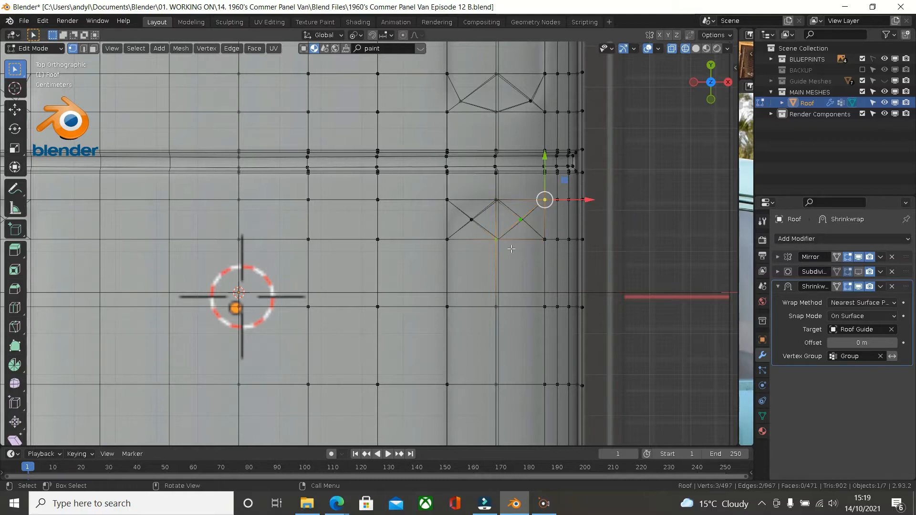
# Add a centred edge loop between the third panel's last mesh row and the next cross rib
pyautogui.scroll(-2, 487, 245)
pyautogui.keyDown('shift'); pyautogui.moveTo(507, 241); pyautogui.dragTo(513, 148, button='middle'); pyautogui.keyUp('shift')
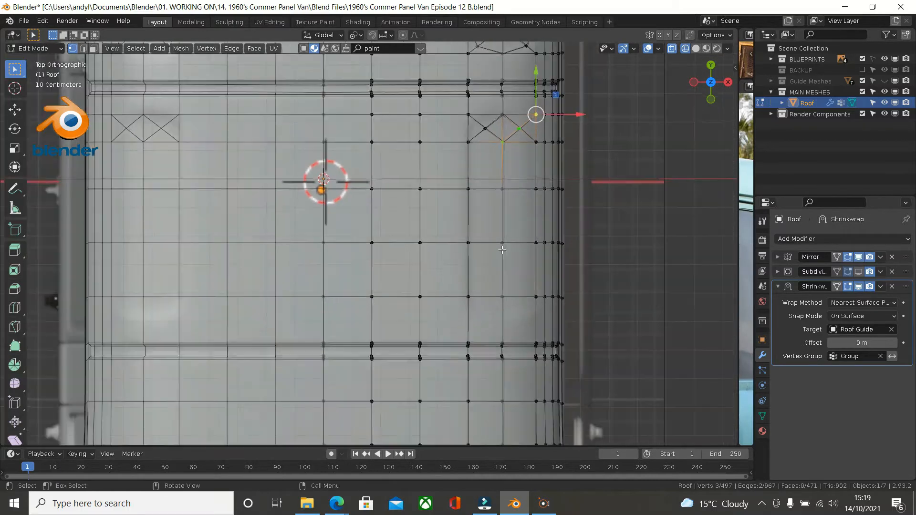
pyautogui.scroll(1, 501, 257)
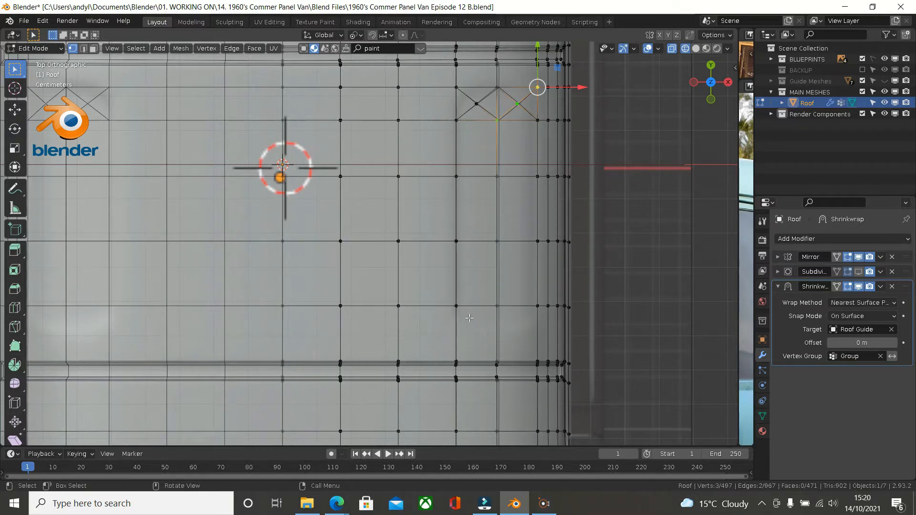
pyautogui.hotkey('ctrl', 'r')
pyautogui.click(468, 341)
pyautogui.rightClick(469, 341)
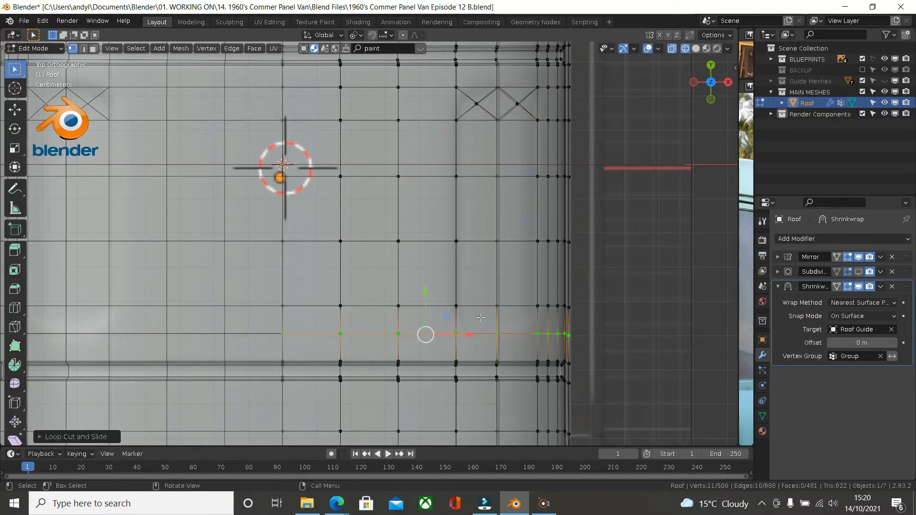
# Connect one diagonal across each of the third panel's two far-end corner faces, meeting at the middle vertex of the new loop
pyautogui.click(461, 311)
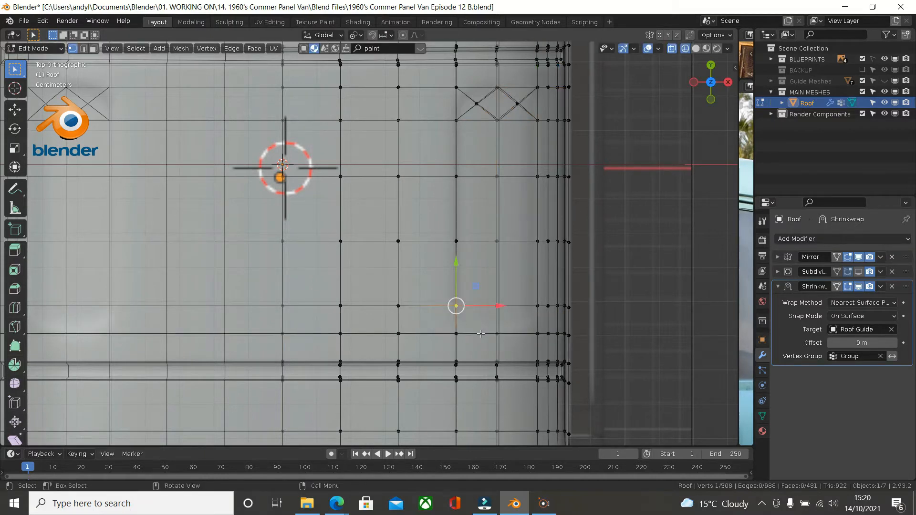
pyautogui.keyDown('shift'); pyautogui.click(496, 333); pyautogui.keyUp('shift')
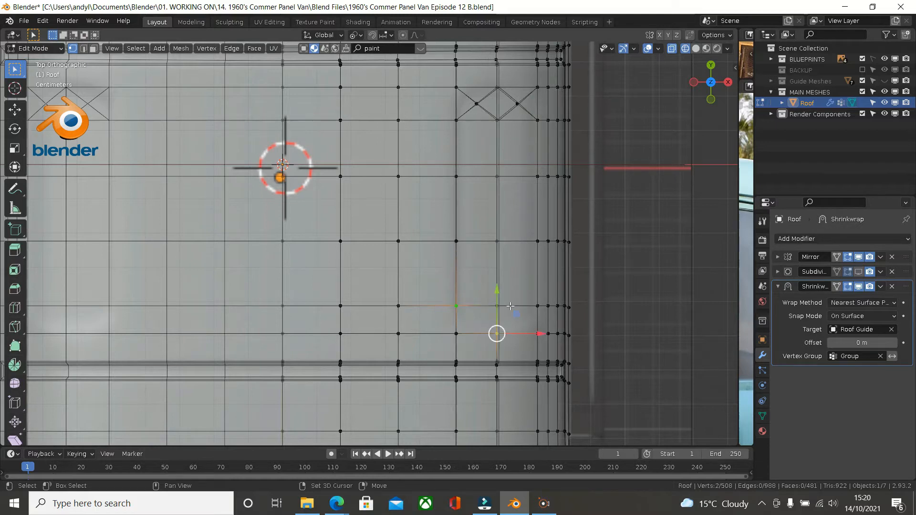
pyautogui.press('j')
pyautogui.click(498, 332)
pyautogui.keyDown('shift'); pyautogui.click(531, 310); pyautogui.keyUp('shift')
pyautogui.press('j')
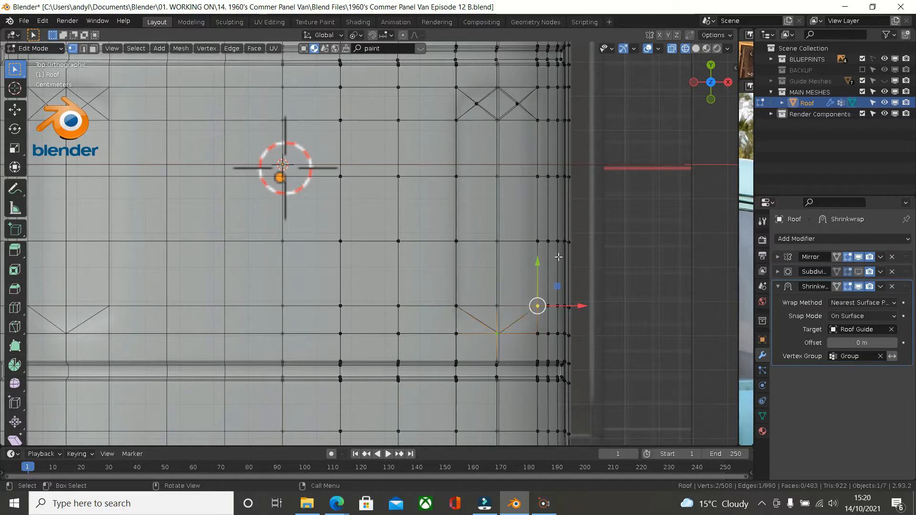
# Connect the opposite diagonals across the inner and outer corner faces at the third panel's far end
pyautogui.click(458, 333)
pyautogui.keyDown('shift'); pyautogui.click(494, 306); pyautogui.keyUp('shift')
pyautogui.press('j')
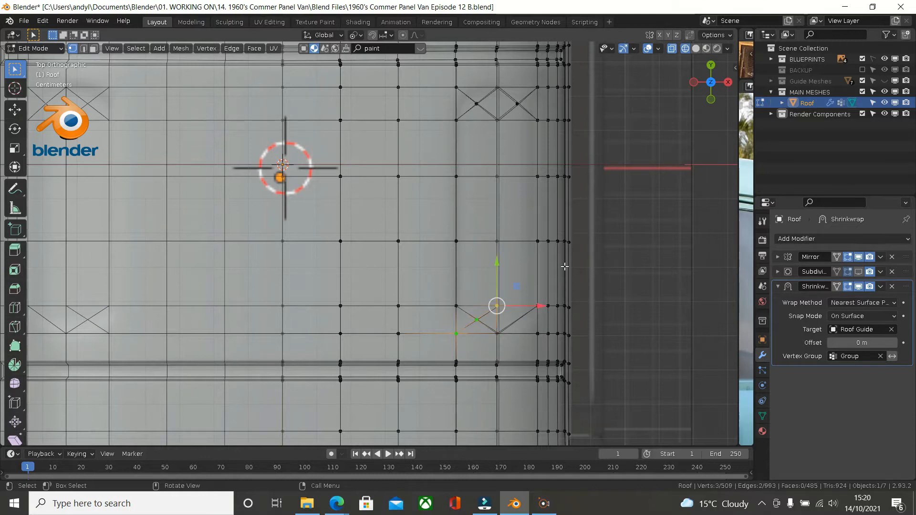
pyautogui.rightClick(511, 315)
pyautogui.click(511, 315)
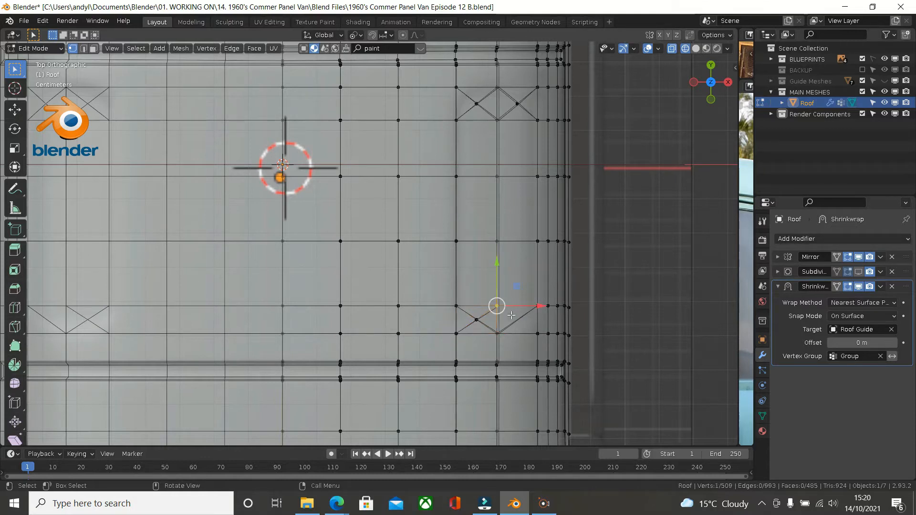
pyautogui.keyDown('shift'); pyautogui.click(530, 334); pyautogui.keyUp('shift')
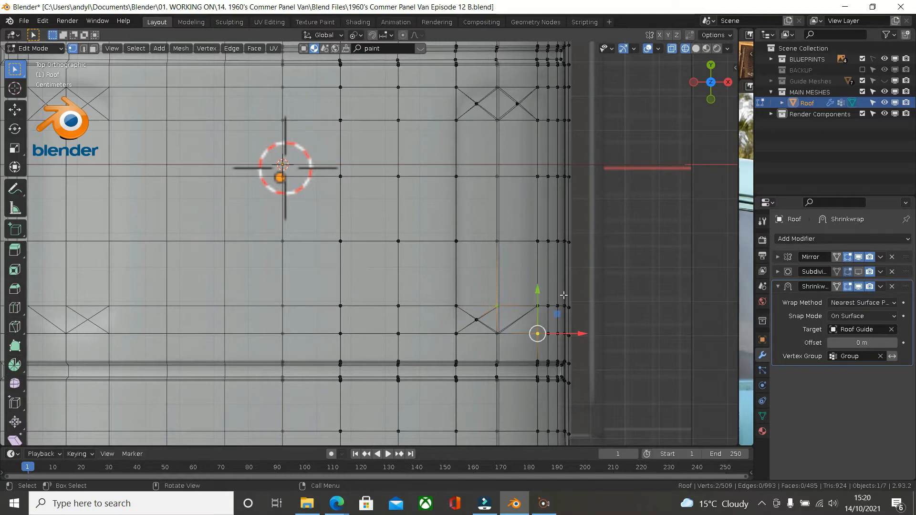
pyautogui.press('j')
pyautogui.scroll(-1, 513, 294)
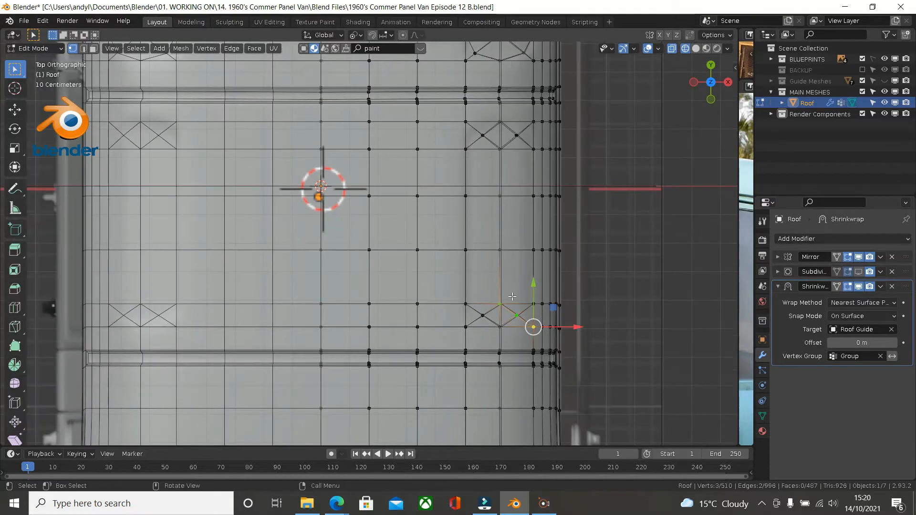
# Slide the far-end crossing vertices toward the third panel's corners, the inner by about 0.5 and the outer by about 0.42
pyautogui.scroll(2, 512, 296)
pyautogui.scroll(5, 512, 296)
pyautogui.click(433, 375)
pyautogui.hotkey('shift', 'v')
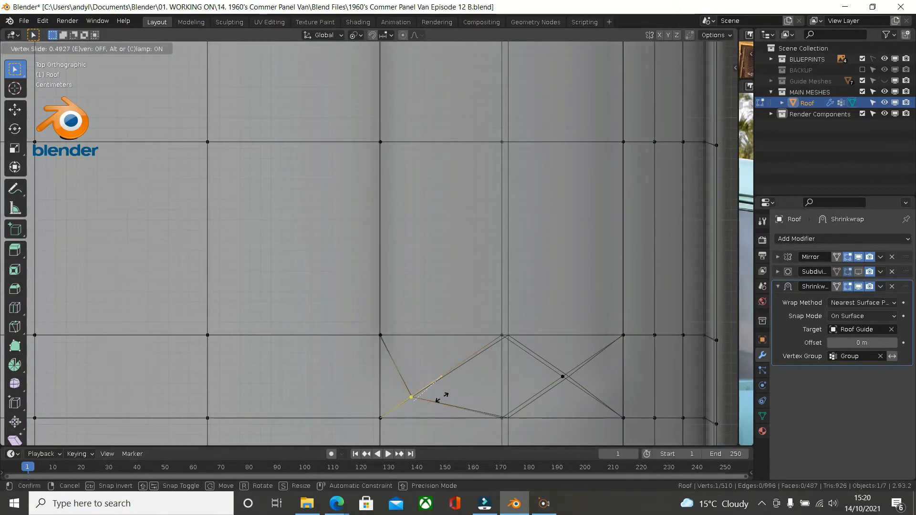
pyautogui.click(442, 395)
pyautogui.click(559, 371)
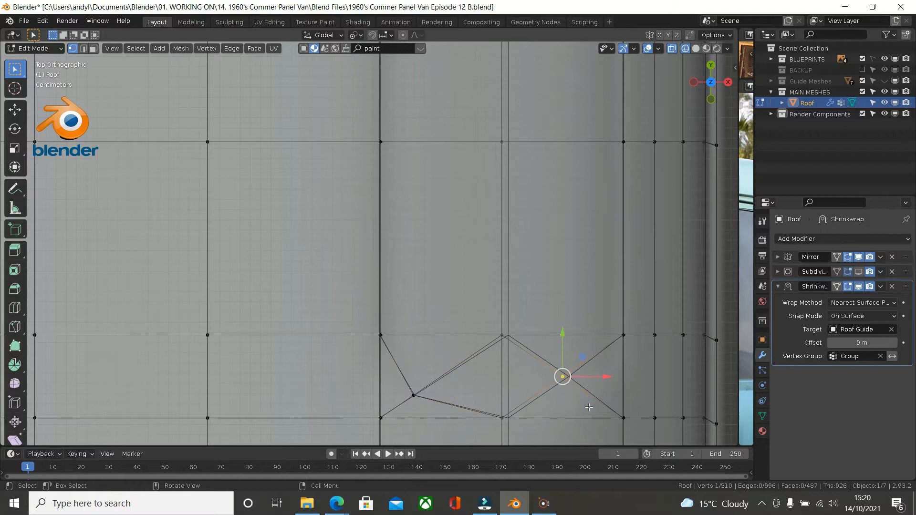
pyautogui.hotkey('shift', 'v')
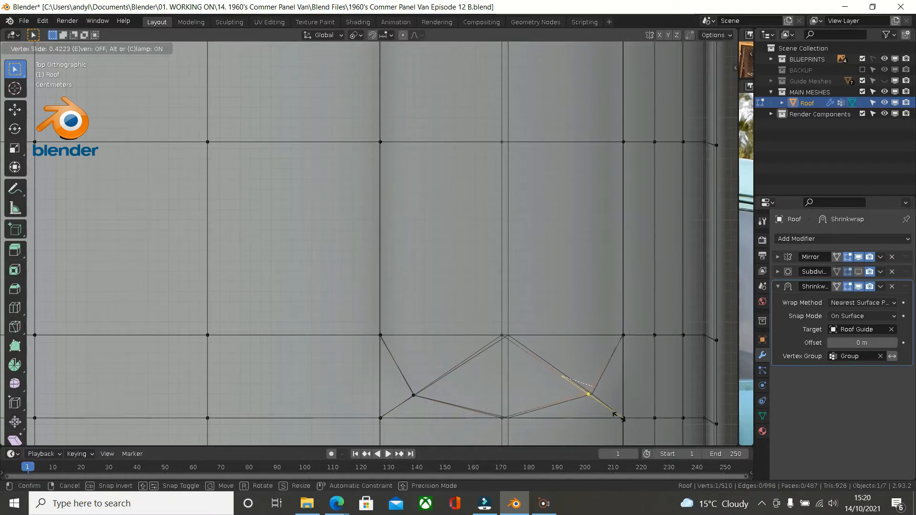
pyautogui.click(618, 417)
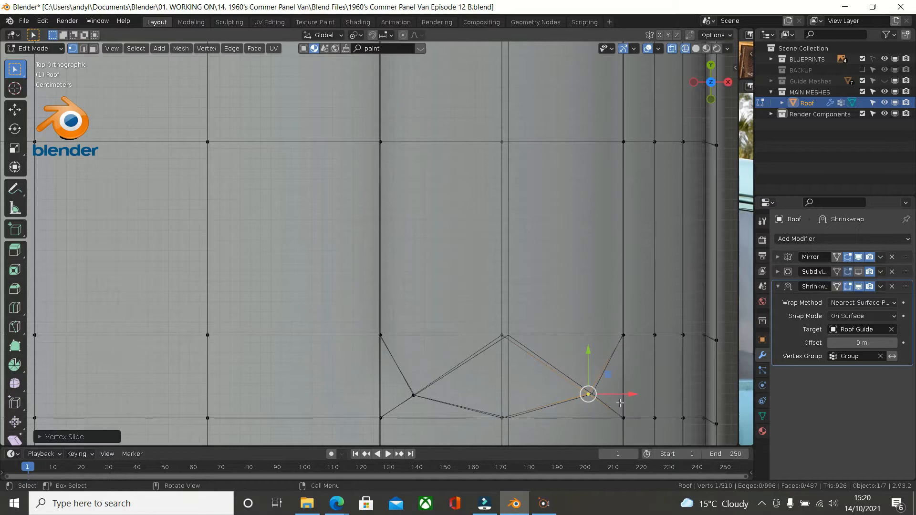
# Turn off the Shrinkwrap modifier's viewport display and slide both near-end crossing vertices about 0.5 toward the third panel's corners
pyautogui.click(855, 289)
pyautogui.scroll(-4, 584, 251)
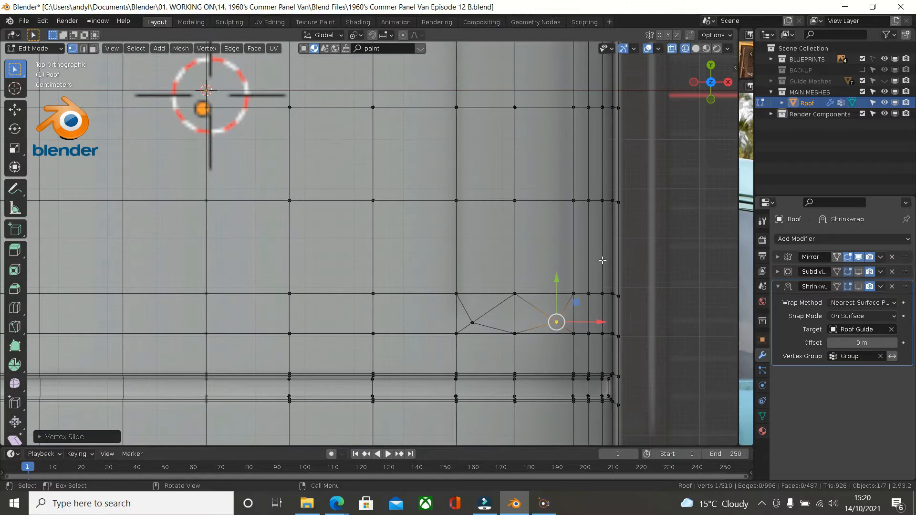
pyautogui.keyDown('shift'); pyautogui.moveTo(584, 251); pyautogui.dragTo(502, 378, button='middle'); pyautogui.keyUp('shift')
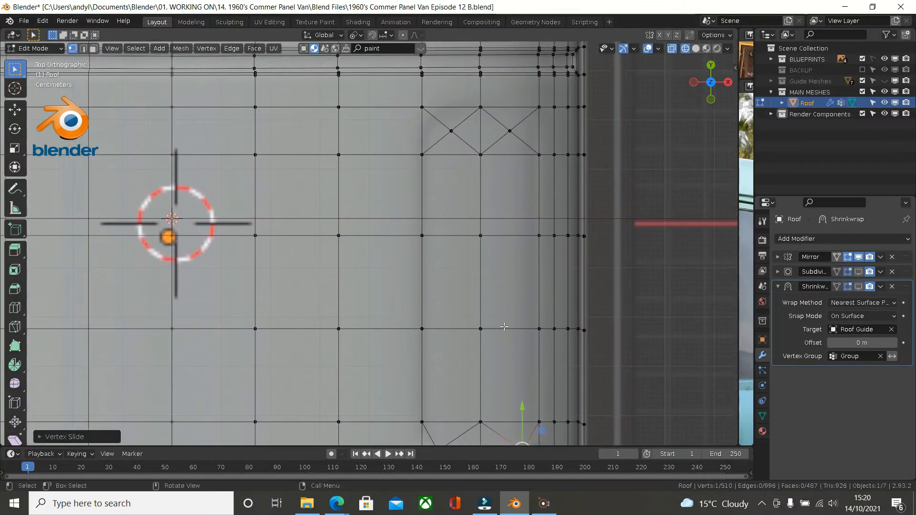
pyautogui.click(447, 126)
pyautogui.press('g')
pyautogui.press('g')
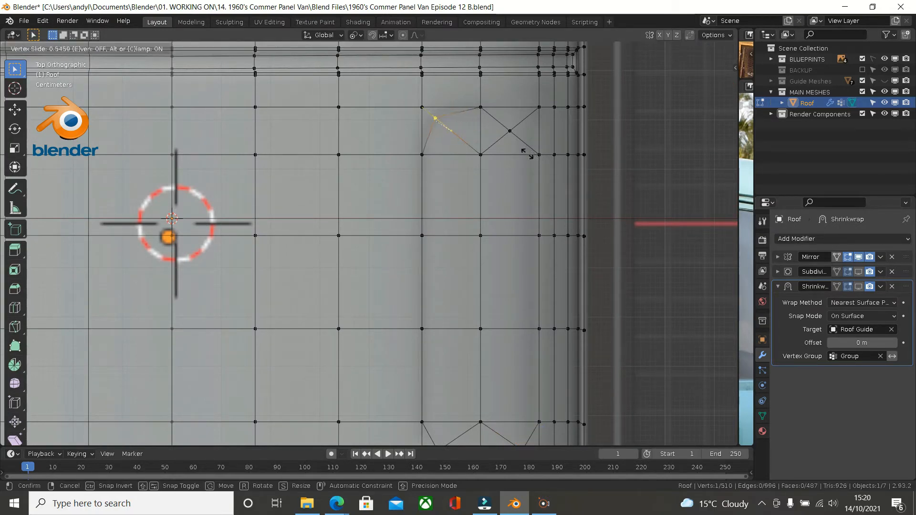
pyautogui.click(527, 150)
pyautogui.click(508, 135)
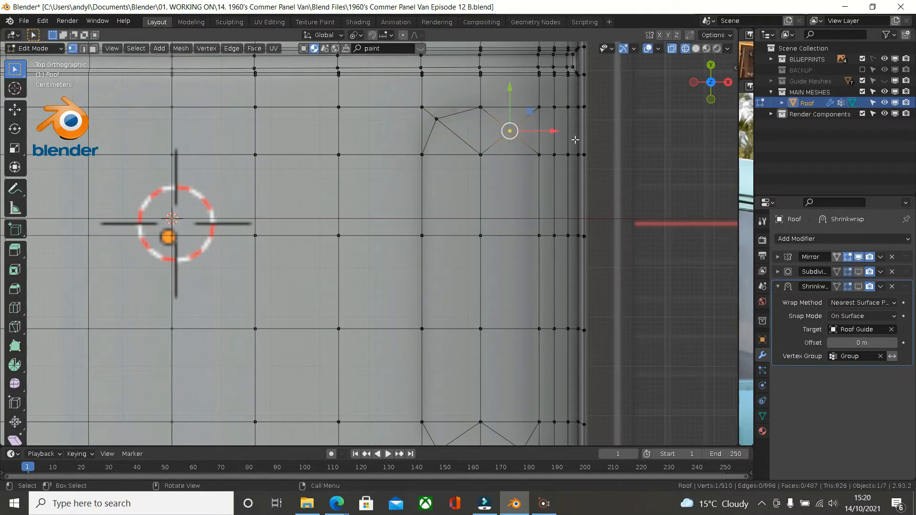
pyautogui.press('g')
pyautogui.press('g')
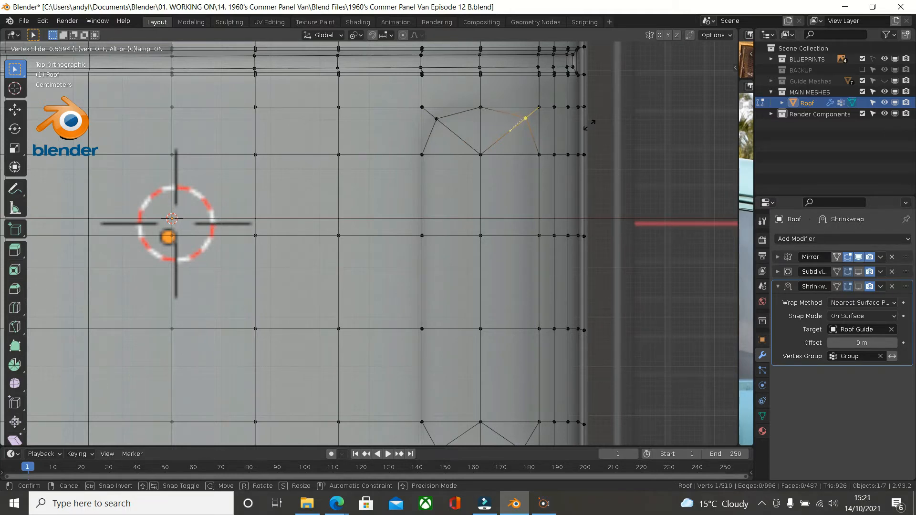
pyautogui.click(589, 125)
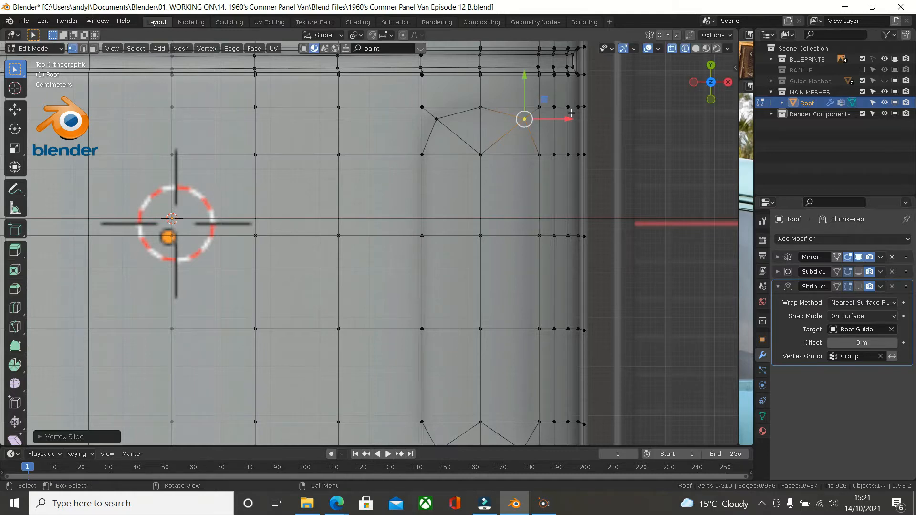
# Switch the Roof mesh to face selection
pyautogui.scroll(-2, 571, 114)
pyautogui.keyDown('shift'); pyautogui.scroll(1, 567, 193); pyautogui.keyUp('shift')
pyautogui.keyDown('shift'); pyautogui.moveTo(566, 193); pyautogui.dragTo(566, 440, button='middle'); pyautogui.keyUp('shift')
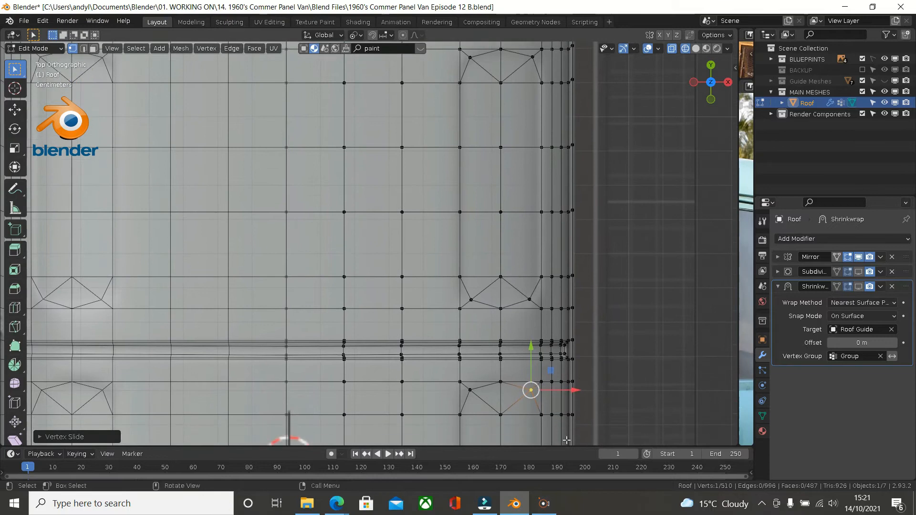
pyautogui.click(593, 501)
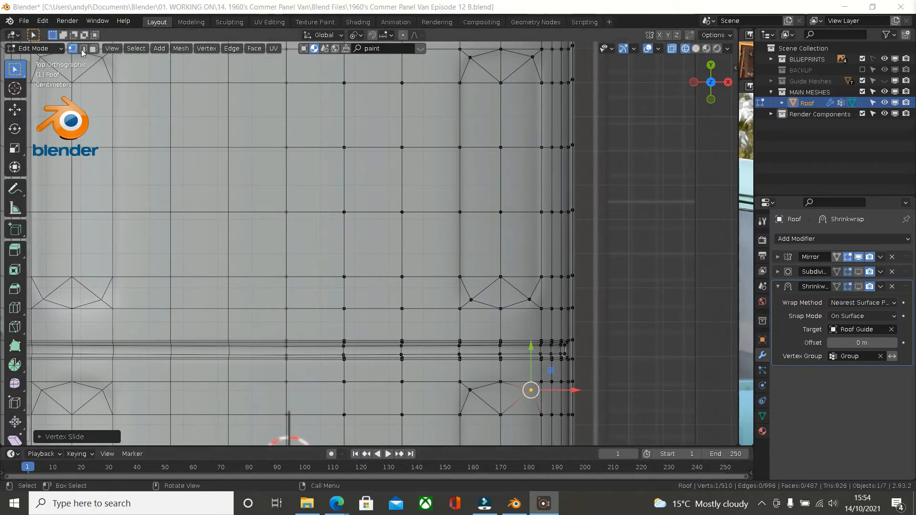
pyautogui.click(93, 48)
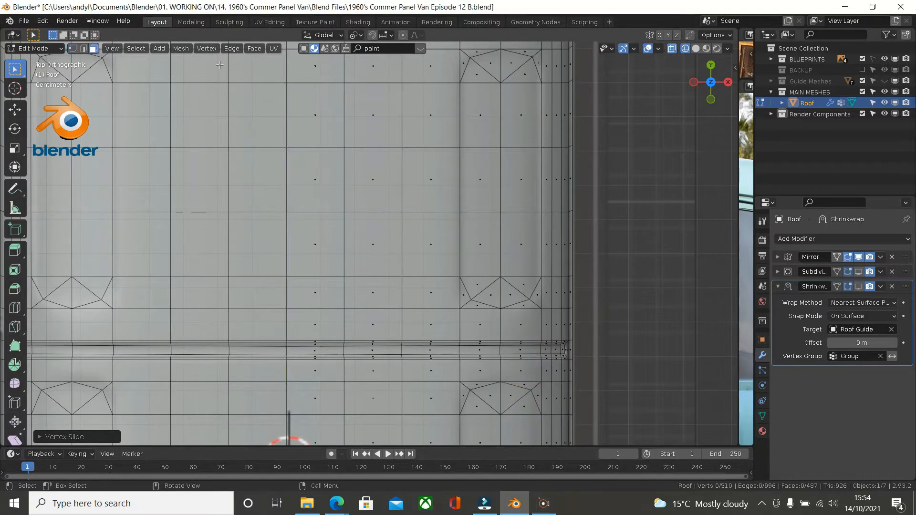
# Select all faces of the second rounded panel, including the faces inside its curved ends
pyautogui.scroll(2, 532, 83)
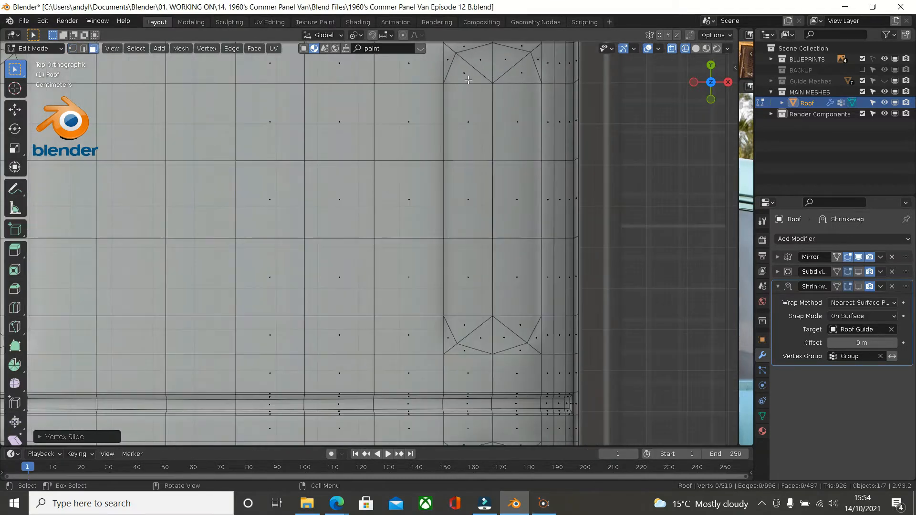
pyautogui.click(468, 80)
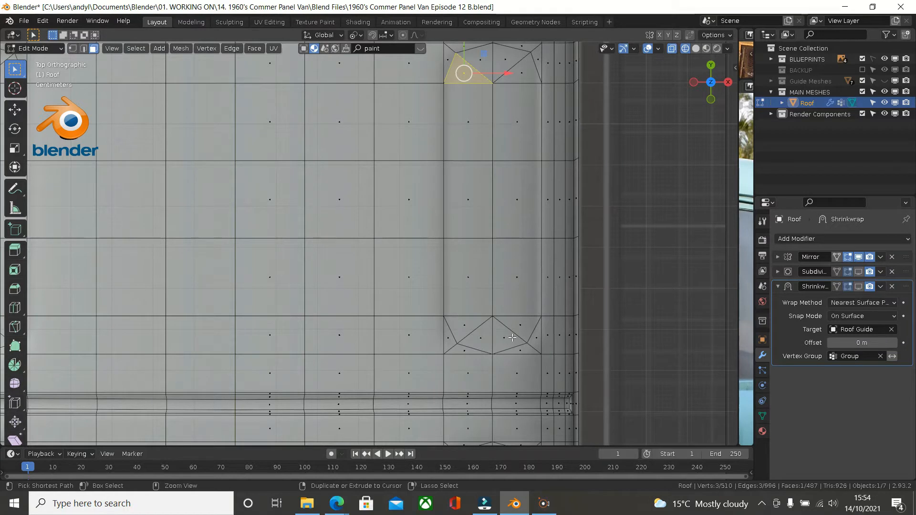
pyautogui.keyDown('ctrl'); pyautogui.click(513, 333); pyautogui.keyUp('ctrl')
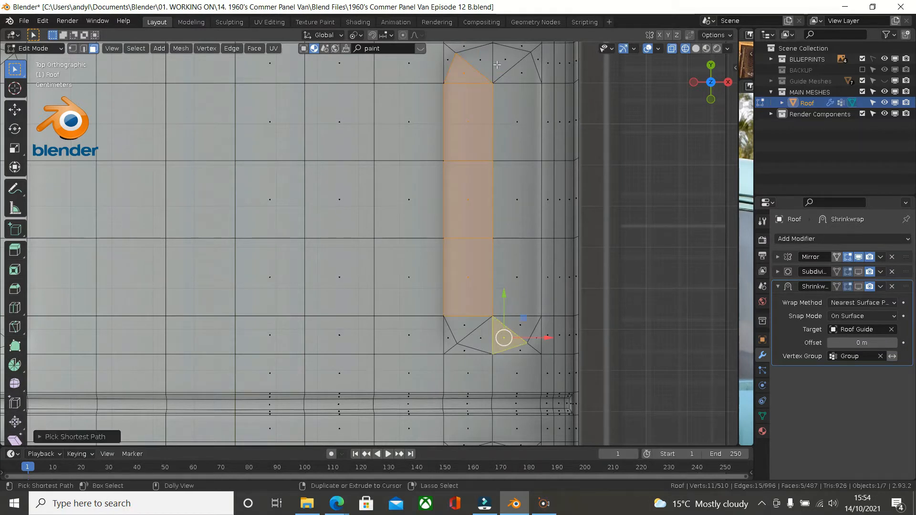
pyautogui.keyDown('ctrl'); pyautogui.click(501, 58); pyautogui.keyUp('ctrl')
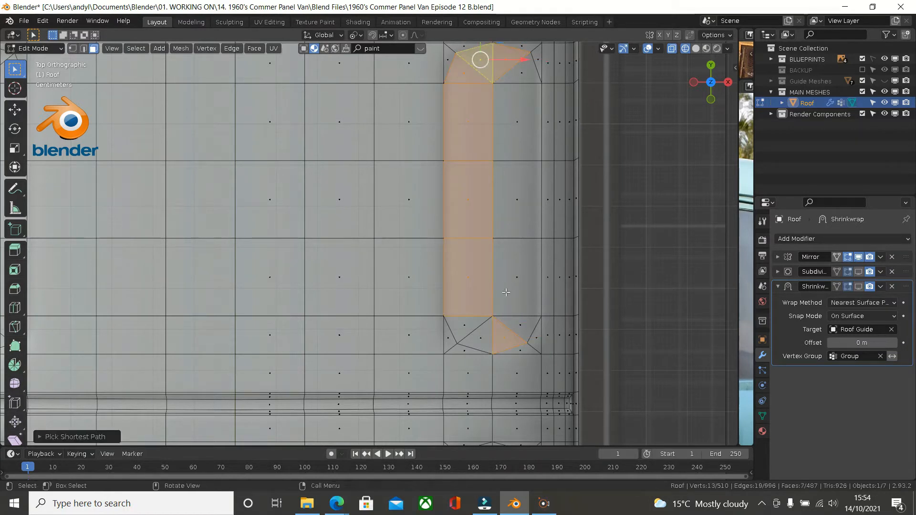
pyautogui.keyDown('ctrl'); pyautogui.click(514, 325); pyautogui.keyUp('ctrl')
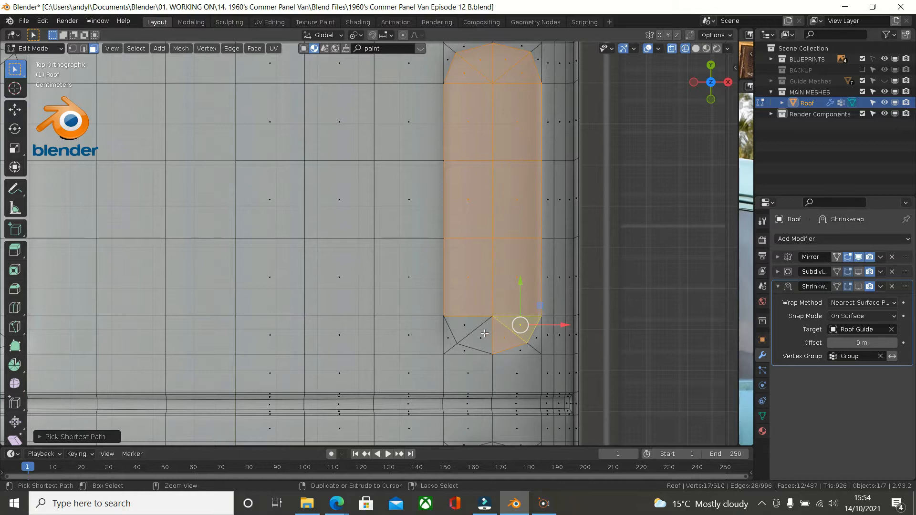
pyautogui.keyDown('ctrl'); pyautogui.click(484, 327); pyautogui.keyUp('ctrl')
pyautogui.keyDown('ctrl'); pyautogui.click(462, 327); pyautogui.keyUp('ctrl')
pyautogui.scroll(-2, 487, 253)
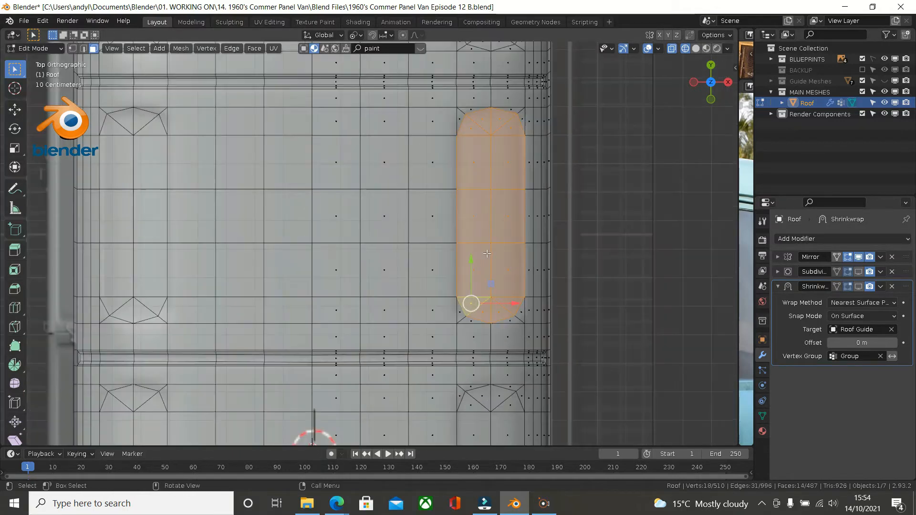
# Replace the current selection with all faces of the first rounded panel, including those inside its curved ends
pyautogui.scroll(-3, 487, 253)
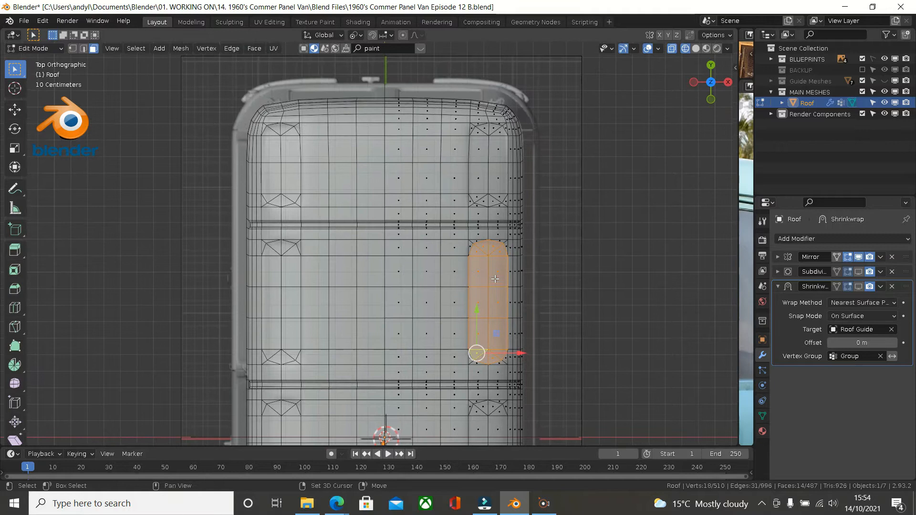
pyautogui.scroll(2, 495, 235)
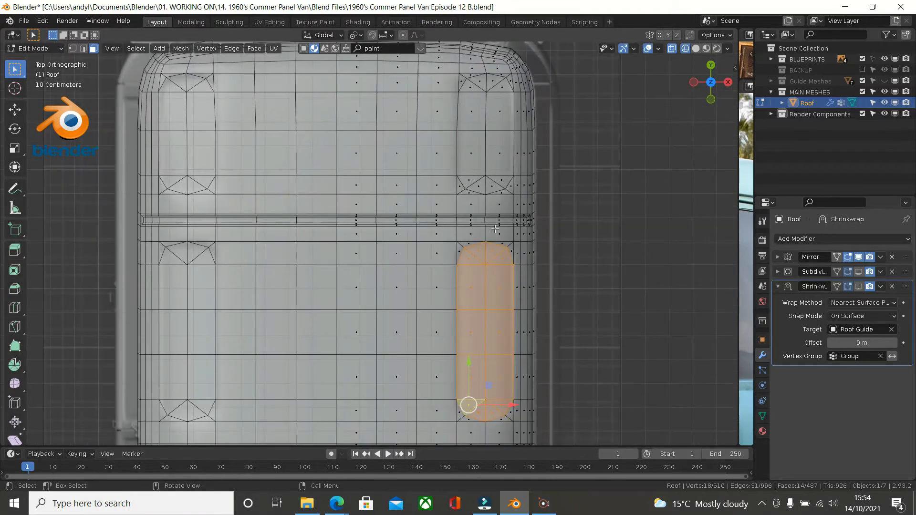
pyautogui.click(470, 91)
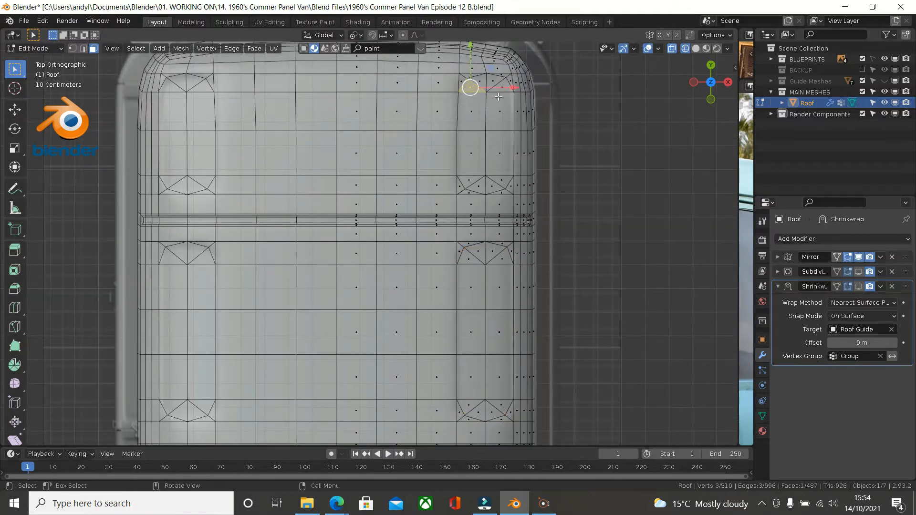
pyautogui.keyDown('ctrl'); pyautogui.click(498, 95); pyautogui.keyUp('ctrl')
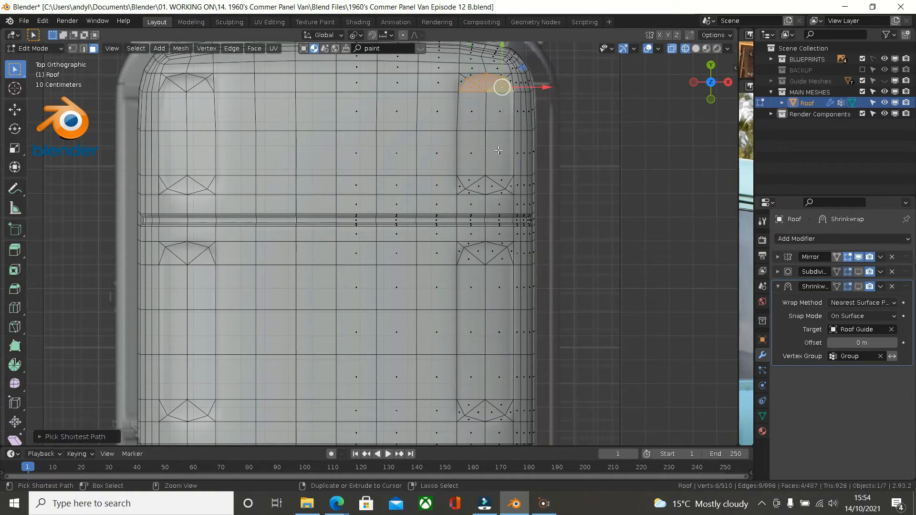
pyautogui.keyDown('ctrl'); pyautogui.click(498, 186); pyautogui.keyUp('ctrl')
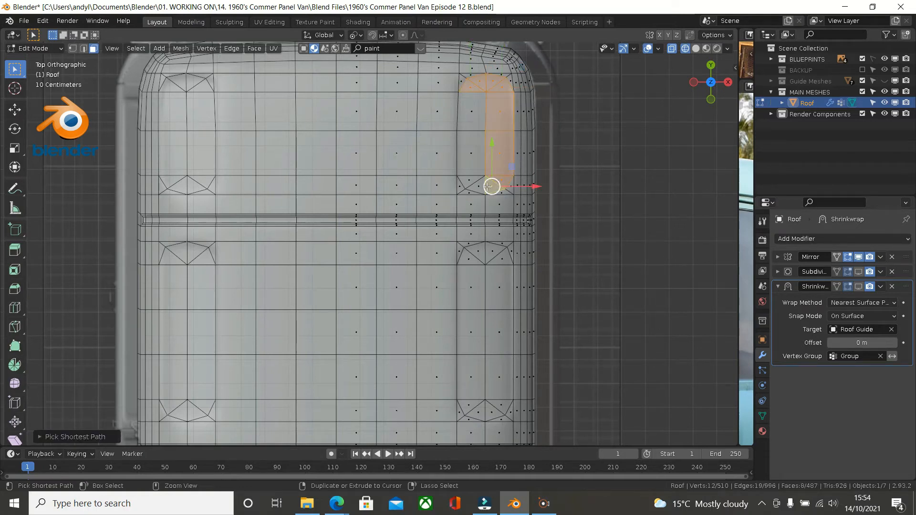
pyautogui.keyDown('ctrl'); pyautogui.click(471, 111); pyautogui.keyUp('ctrl')
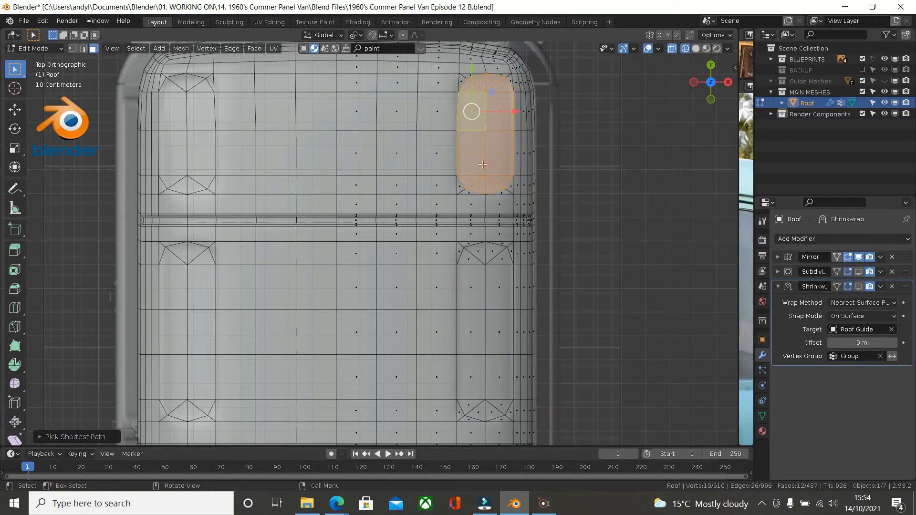
# Try to extend the selection from the first panel to the second with a shortest path, and restore wireframe shading
pyautogui.keyDown('shift'); pyautogui.scroll(-4, 482, 182); pyautogui.keyUp('shift')
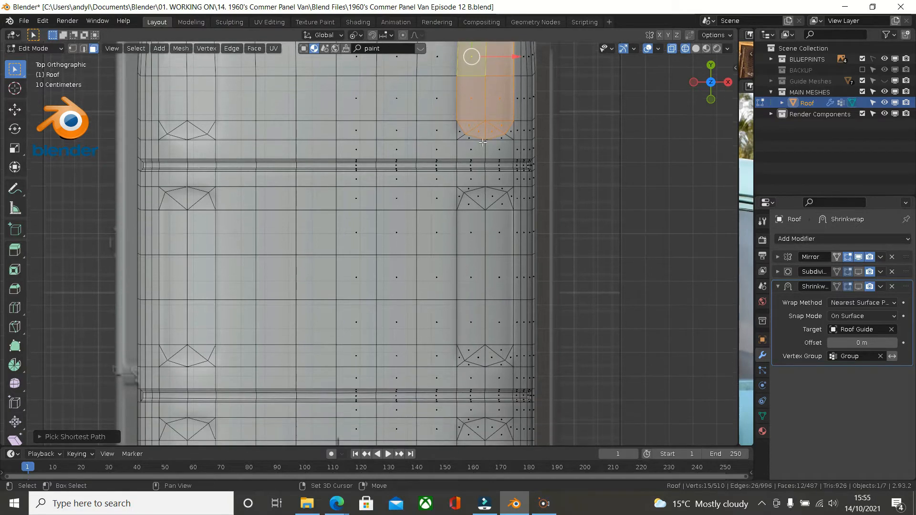
pyautogui.keyDown('ctrl'); pyautogui.click(479, 195); pyautogui.keyUp('ctrl')
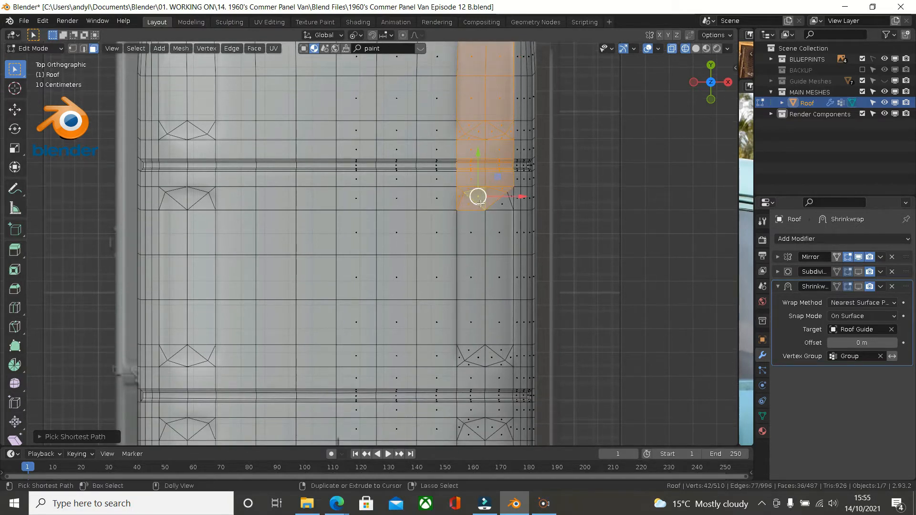
pyautogui.press('z')
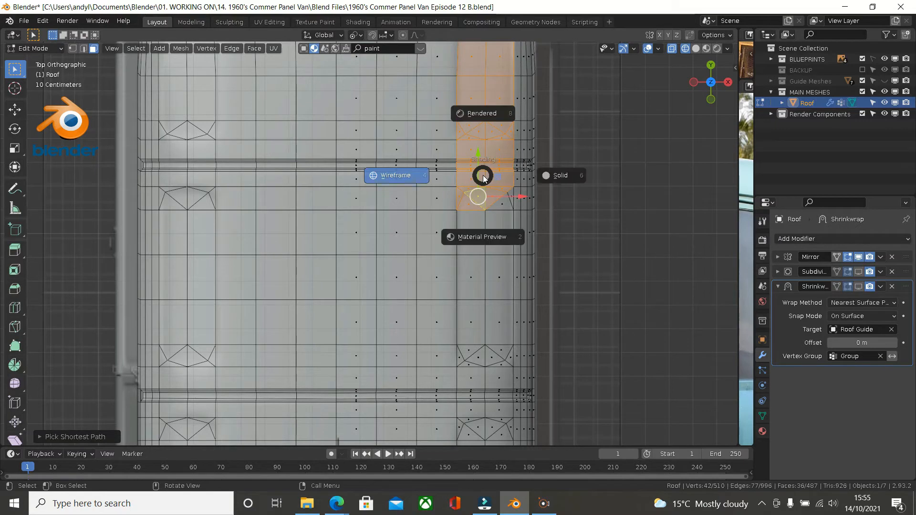
pyautogui.click(599, 198)
pyautogui.hotkey('ctrl', 'z')
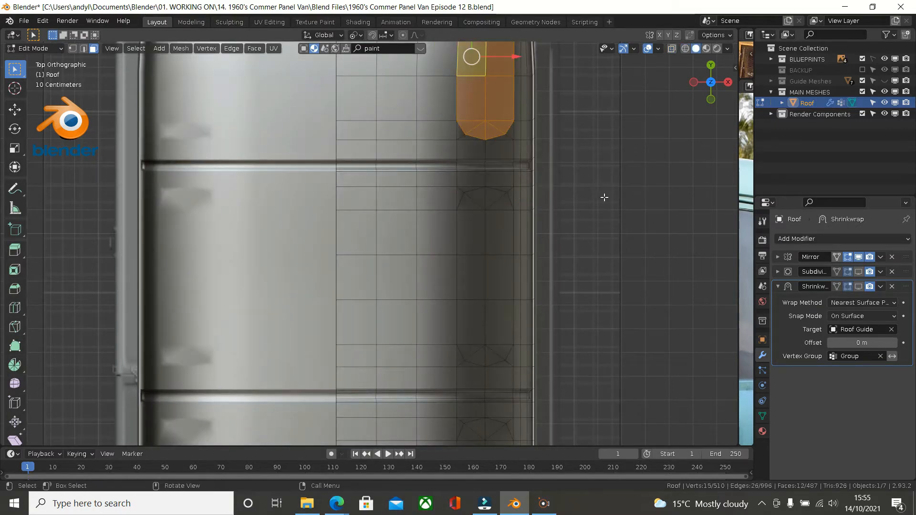
pyautogui.press('z')
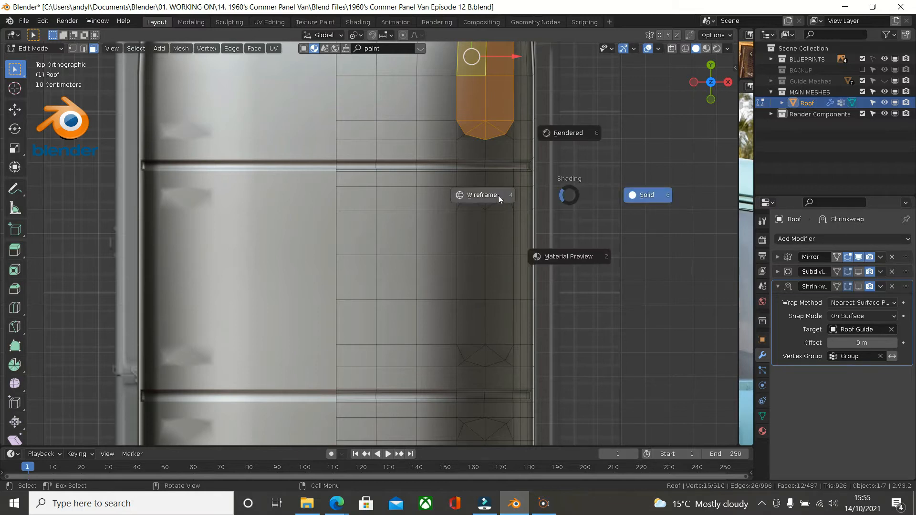
pyautogui.click(498, 196)
# Add all the second panel's faces to the selection, from its far-end corner triangles to its near-end ones, keeping the first panel selected
pyautogui.scroll(1, 476, 205)
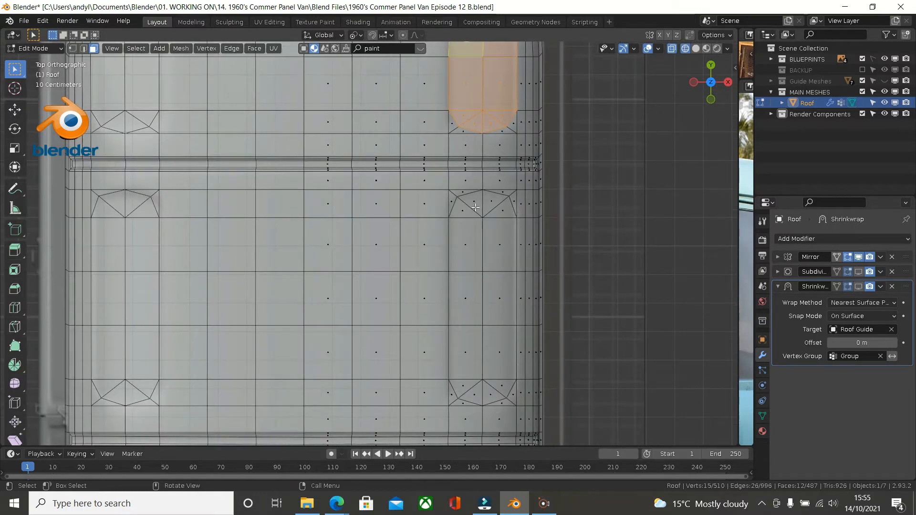
pyautogui.keyDown('shift'); pyautogui.click(474, 202); pyautogui.keyUp('shift')
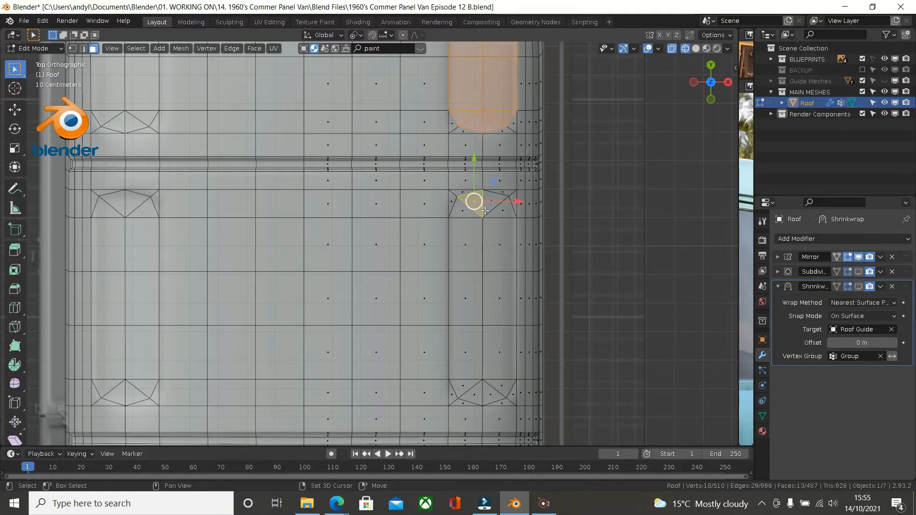
pyautogui.keyDown('ctrl'); pyautogui.click(501, 384); pyautogui.keyUp('ctrl')
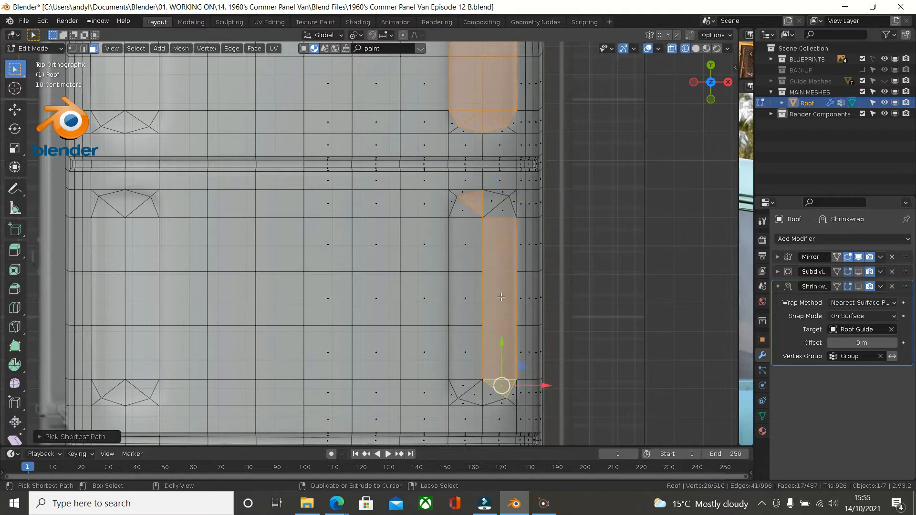
pyautogui.keyDown('shift'); pyautogui.click(500, 212); pyautogui.keyUp('shift')
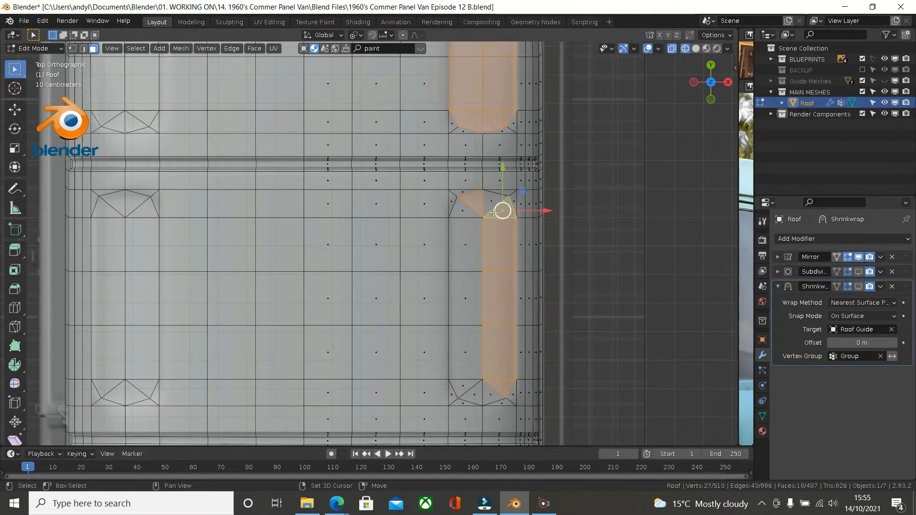
pyautogui.keyDown('shift'); pyautogui.click(490, 203); pyautogui.keyUp('shift')
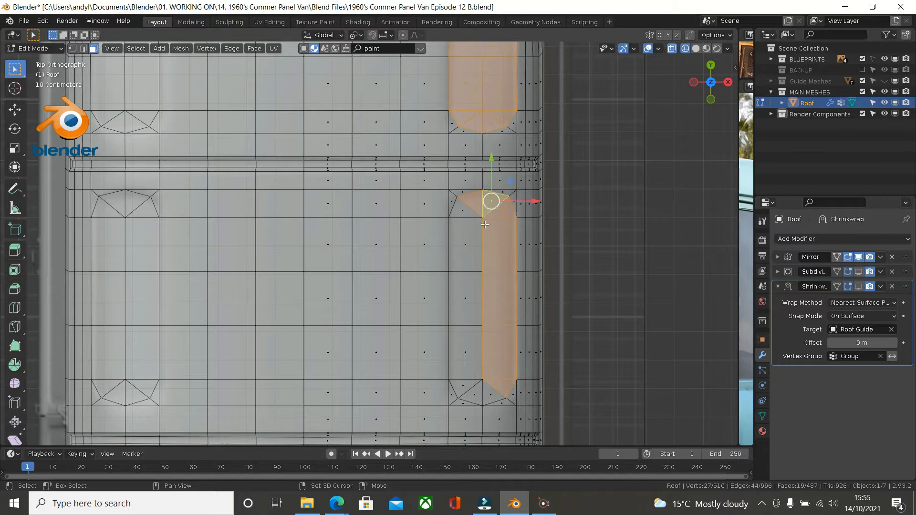
pyautogui.keyDown('ctrl'); pyautogui.click(494, 394); pyautogui.keyUp('ctrl')
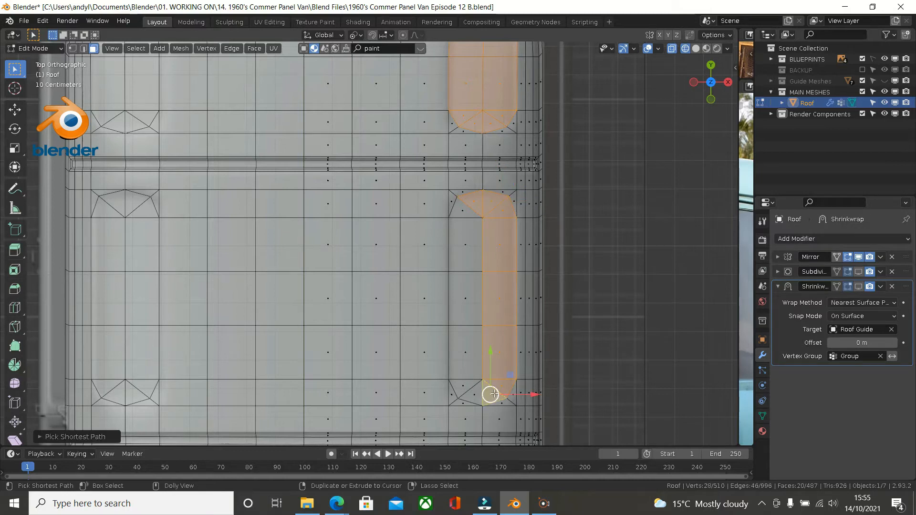
pyautogui.keyDown('ctrl'); pyautogui.click(459, 215); pyautogui.keyUp('ctrl')
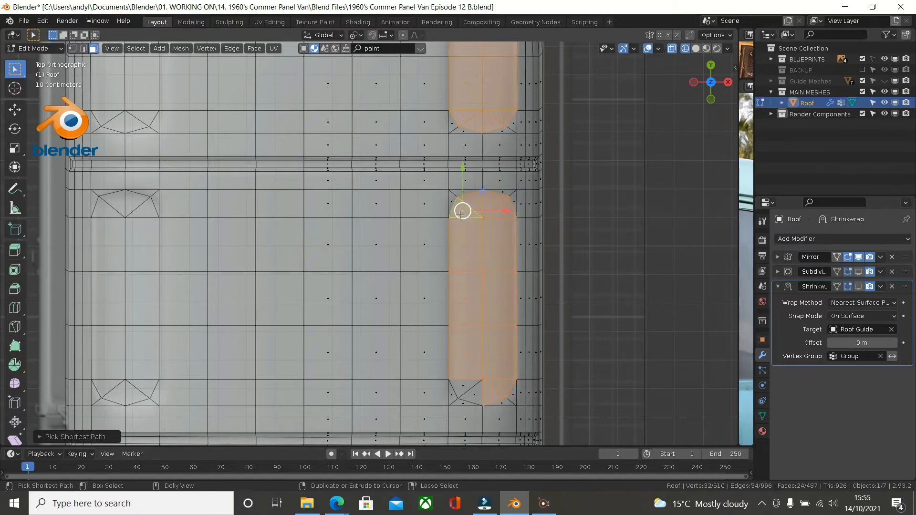
pyautogui.keyDown('shift'); pyautogui.click(463, 387); pyautogui.keyUp('shift')
pyautogui.keyDown('shift'); pyautogui.click(476, 395); pyautogui.keyUp('shift')
# Add the third panel's faces to the selection, covering both rounded ends and the full length between them
pyautogui.keyDown('shift'); pyautogui.moveTo(490, 313); pyautogui.dragTo(498, 81, button='middle'); pyautogui.keyUp('shift')
pyautogui.keyDown('shift'); pyautogui.click(472, 245); pyautogui.keyUp('shift')
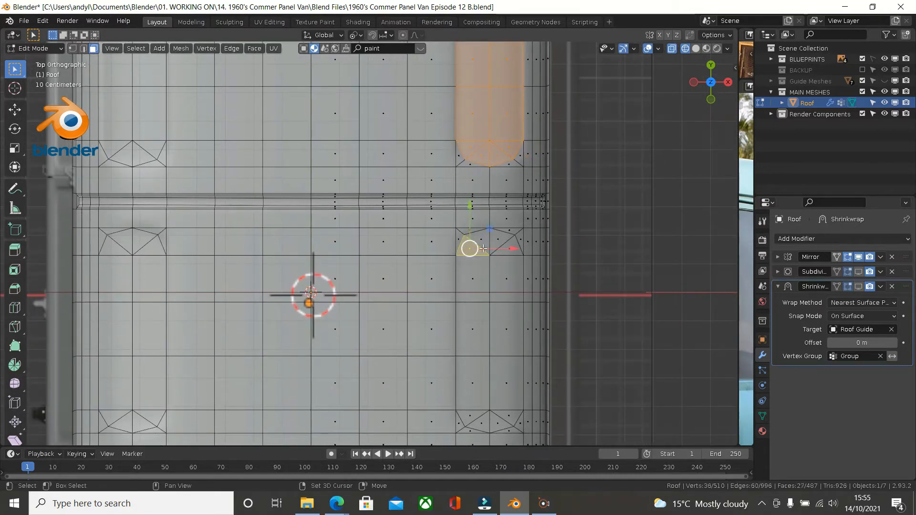
pyautogui.keyDown('shift'); pyautogui.click(510, 252); pyautogui.keyUp('shift')
pyautogui.keyDown('shift'); pyautogui.click(495, 238); pyautogui.keyUp('shift')
pyautogui.keyDown('shift'); pyautogui.click(481, 240); pyautogui.keyUp('shift')
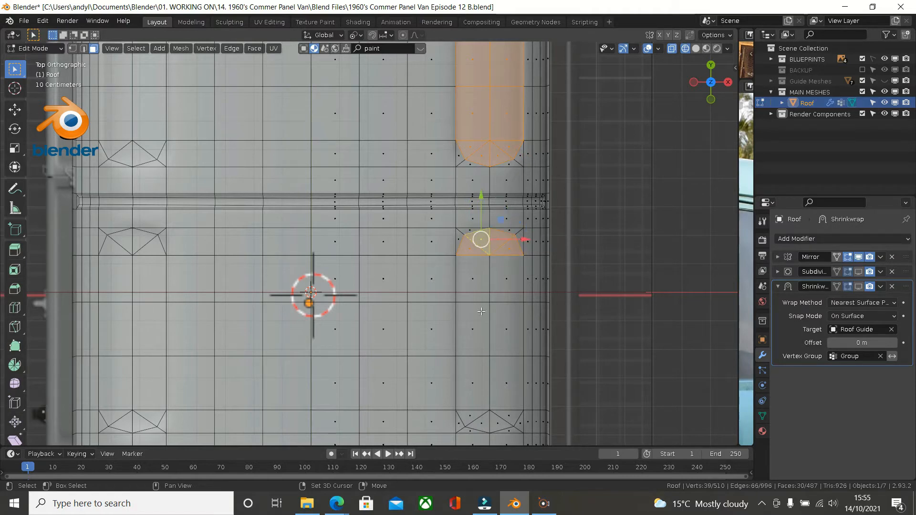
pyautogui.keyDown('ctrl'); pyautogui.click(479, 423); pyautogui.keyUp('ctrl')
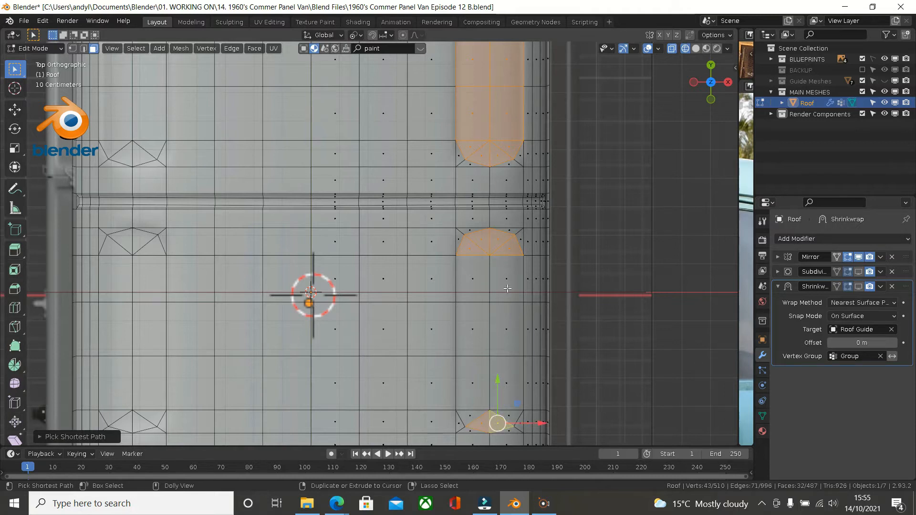
pyautogui.keyDown('ctrl'); pyautogui.click(500, 277); pyautogui.keyUp('ctrl')
pyautogui.keyDown('ctrl'); pyautogui.click(472, 278); pyautogui.keyUp('ctrl')
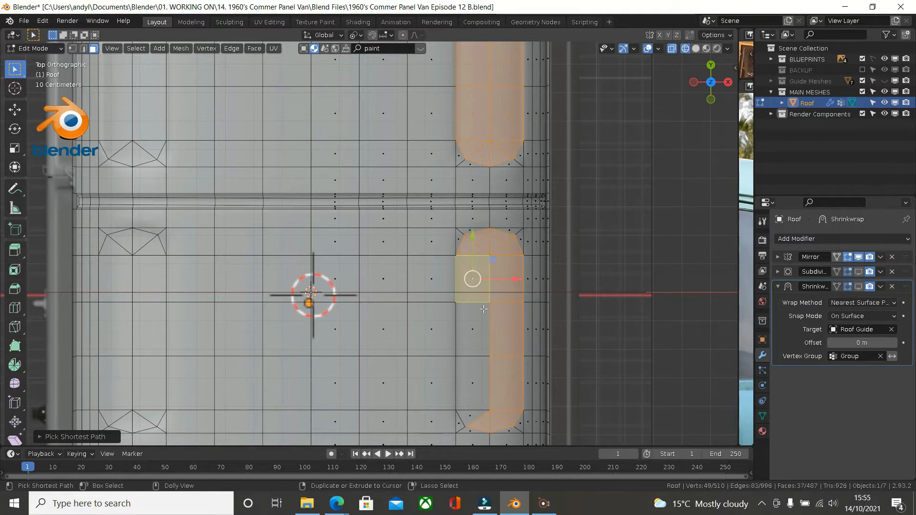
pyautogui.keyDown('ctrl'); pyautogui.click(473, 412); pyautogui.keyUp('ctrl')
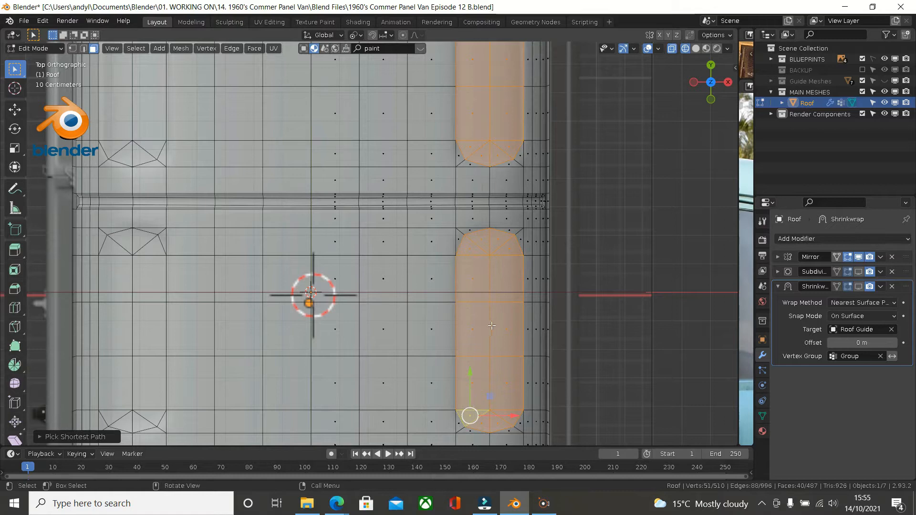
pyautogui.scroll(-8, 500, 307)
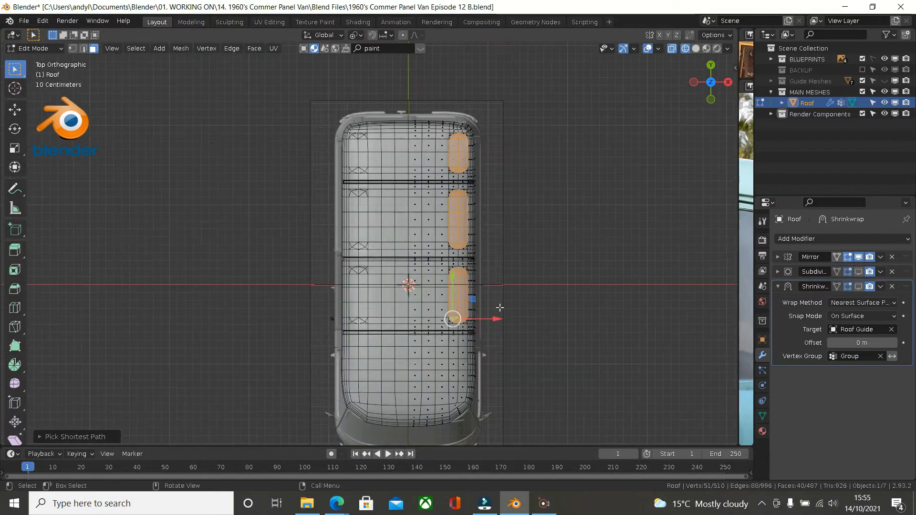
pyautogui.scroll(-2, 496, 260)
pyautogui.scroll(5, 489, 259)
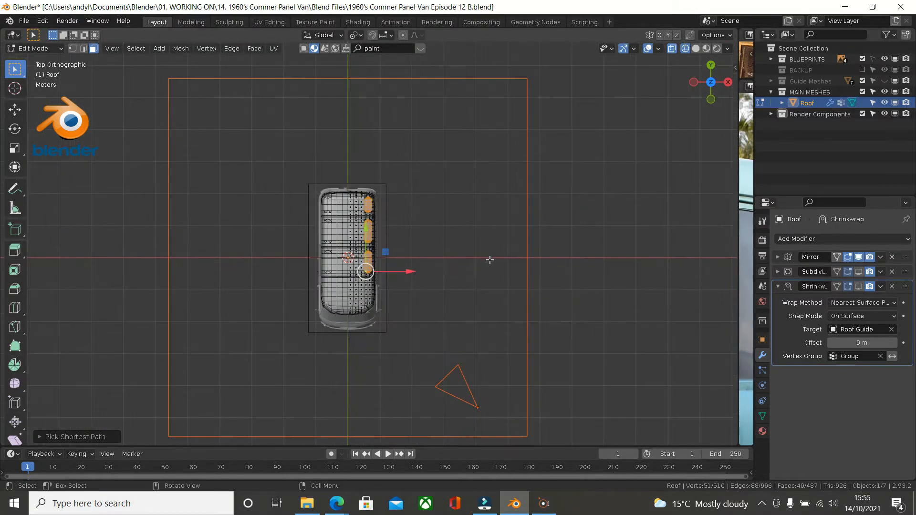
pyautogui.scroll(4, 412, 250)
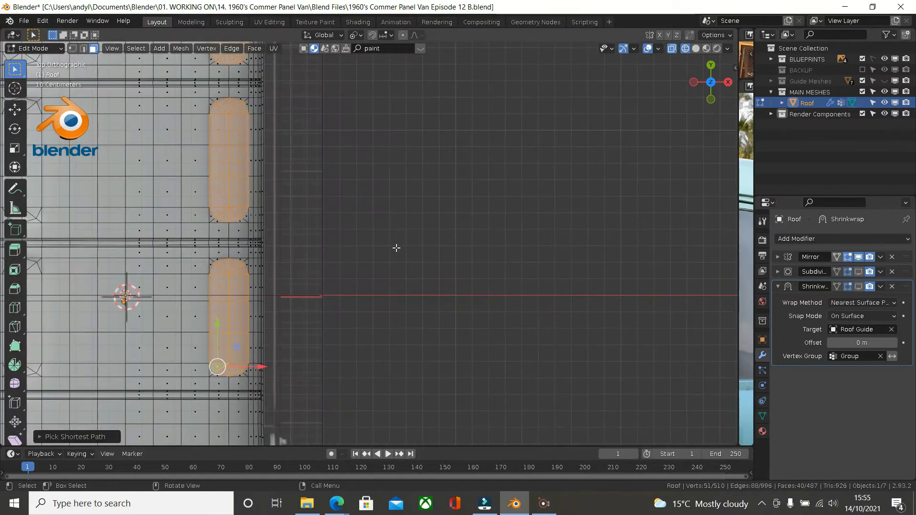
# Inset the selected faces of all three panels twice, first by about 2 mm and again by about 5 mm
pyautogui.scroll(5, 467, 272)
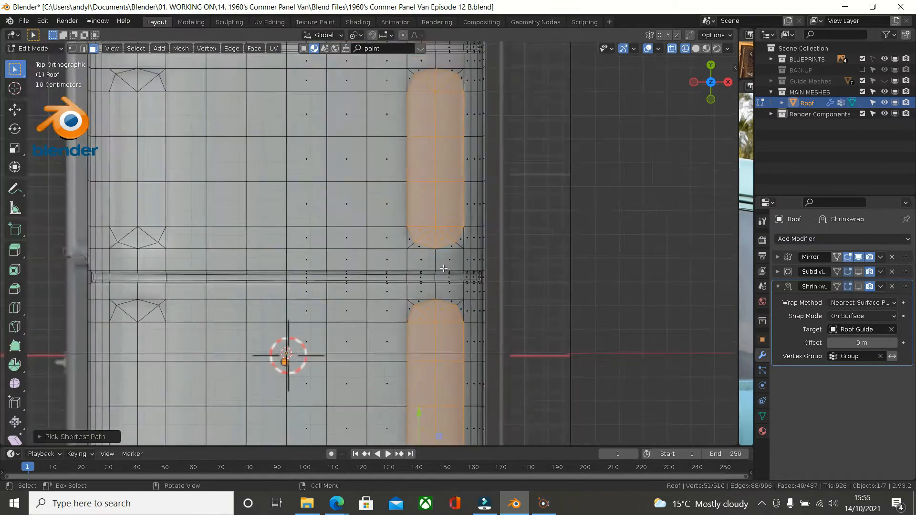
pyautogui.scroll(-2, 434, 295)
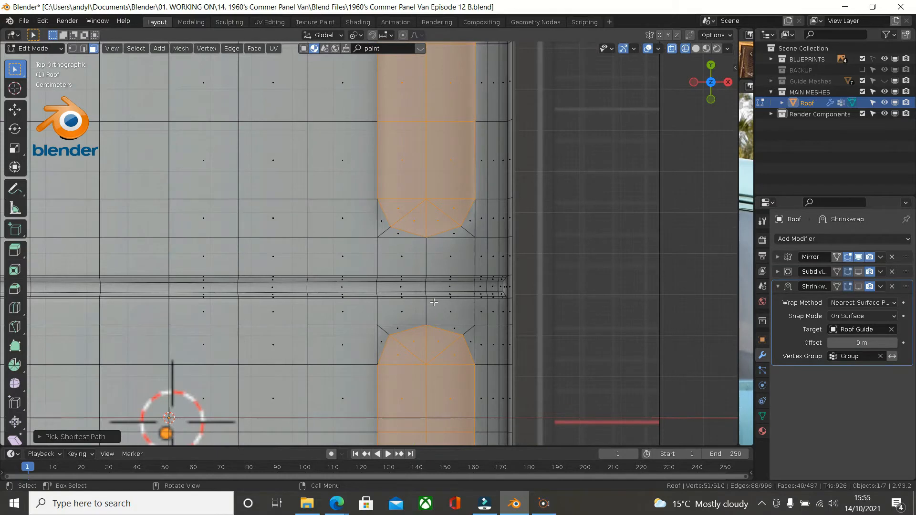
pyautogui.scroll(6, 433, 302)
pyautogui.keyDown('shift'); pyautogui.moveTo(449, 200); pyautogui.dragTo(540, 416, button='middle'); pyautogui.keyUp('shift')
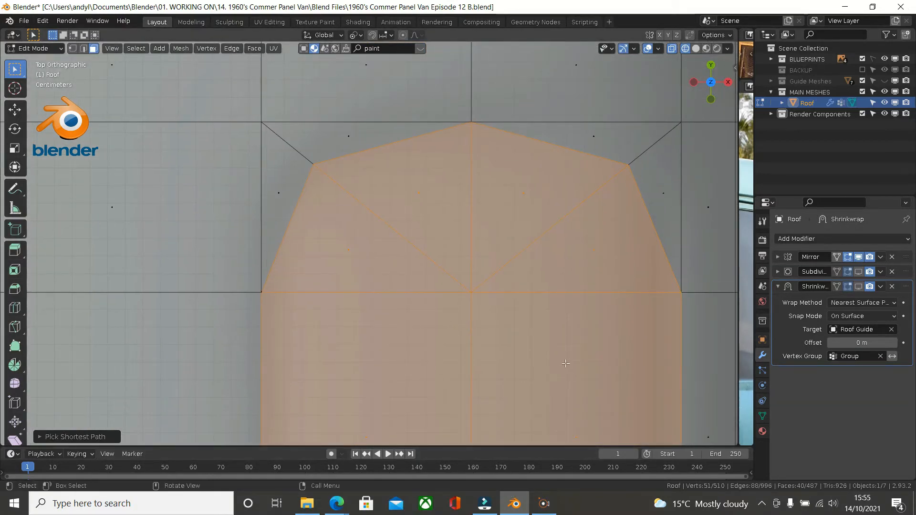
pyautogui.press('i')
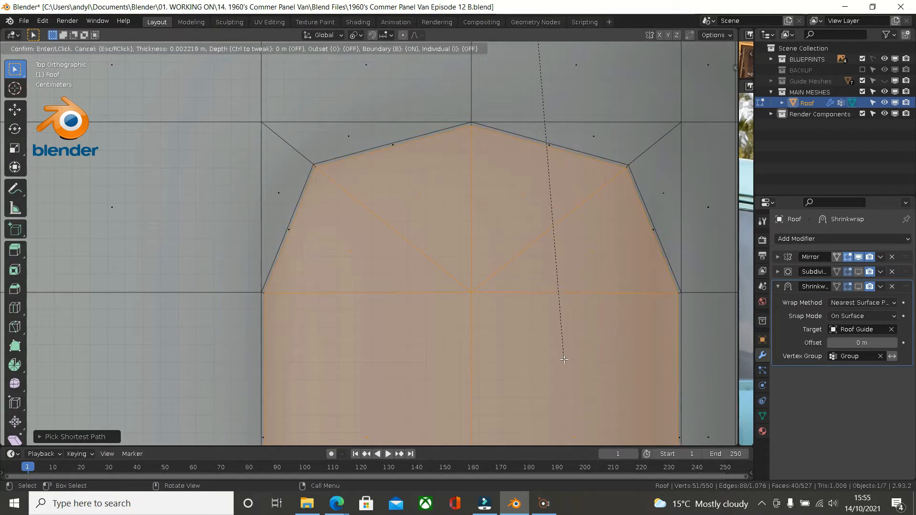
pyautogui.click(564, 359)
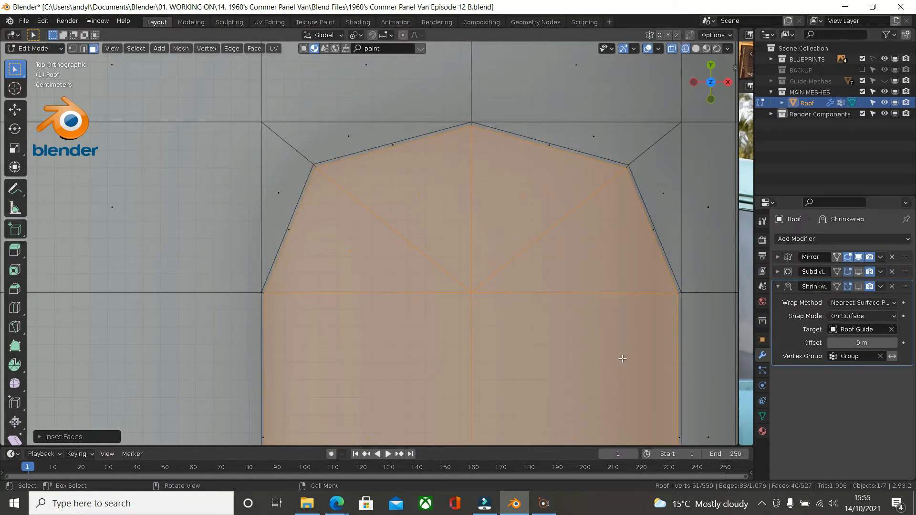
pyautogui.press('i')
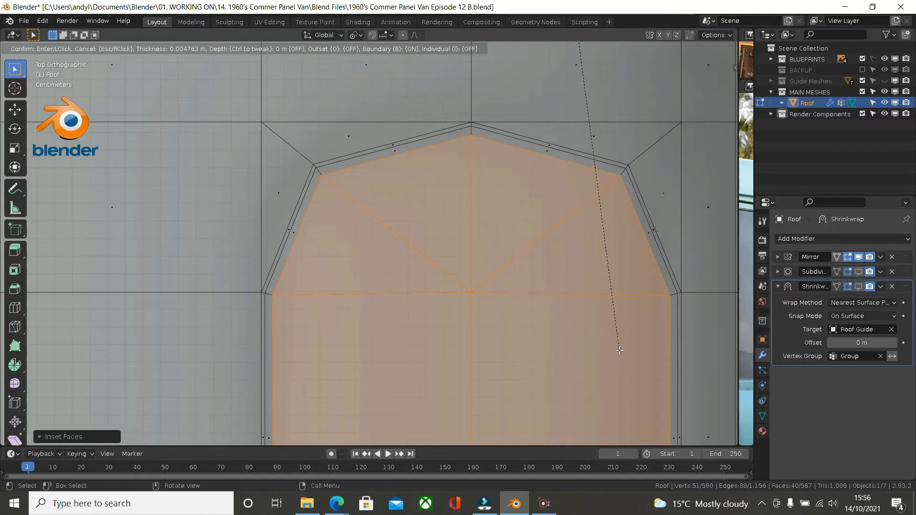
pyautogui.click(619, 350)
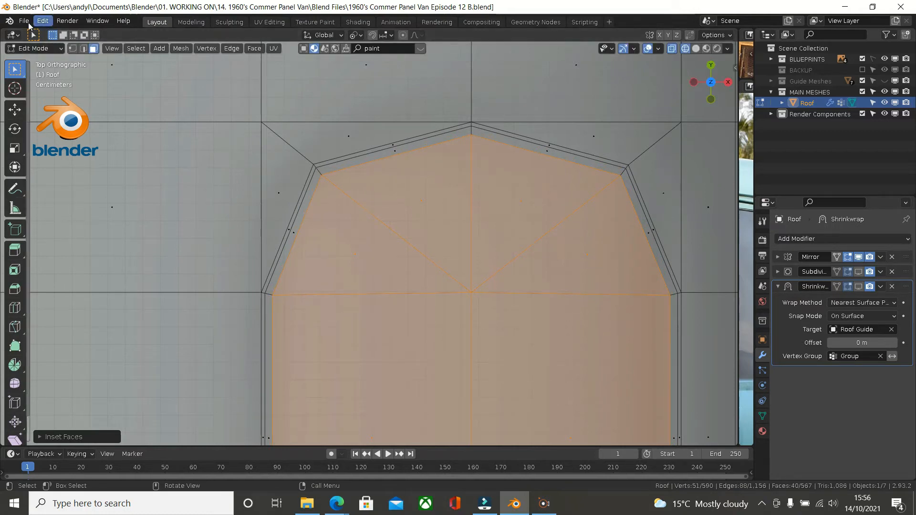
# Switch to vertex selection and remove the inner panel vertices from the Roof's vertex group "Group"
pyautogui.click(74, 49)
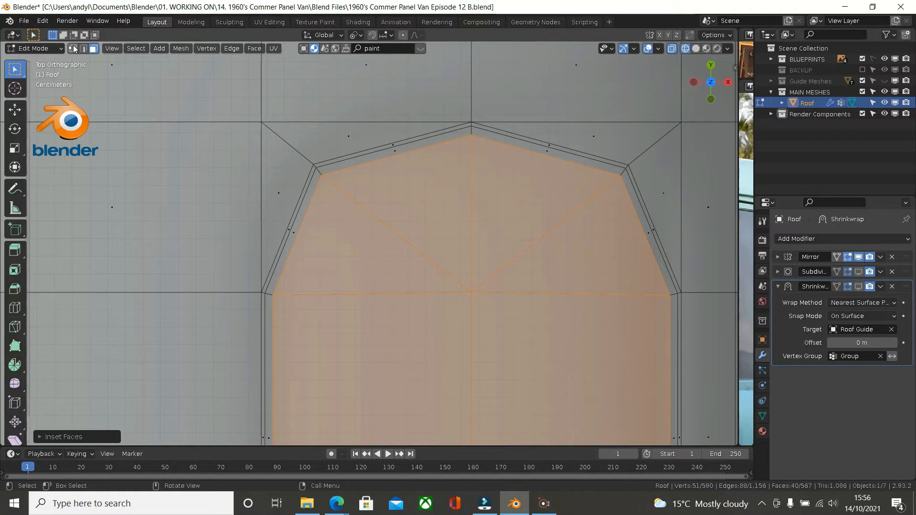
pyautogui.scroll(-2, 377, 146)
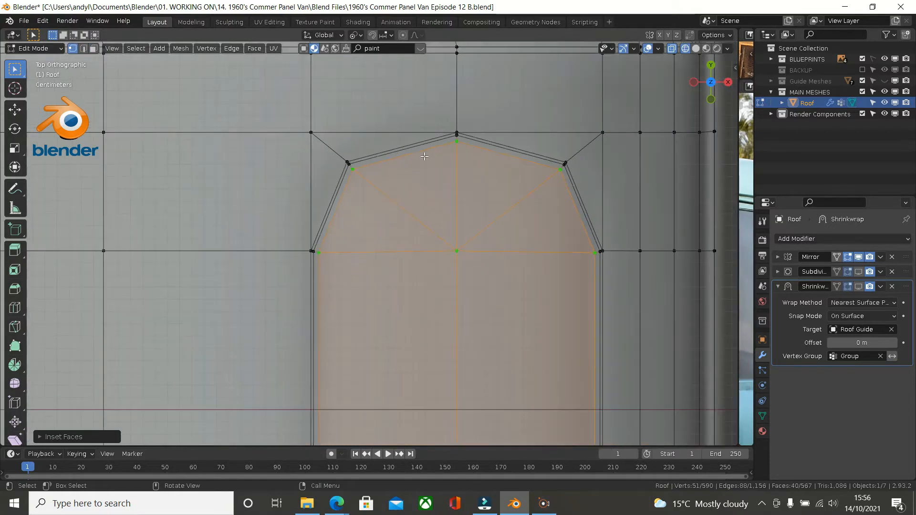
pyautogui.click(762, 419)
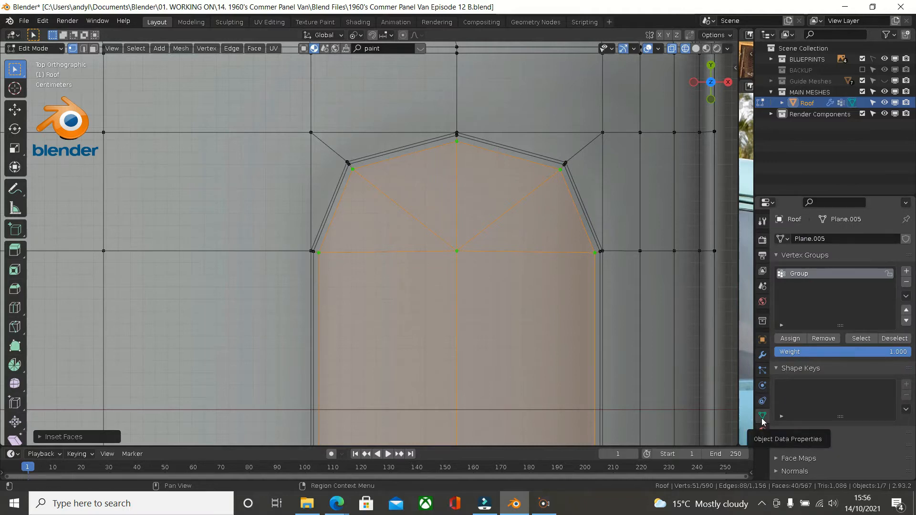
pyautogui.click(820, 338)
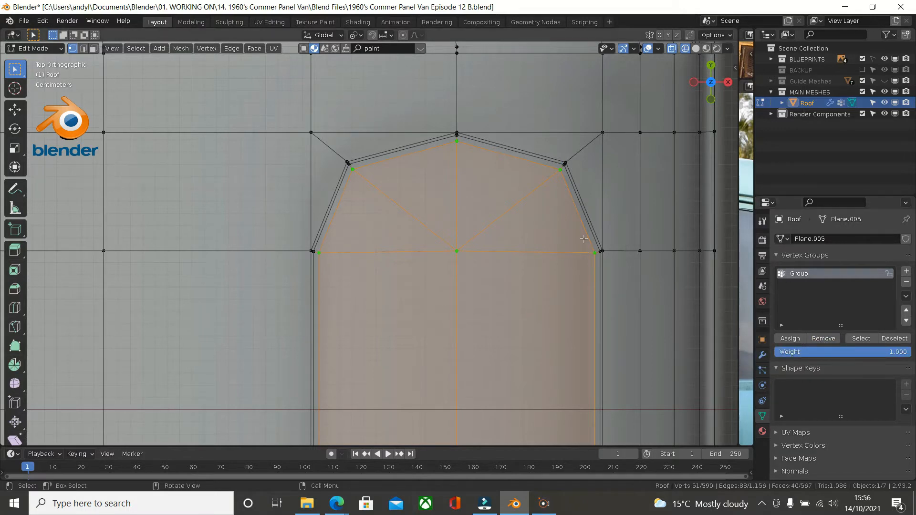
# Show the roof in solid shading from a perspective view and set the transform orientation to Normal
pyautogui.keyDown('ctrl'); pyautogui.scroll(-3, 583, 239); pyautogui.keyUp('ctrl')
pyautogui.scroll(-5, 583, 239)
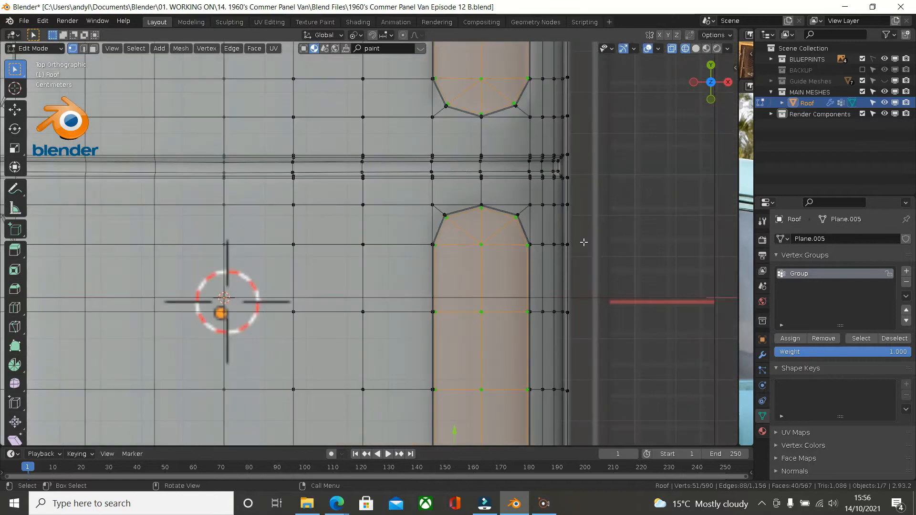
pyautogui.scroll(-1, 583, 242)
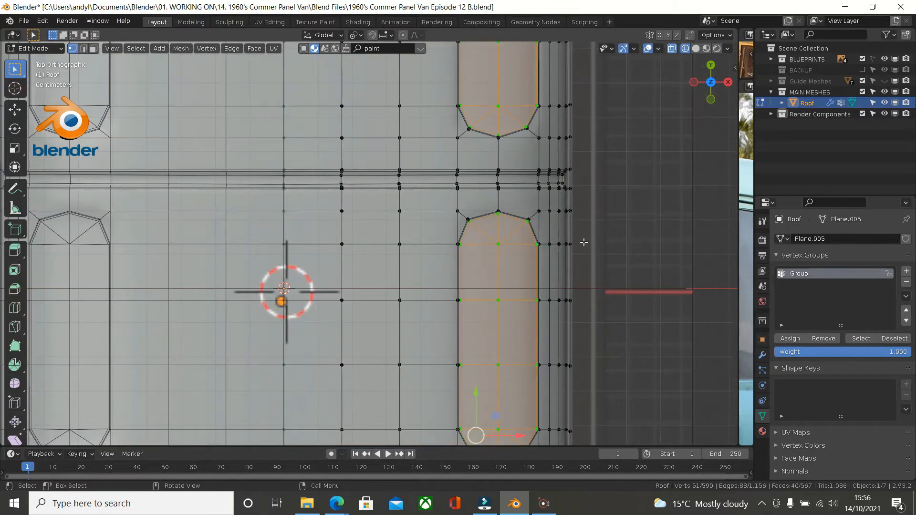
pyautogui.moveTo(580, 218); pyautogui.dragTo(538, 140, button='middle')
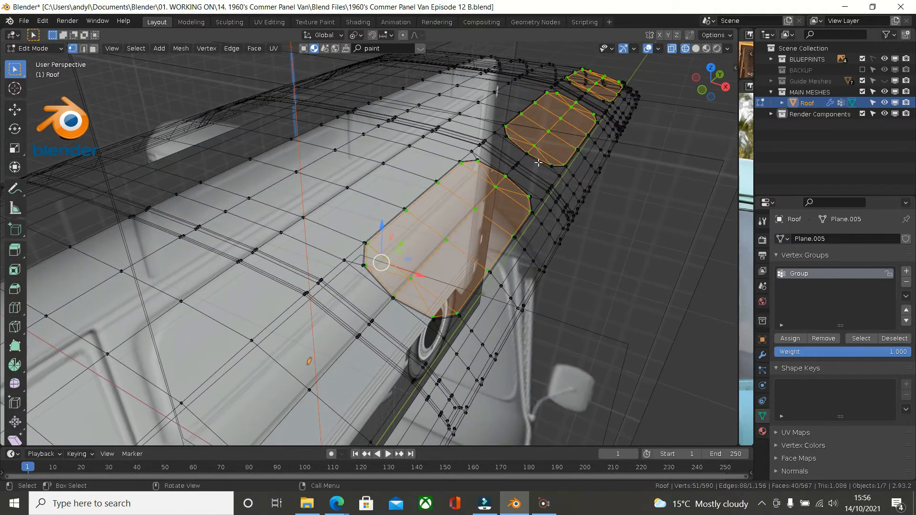
pyautogui.scroll(2, 538, 175)
pyautogui.moveTo(538, 175); pyautogui.dragTo(538, 175, button='middle')
pyautogui.press('z')
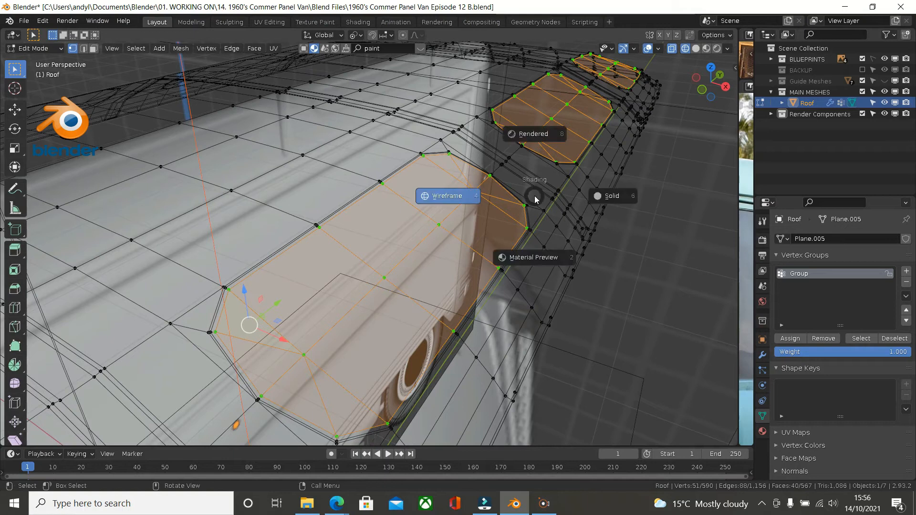
pyautogui.click(599, 195)
pyautogui.moveTo(567, 196); pyautogui.dragTo(566, 191, button='middle')
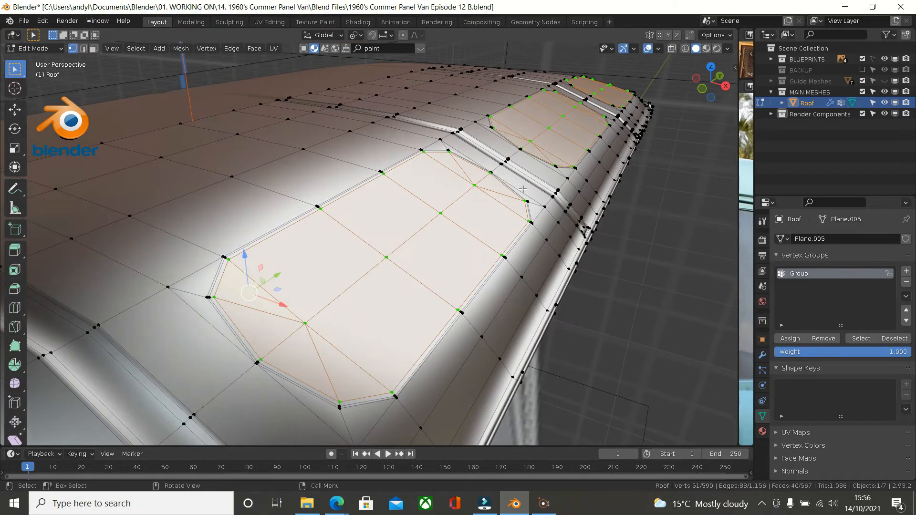
pyautogui.click(338, 40)
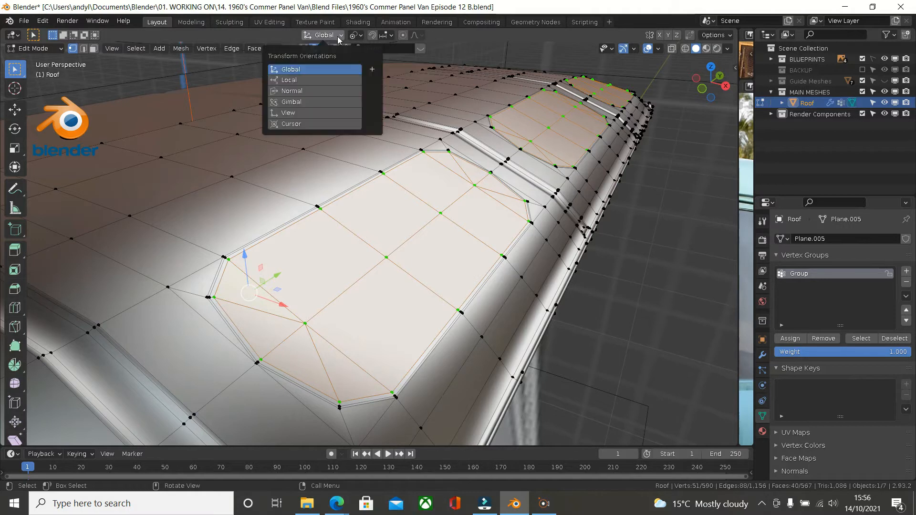
pyautogui.click(311, 91)
# Extrude the three panels' selected faces slightly inward along their normals to form shallow recesses
pyautogui.moveTo(517, 240); pyautogui.dragTo(529, 223, button='middle')
pyautogui.scroll(5, 444, 252)
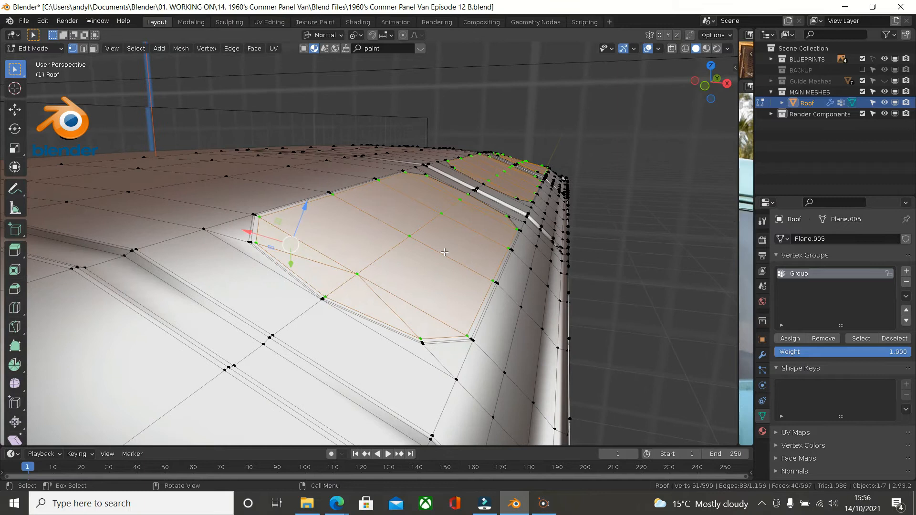
pyautogui.scroll(-1, 444, 251)
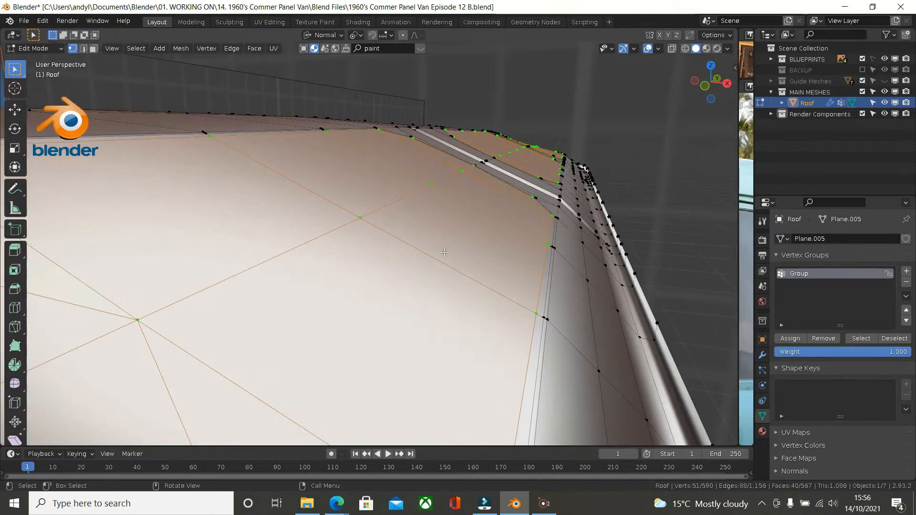
pyautogui.scroll(-2, 444, 252)
pyautogui.scroll(-1, 444, 252)
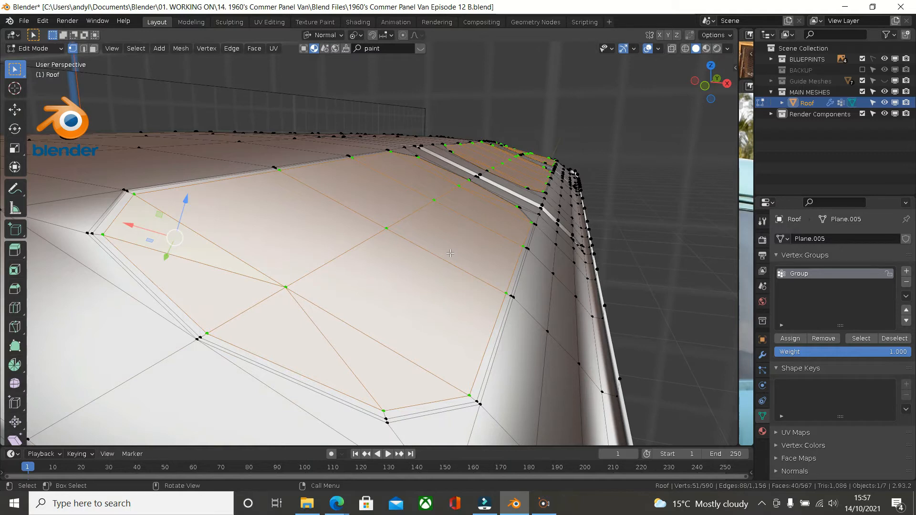
pyautogui.press('e')
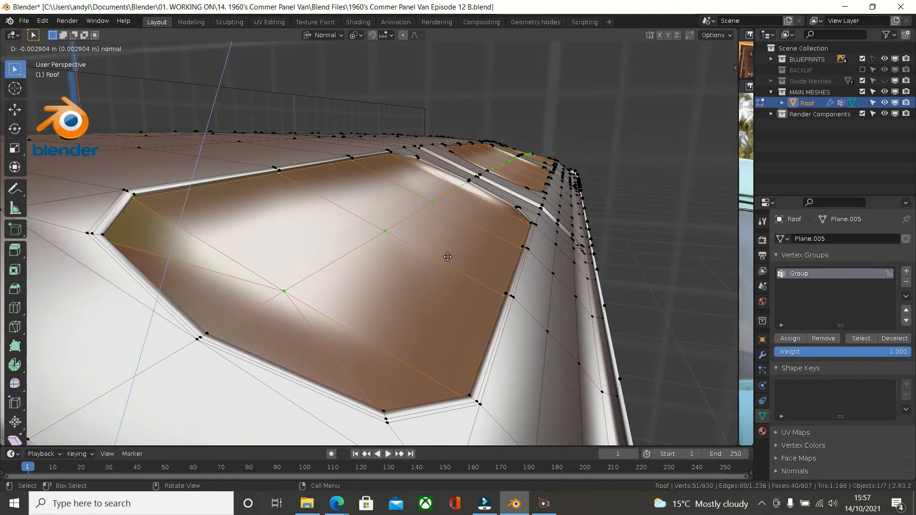
pyautogui.click(421, 295)
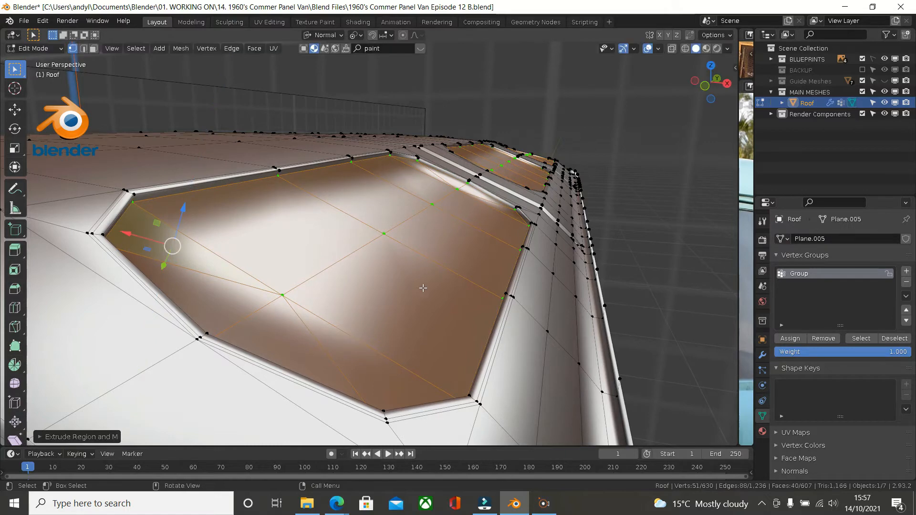
# Inset the recessed panel floors twice, first with a narrow border of about 2 mm and again with a wider one
pyautogui.moveTo(423, 284); pyautogui.dragTo(454, 292, button='middle')
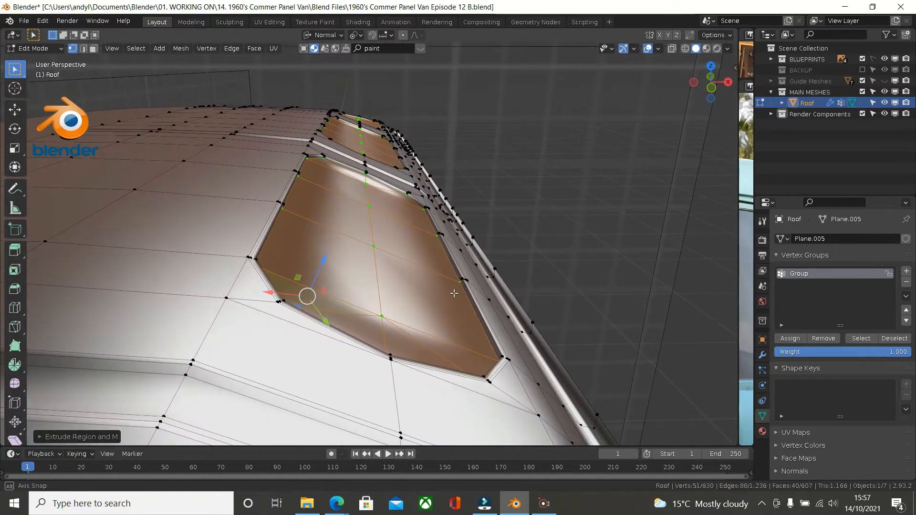
pyautogui.press('KP_7')
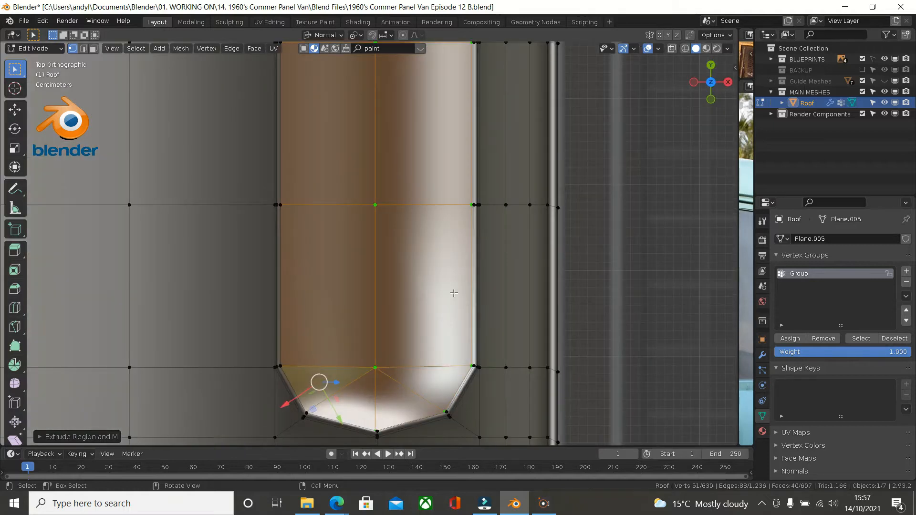
pyautogui.scroll(1, 453, 293)
pyautogui.moveTo(454, 293); pyautogui.dragTo(435, 200, button='middle')
pyautogui.scroll(1, 340, 202)
pyautogui.moveTo(341, 201); pyautogui.dragTo(368, 223, button='middle')
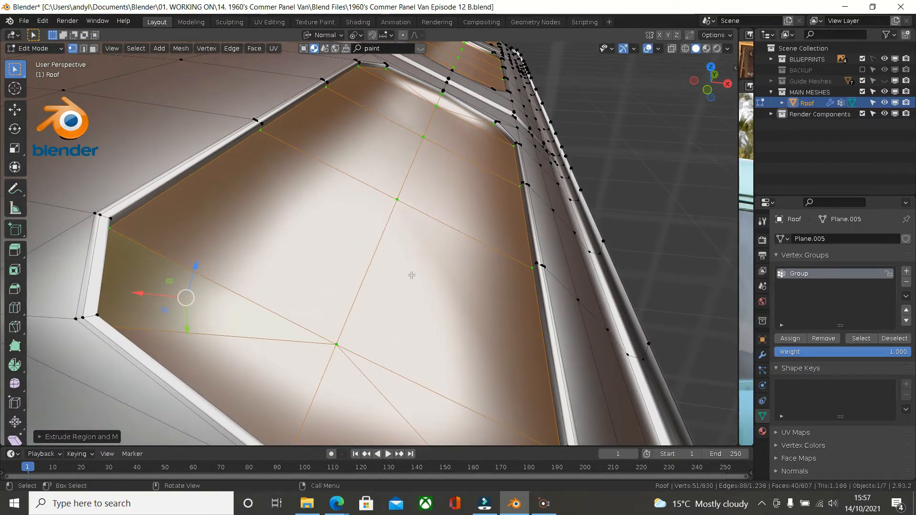
pyautogui.press('i')
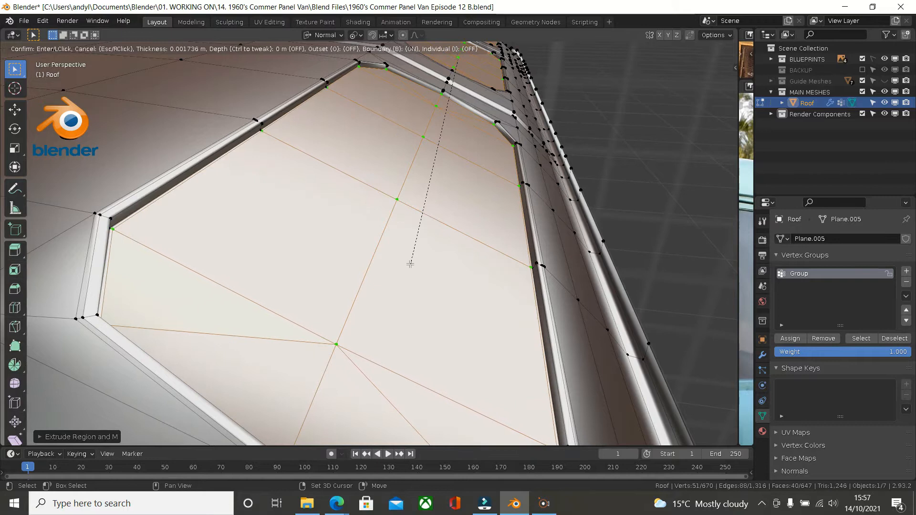
pyautogui.click(410, 261)
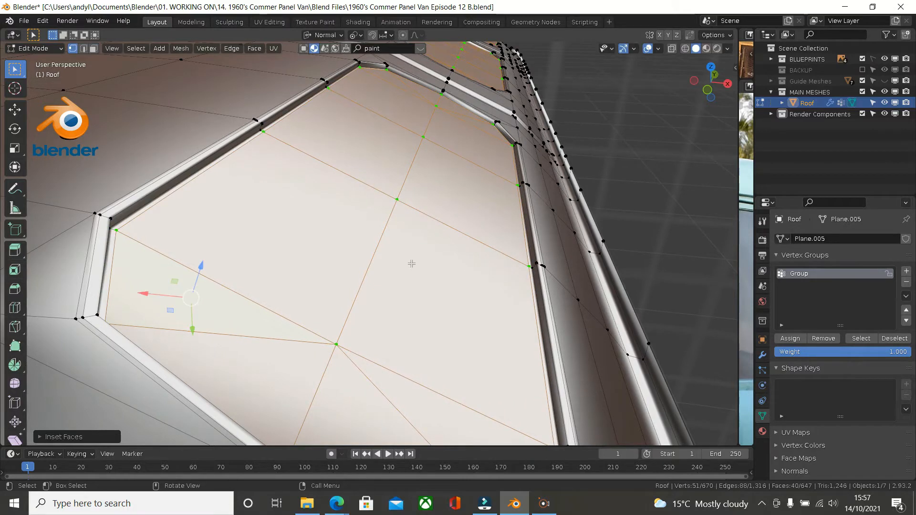
pyautogui.press('i')
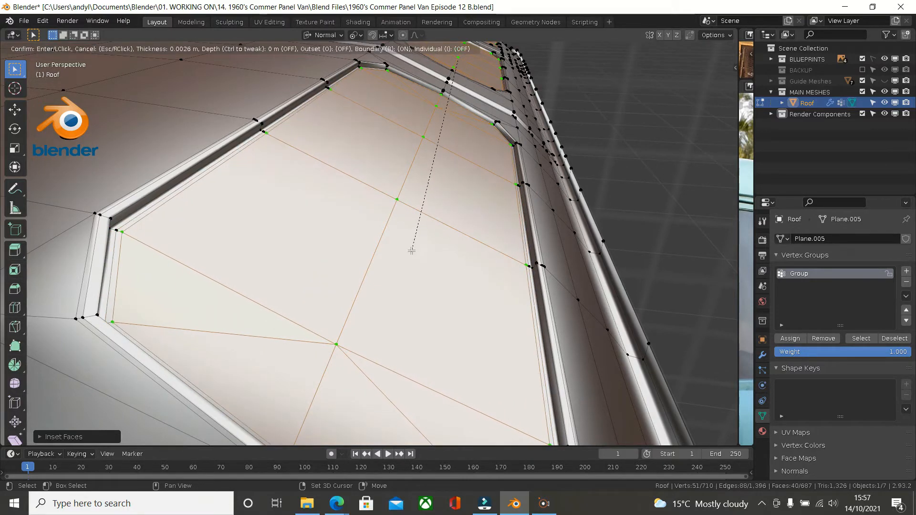
pyautogui.click(390, 194)
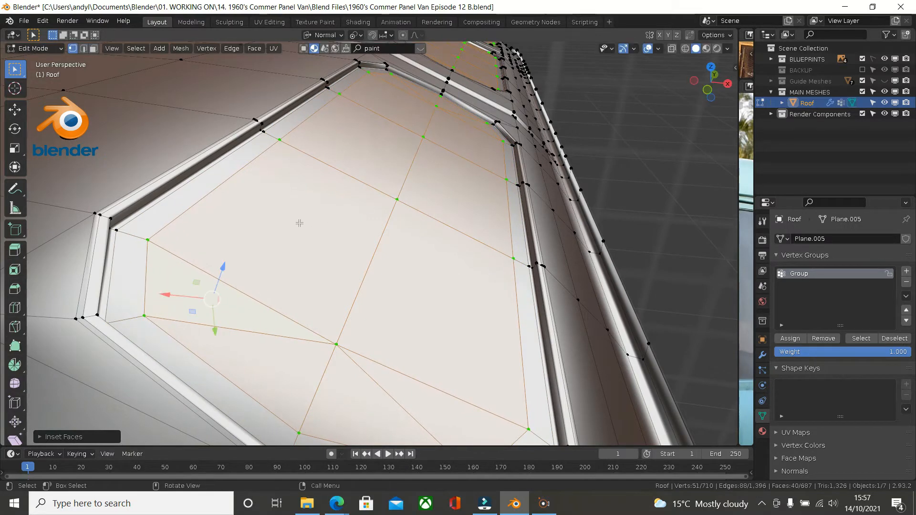
# Grow the selection twice to include both inset borders of the recessed floors, and remove these vertices from the vertex group "Group"
pyautogui.moveTo(294, 223); pyautogui.dragTo(273, 218, button='middle')
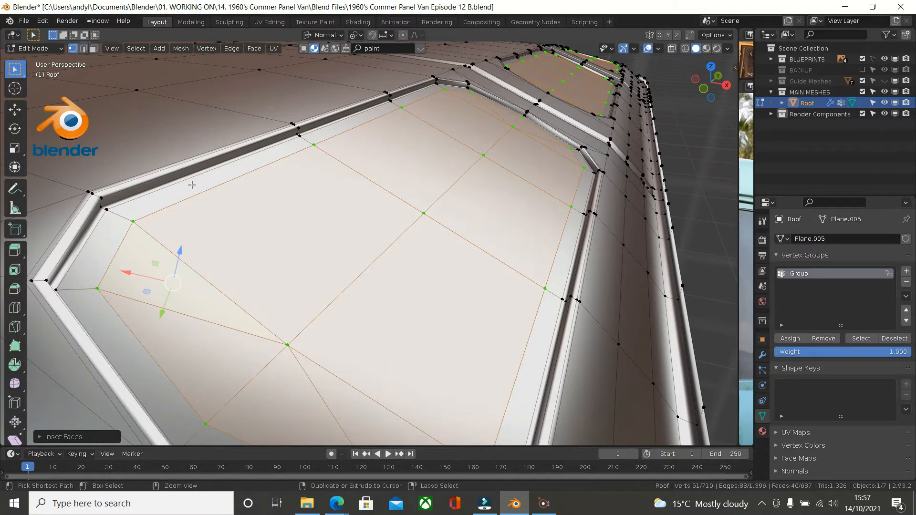
pyautogui.press('ctrl+KP_Add')
pyautogui.press('ctrl+KP_Add')
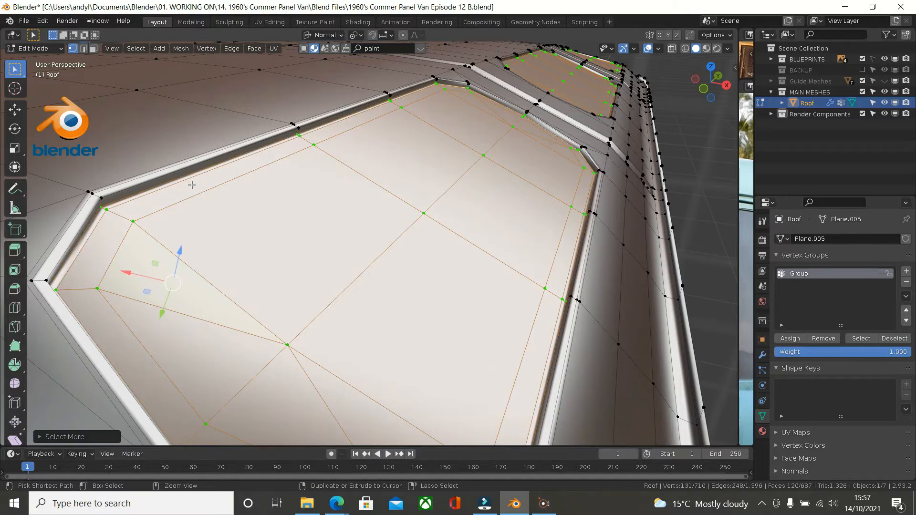
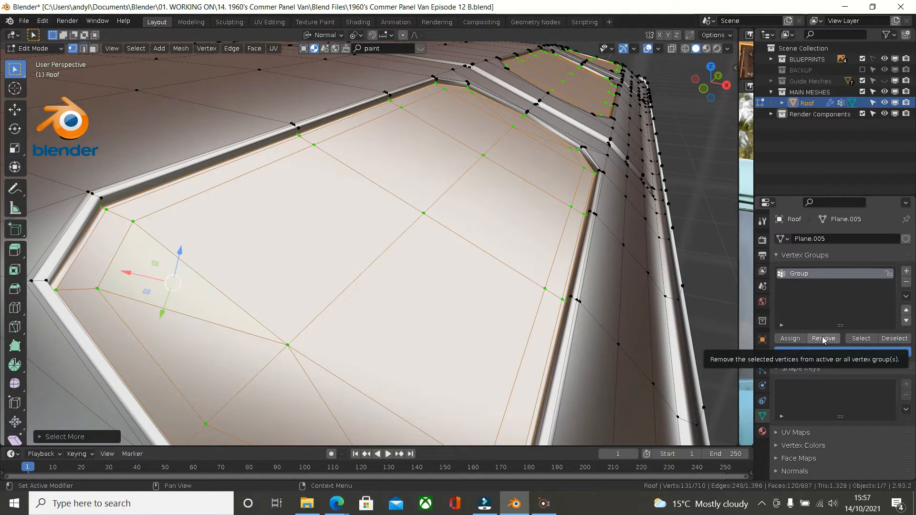
pyautogui.click(823, 339)
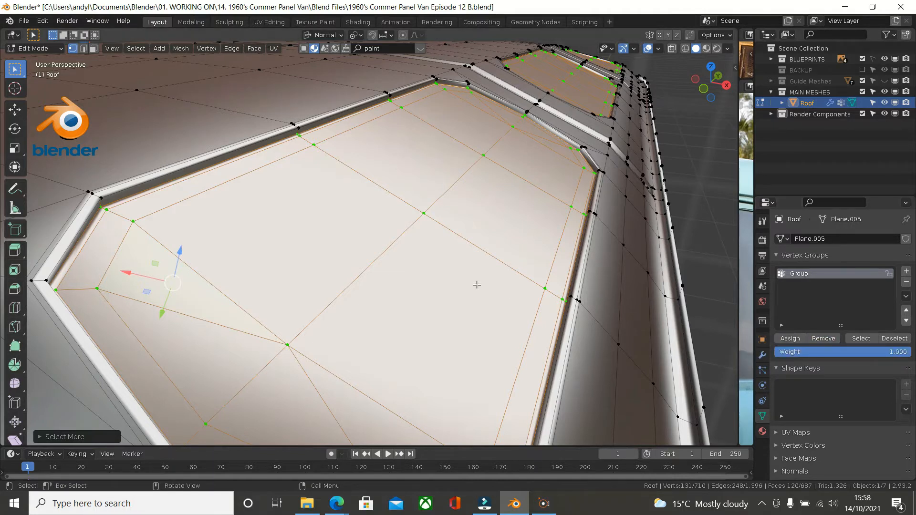
# Turn on the viewport display of the roof's Subdivision and Shrinkwrap modifiers to preview the three smoothed recesses
pyautogui.scroll(-4, 476, 285)
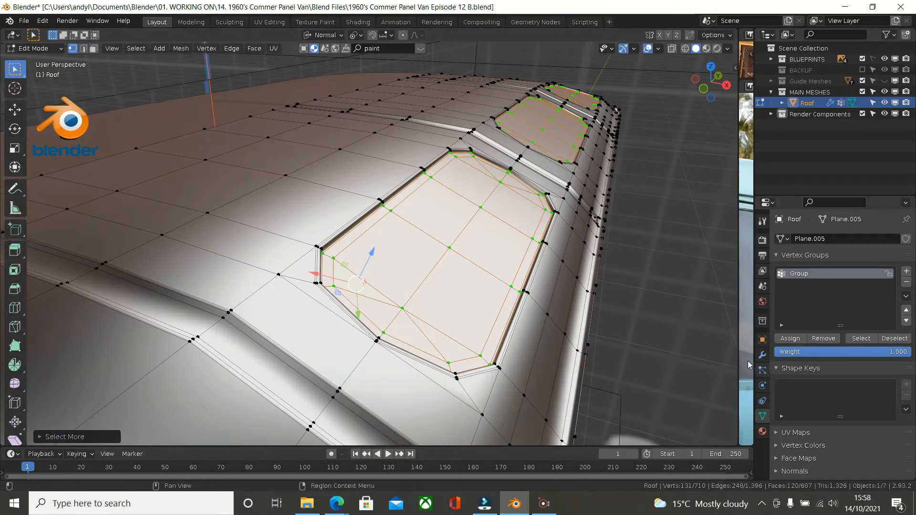
pyautogui.click(763, 356)
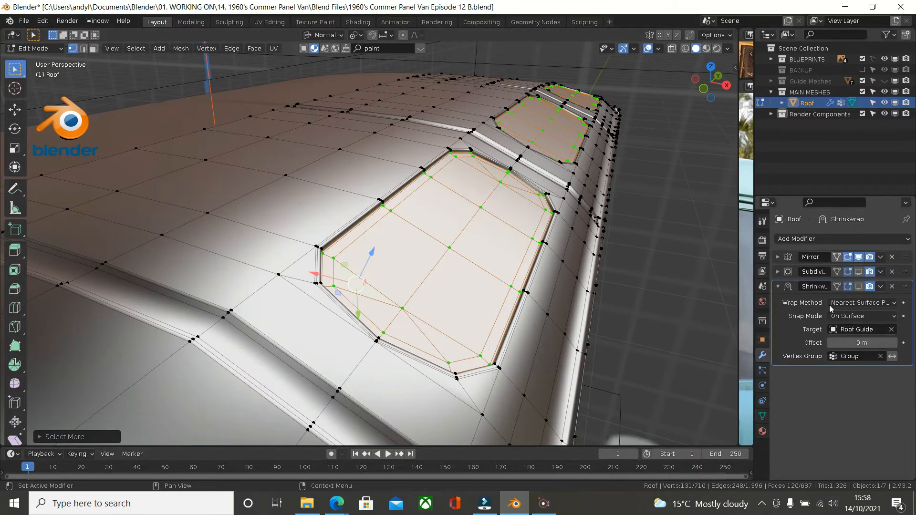
pyautogui.click(857, 271)
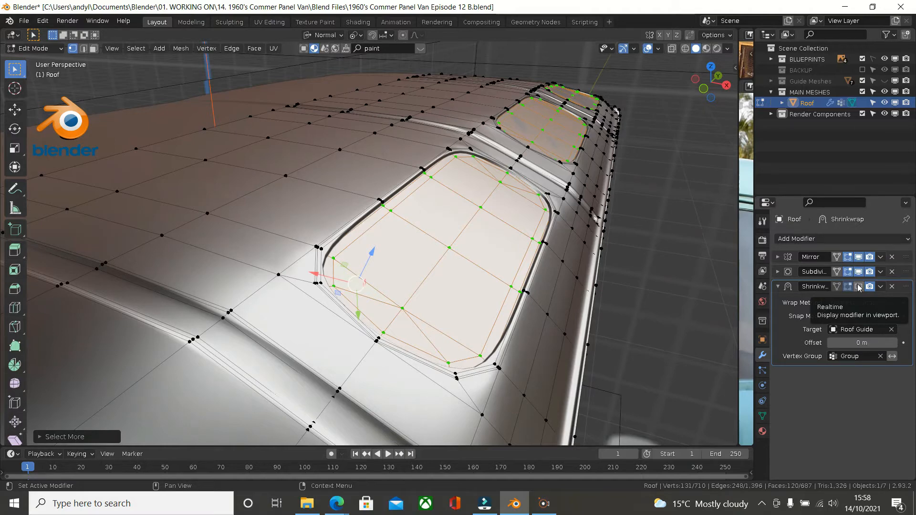
pyautogui.click(858, 286)
pyautogui.moveTo(505, 267)
pyautogui.mouseDown(button='middle')
pyautogui.moveTo(534, 277)
pyautogui.moveTo(407, 256)
pyautogui.moveTo(495, 278)
pyautogui.mouseUp(button='middle')
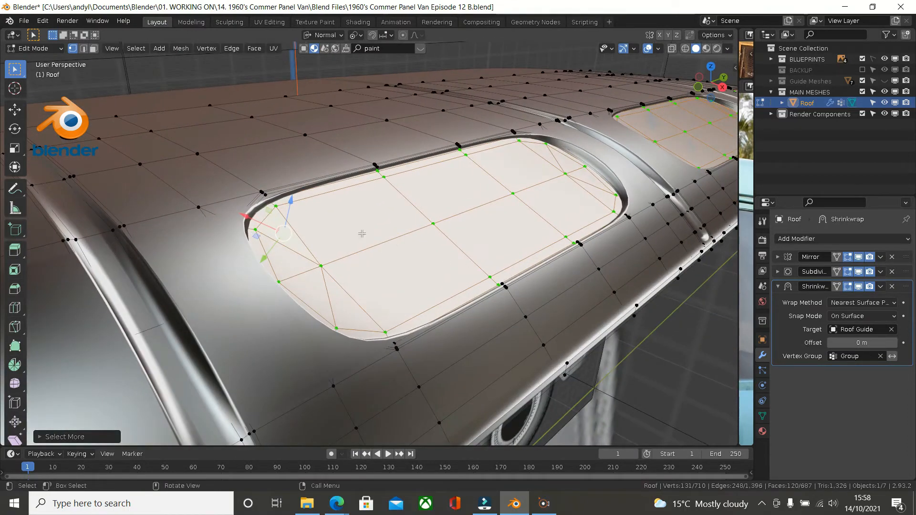
pyautogui.moveTo(393, 153); pyautogui.dragTo(445, 156, button='middle')
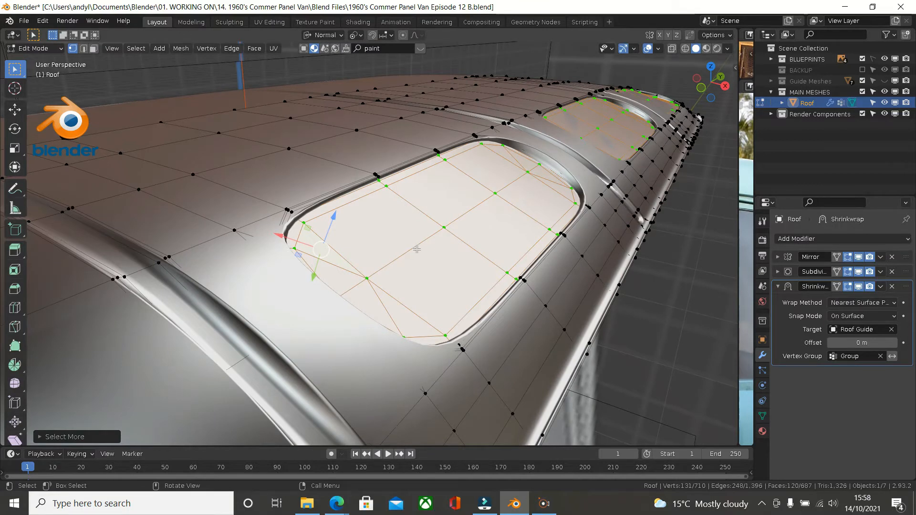
# In edge select mode, select the lengthwise centre line of edges across the first recessed panel's floor, from one rounded end to the other
pyautogui.keyDown('alt'); pyautogui.click(416, 247); pyautogui.keyUp('alt')
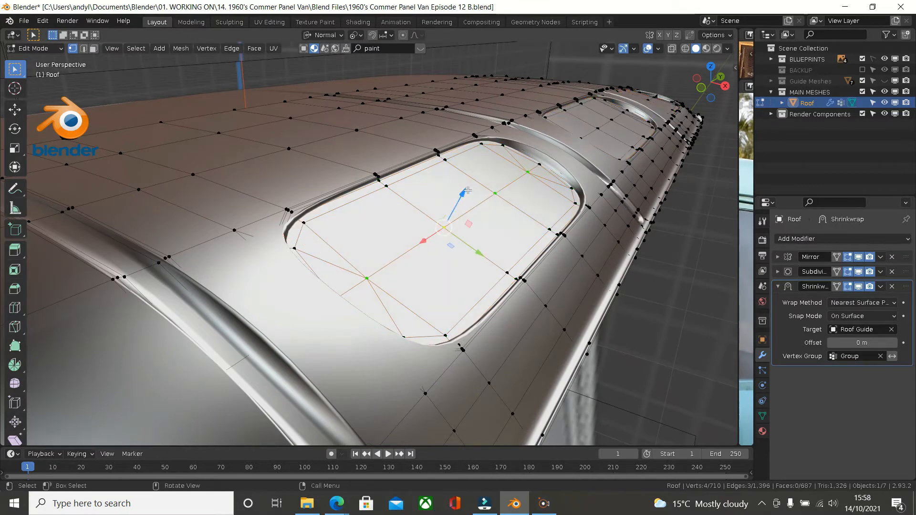
pyautogui.click(83, 48)
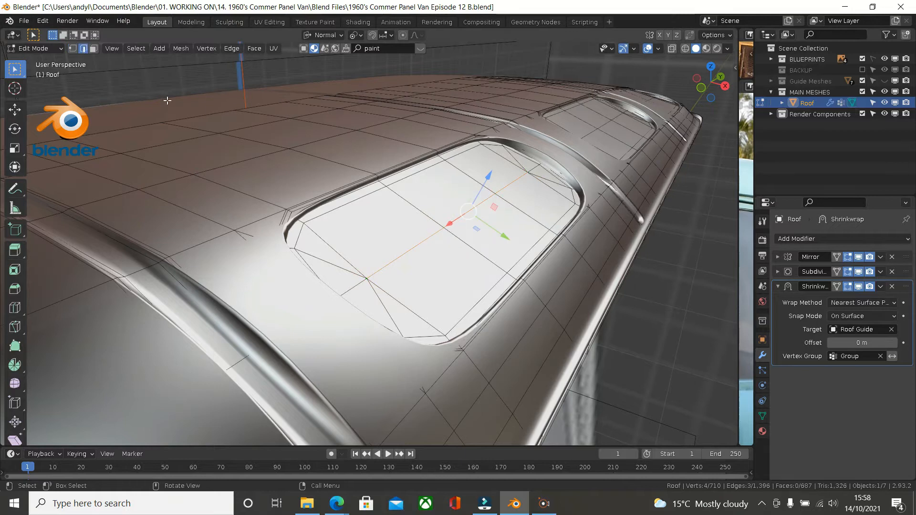
pyautogui.moveTo(353, 215); pyautogui.dragTo(338, 244, button='middle')
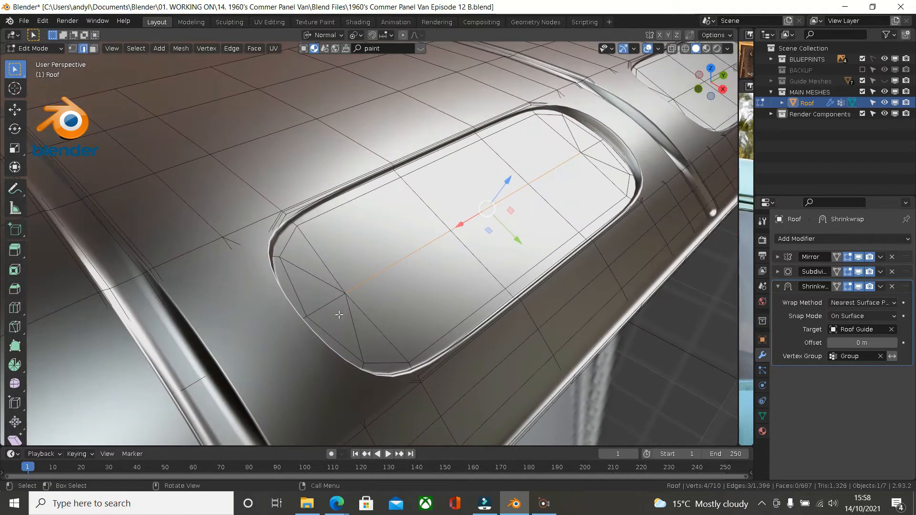
pyautogui.moveTo(323, 310); pyautogui.dragTo(285, 302, button='middle')
pyautogui.scroll(2, 308, 310)
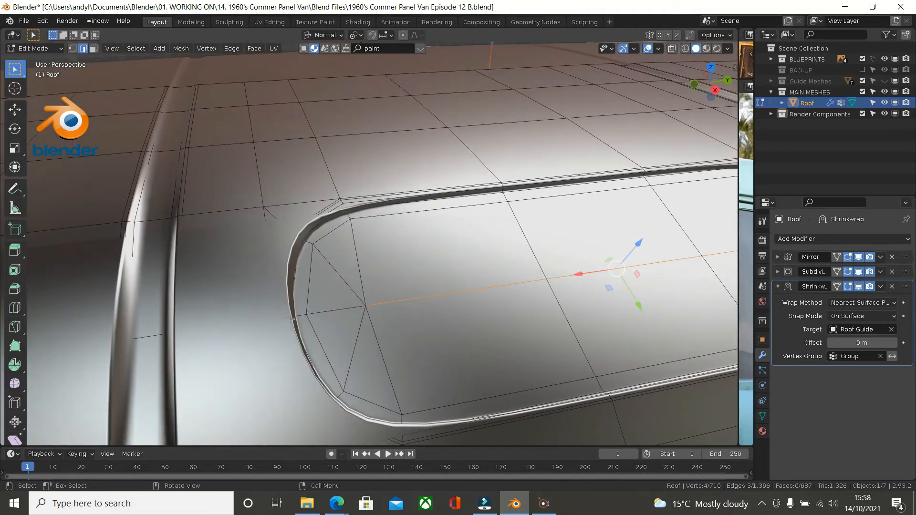
pyautogui.click(303, 313)
pyautogui.keyDown('shift'); pyautogui.moveTo(428, 303); pyautogui.dragTo(338, 307, button='middle'); pyautogui.keyUp('shift')
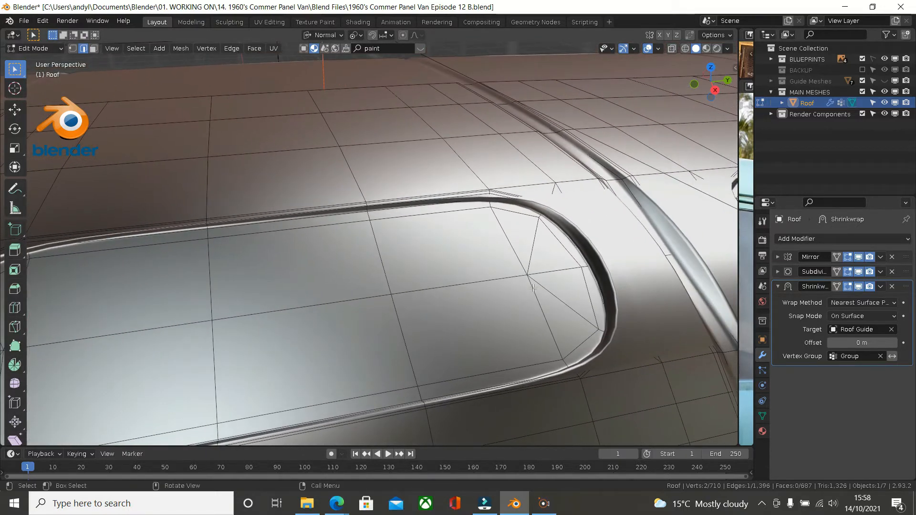
pyautogui.keyDown('ctrl'); pyautogui.click(583, 267); pyautogui.keyUp('ctrl')
# Add the middle panel's full lengthwise centre line of edges to the selection
pyautogui.keyDown('shift'); pyautogui.moveTo(584, 267); pyautogui.dragTo(393, 302, button='middle'); pyautogui.keyUp('shift')
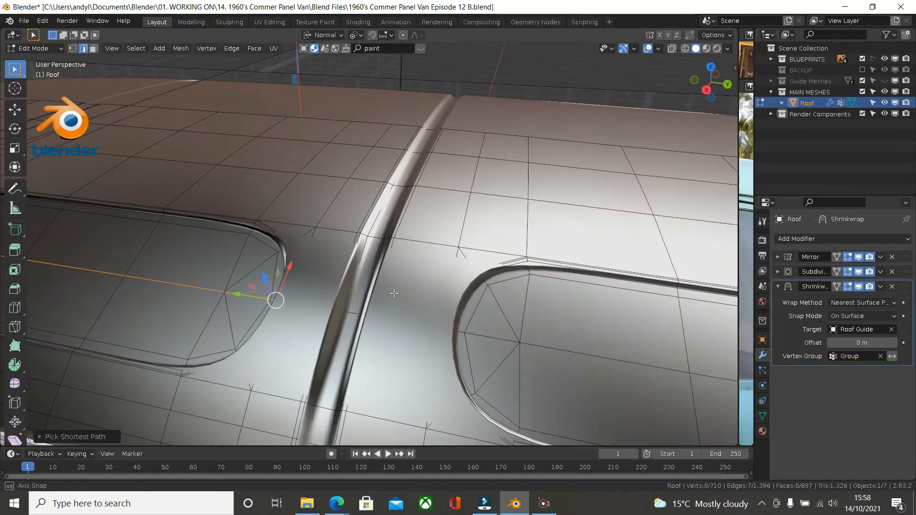
pyautogui.keyDown('shift'); pyautogui.click(463, 332); pyautogui.keyUp('shift')
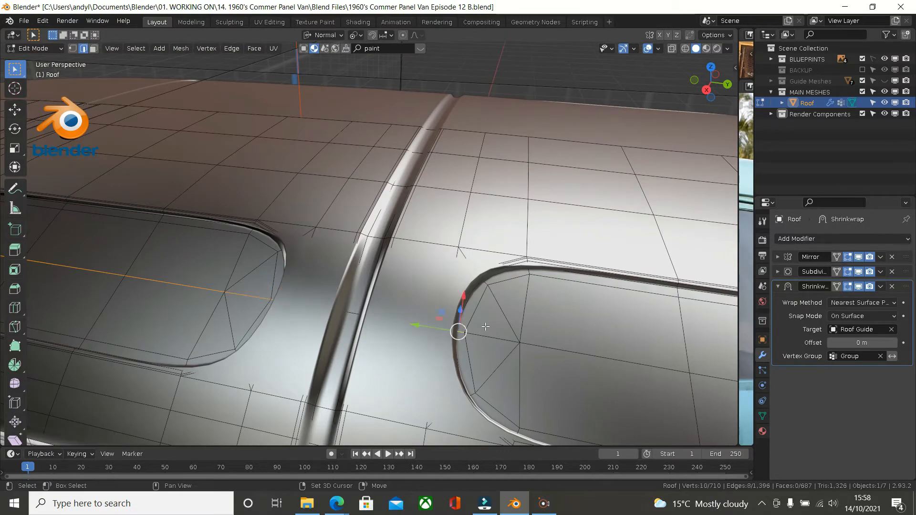
pyautogui.keyDown('shift'); pyautogui.moveTo(492, 326); pyautogui.dragTo(164, 206, button='middle'); pyautogui.keyUp('shift')
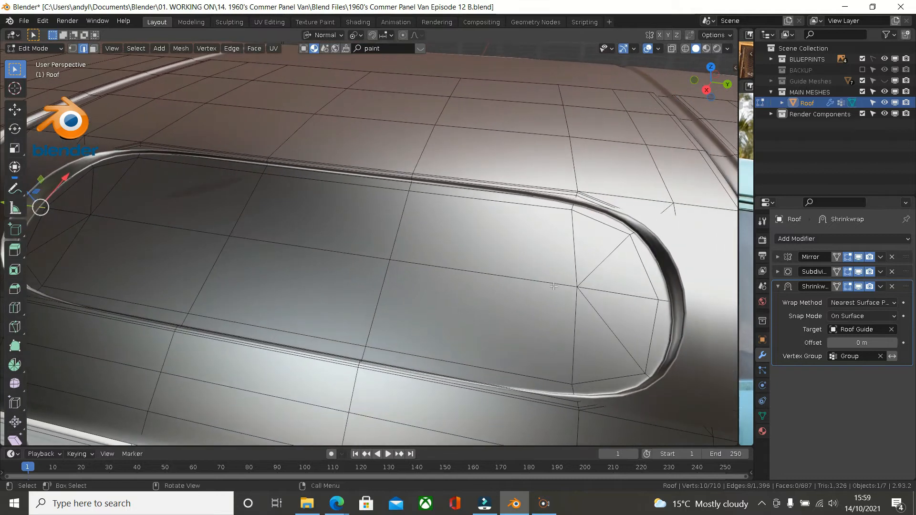
pyautogui.keyDown('ctrl'); pyautogui.click(662, 303); pyautogui.keyUp('ctrl')
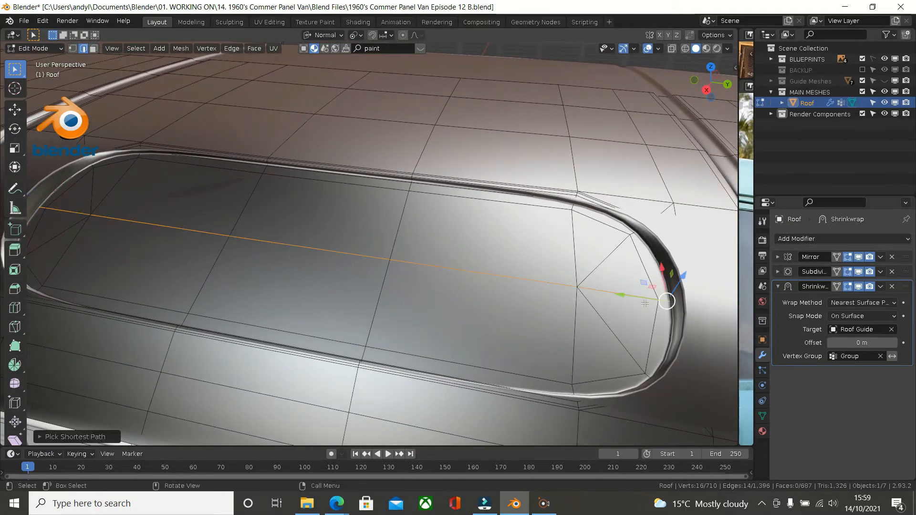
# Extend the selection with the lengthwise centre line of edges across the third panel's floor, correcting the wrongly picked starting edge
pyautogui.scroll(-6, 348, 269)
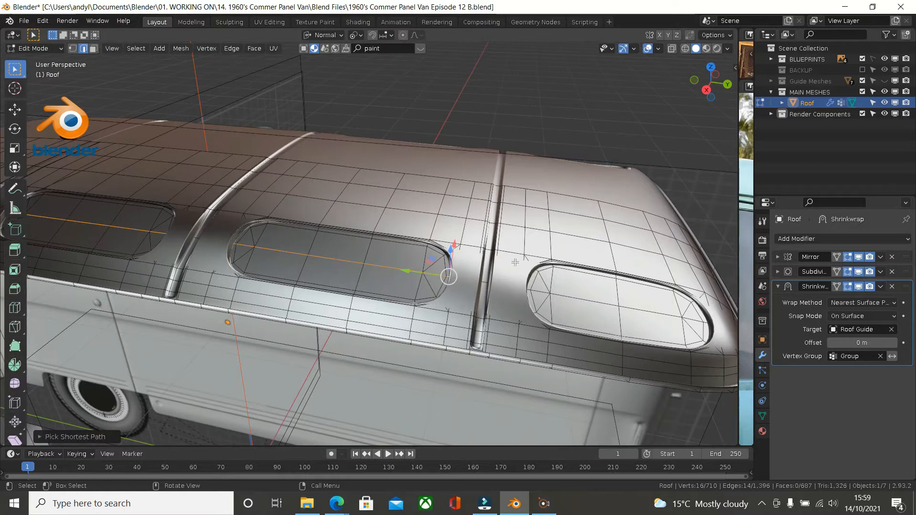
pyautogui.scroll(3, 512, 286)
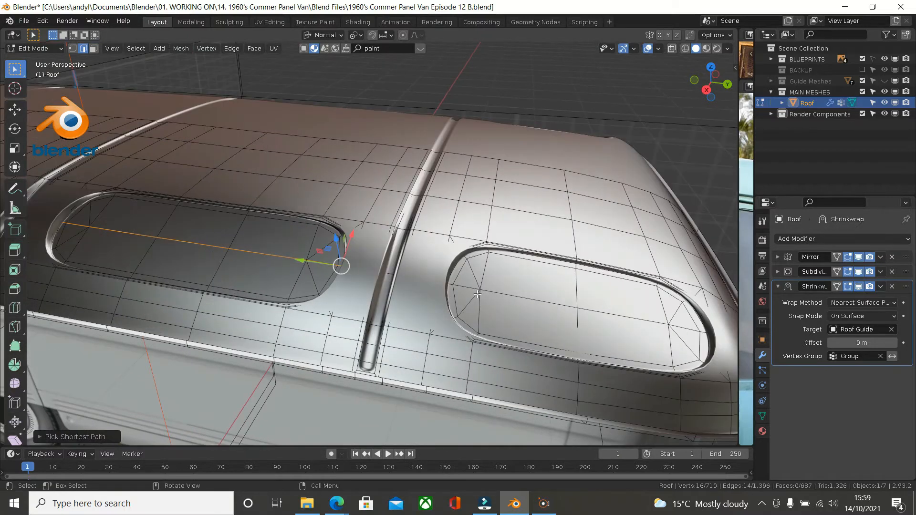
pyautogui.scroll(-3, 477, 294)
pyautogui.scroll(4, 478, 294)
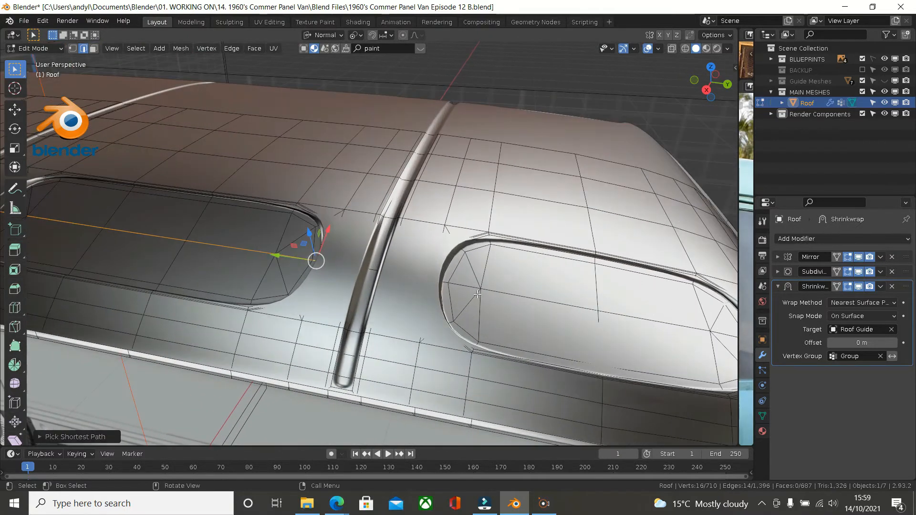
pyautogui.press('shift')
pyautogui.keyDown('shift'); pyautogui.click(447, 281); pyautogui.keyUp('shift')
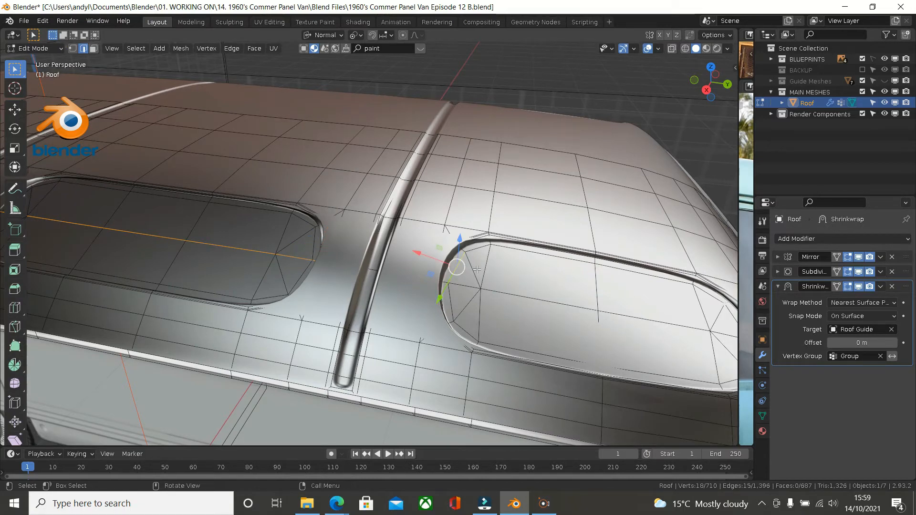
pyautogui.hotkey('ctrl', 'z')
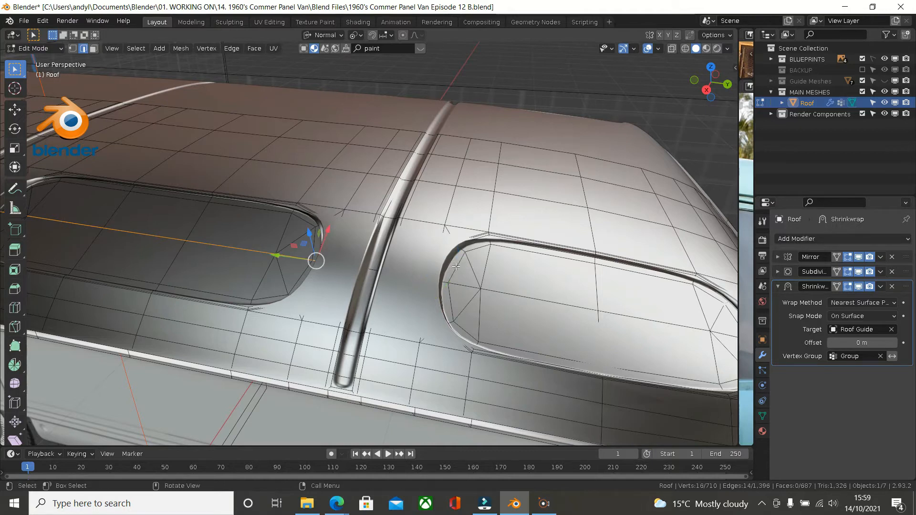
pyautogui.scroll(4, 456, 267)
pyautogui.hotkey('ctrl', 'shift', 'z')
pyautogui.scroll(-1, 555, 304)
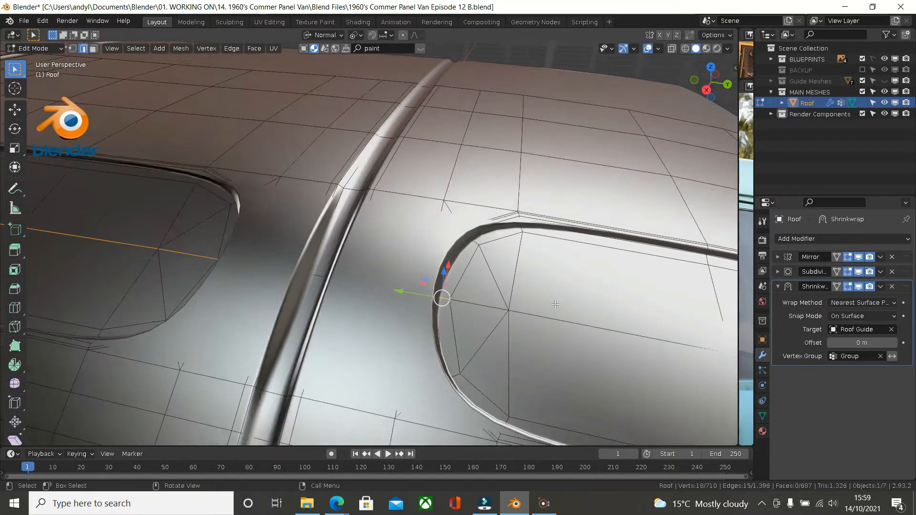
pyautogui.scroll(-4, 554, 303)
pyautogui.moveTo(555, 304); pyautogui.dragTo(556, 337, button='middle')
pyautogui.scroll(3, 590, 309)
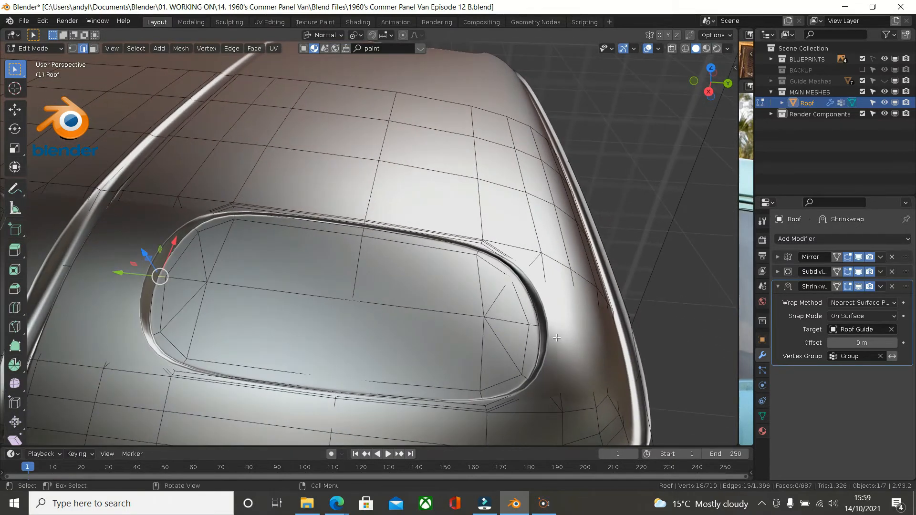
pyautogui.keyDown('ctrl'); pyautogui.click(532, 326); pyautogui.keyUp('ctrl')
# Try raising the selected centre edges of the three panel floors slightly along their normal Z axis
pyautogui.scroll(-2, 533, 326)
pyautogui.moveTo(532, 325); pyautogui.dragTo(458, 211, button='middle')
pyautogui.scroll(2, 459, 219)
pyautogui.moveTo(455, 252); pyautogui.dragTo(471, 248, button='middle')
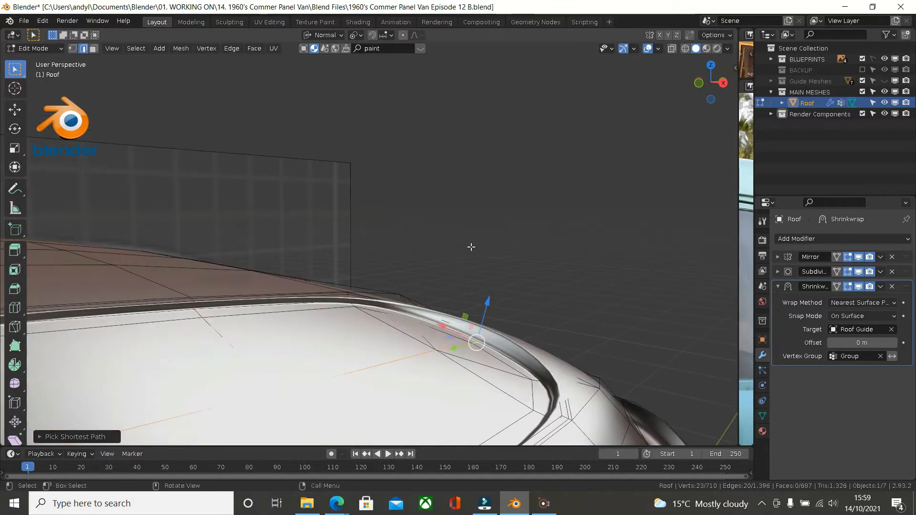
pyautogui.moveTo(491, 307); pyautogui.dragTo(470, 310)
pyautogui.scroll(-5, 468, 305)
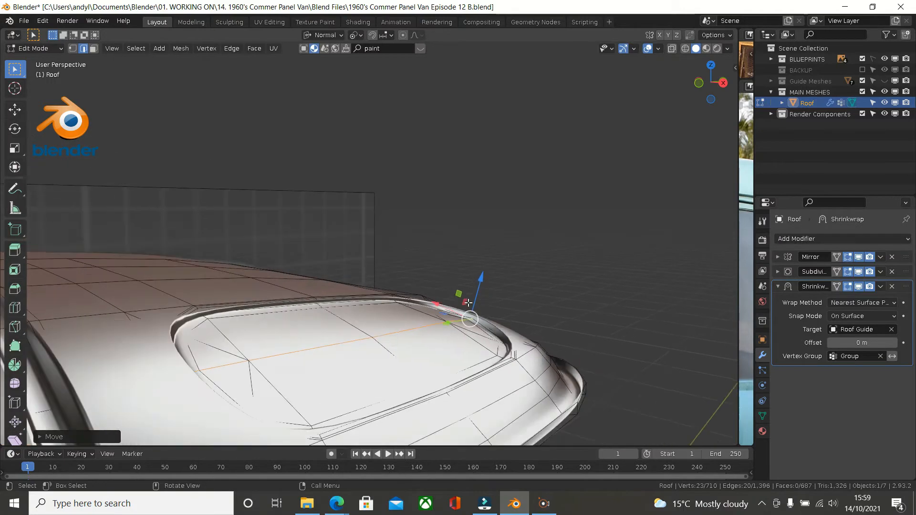
# Inspect the raised panel centres from the side with the roof's vertex group settings open, and undo the move
pyautogui.moveTo(362, 335); pyautogui.dragTo(280, 314, button='middle')
pyautogui.scroll(-3, 230, 320)
pyautogui.scroll(5, 230, 323)
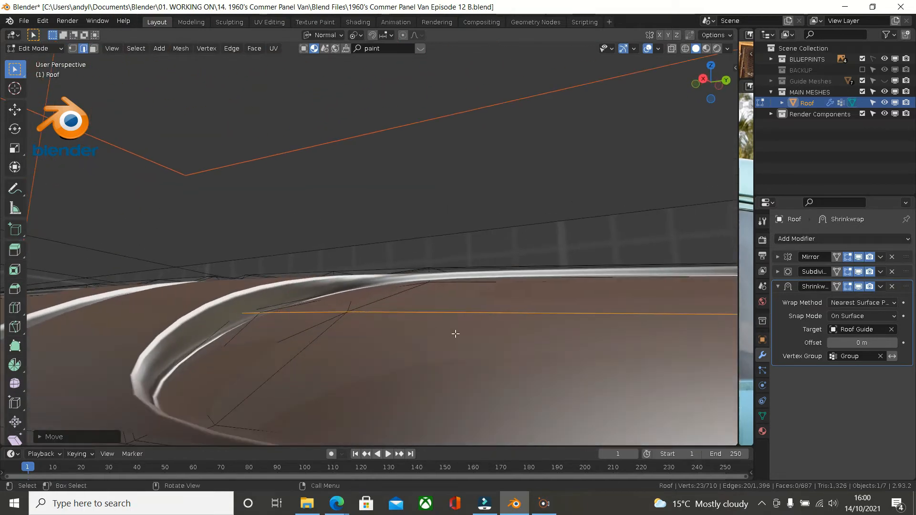
pyautogui.click(762, 419)
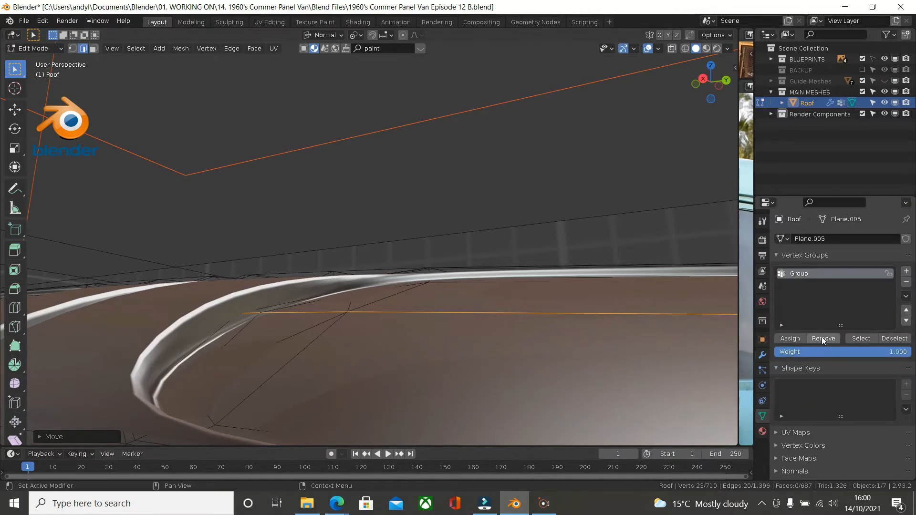
pyautogui.scroll(-4, 437, 324)
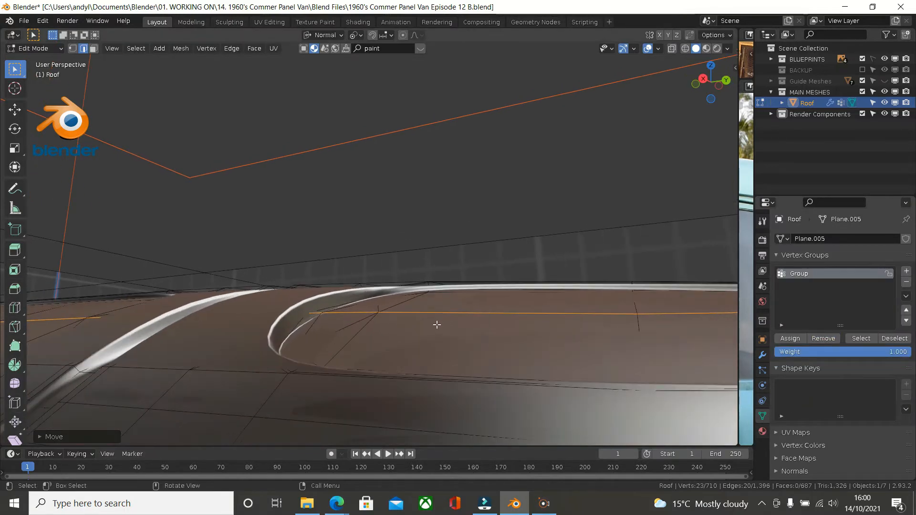
pyautogui.scroll(-2, 437, 324)
pyautogui.moveTo(437, 326); pyautogui.dragTo(437, 351, button='middle')
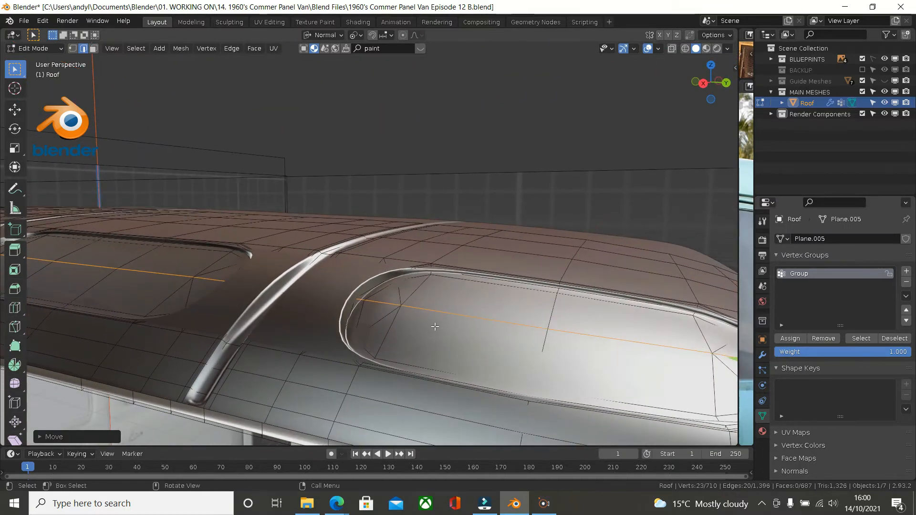
pyautogui.scroll(-2, 400, 321)
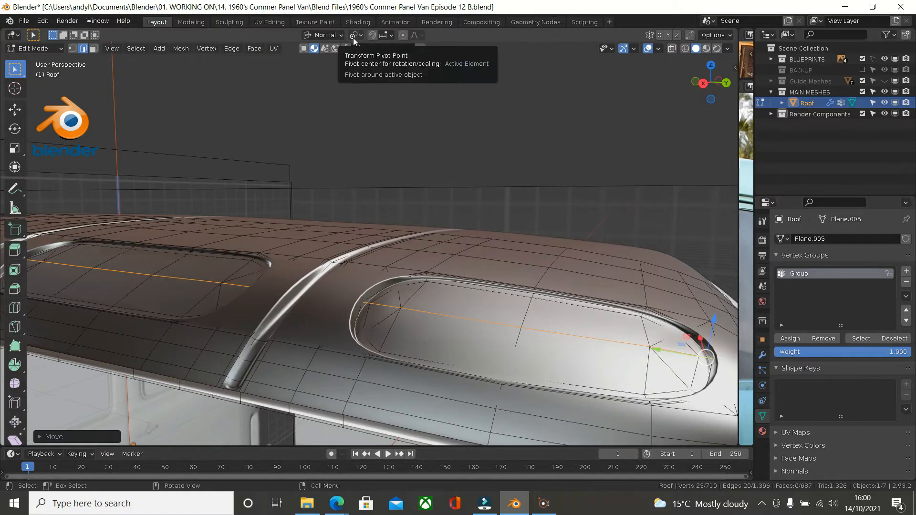
pyautogui.hotkey('ctrl', 'z')
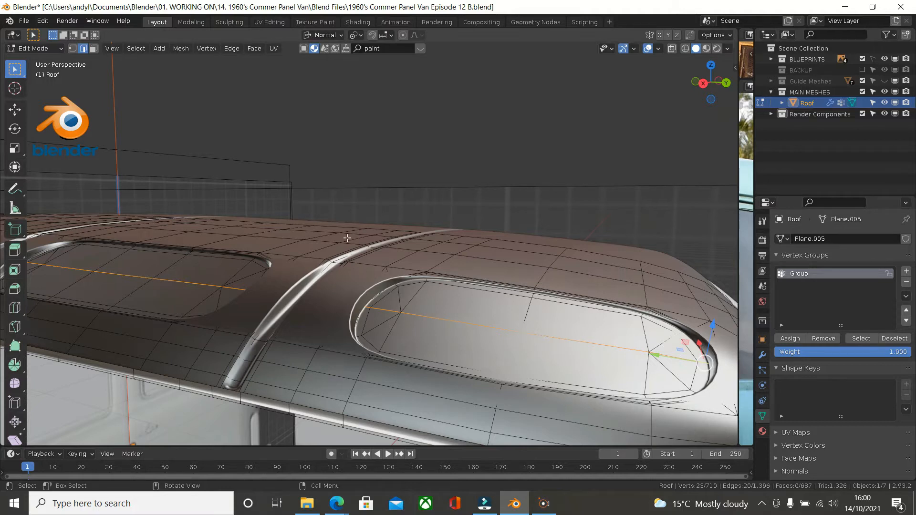
# Set the transform orientation to Global and the transform pivot point to Bounding Box Center
pyautogui.click(357, 35)
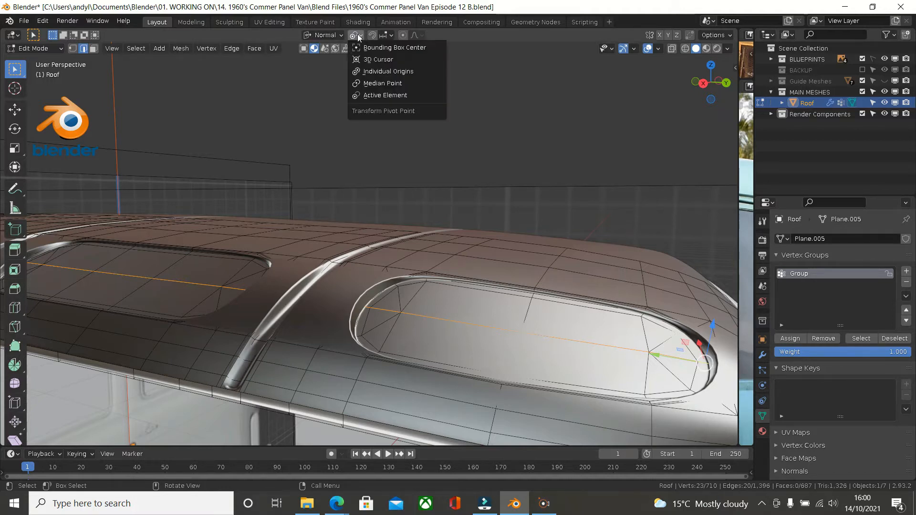
pyautogui.click(333, 36)
pyautogui.click(333, 36)
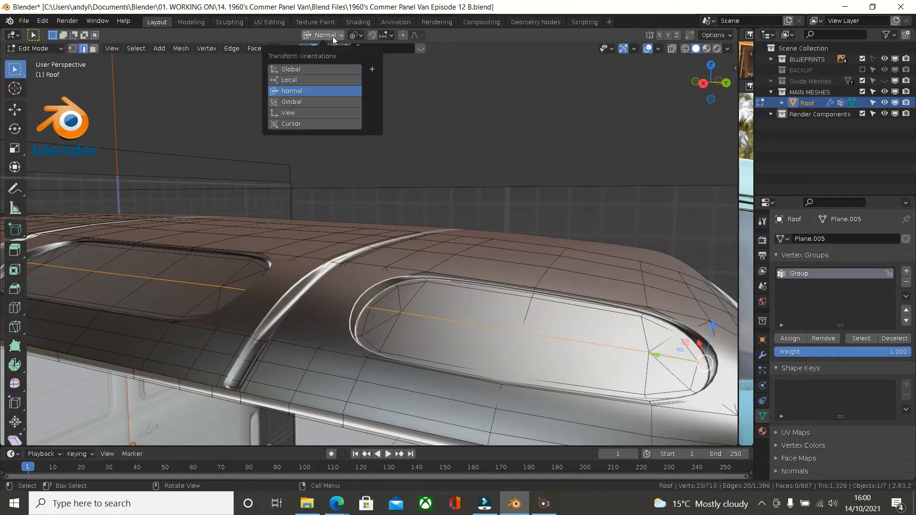
pyautogui.click(325, 70)
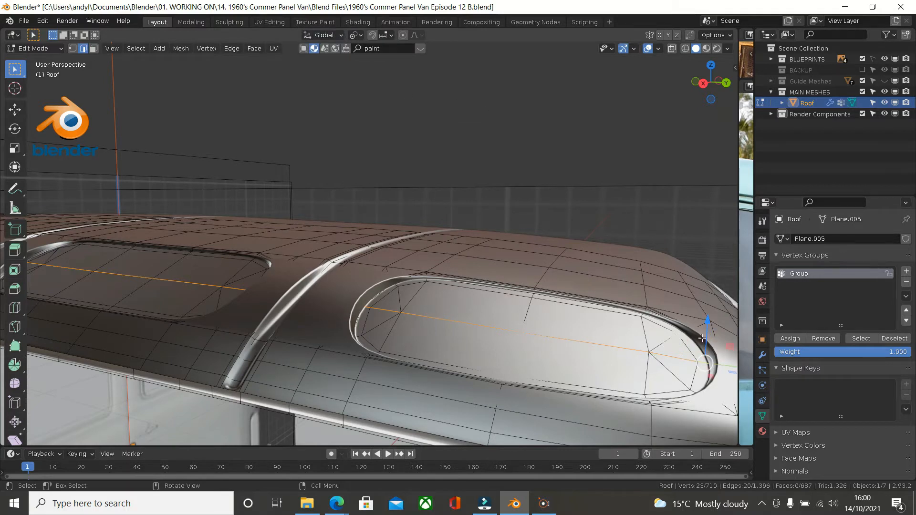
pyautogui.moveTo(701, 338); pyautogui.dragTo(667, 324, button='middle')
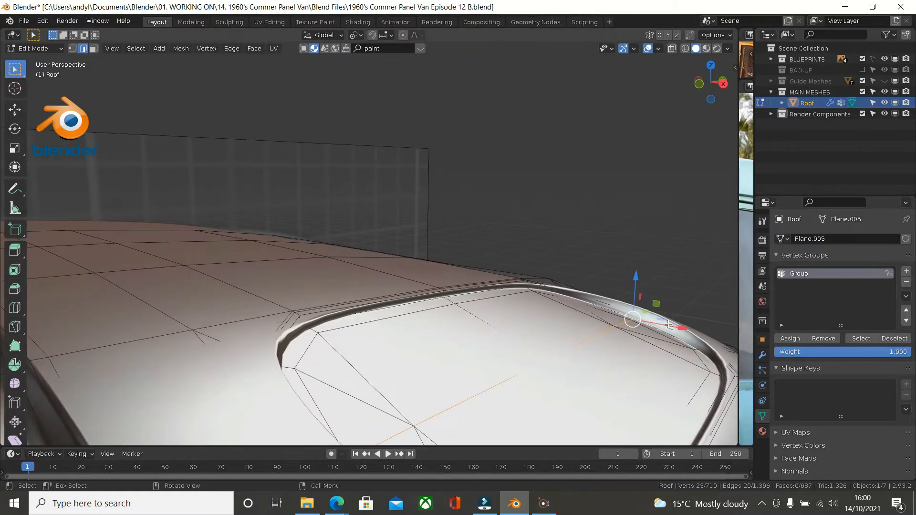
pyautogui.click(357, 35)
pyautogui.click(362, 47)
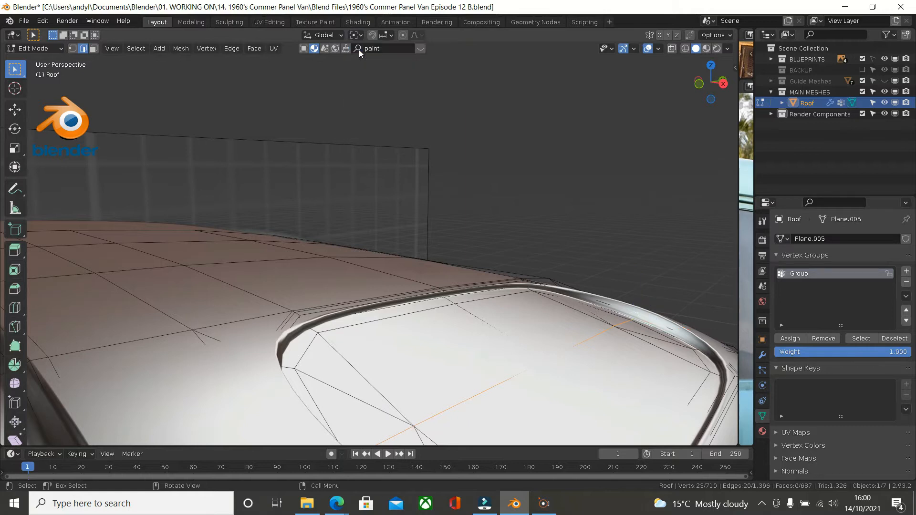
pyautogui.scroll(-2, 386, 138)
pyautogui.scroll(-4, 343, 205)
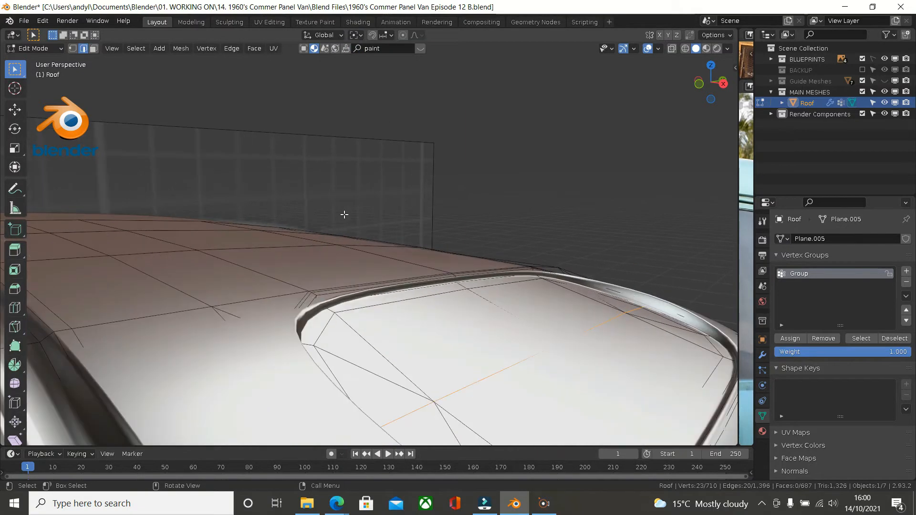
# Raise the selected centre edges of the three panel floors slightly along the global Z axis and check the curve from several angles
pyautogui.scroll(3, 310, 200)
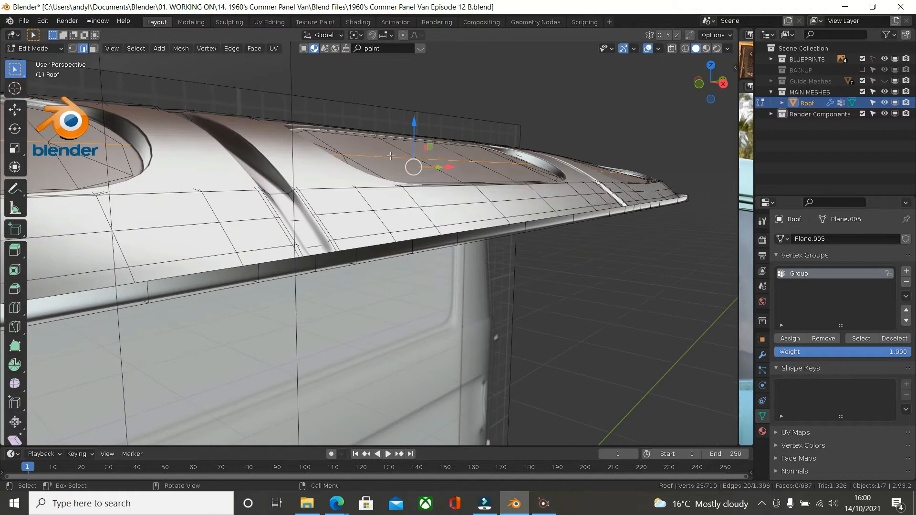
pyautogui.scroll(2, 398, 153)
pyautogui.scroll(3, 399, 154)
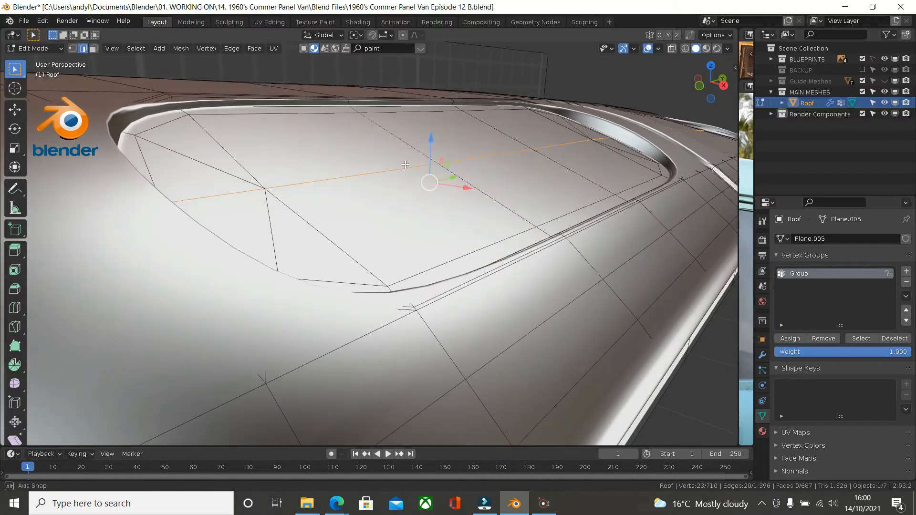
pyautogui.moveTo(428, 138); pyautogui.dragTo(432, 121)
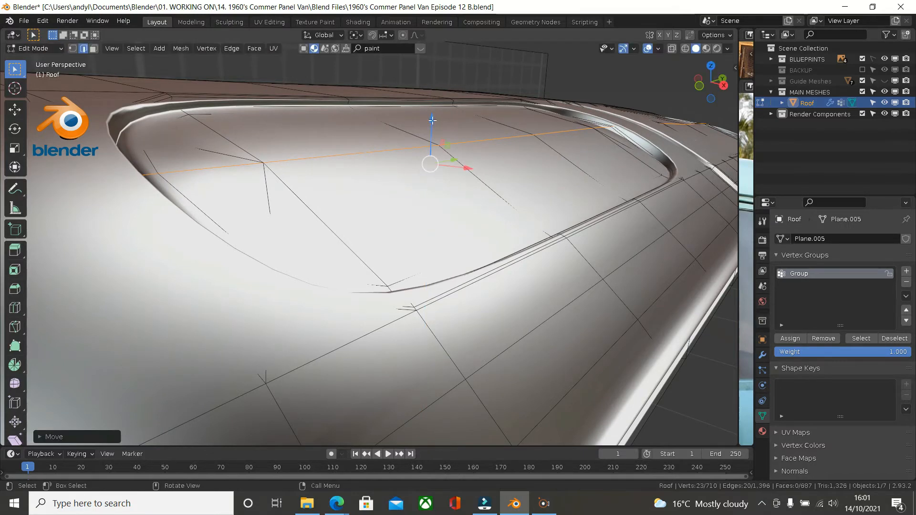
pyautogui.moveTo(376, 159); pyautogui.dragTo(407, 184, button='middle')
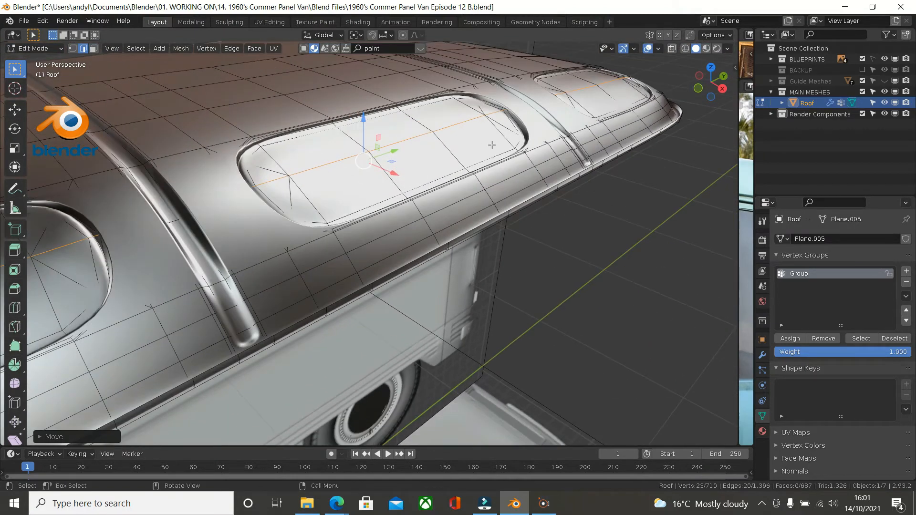
pyautogui.moveTo(503, 137); pyautogui.dragTo(509, 132, button='middle')
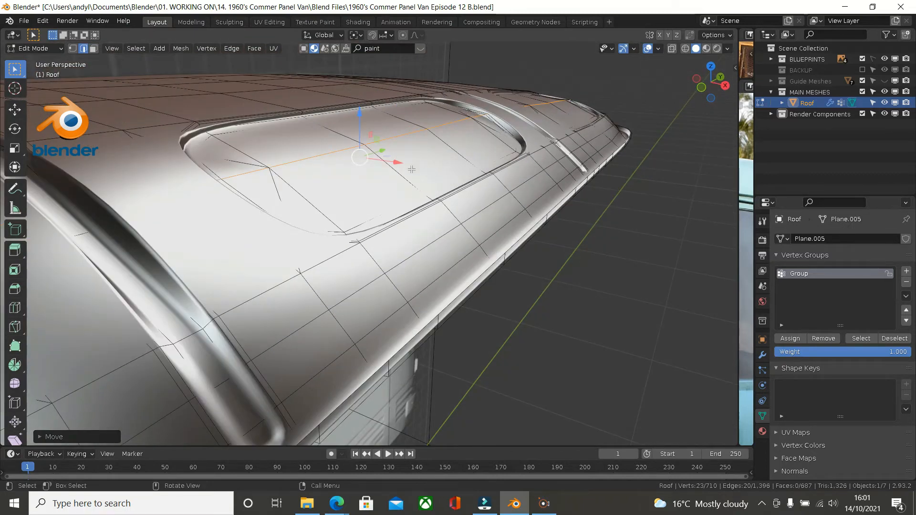
# Try adding a centred lengthwise loop cut between the raised centre line and the outer edge of the middle panel's floor, and undo it
pyautogui.hotkey('ctrl', 'r')
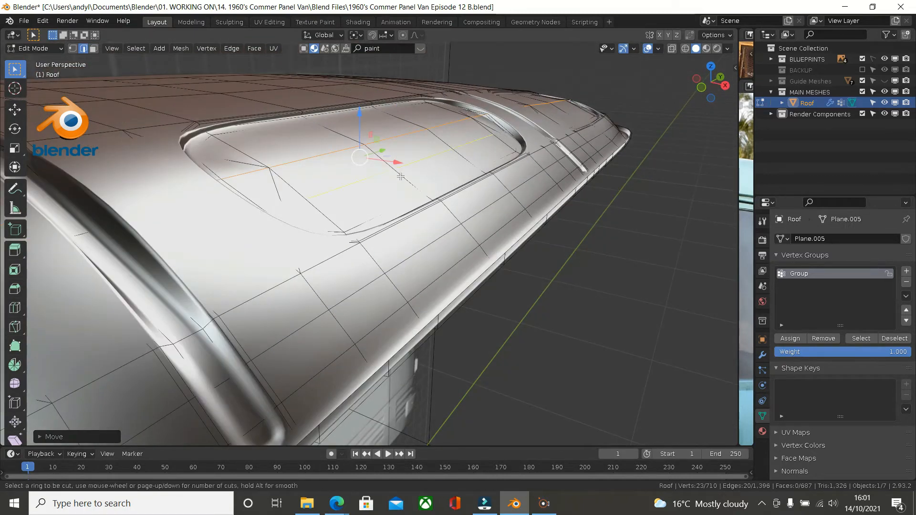
pyautogui.click(401, 176)
pyautogui.rightClick(401, 176)
pyautogui.moveTo(336, 187); pyautogui.dragTo(368, 186, button='middle')
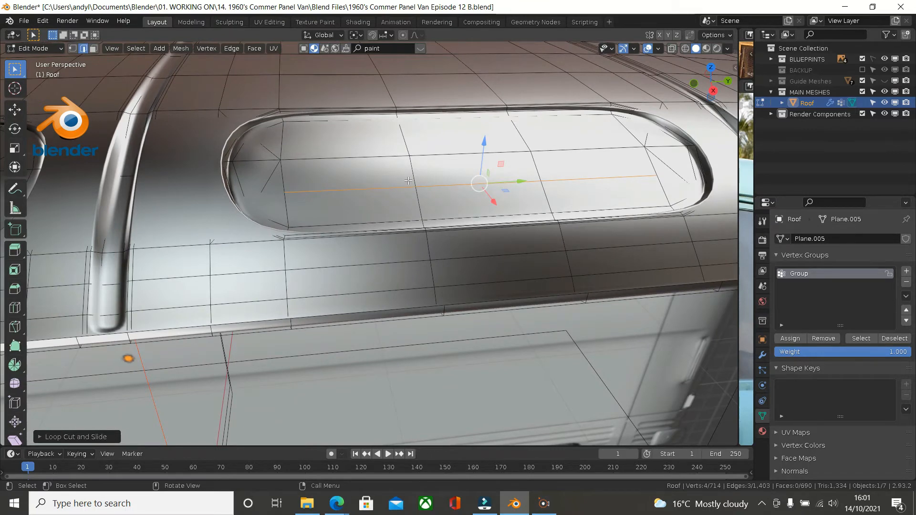
pyautogui.hotkey('ctrl', 'z')
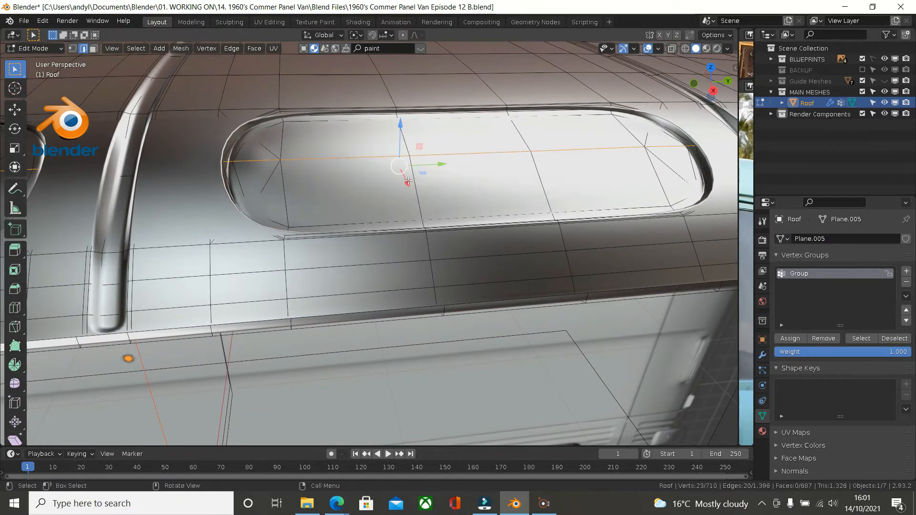
# Show the roof's modifiers, switch to Object Mode and deselect the roof to examine the smoothed panel recesses
pyautogui.press('KP_Decimal')
pyautogui.scroll(-3, 409, 181)
pyautogui.moveTo(408, 181); pyautogui.dragTo(315, 134, button='middle')
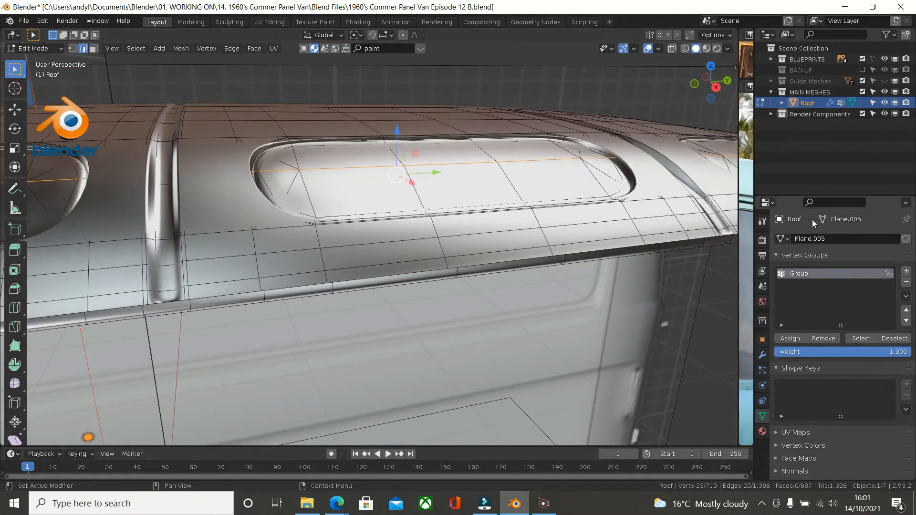
pyautogui.click(762, 356)
pyautogui.moveTo(705, 277); pyautogui.dragTo(636, 251, button='middle')
pyautogui.press('Tab')
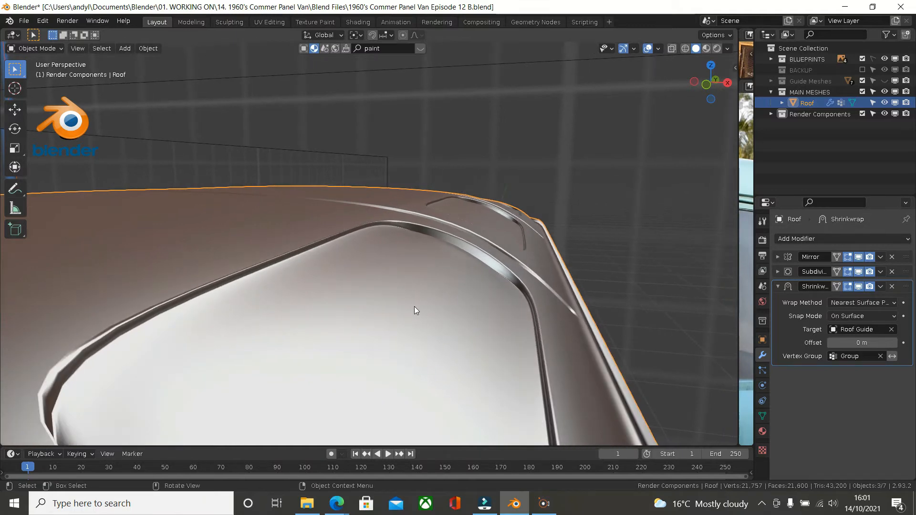
pyautogui.scroll(-2, 413, 310)
pyautogui.moveTo(411, 309); pyautogui.dragTo(394, 309, button='middle')
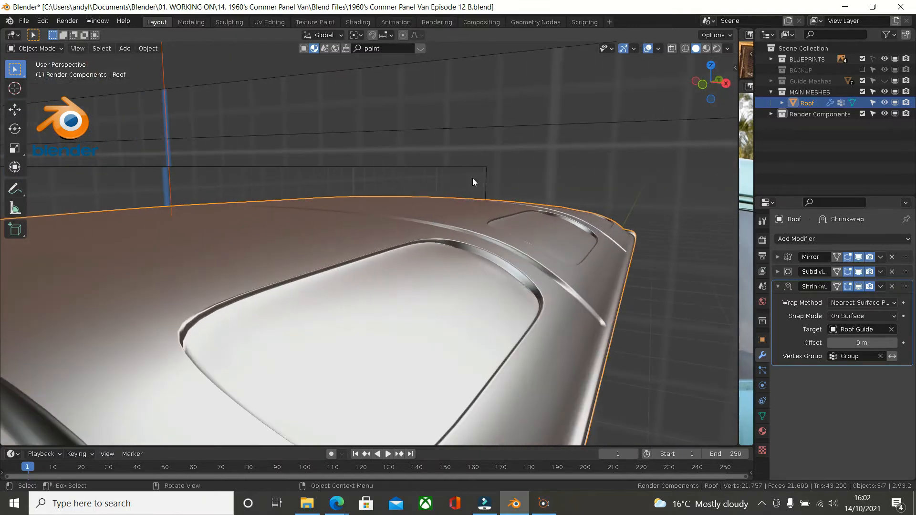
pyautogui.click(475, 135)
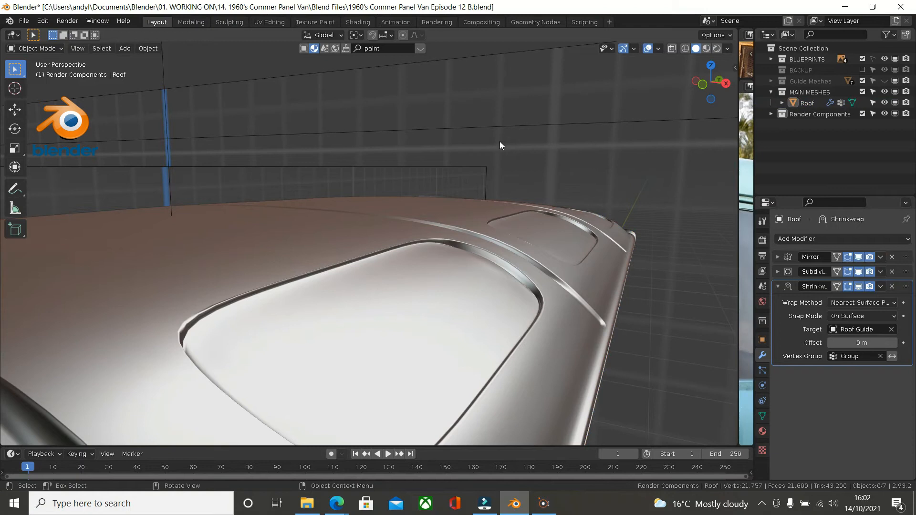
# Return the roof to Edit Mode, select its entire mesh and recalculate the normals
pyautogui.press('Tab')
pyautogui.press('a')
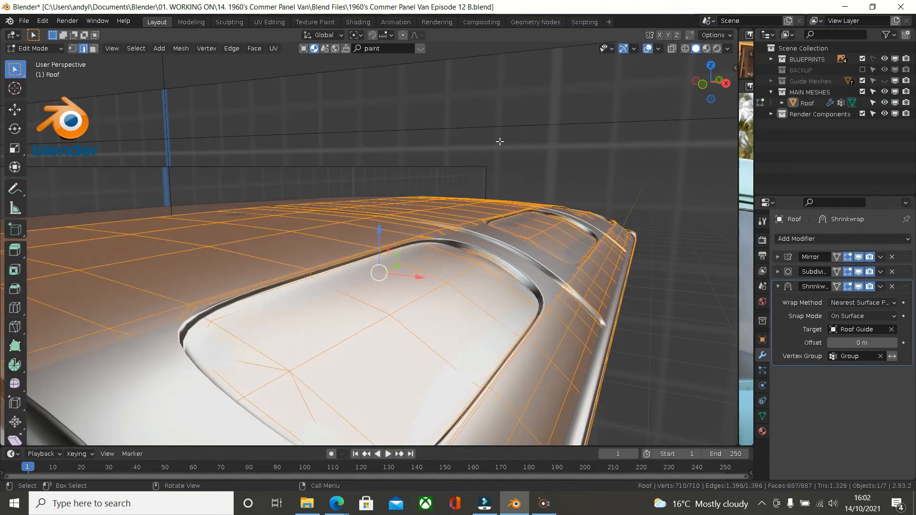
pyautogui.hotkey('shift', 'n')
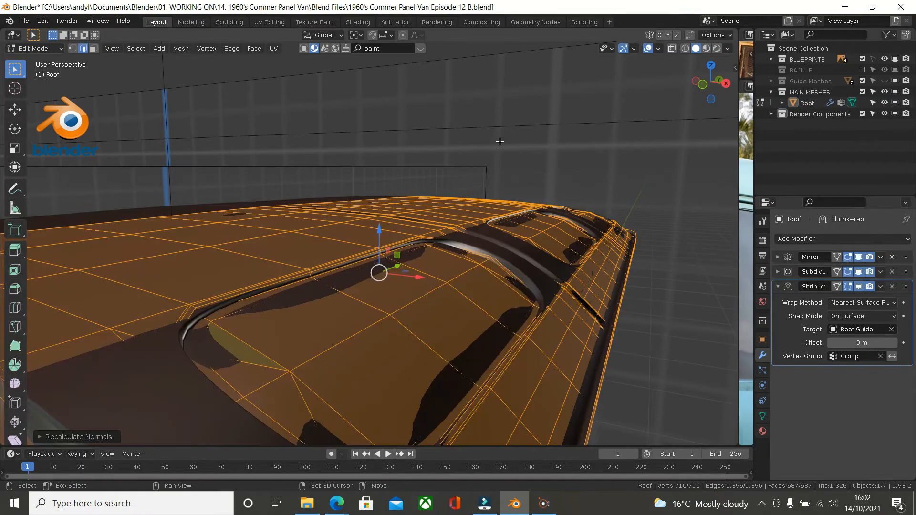
# Examine the shading of the roof's panel recesses and ribs from several angles, in both Object Mode and Edit Mode
pyautogui.moveTo(499, 141); pyautogui.dragTo(408, 234, button='middle')
pyautogui.press('Tab')
pyautogui.press('Tab')
pyautogui.moveTo(485, 206); pyautogui.dragTo(500, 200, button='middle')
pyautogui.moveTo(426, 201); pyautogui.dragTo(368, 233, button='middle')
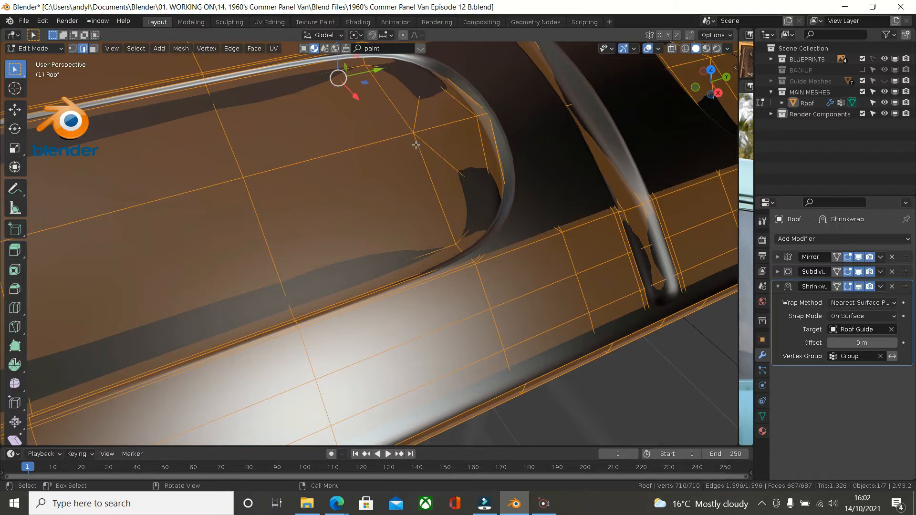
pyautogui.keyDown('shift'); pyautogui.moveTo(415, 119); pyautogui.dragTo(420, 169, button='middle'); pyautogui.keyUp('shift')
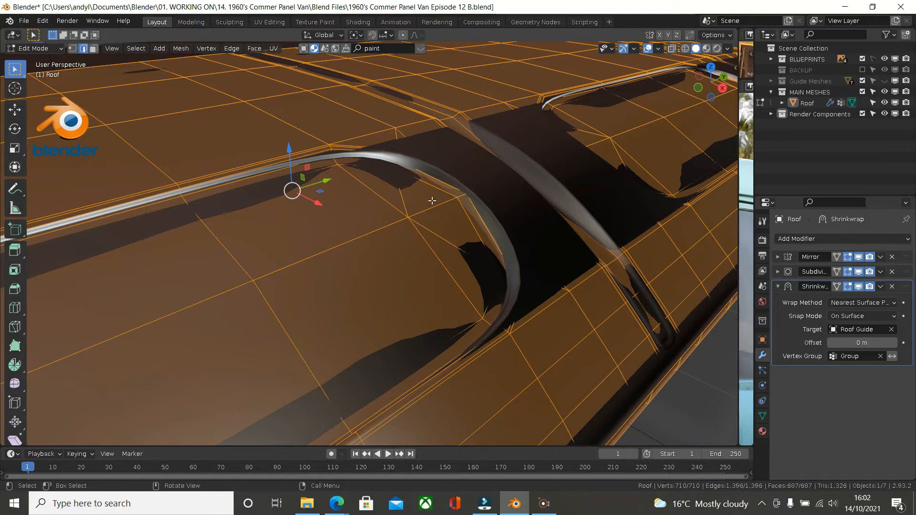
pyautogui.scroll(-8, 436, 233)
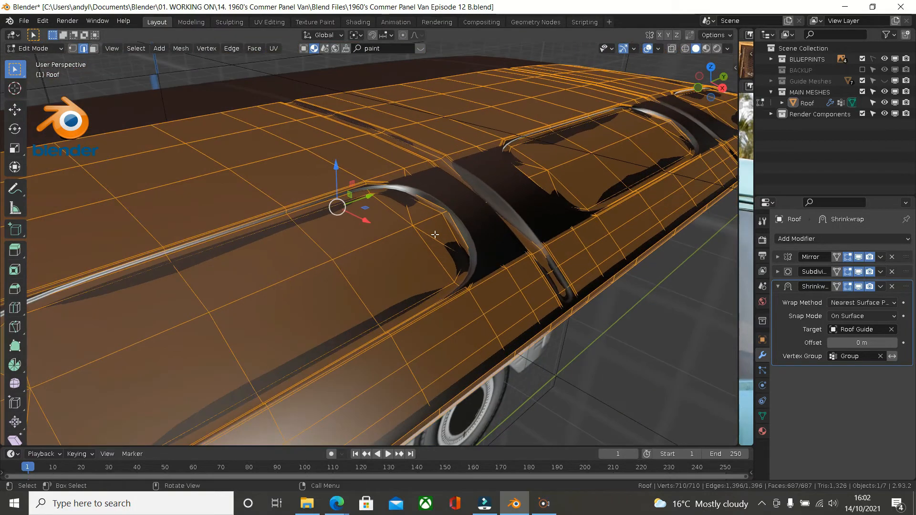
pyautogui.scroll(-4, 428, 236)
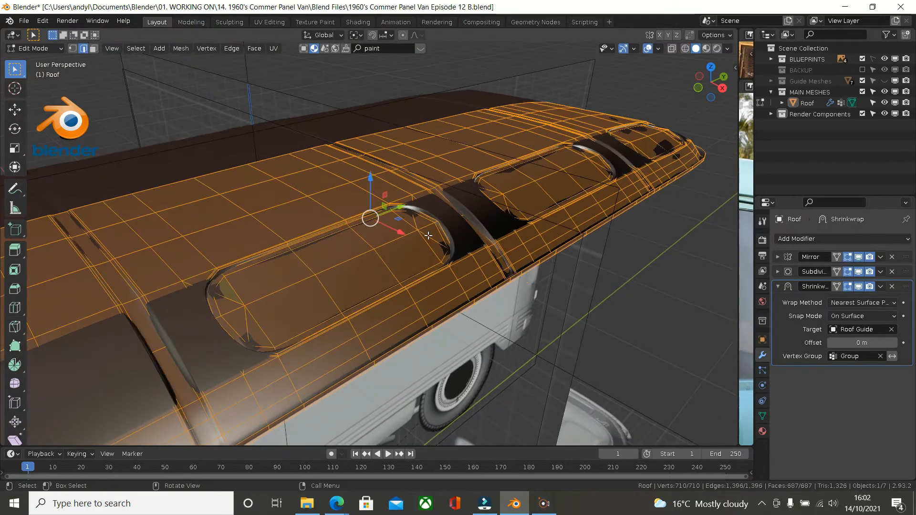
# Check the roof surface around the inset side panels with nothing selected, and reopen the Roof mesh for editing
pyautogui.scroll(5, 504, 211)
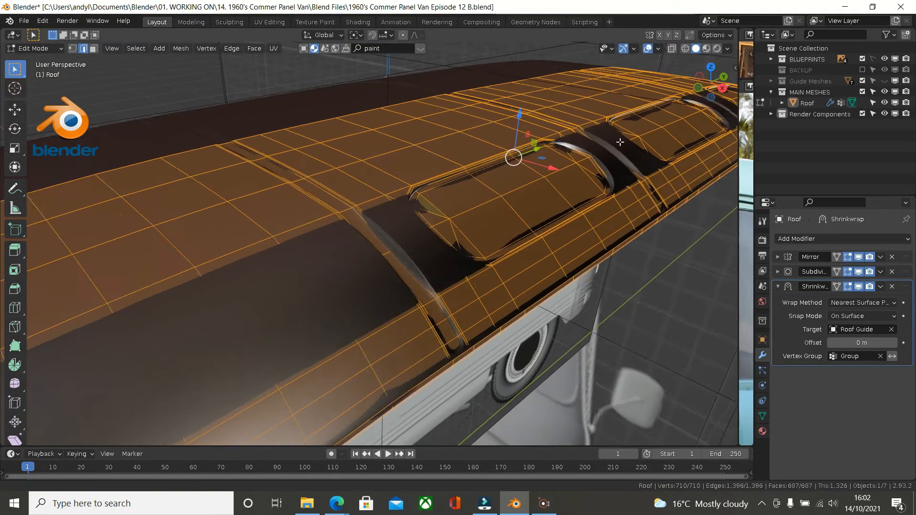
pyautogui.scroll(-2, 498, 217)
pyautogui.moveTo(477, 229); pyautogui.dragTo(358, 235, button='middle')
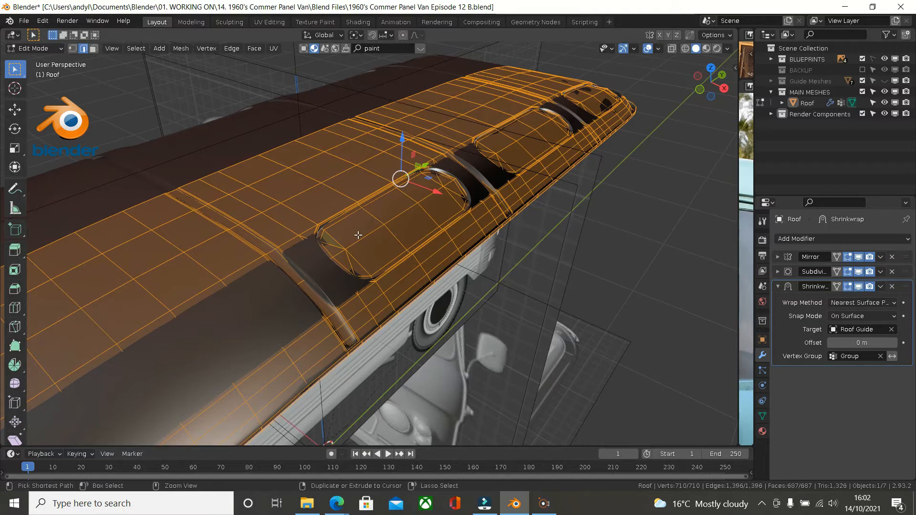
pyautogui.press('Tab')
pyautogui.hotkey('alt', 'a')
pyautogui.press('Tab')
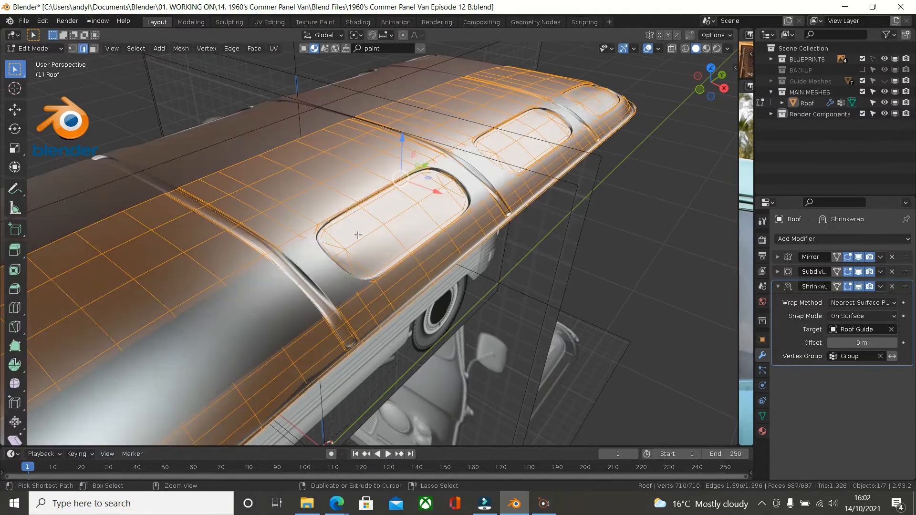
pyautogui.keyDown('alt'); pyautogui.click(358, 235); pyautogui.keyUp('alt')
pyautogui.press('Tab')
pyautogui.hotkey('alt', 'a')
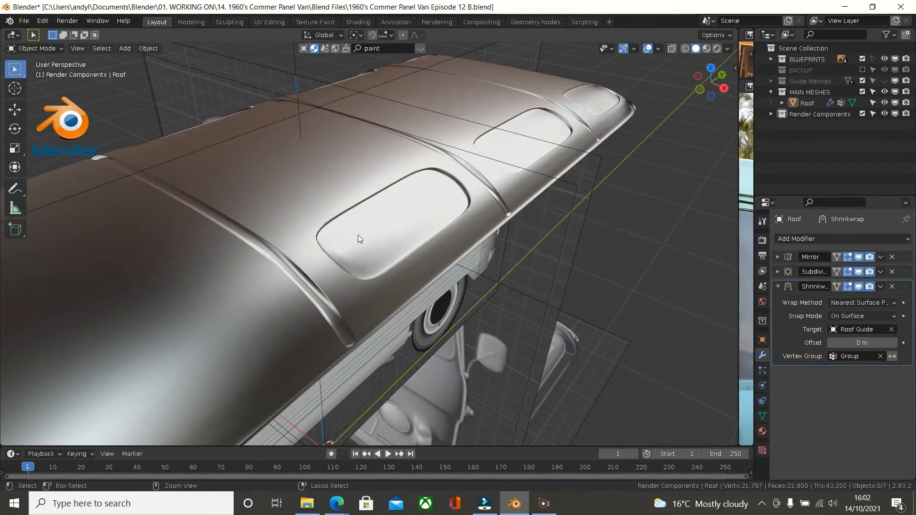
pyautogui.click(358, 237)
pyautogui.press('Tab')
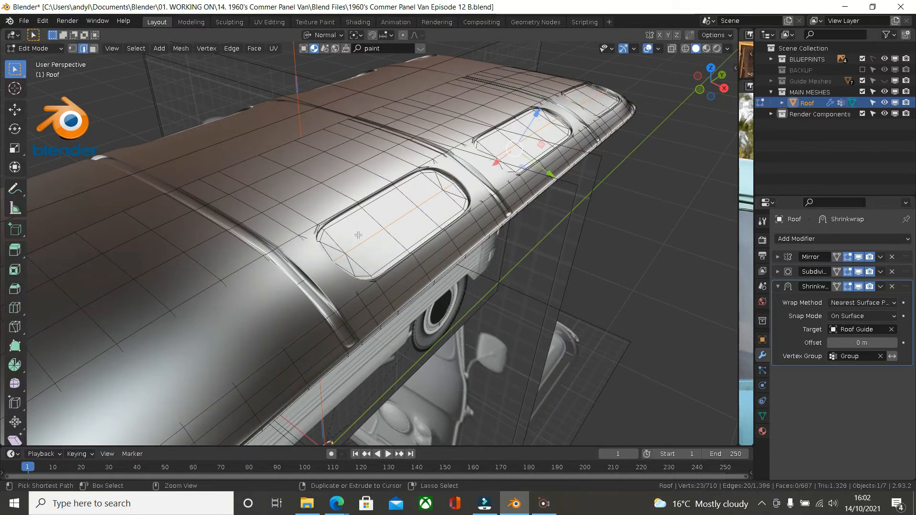
# Try to select the inset panel through its edge loop and linked vertices
pyautogui.keyDown('alt'); pyautogui.click(358, 235); pyautogui.keyUp('alt')
pyautogui.keyDown('alt'); pyautogui.click(358, 235); pyautogui.keyUp('alt')
pyautogui.keyDown('alt'); pyautogui.click(358, 234); pyautogui.keyUp('alt')
pyautogui.keyDown('alt'); pyautogui.click(359, 235); pyautogui.keyUp('alt')
pyautogui.press('1')
pyautogui.hotkey('ctrl', 'l')
pyautogui.hotkey('shift', 'l')
pyautogui.hotkey('shift', 'l')
# Undo the most recent geometry edits on the roof's inset panels
pyautogui.hotkey('ctrl', 'z')
pyautogui.hotkey('ctrl', 'z')
pyautogui.hotkey('ctrl', 'z')
pyautogui.hotkey('ctrl', 'z')
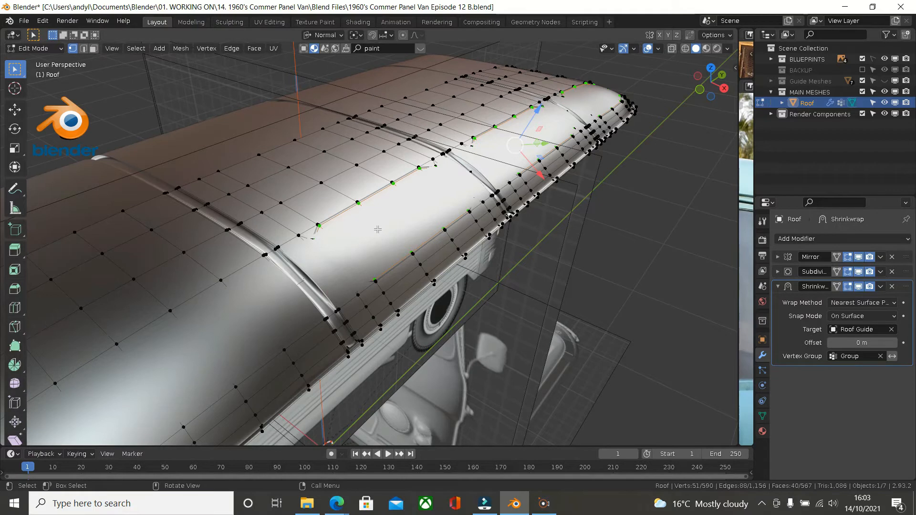
# View the roof from the top and turn off viewport display of its Subdivision and Shrinkwrap modifiers
pyautogui.press('KP_7')
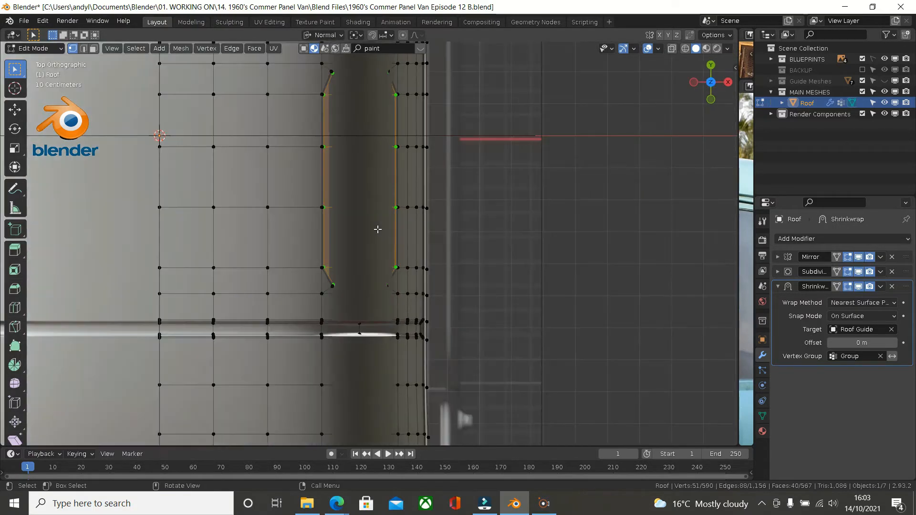
pyautogui.click(859, 286)
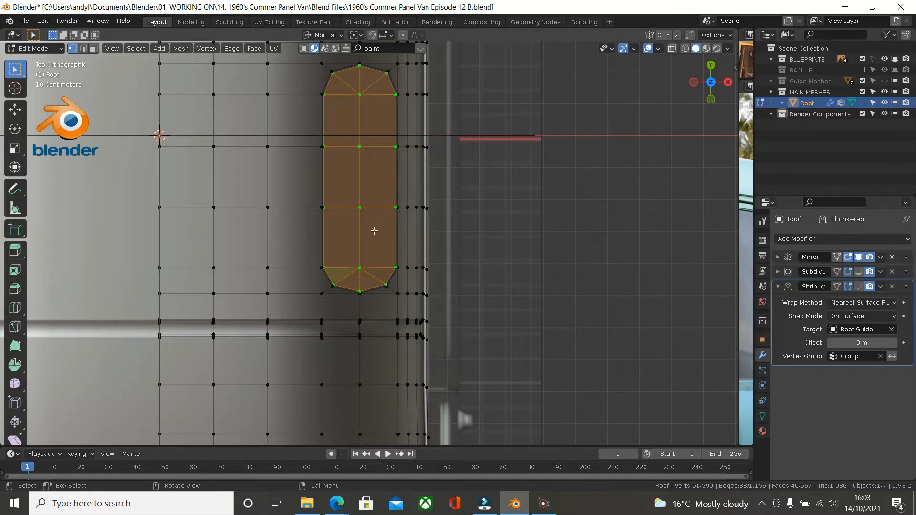
pyautogui.scroll(2, 374, 230)
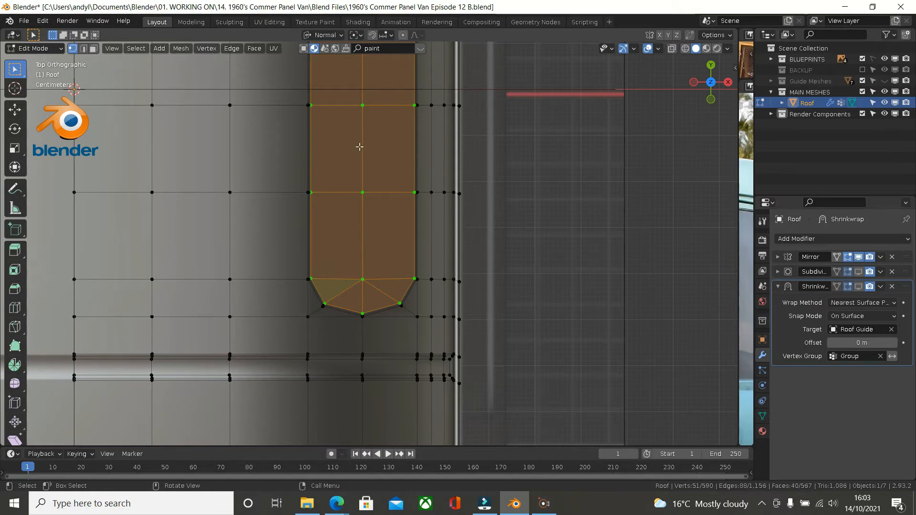
# Add a centred lengthwise loop cut on each side of the inset panel's middle line
pyautogui.hotkey('ctrl', 'r')
pyautogui.click(340, 191)
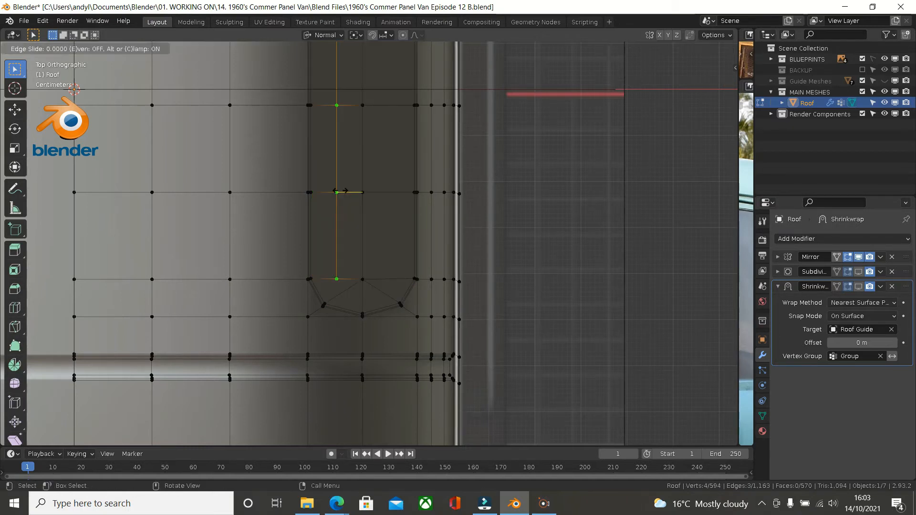
pyautogui.rightClick(340, 191)
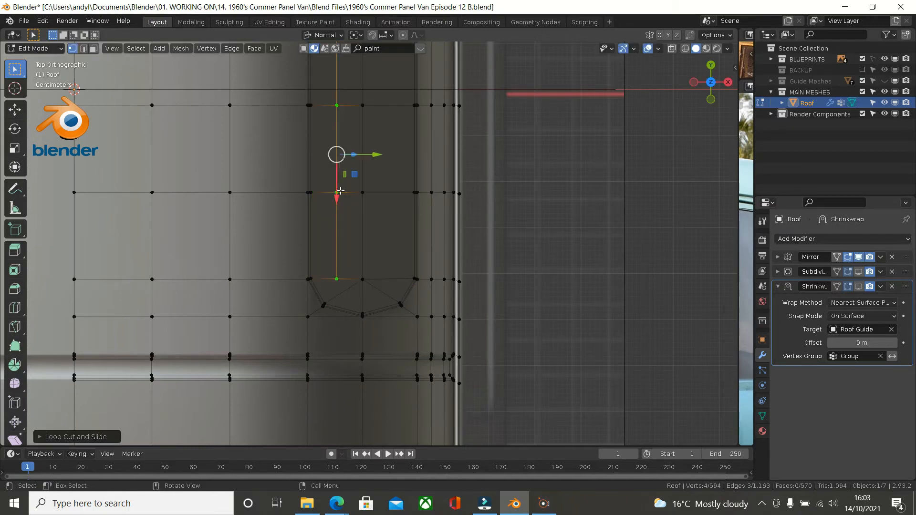
pyautogui.hotkey('ctrl', 'r')
pyautogui.click(391, 200)
pyautogui.rightClick(390, 199)
# Dissolve the two diagonal edges running from the centre vertex to the corner vertices at the panel's lower end
pyautogui.scroll(2, 358, 288)
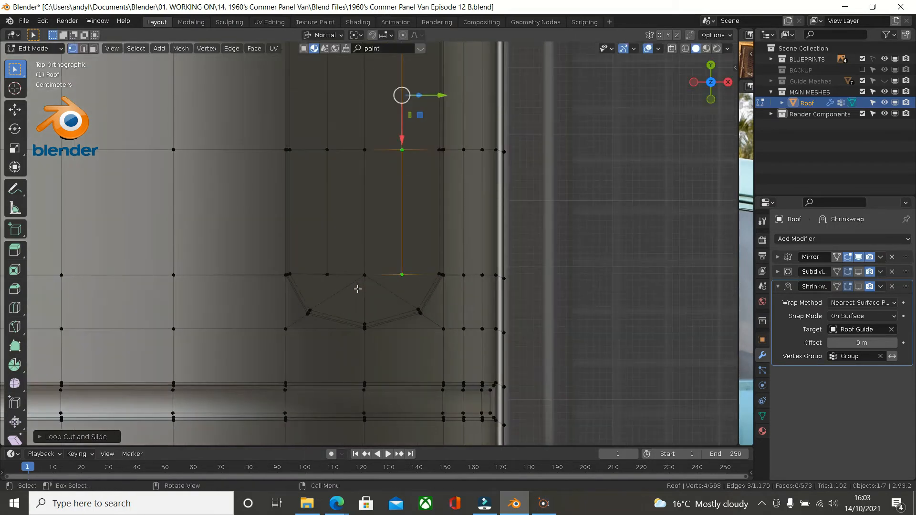
pyautogui.scroll(2, 358, 289)
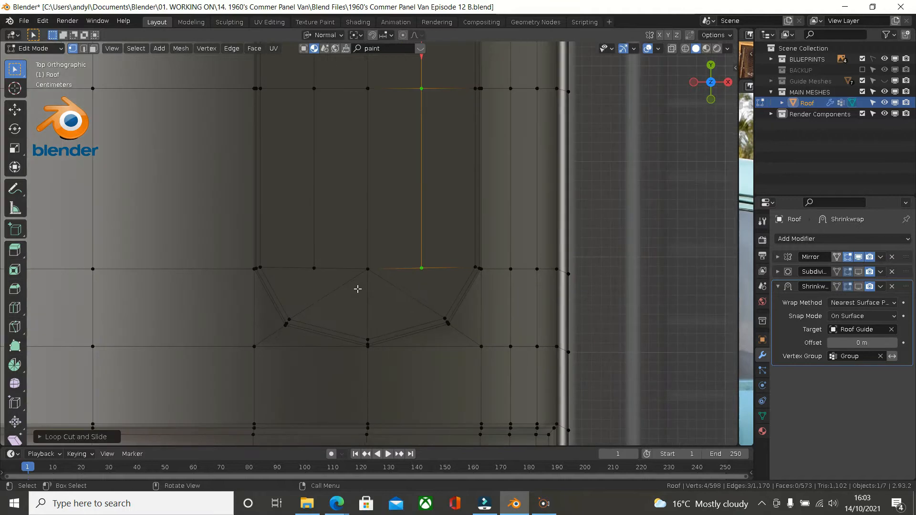
pyautogui.click(301, 317)
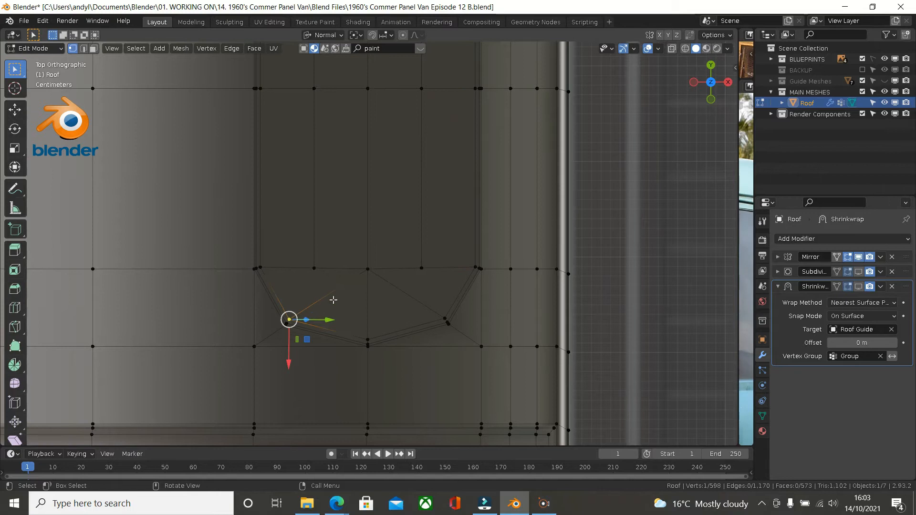
pyautogui.keyDown('shift'); pyautogui.click(368, 272); pyautogui.keyUp('shift')
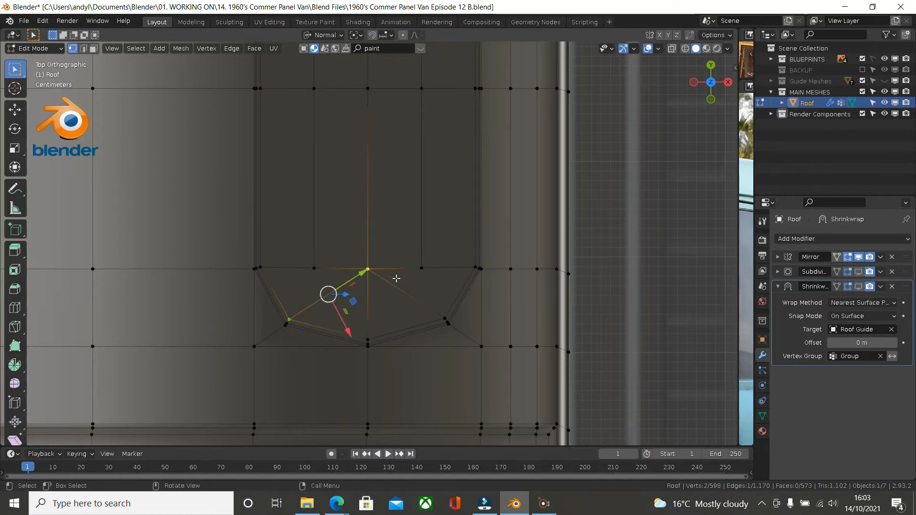
pyautogui.keyDown('shift'); pyautogui.click(371, 275); pyautogui.keyUp('shift')
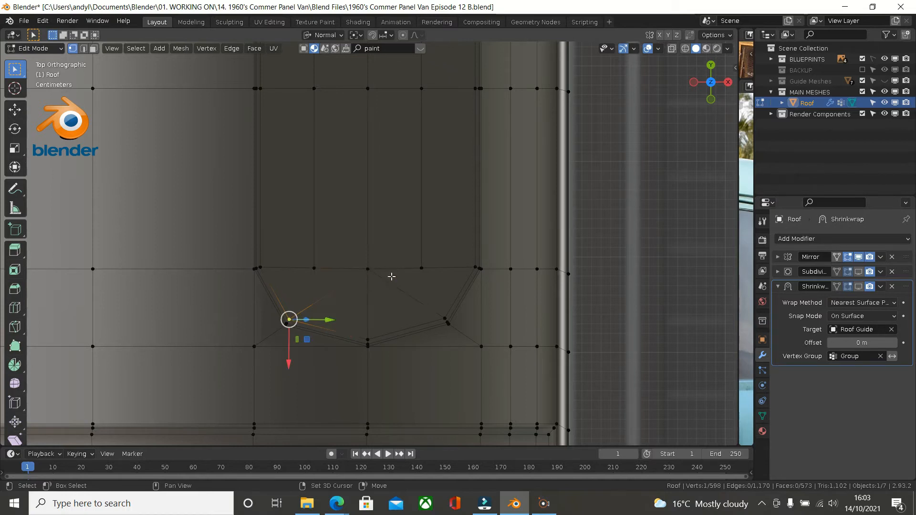
pyautogui.keyDown('shift'); pyautogui.click(374, 275); pyautogui.keyUp('shift')
pyautogui.keyDown('shift'); pyautogui.click(436, 317); pyautogui.keyUp('shift')
pyautogui.press('x')
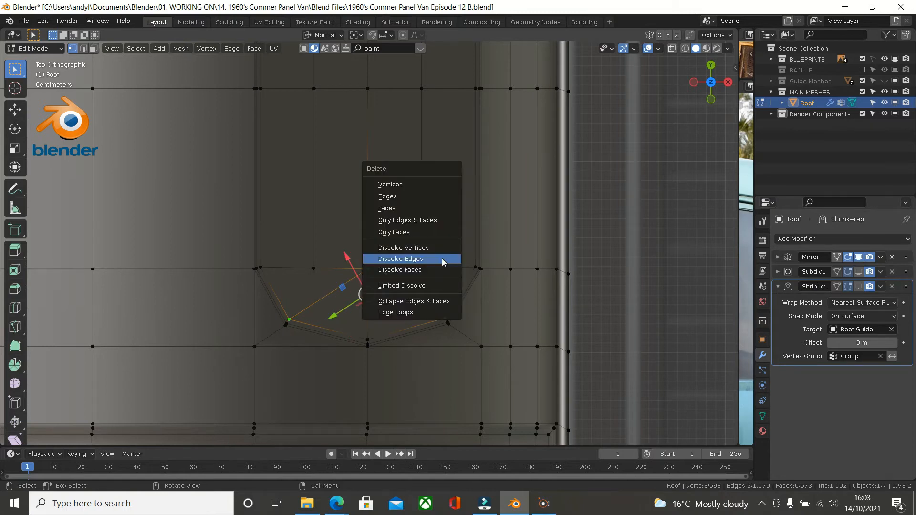
pyautogui.click(443, 262)
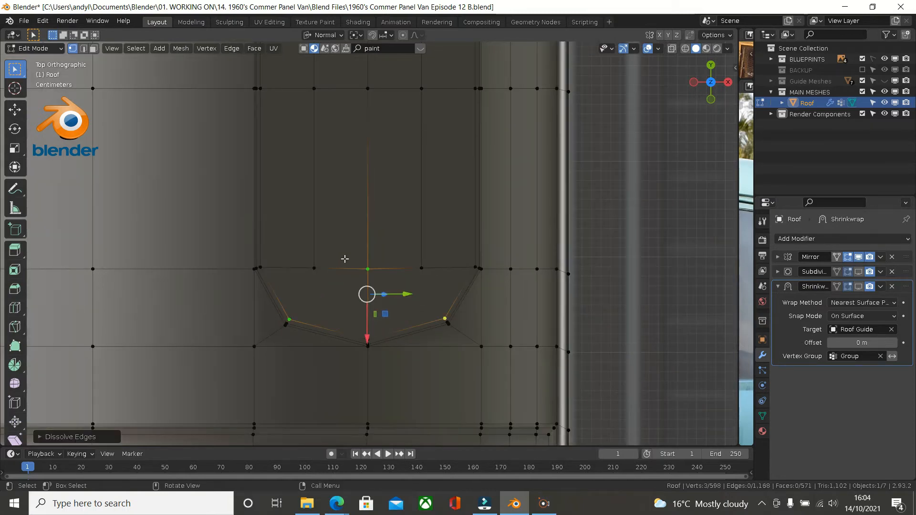
# Connect the lower end vertex of the left loop cut to the panel's lower-left corner vertex with an edge
pyautogui.scroll(1, 344, 259)
pyautogui.scroll(-4, 344, 259)
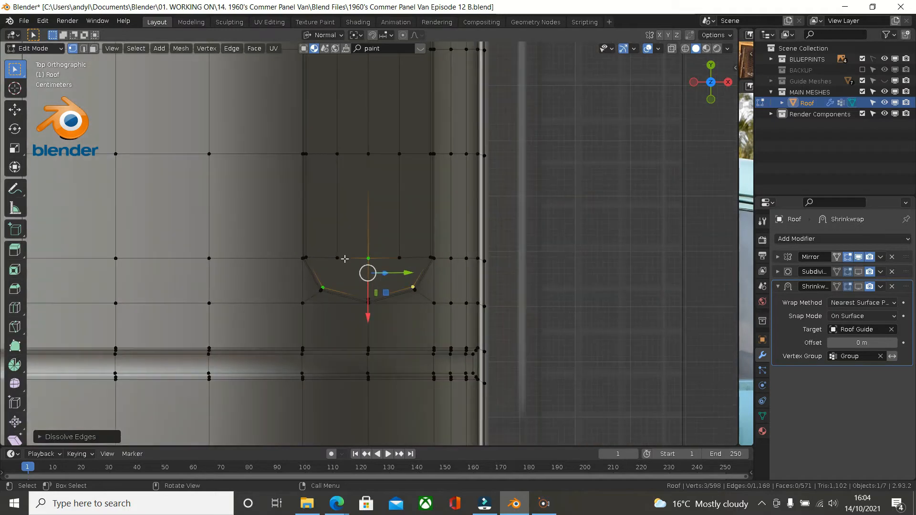
pyautogui.click(337, 258)
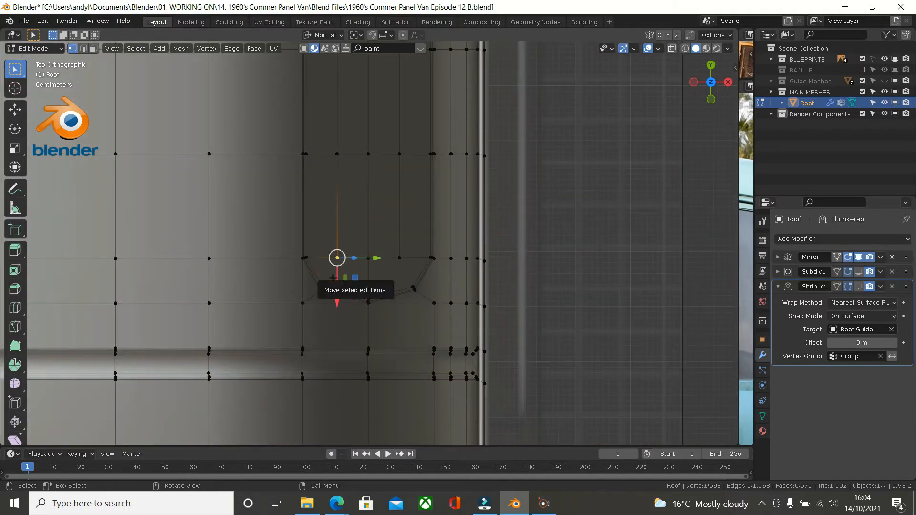
pyautogui.scroll(1, 332, 277)
pyautogui.scroll(3, 332, 278)
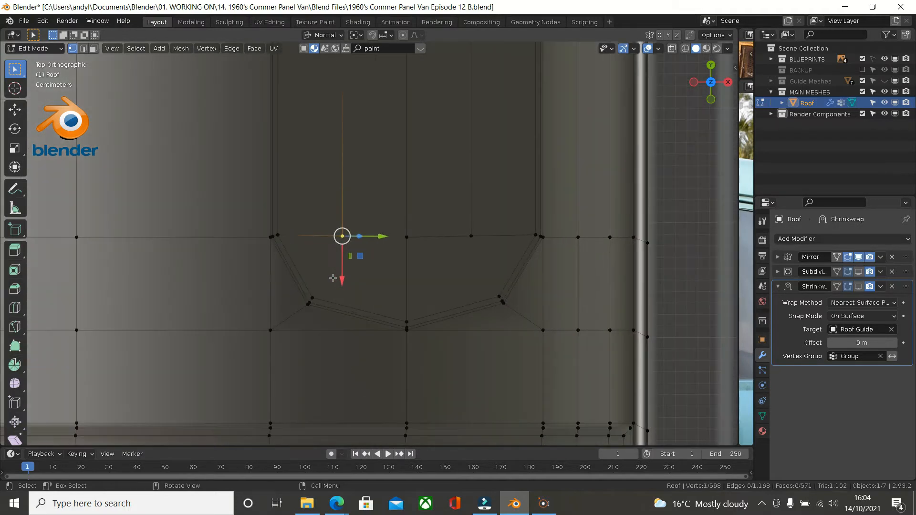
pyautogui.keyDown('shift'); pyautogui.click(312, 299); pyautogui.keyUp('shift')
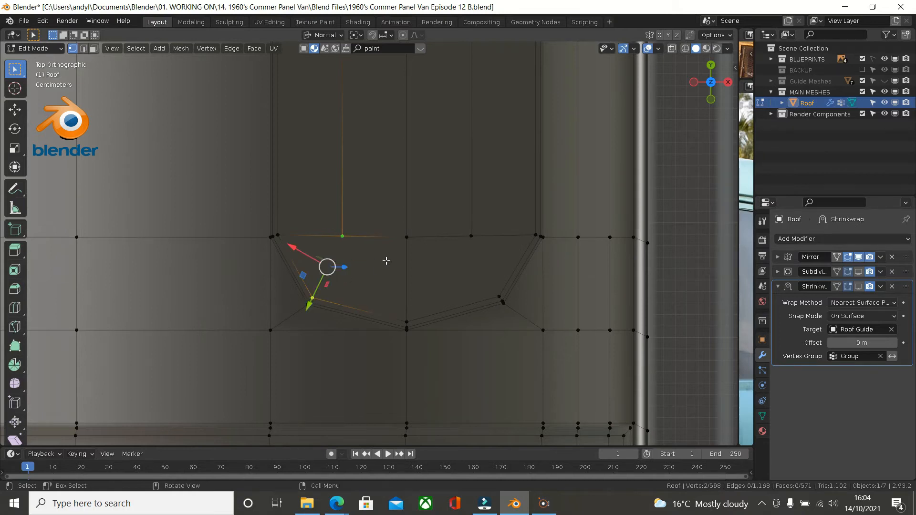
pyautogui.press('m')
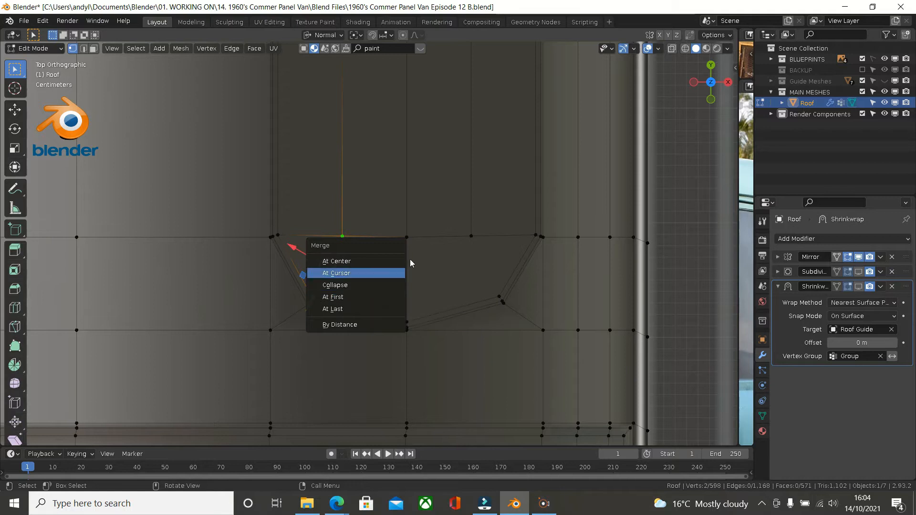
pyautogui.click(466, 273)
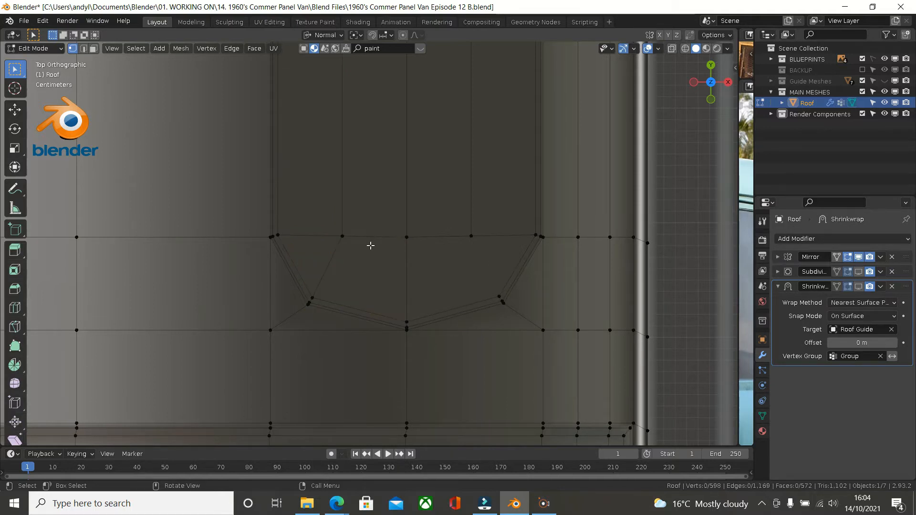
# Slide the left loop cut's lower end vertex outward along its edge, toward the panel's left side
pyautogui.click(346, 237)
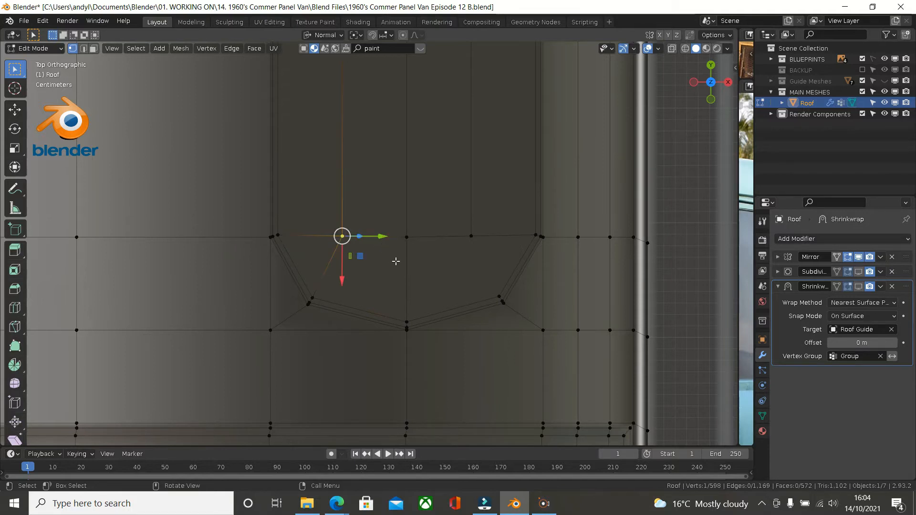
pyautogui.hotkey('shift', 'v')
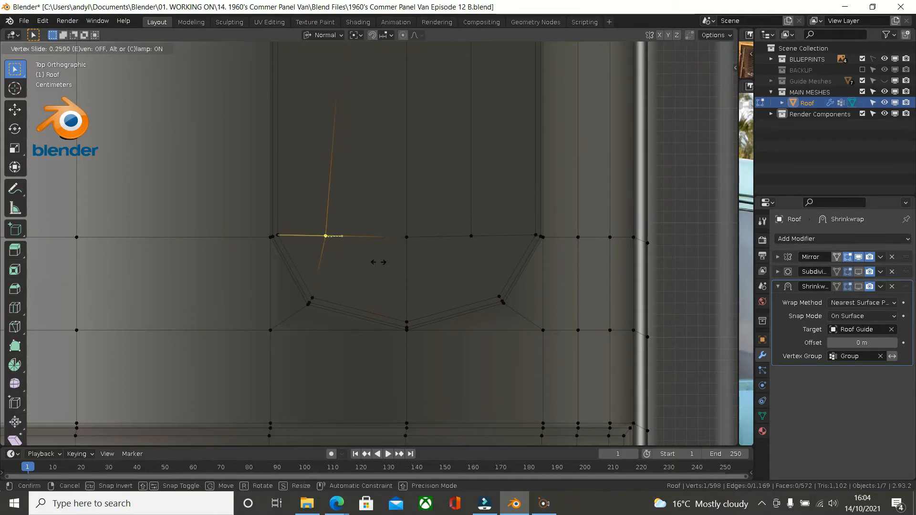
pyautogui.click(387, 261)
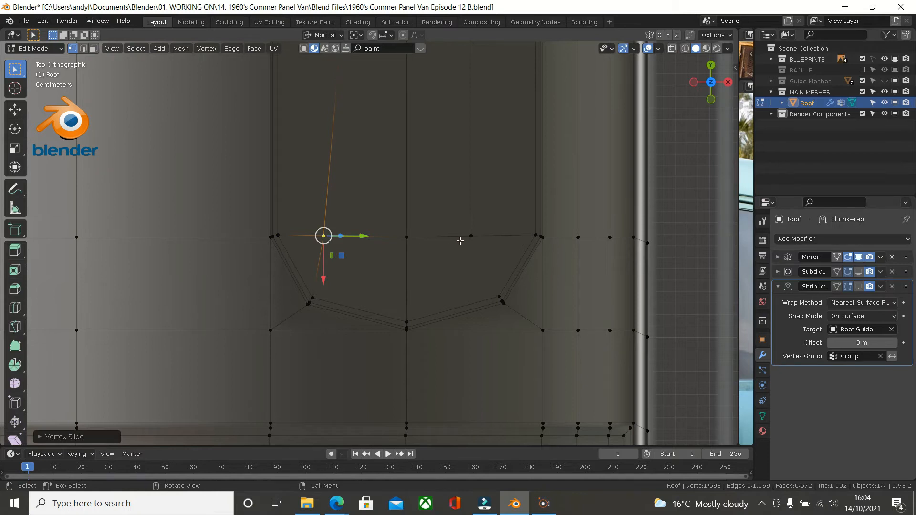
# Connect the right loop cut's lower end vertex to the lower-right corner vertex and slide it slightly toward the panel's right side
pyautogui.click(471, 237)
pyautogui.keyDown('shift'); pyautogui.click(499, 296); pyautogui.keyUp('shift')
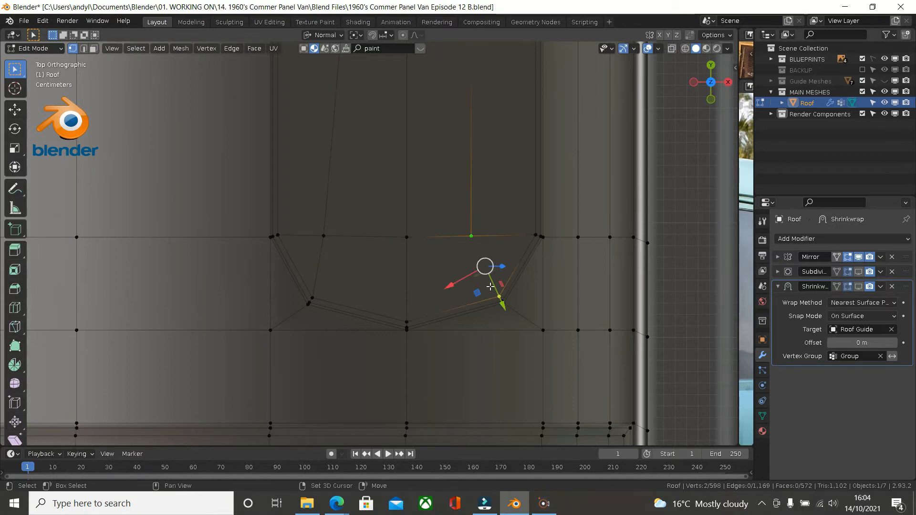
pyautogui.press('j')
pyautogui.click(472, 236)
pyautogui.hotkey('shift', 'v')
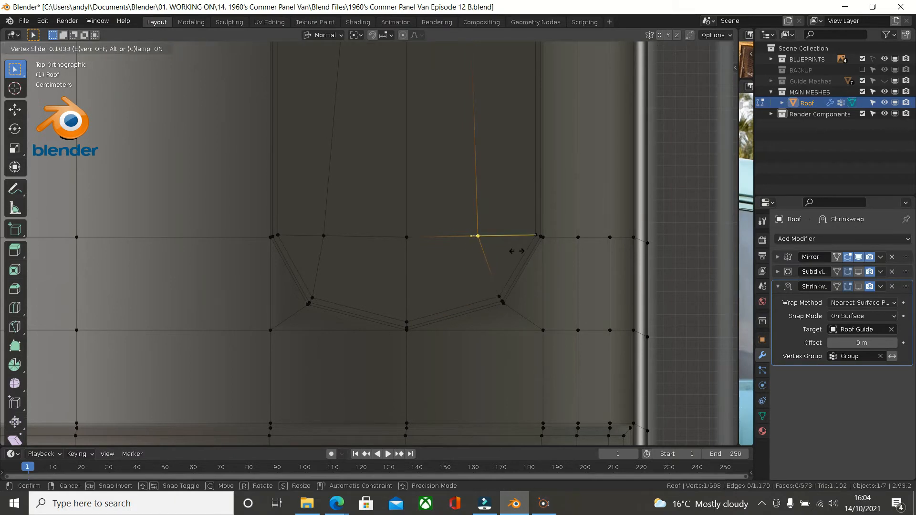
pyautogui.click(521, 249)
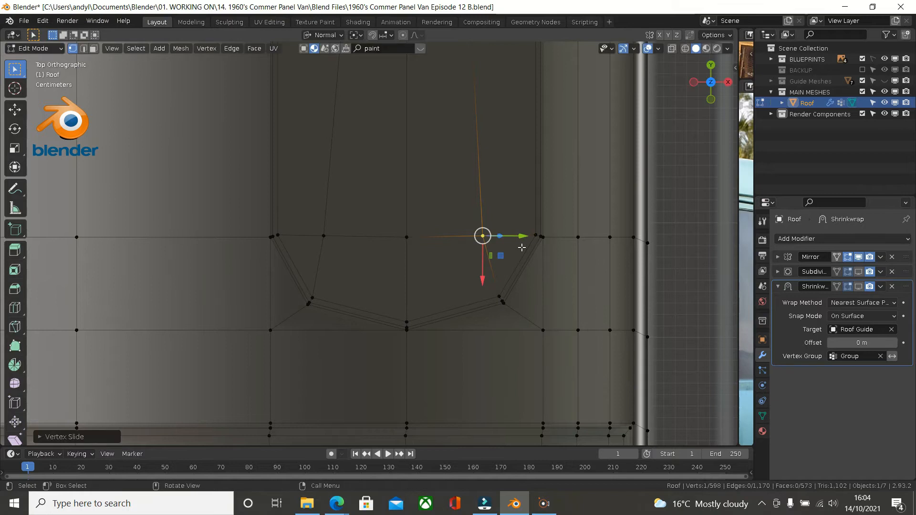
# Dissolve the two diagonal edges running from the centre vertex to the corner vertices at the middle panel's upper end
pyautogui.keyDown('shift'); pyautogui.moveTo(446, 205); pyautogui.dragTo(414, 352, button='middle'); pyautogui.keyUp('shift')
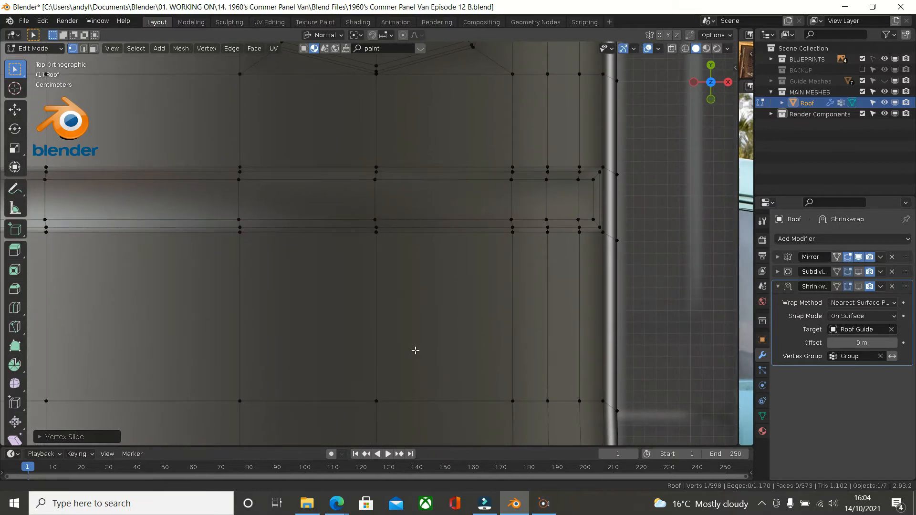
pyautogui.scroll(-2, 415, 341)
pyautogui.keyDown('shift'); pyautogui.moveTo(415, 302); pyautogui.dragTo(309, 301, button='middle'); pyautogui.keyUp('shift')
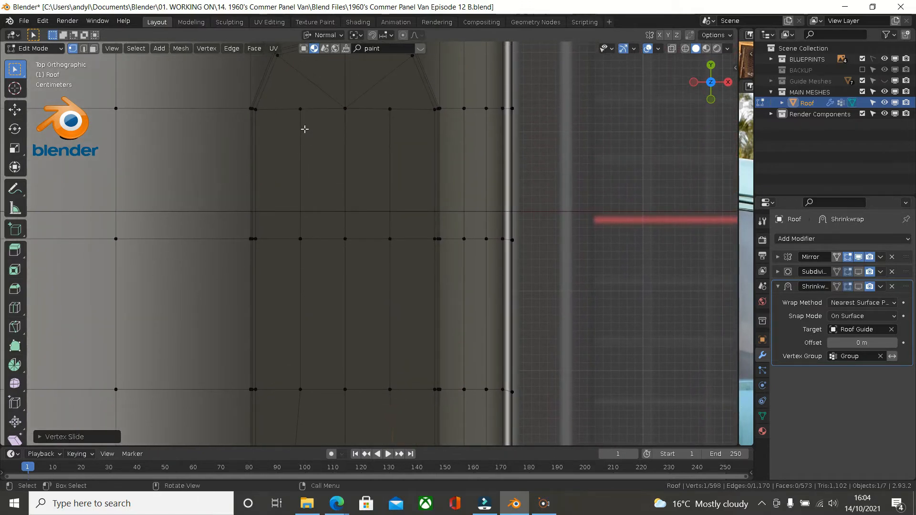
pyautogui.keyDown('shift'); pyautogui.moveTo(304, 129); pyautogui.dragTo(300, 200, button='middle'); pyautogui.keyUp('shift')
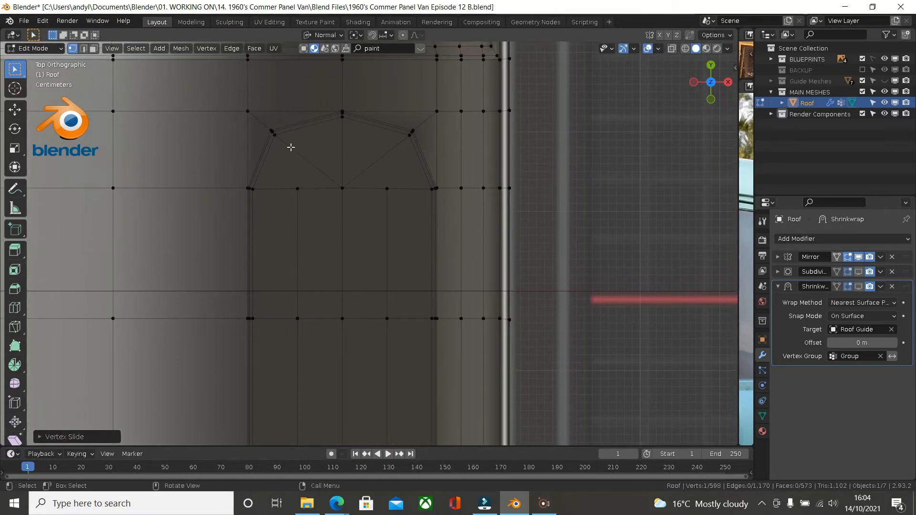
pyautogui.click(274, 135)
pyautogui.keyDown('shift'); pyautogui.click(341, 189); pyautogui.keyUp('shift')
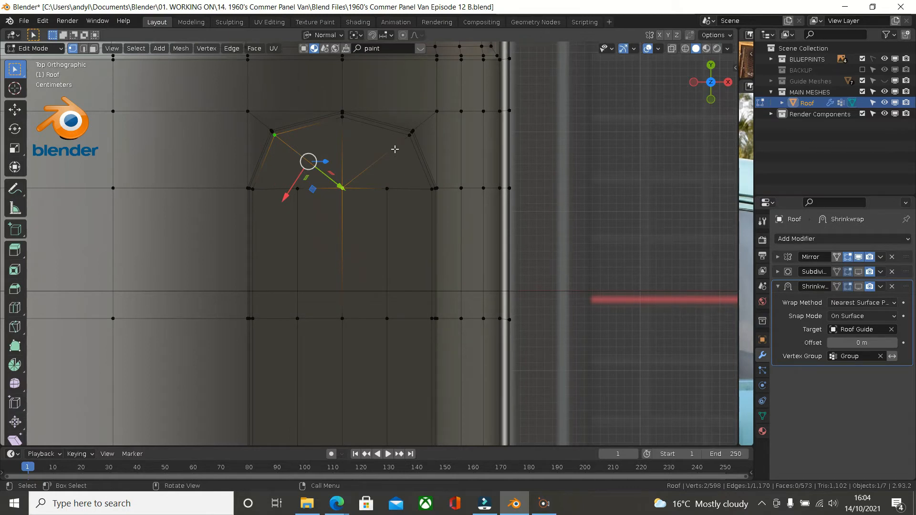
pyautogui.press('x')
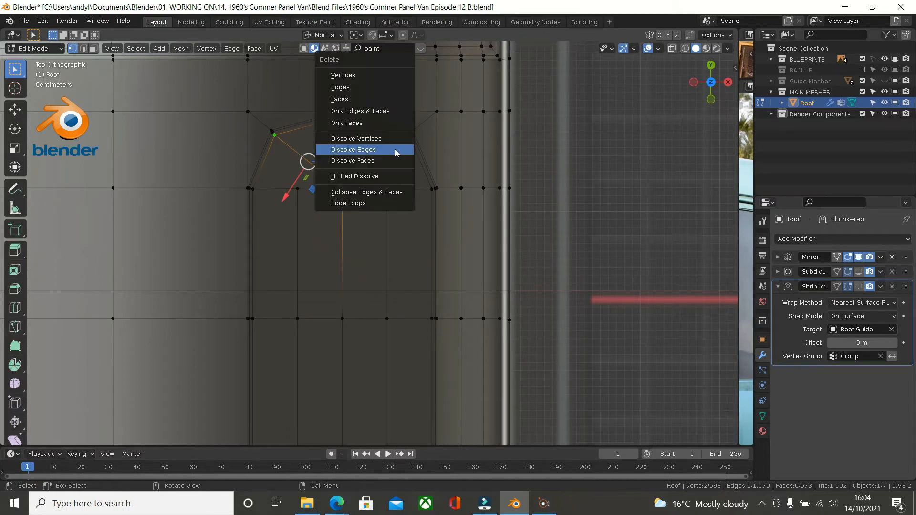
pyautogui.click(395, 151)
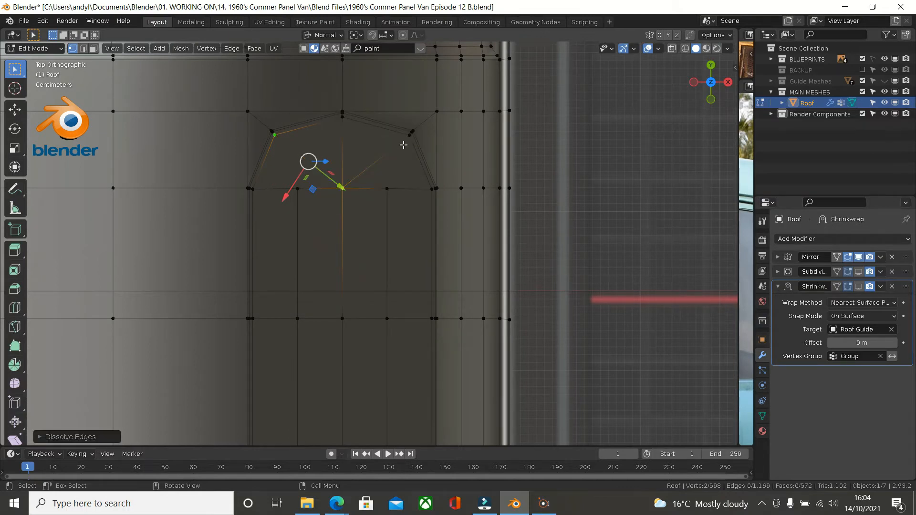
pyautogui.click(409, 136)
pyautogui.keyDown('shift'); pyautogui.click(346, 187); pyautogui.keyUp('shift')
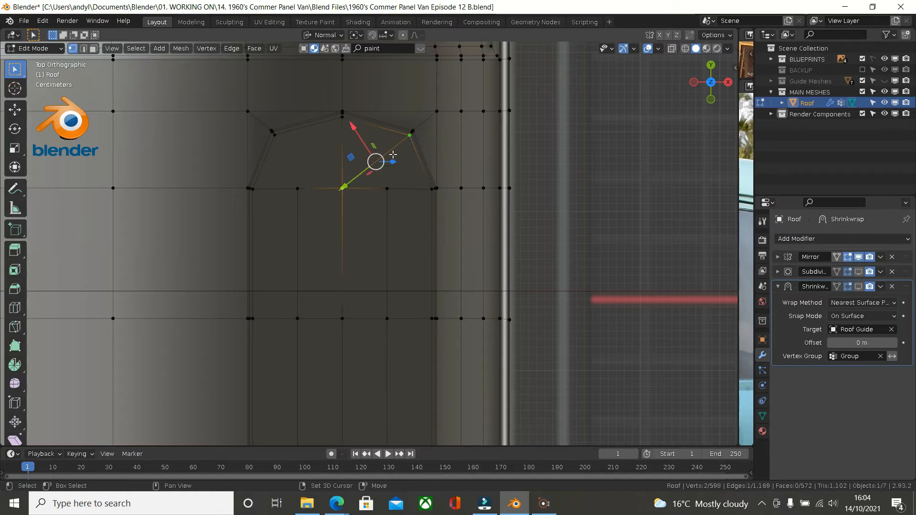
pyautogui.press('x')
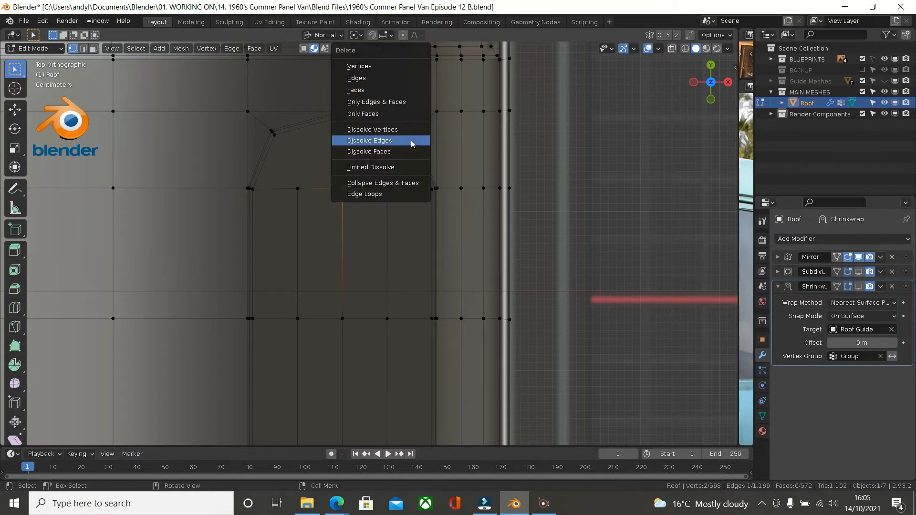
pyautogui.click(411, 140)
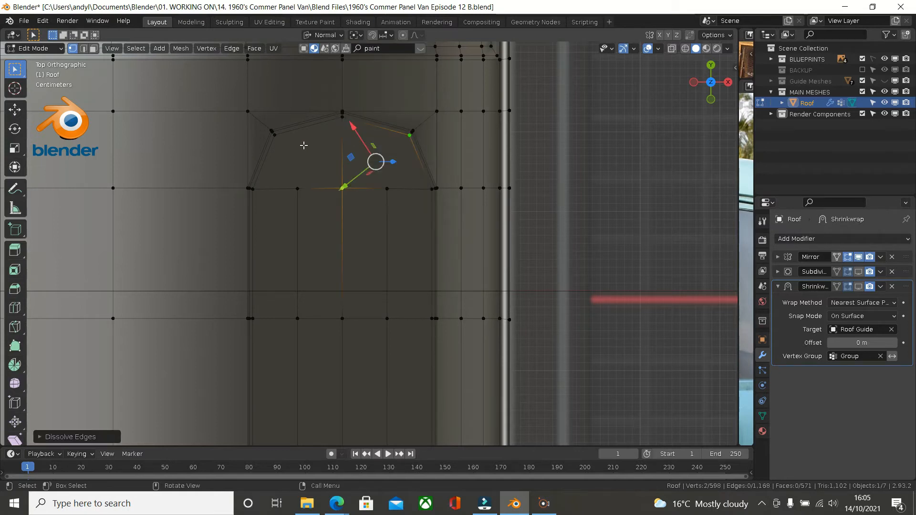
# Connect the upper end vertices of the left and right loop cuts to the panel's upper-left and upper-right corner vertices
pyautogui.click(282, 152)
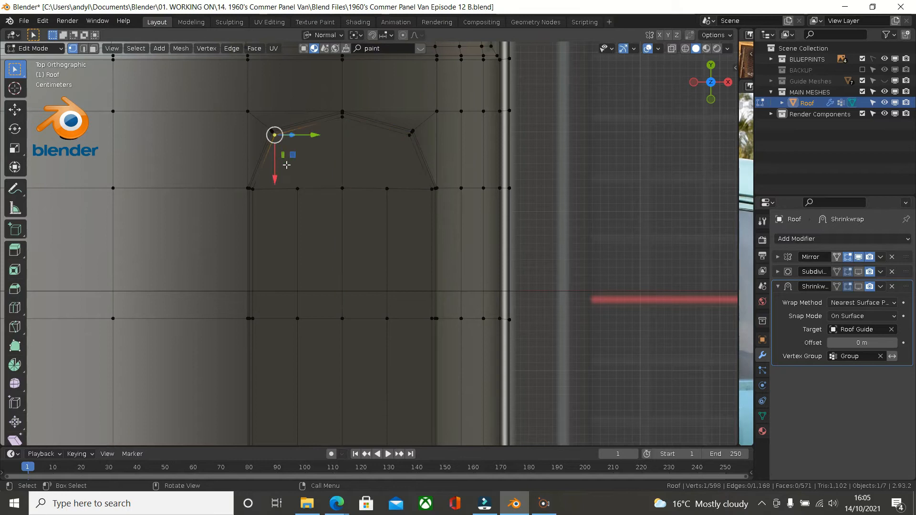
pyautogui.keyDown('shift'); pyautogui.click(295, 191); pyautogui.keyUp('shift')
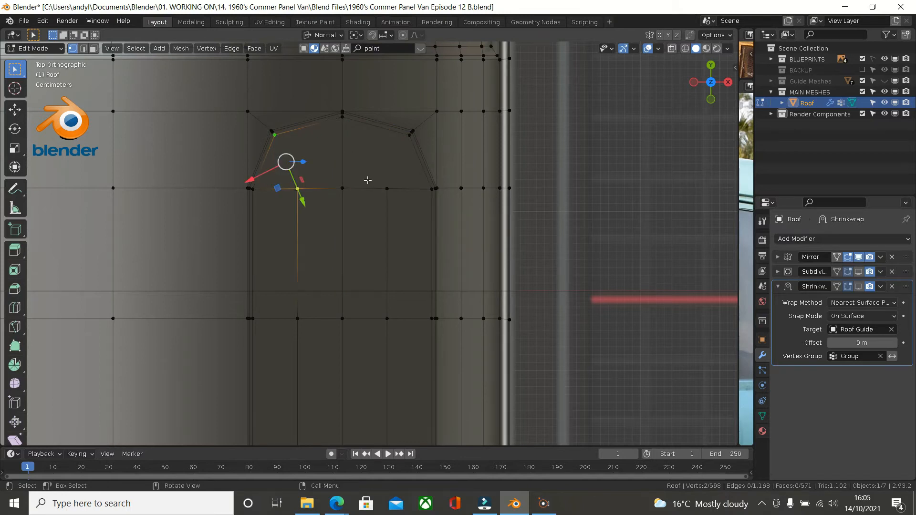
pyautogui.press('j')
pyautogui.click(409, 136)
pyautogui.keyDown('shift'); pyautogui.click(389, 191); pyautogui.keyUp('shift')
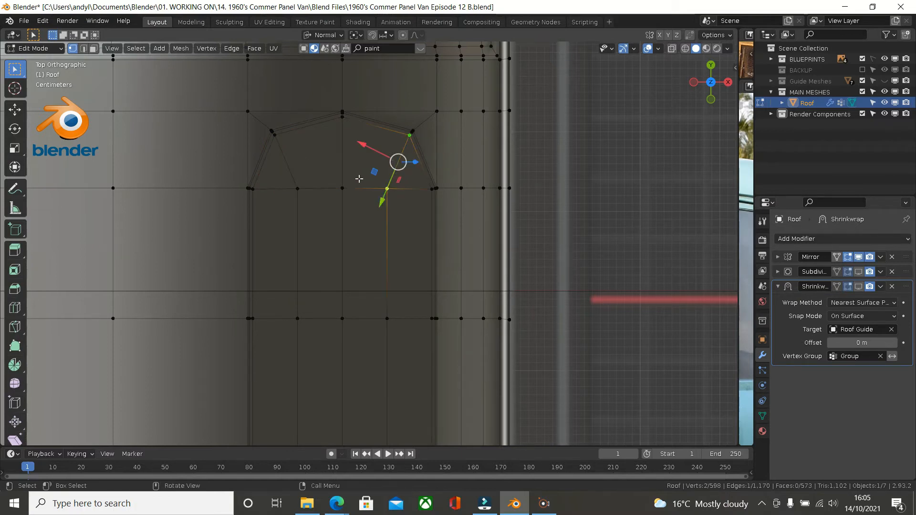
# Slide the upper end vertices of both loop cuts slightly outward along their edges, toward the panel's left and right sides
pyautogui.click(300, 190)
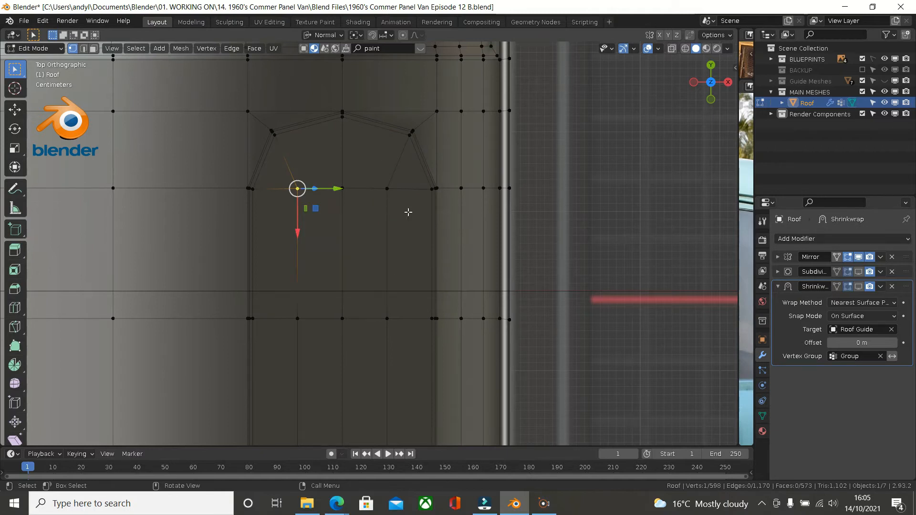
pyautogui.press('g')
pyautogui.press('g')
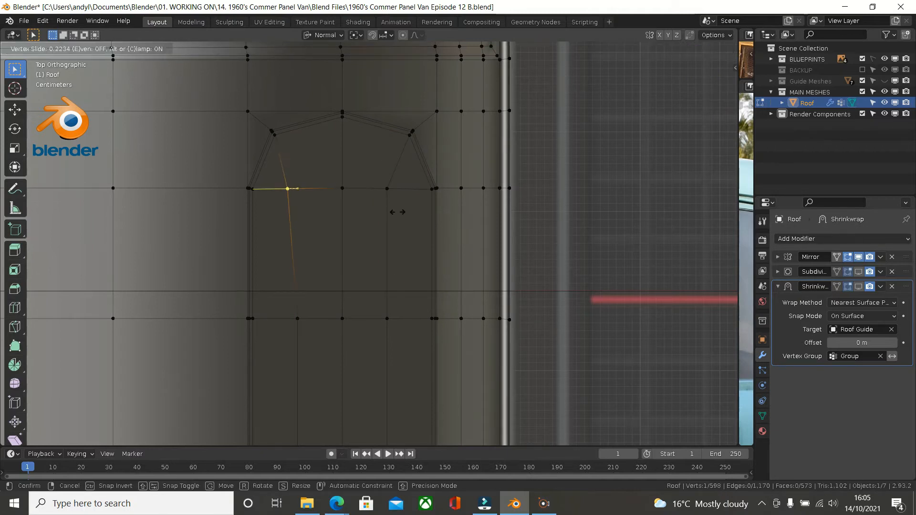
pyautogui.click(395, 212)
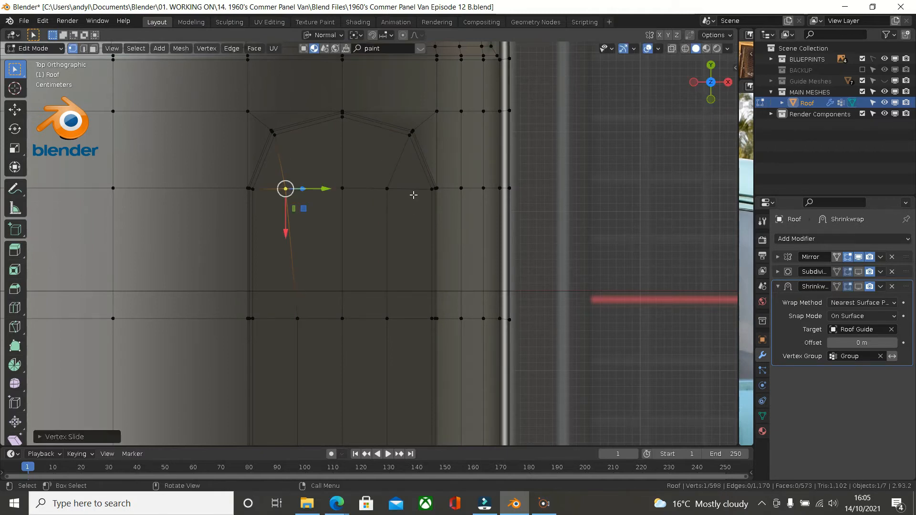
pyautogui.click(388, 189)
pyautogui.press('g')
pyautogui.press('g')
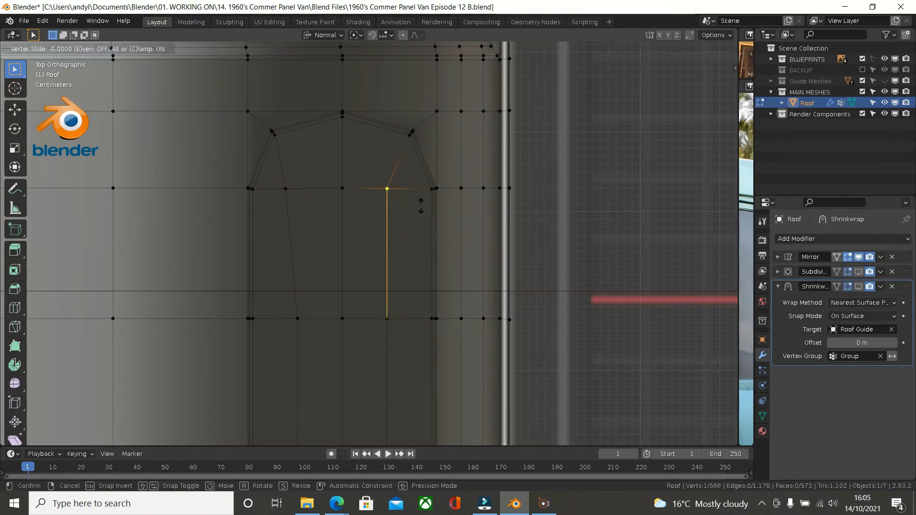
pyautogui.click(430, 206)
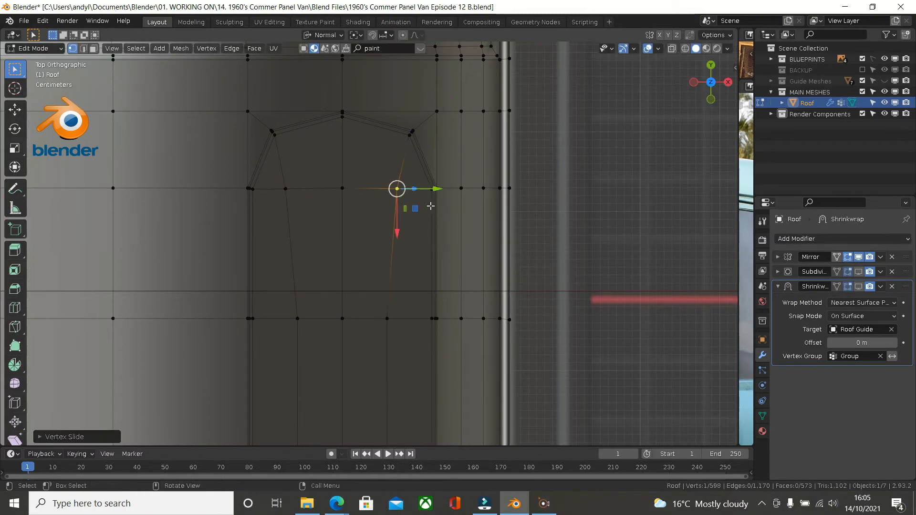
# Dissolve the diagonal edge between the centre vertex and the lower-left corner vertex at the lower end of the next panel up
pyautogui.scroll(-1, 386, 230)
pyautogui.scroll(-1, 386, 230)
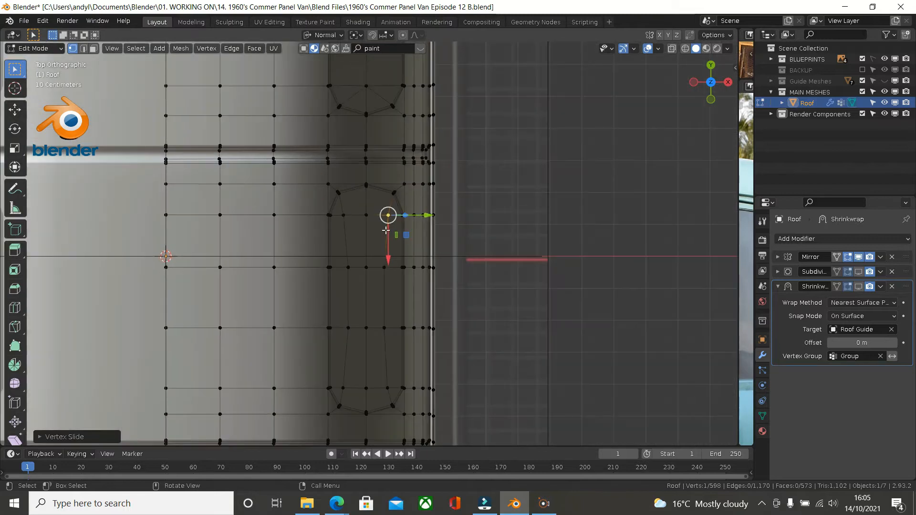
pyautogui.scroll(3, 358, 246)
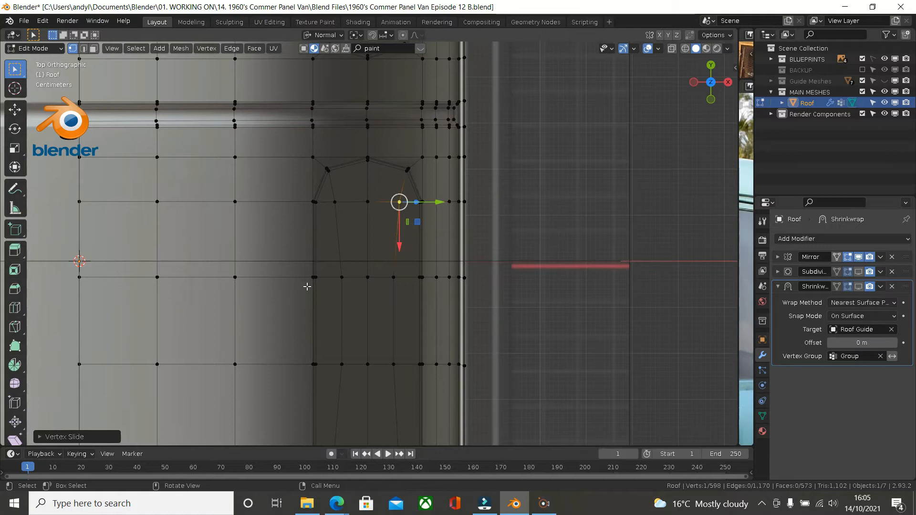
pyautogui.scroll(-2, 417, 269)
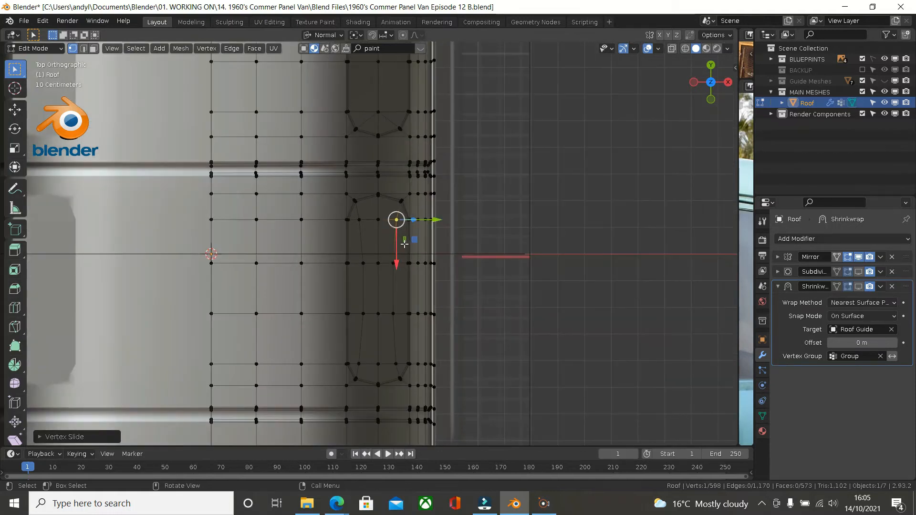
pyautogui.keyDown('shift'); pyautogui.moveTo(395, 245); pyautogui.dragTo(370, 376, button='middle'); pyautogui.keyUp('shift')
pyautogui.scroll(5, 343, 253)
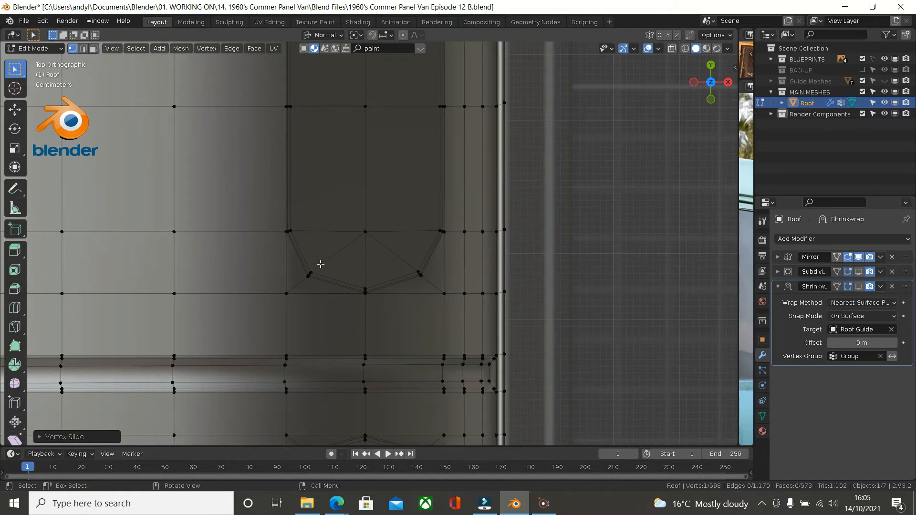
pyautogui.click(310, 273)
pyautogui.keyDown('shift'); pyautogui.click(368, 233); pyautogui.keyUp('shift')
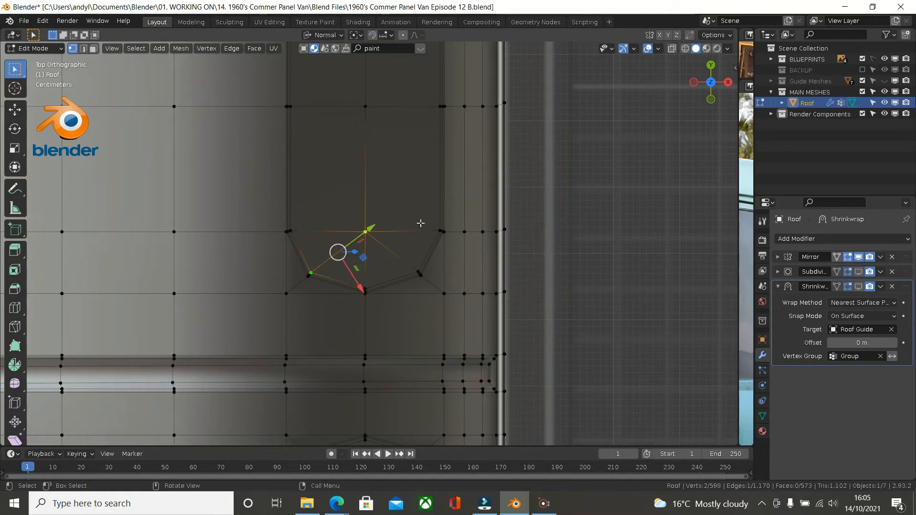
pyautogui.press('x')
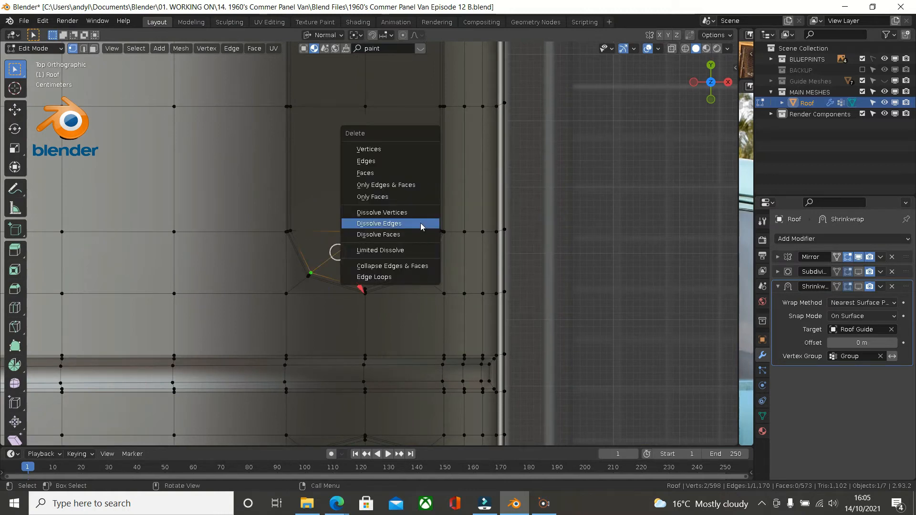
pyautogui.click(422, 225)
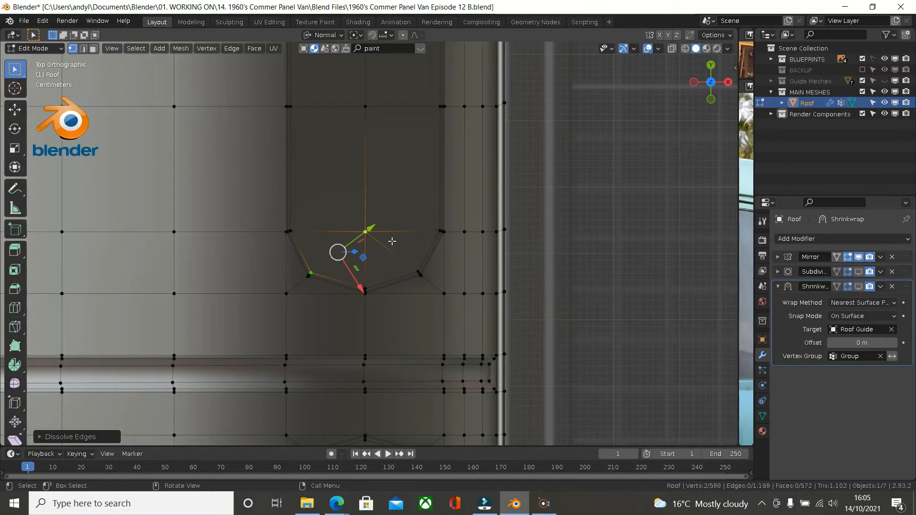
# Dissolve the remaining diagonal edge from the centre vertex to the lower-right corner vertex at that panel's lower end
pyautogui.click(392, 242)
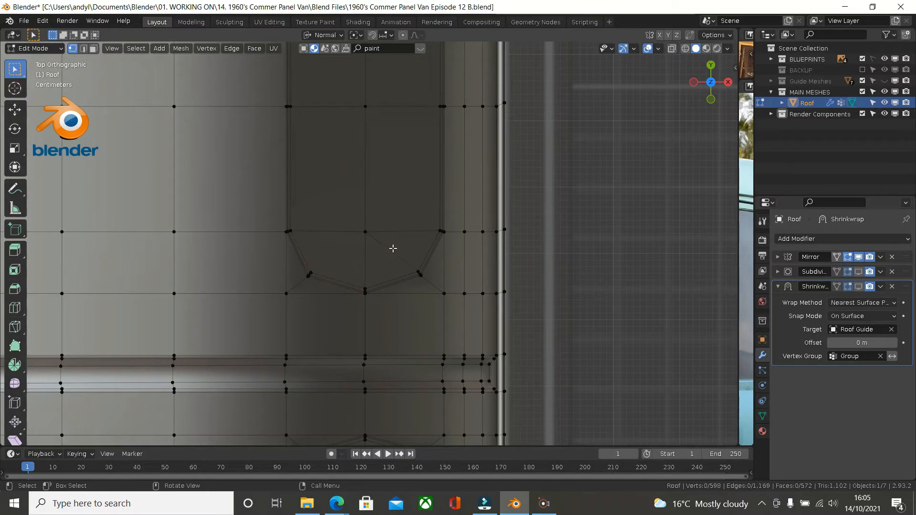
pyautogui.click(405, 266)
pyautogui.press('x')
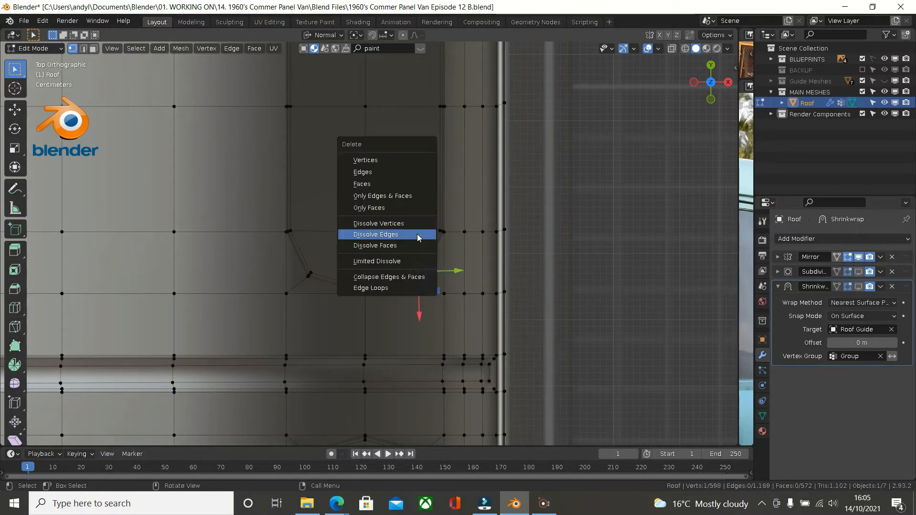
pyautogui.click(417, 234)
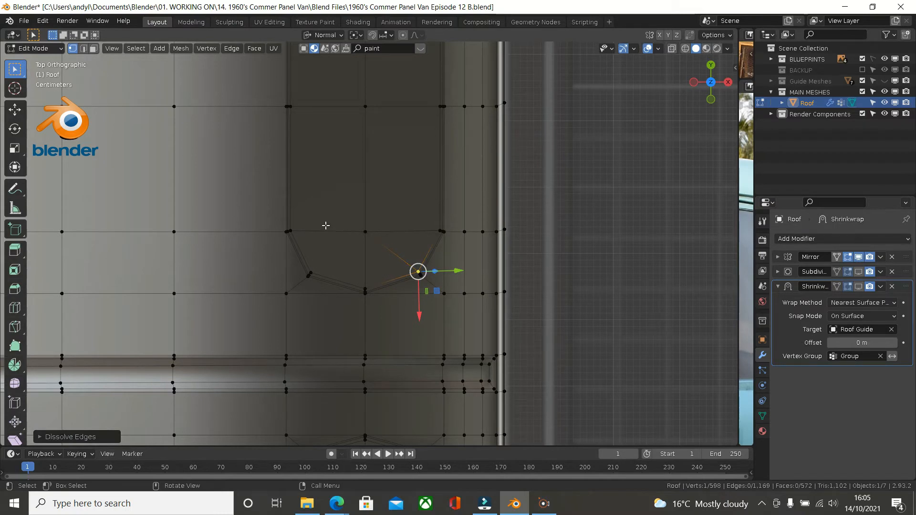
pyautogui.keyDown('shift'); pyautogui.click(364, 231); pyautogui.keyUp('shift')
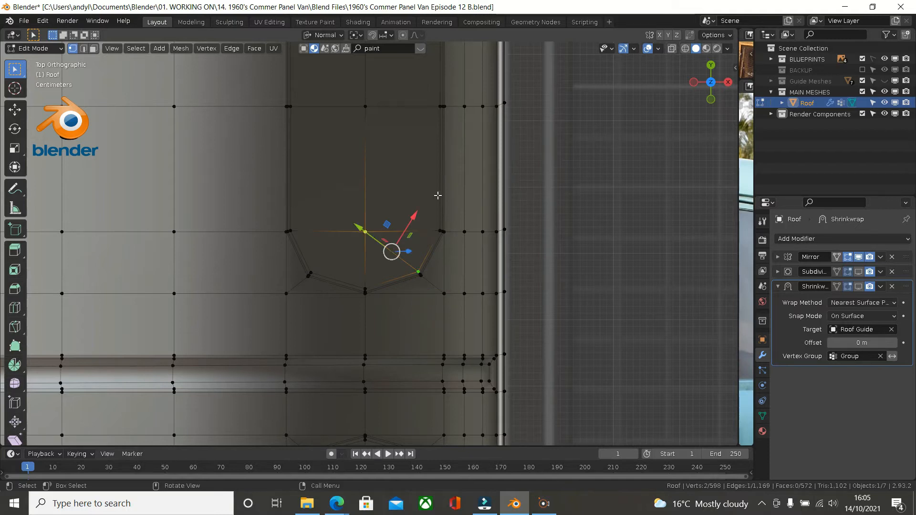
pyautogui.press('x')
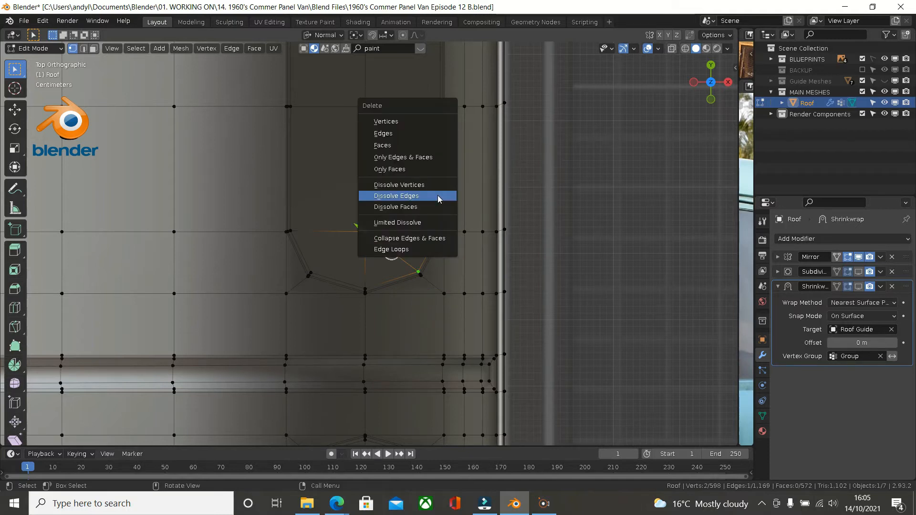
pyautogui.click(438, 199)
# Dissolve the diagonal edge between the centre vertex and the upper-left corner vertex at the panel's upper end
pyautogui.keyDown('shift'); pyautogui.moveTo(362, 156); pyautogui.dragTo(340, 443, button='middle'); pyautogui.keyUp('shift')
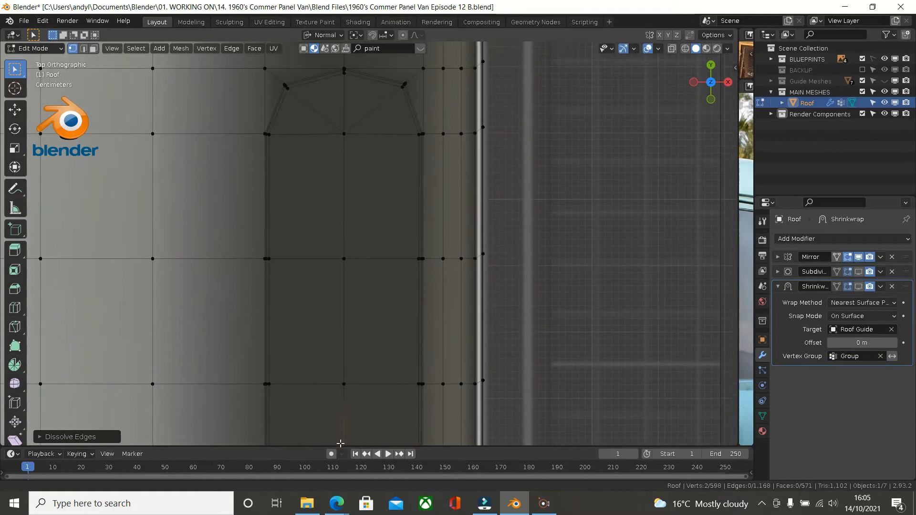
pyautogui.keyDown('shift'); pyautogui.moveTo(319, 205); pyautogui.dragTo(327, 236, button='middle'); pyautogui.keyUp('shift')
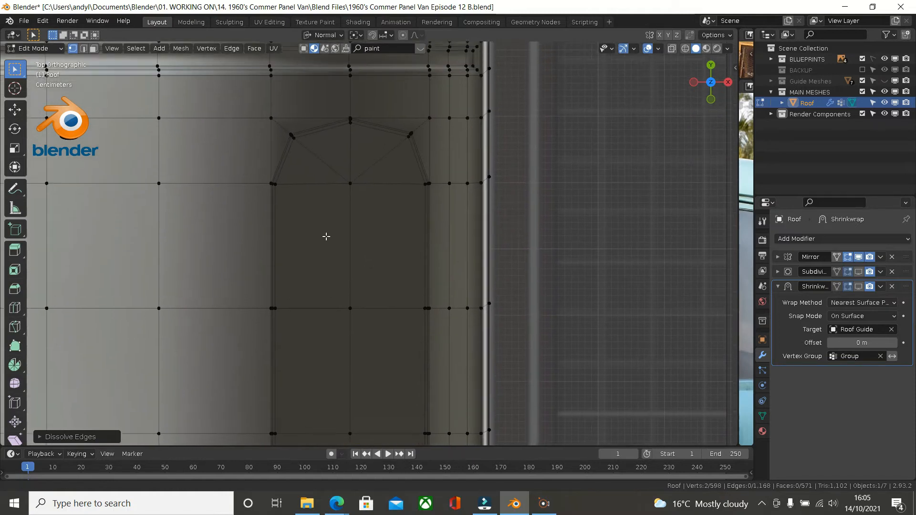
pyautogui.click(293, 142)
pyautogui.keyDown('shift'); pyautogui.click(350, 188); pyautogui.keyUp('shift')
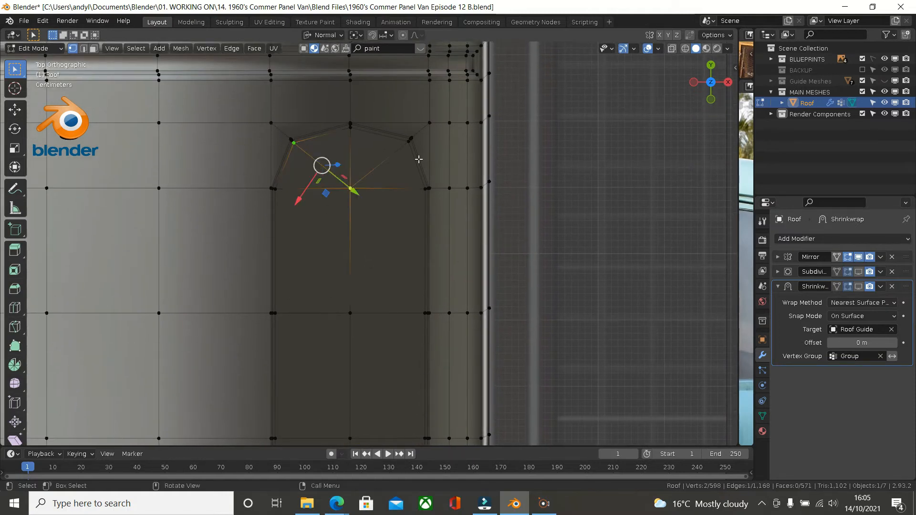
pyautogui.press('x')
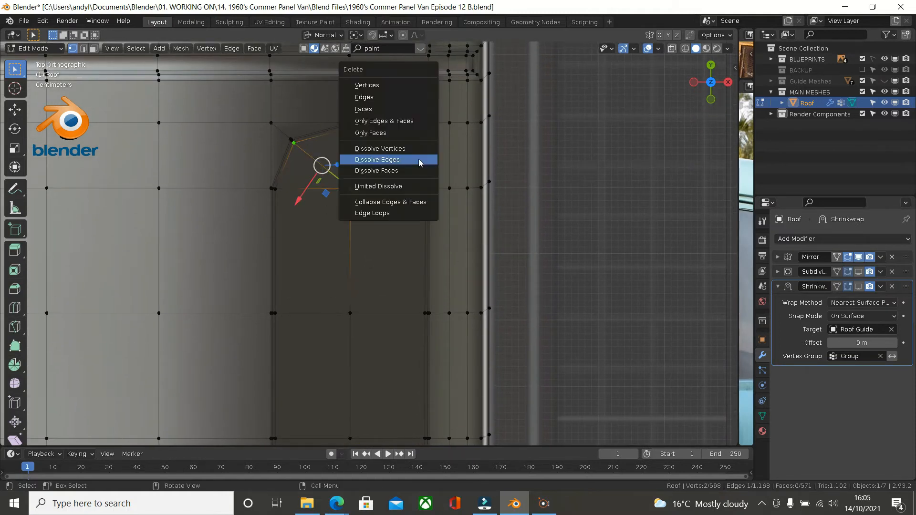
pyautogui.click(420, 159)
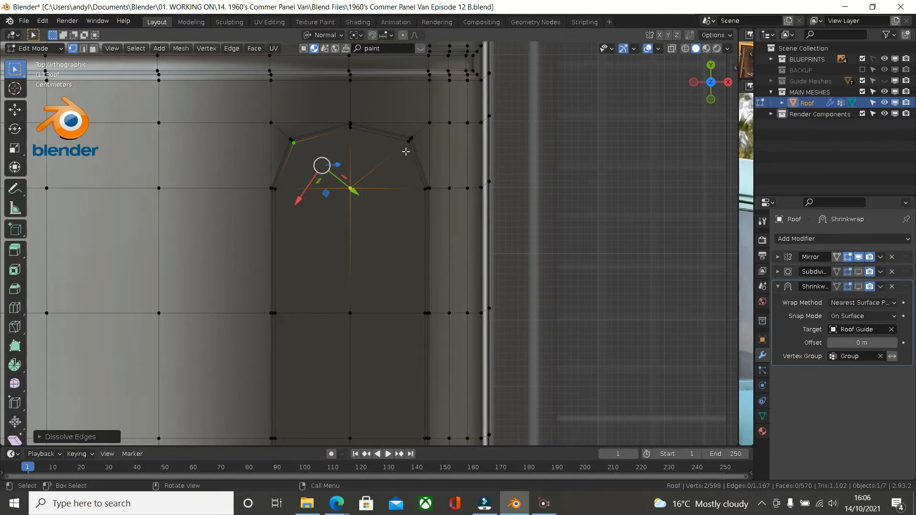
# Dissolve the remaining diagonal edge from the centre vertex to the upper-right corner vertex and clear the selection
pyautogui.click(407, 143)
pyautogui.keyDown('shift'); pyautogui.click(352, 188); pyautogui.keyUp('shift')
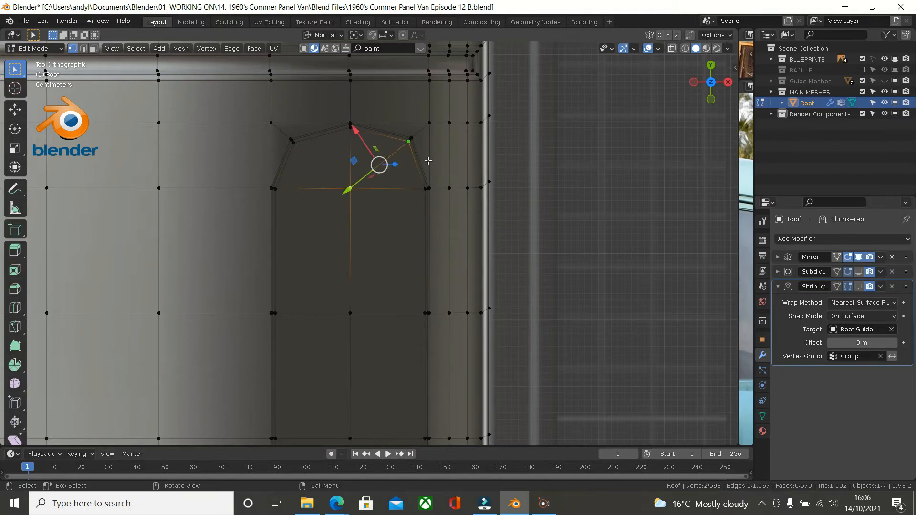
pyautogui.press('x')
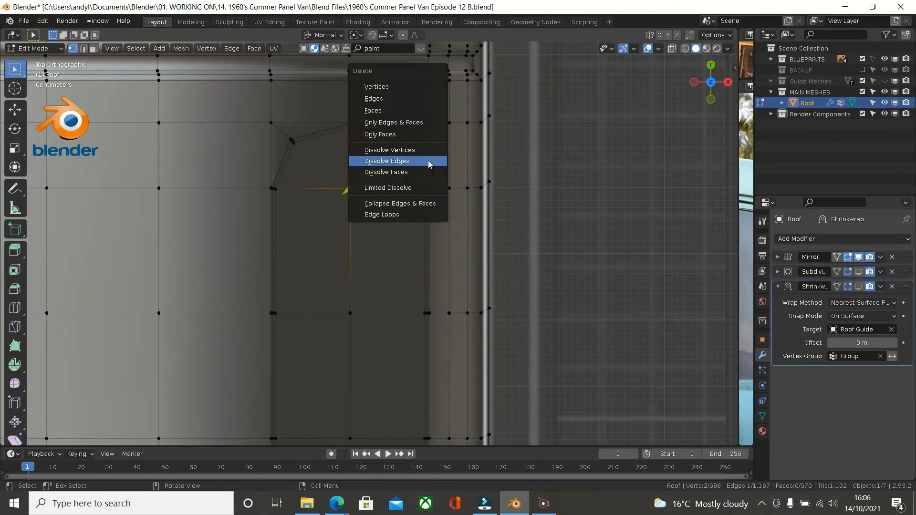
pyautogui.click(428, 162)
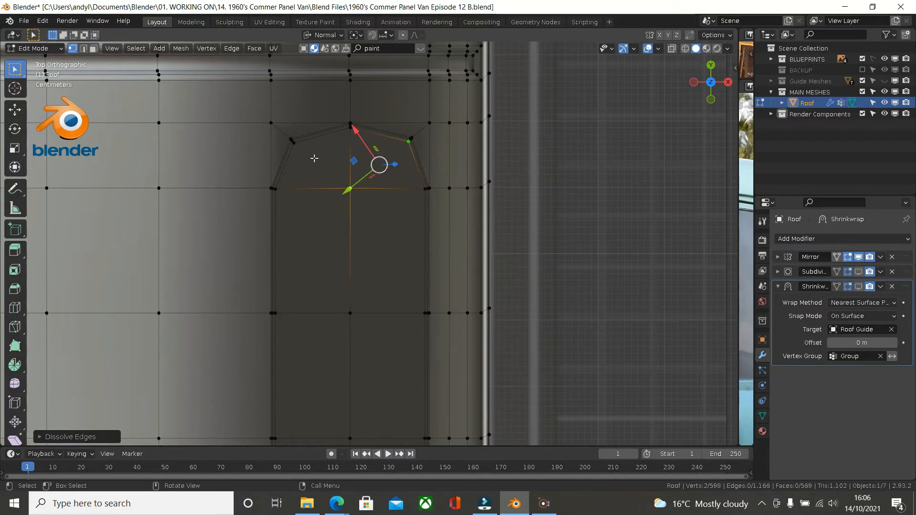
pyautogui.click(329, 210)
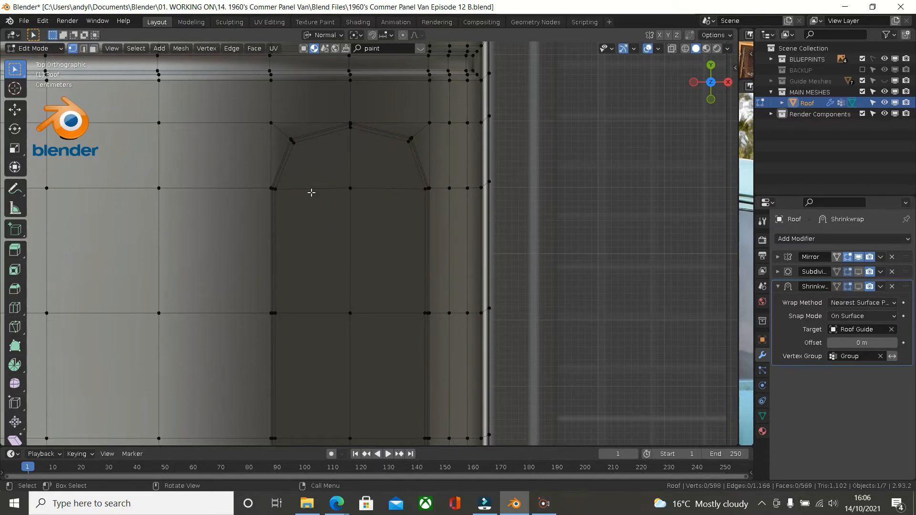
# Add a centred lengthwise loop cut through the left half of the panel
pyautogui.hotkey('ctrl', 'r')
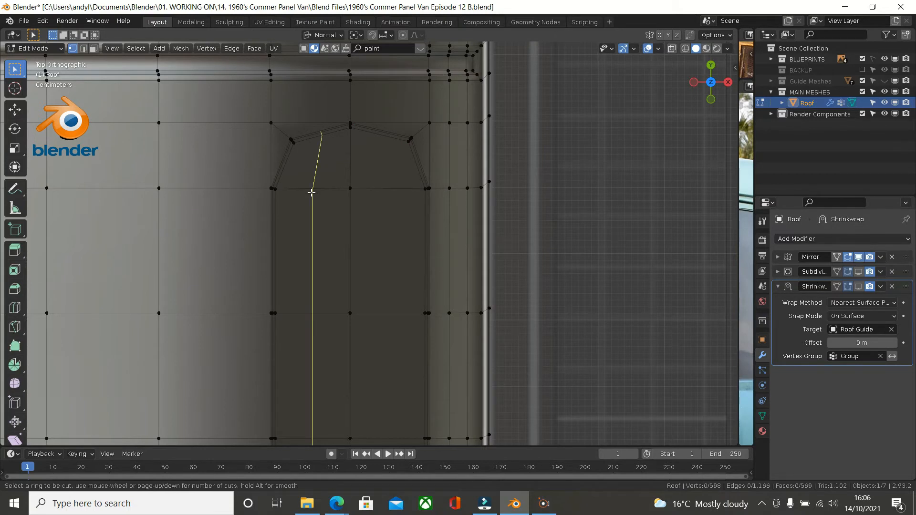
pyautogui.click(312, 193)
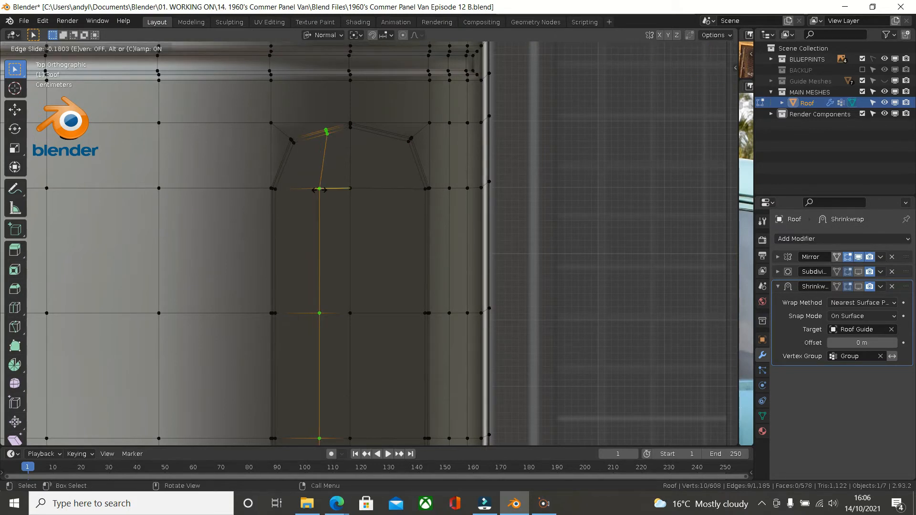
pyautogui.rightClick(323, 190)
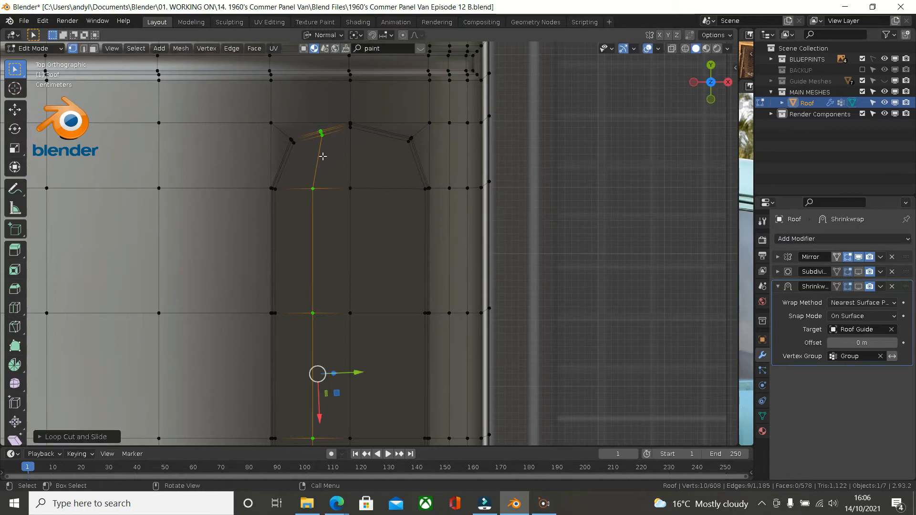
# Dissolve the left loop cut's edges between the panel's upper cross edge and its outer rim
pyautogui.click(317, 184)
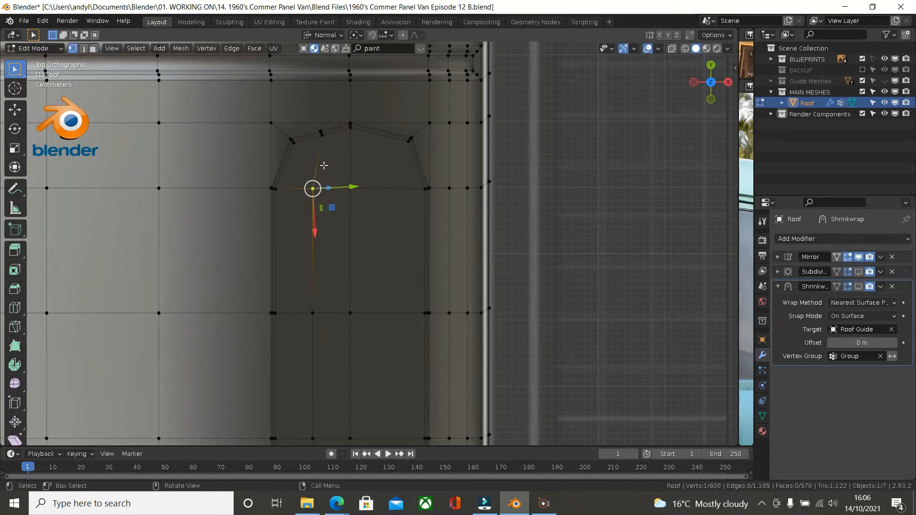
pyautogui.keyDown('ctrl'); pyautogui.click(324, 127); pyautogui.keyUp('ctrl')
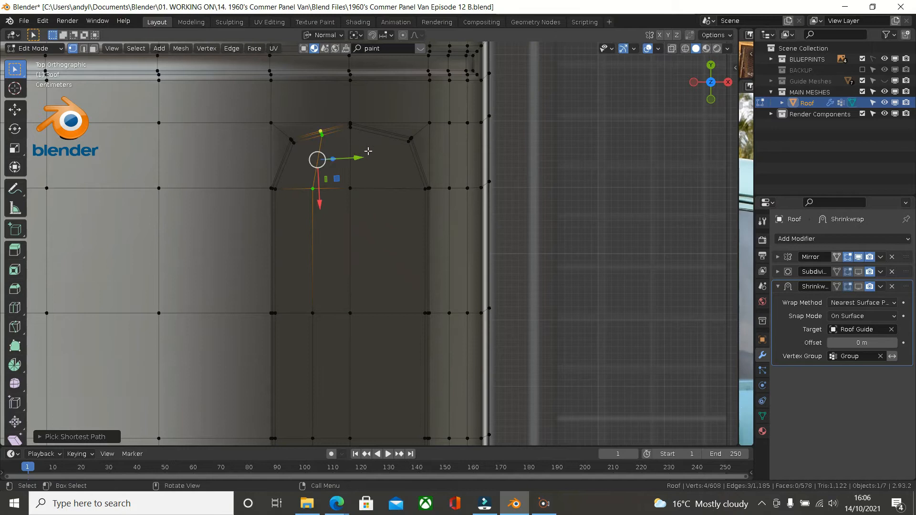
pyautogui.press('x')
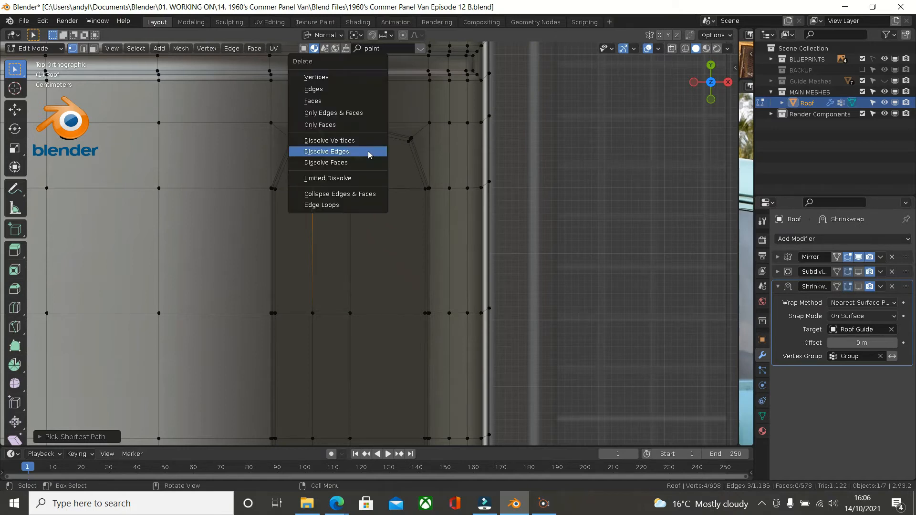
pyautogui.click(368, 152)
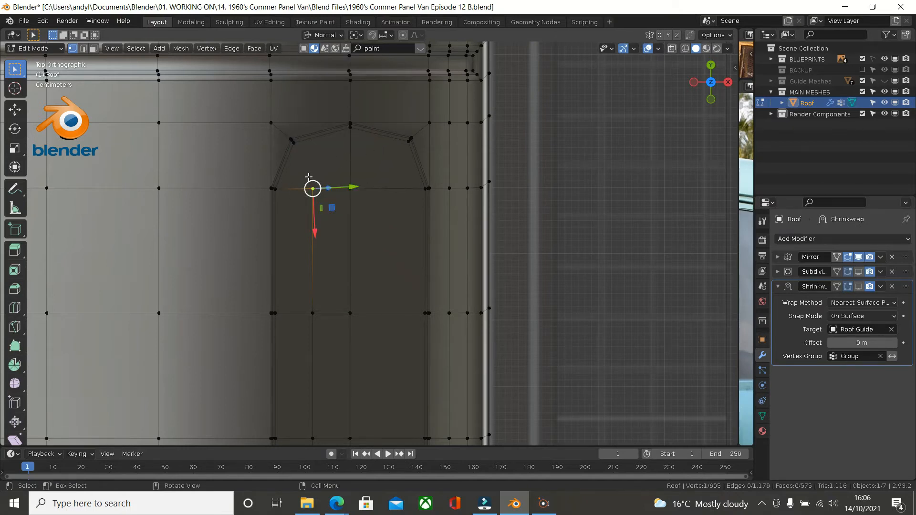
# Connect the left loop cut's upper end vertex to the upper-left corner vertex and slide it slightly toward the panel's left side
pyautogui.keyDown('shift'); pyautogui.click(296, 156); pyautogui.keyUp('shift')
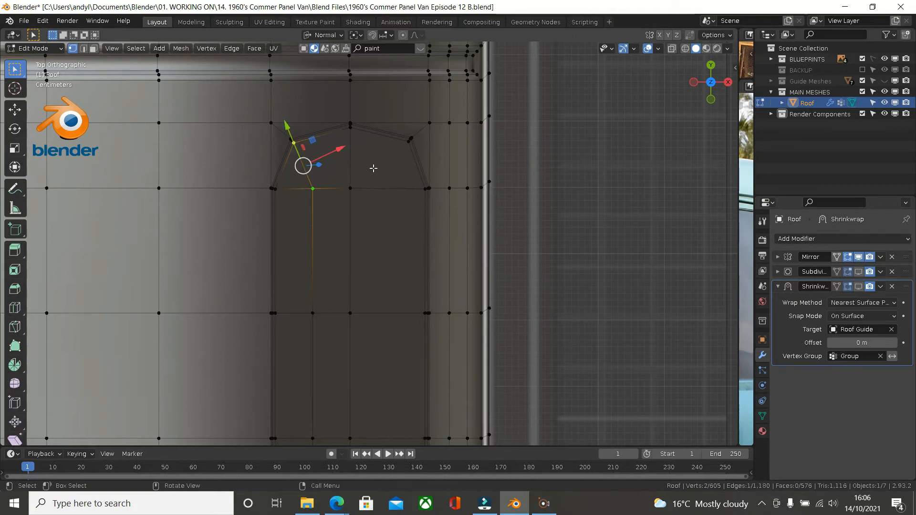
pyautogui.click(317, 191)
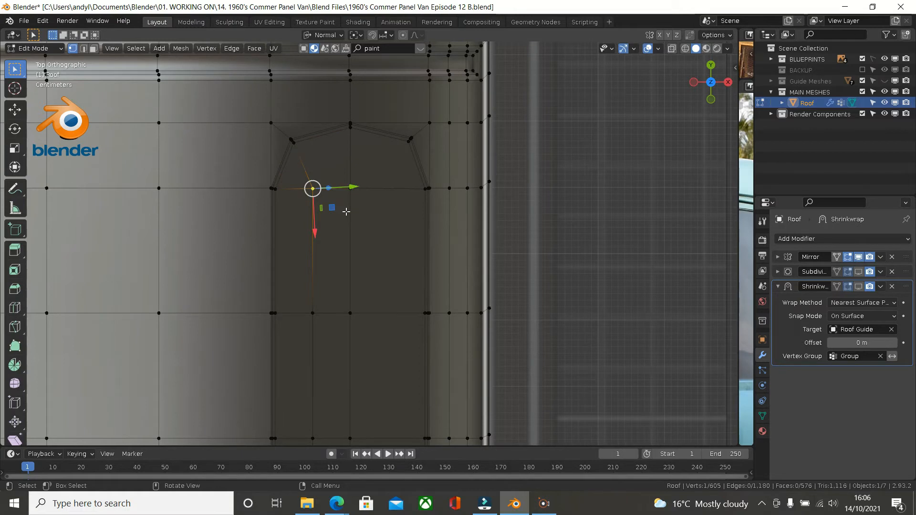
pyautogui.hotkey('shift', 'v')
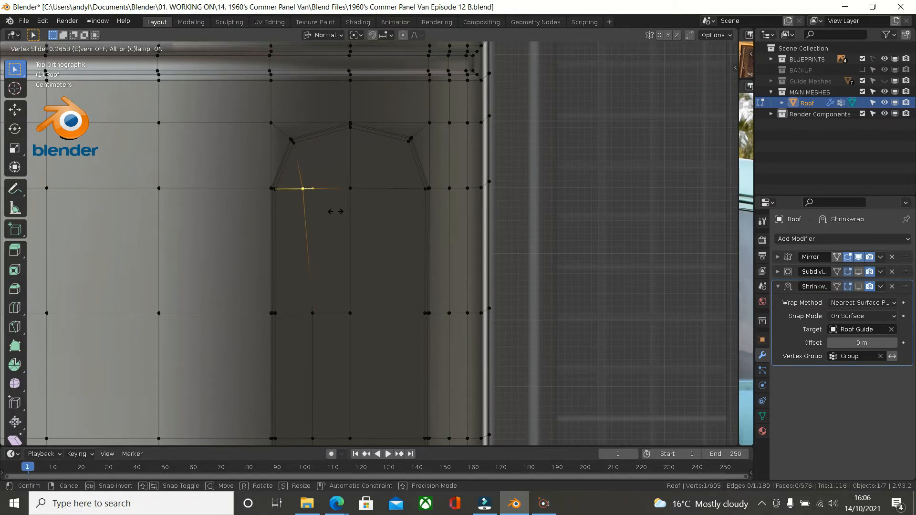
pyautogui.click(336, 212)
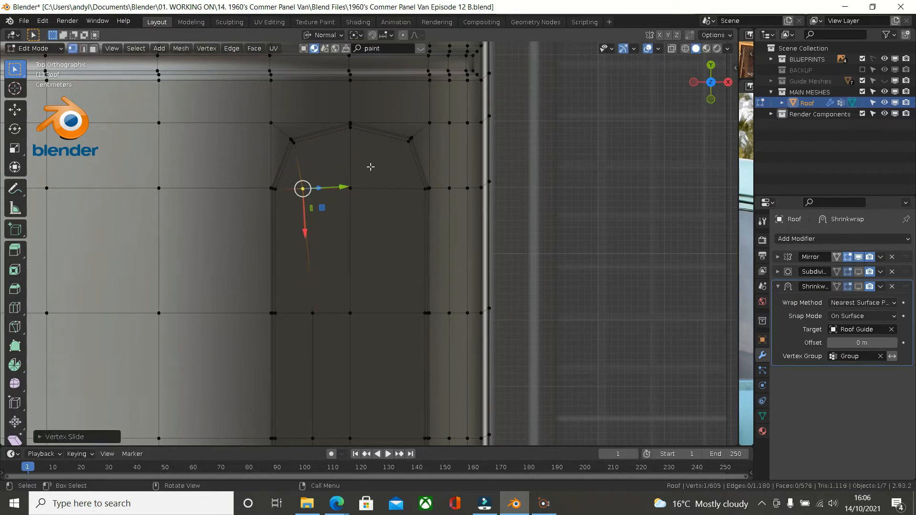
pyautogui.click(369, 167)
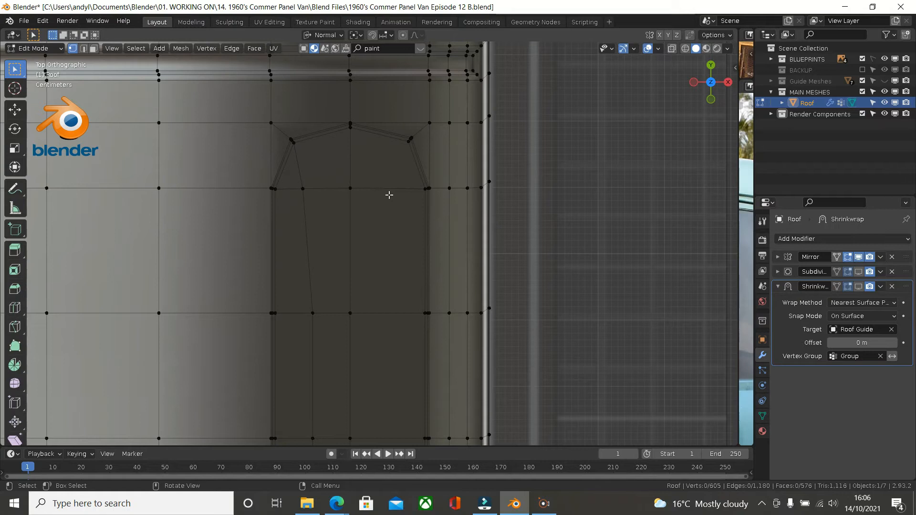
# Add a centred lengthwise loop cut through the right half of the panel
pyautogui.hotkey('ctrl', 'r')
pyautogui.click(389, 194)
pyautogui.rightClick(389, 195)
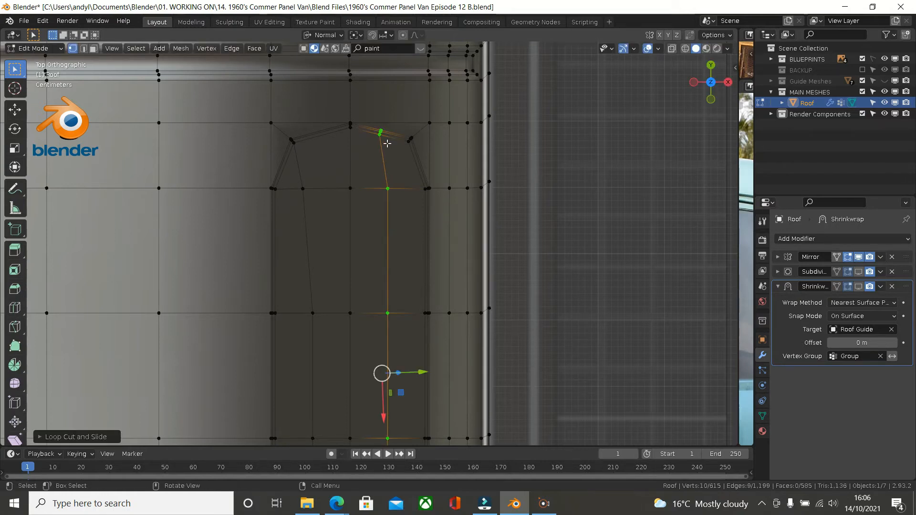
# Dissolve the right loop cut's edges between the panel's upper cross edge and its outer rim
pyautogui.keyDown('ctrl'); pyautogui.click(386, 176); pyautogui.keyUp('ctrl')
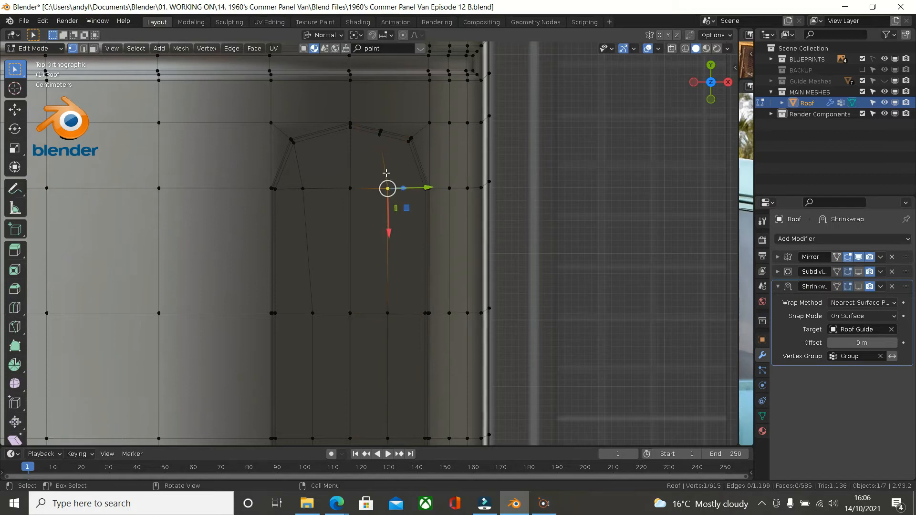
pyautogui.press('x')
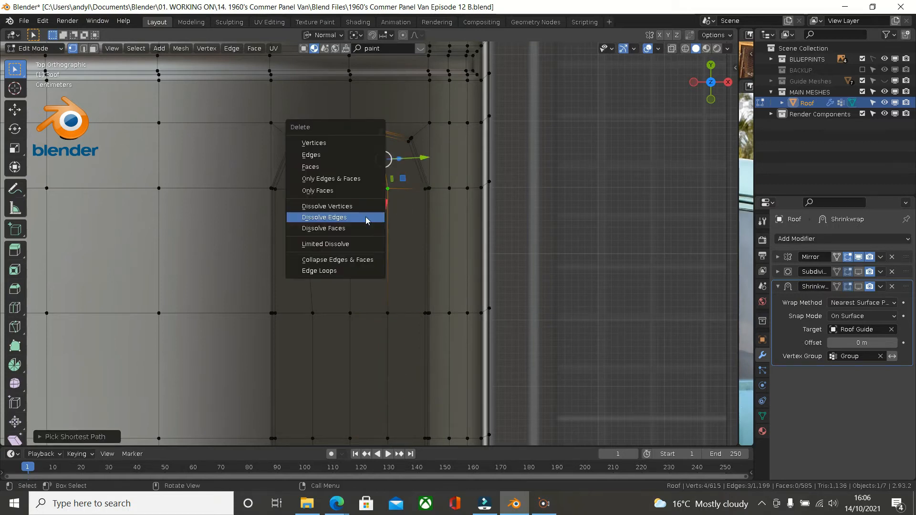
pyautogui.click(365, 217)
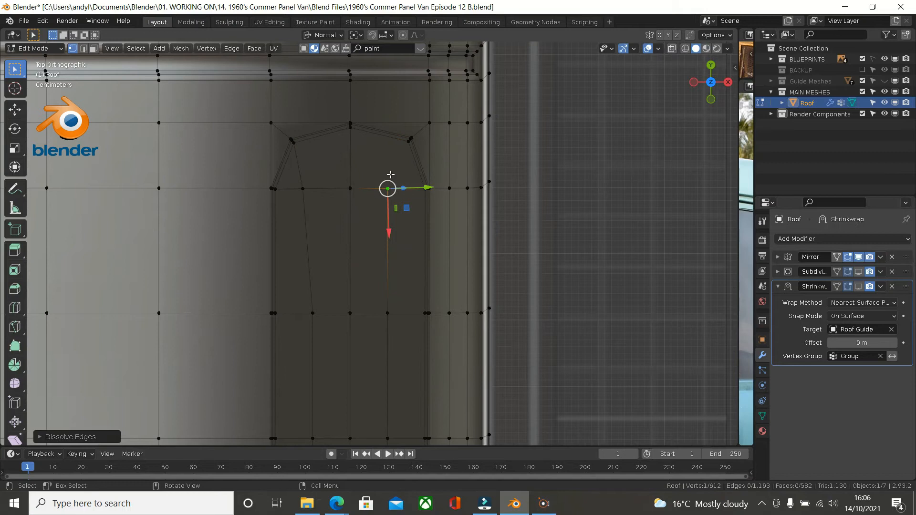
# Connect the right loop cut's upper end vertex to the upper-right corner vertex and slide it slightly toward the panel's right side
pyautogui.keyDown('shift'); pyautogui.click(406, 146); pyautogui.keyUp('shift')
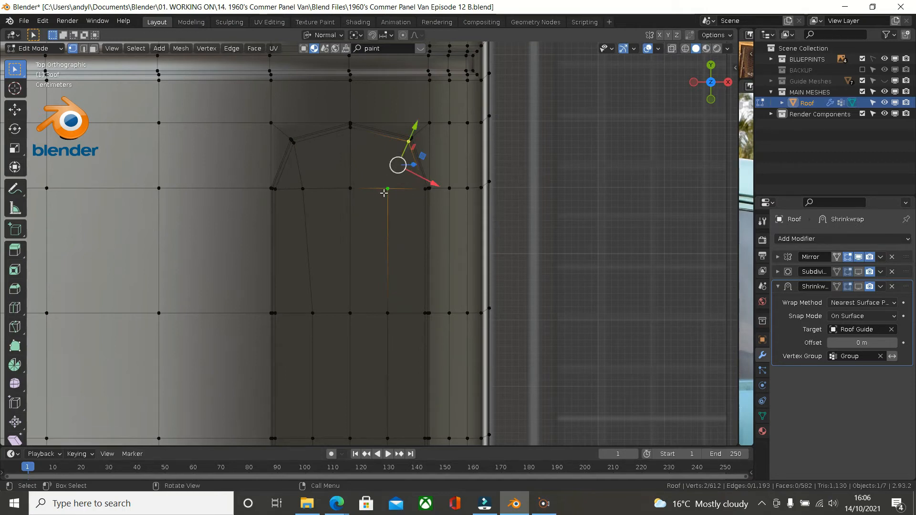
pyautogui.click(385, 190)
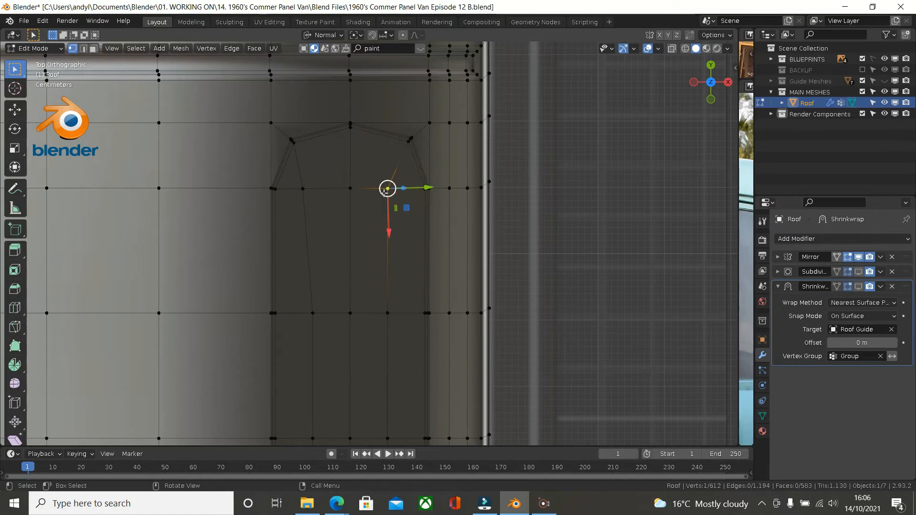
pyautogui.hotkey('shift', 'v')
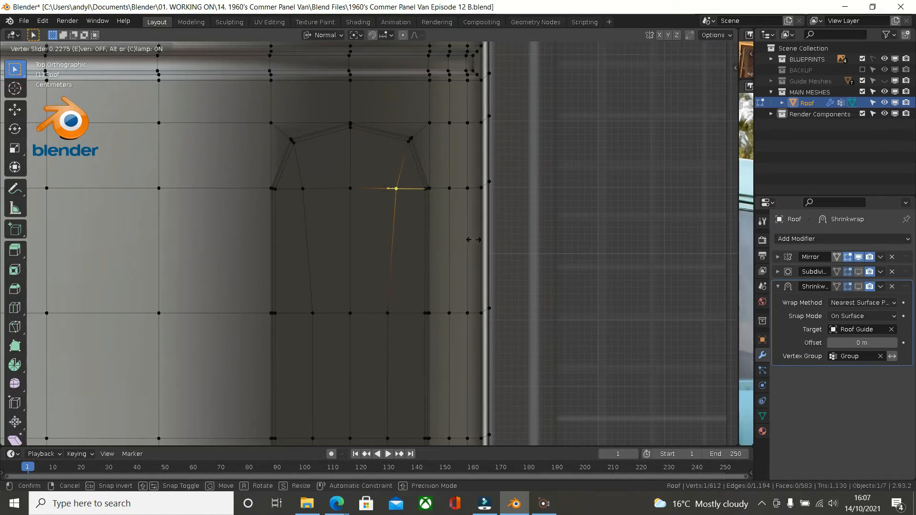
pyautogui.click(474, 239)
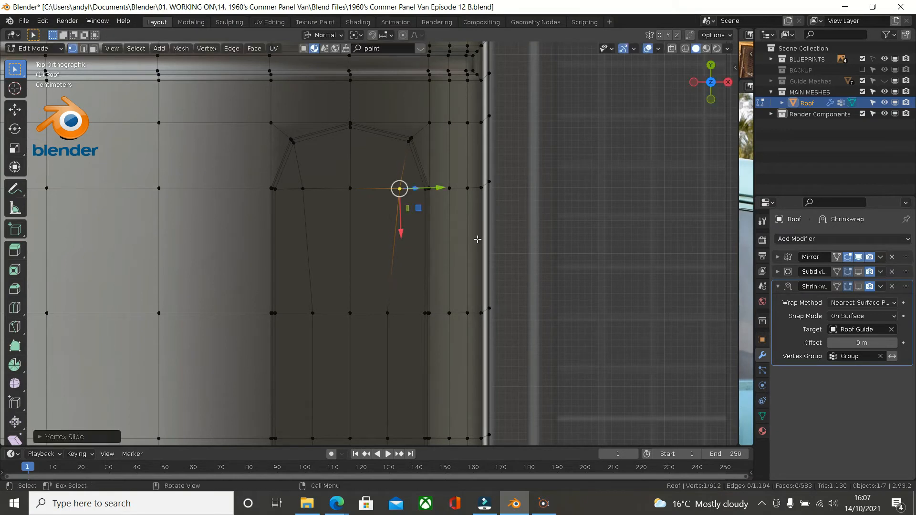
# Dissolve the left loop cut's edges between the lower cross edge and the outer rim at the panel's lower end
pyautogui.keyDown('shift'); pyautogui.moveTo(419, 262); pyautogui.dragTo(507, 81, button='middle'); pyautogui.keyUp('shift')
pyautogui.keyDown('shift'); pyautogui.moveTo(470, 331); pyautogui.dragTo(465, 177, button='middle'); pyautogui.keyUp('shift')
pyautogui.scroll(1, 452, 214)
pyautogui.scroll(1, 452, 212)
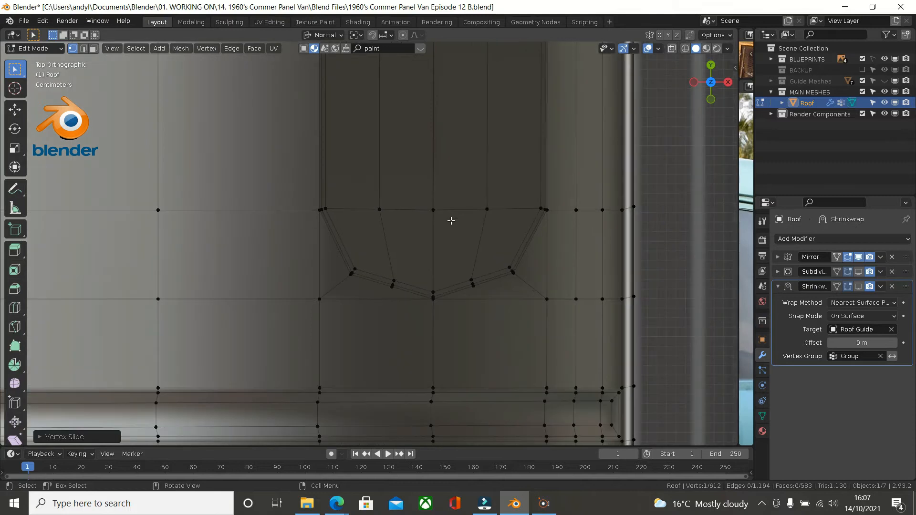
pyautogui.keyDown('ctrl'); pyautogui.click(432, 295); pyautogui.keyUp('ctrl')
pyautogui.press('x')
pyautogui.click(451, 246)
# Dissolve the right loop cut's edges between the lower cross edge and the outer rim at the panel's lower end
pyautogui.click(486, 209)
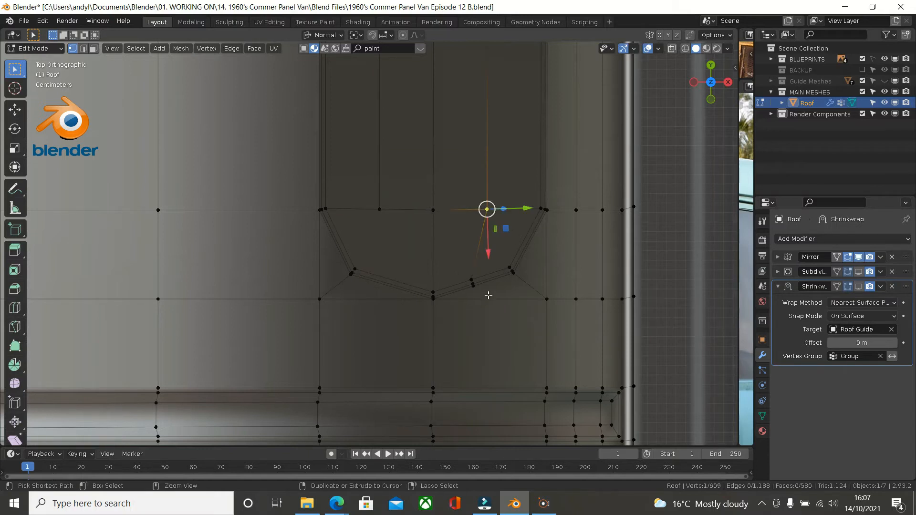
pyautogui.keyDown('ctrl'); pyautogui.click(475, 291); pyautogui.keyUp('ctrl')
pyautogui.press('x')
pyautogui.click(521, 295)
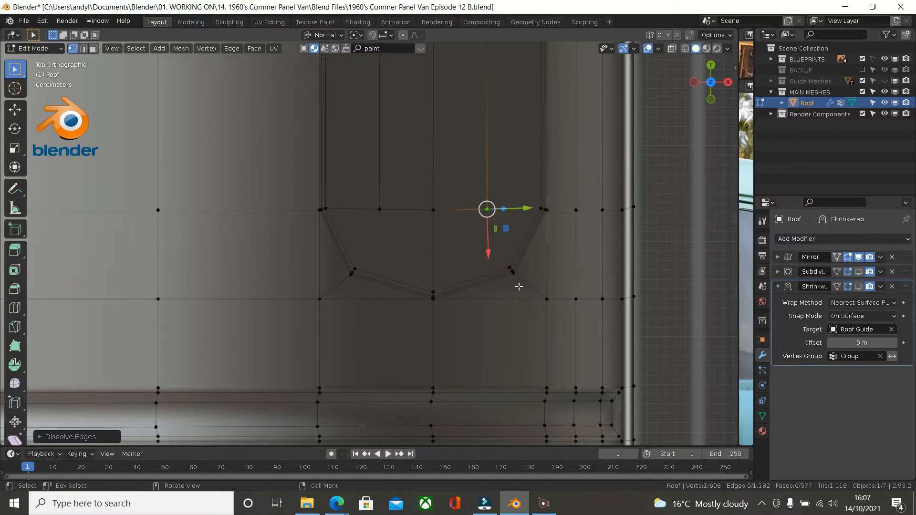
# Connect the lower end vertices of the left and right loop cuts to the panel's lower-left and lower-right corner vertices
pyautogui.click(382, 212)
pyautogui.keyDown('shift'); pyautogui.click(355, 268); pyautogui.keyUp('shift')
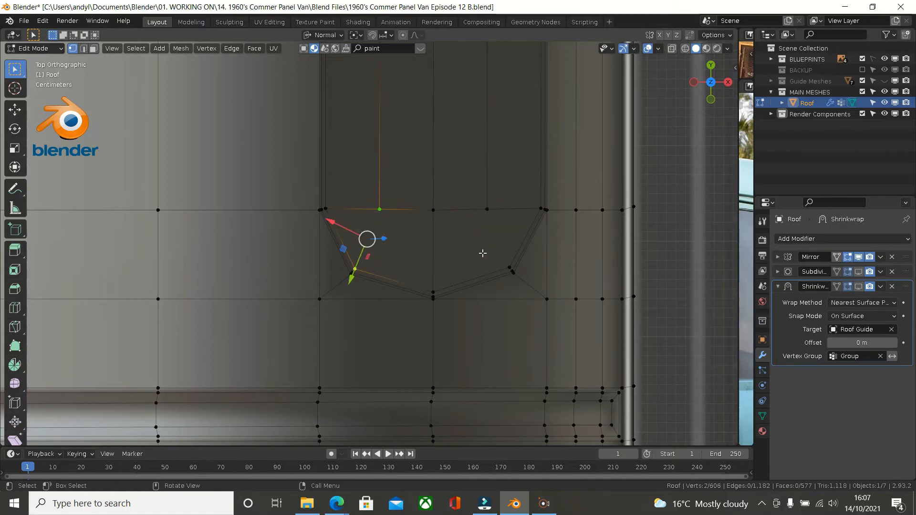
pyautogui.click(487, 211)
pyautogui.keyDown('shift'); pyautogui.click(512, 271); pyautogui.keyUp('shift')
pyautogui.press('j')
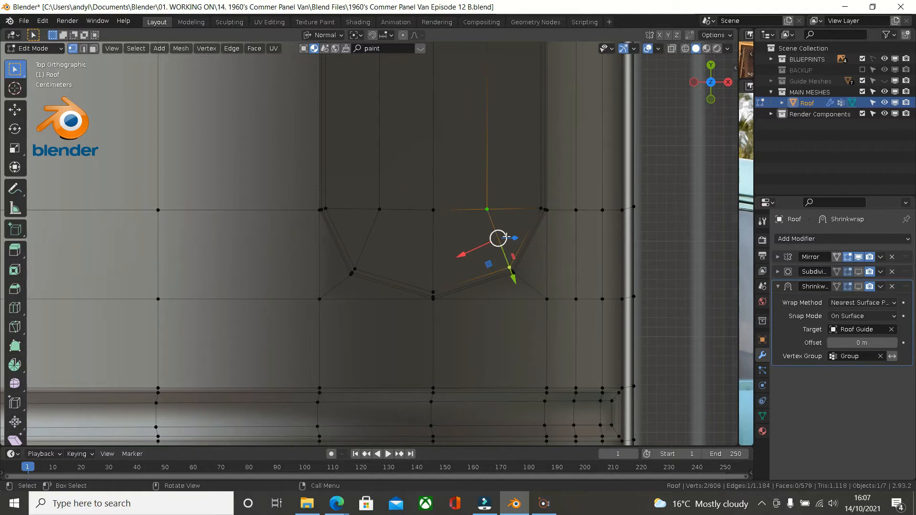
# Slide the lower end vertices of the left and right loop cuts slightly outward toward the panel's left and right sides
pyautogui.click(387, 221)
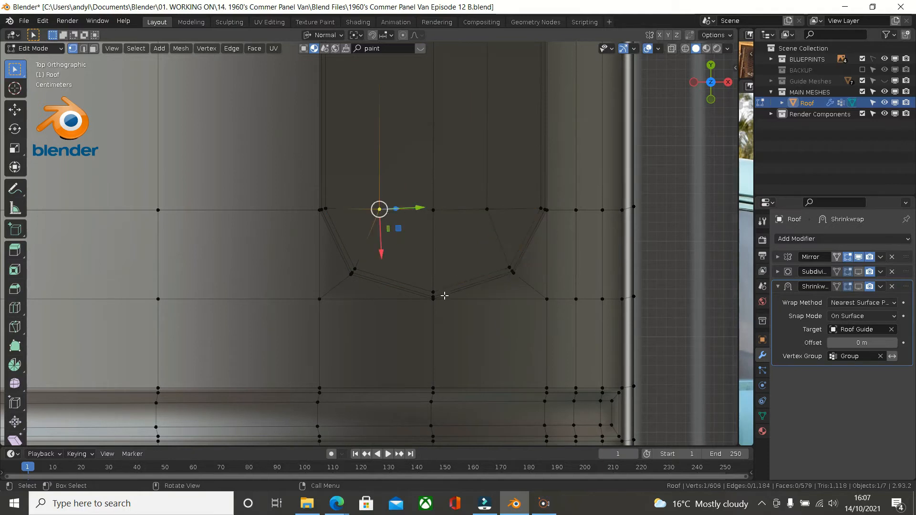
pyautogui.hotkey('shift', 'v')
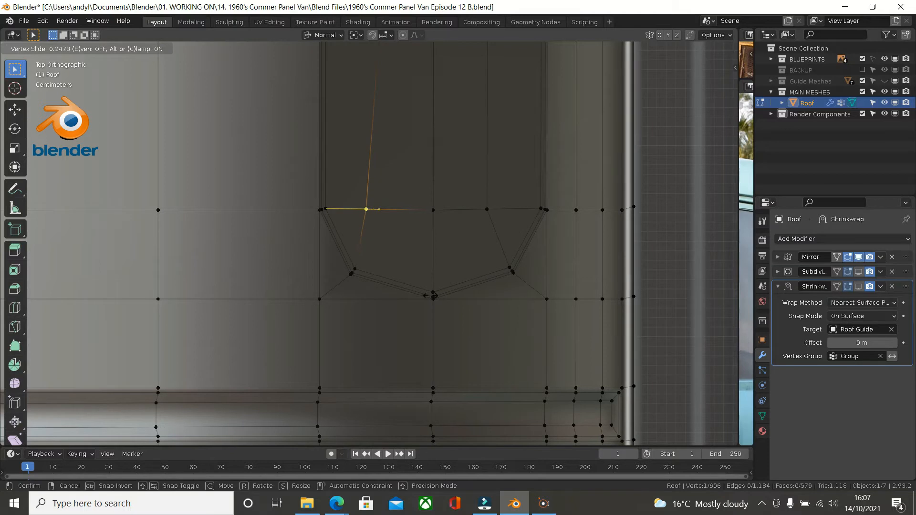
pyautogui.click(427, 296)
pyautogui.click(496, 218)
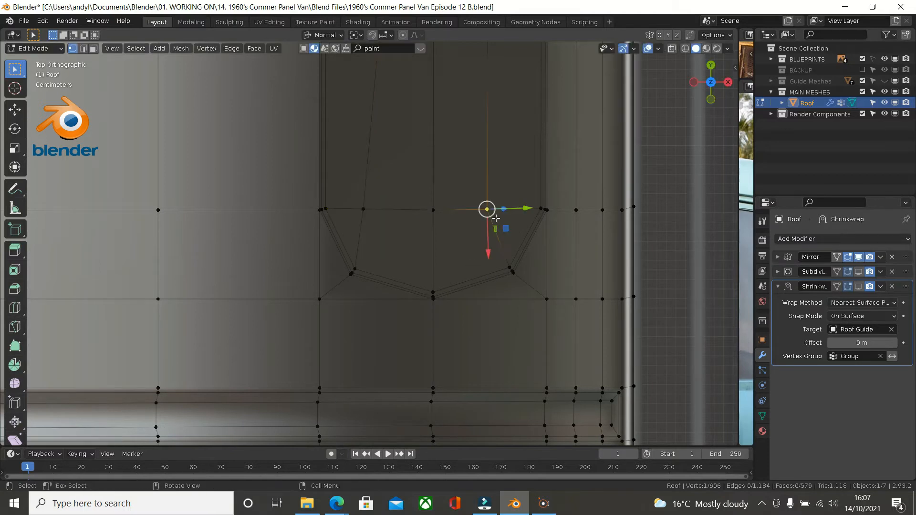
pyautogui.hotkey('shift', 'v')
pyautogui.click(539, 287)
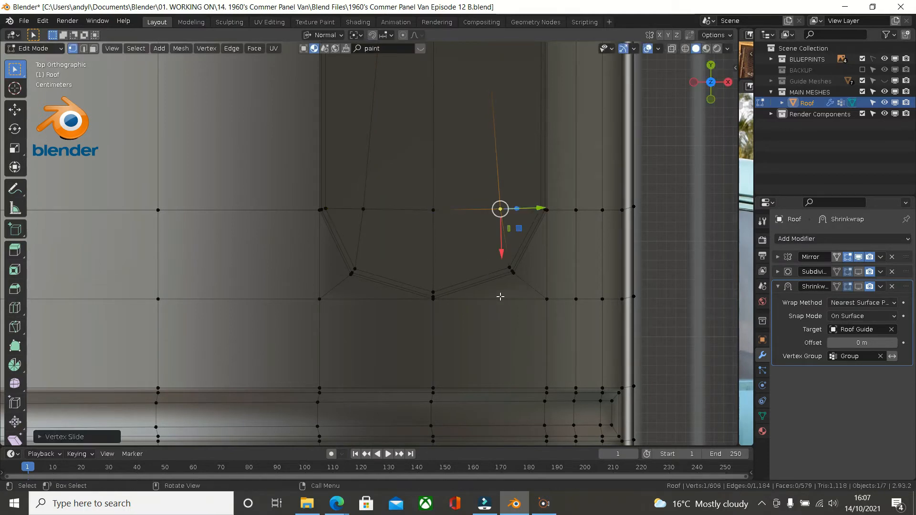
# Check the edge flow over the full length of the reworked panel and the surrounding roof mesh
pyautogui.scroll(-1, 500, 296)
pyautogui.keyDown('shift'); pyautogui.moveTo(511, 273); pyautogui.dragTo(531, 51, button='middle'); pyautogui.keyUp('shift')
pyautogui.moveTo(467, 258)
pyautogui.keyDown('shift'); pyautogui.mouseDown(button='middle')
pyautogui.moveTo(446, 169)
pyautogui.moveTo(439, 178)
pyautogui.moveTo(439, 142)
pyautogui.mouseUp(button='middle'); pyautogui.keyUp('shift')
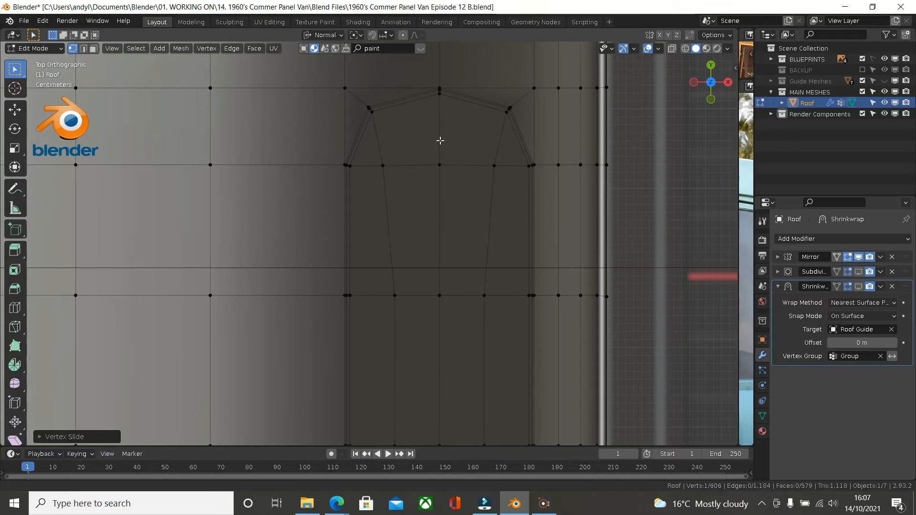
pyautogui.scroll(-5, 412, 165)
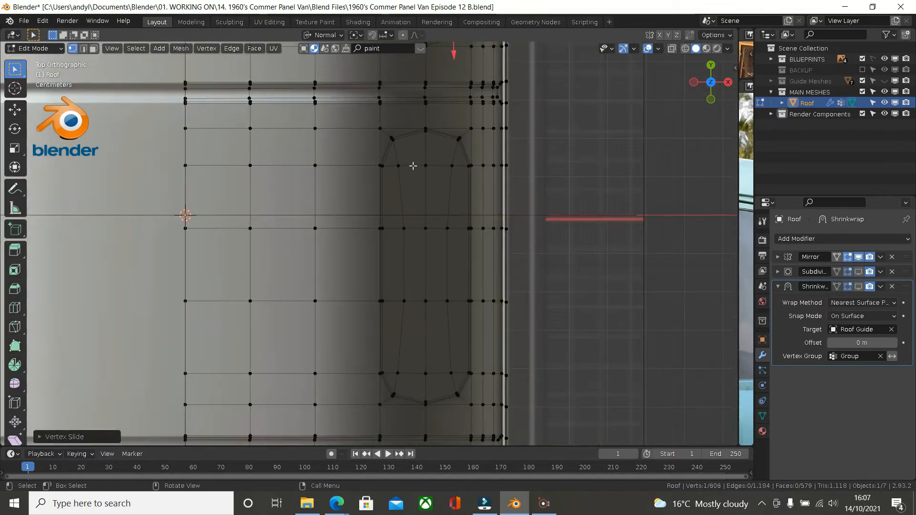
pyautogui.scroll(1, 411, 168)
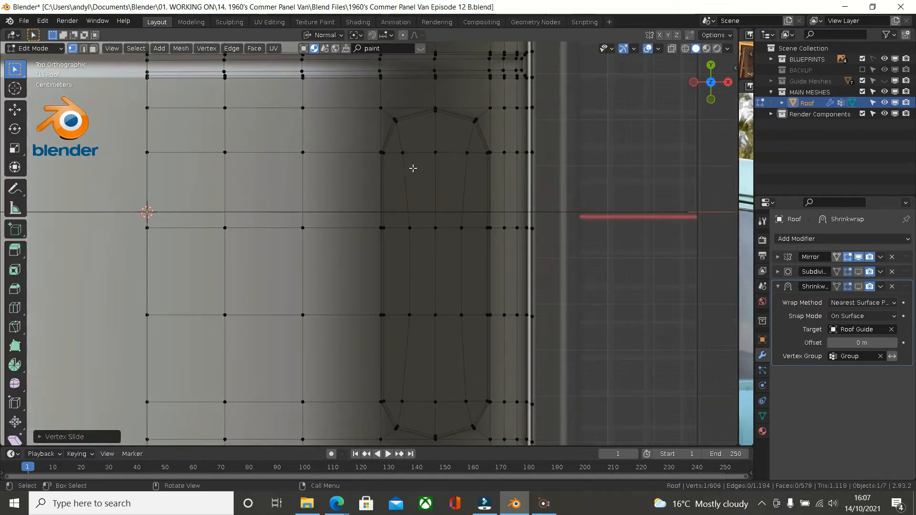
pyautogui.keyDown('shift'); pyautogui.moveTo(408, 217); pyautogui.dragTo(385, 357, button='middle'); pyautogui.keyUp('shift')
pyautogui.moveTo(377, 453); pyautogui.dragTo(411, 154, button='middle')
pyautogui.moveTo(436, 222); pyautogui.dragTo(437, 250, button='middle')
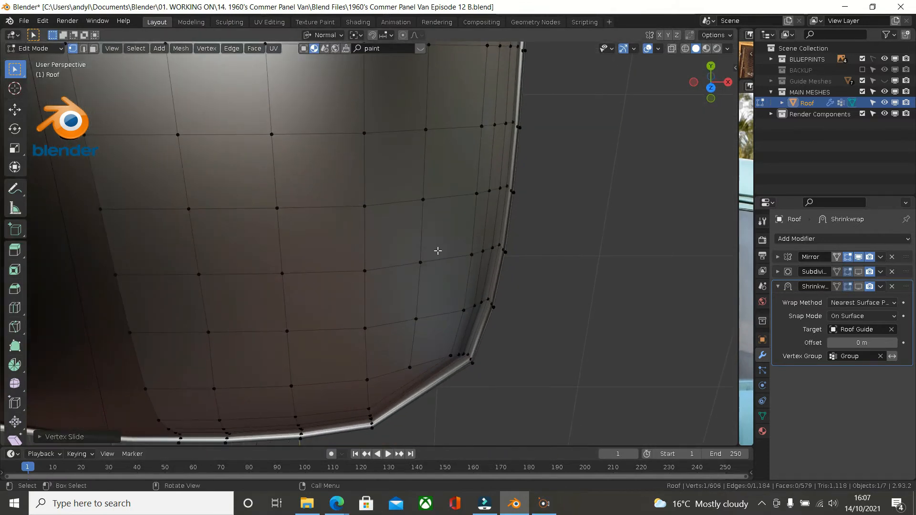
pyautogui.press('KP_7')
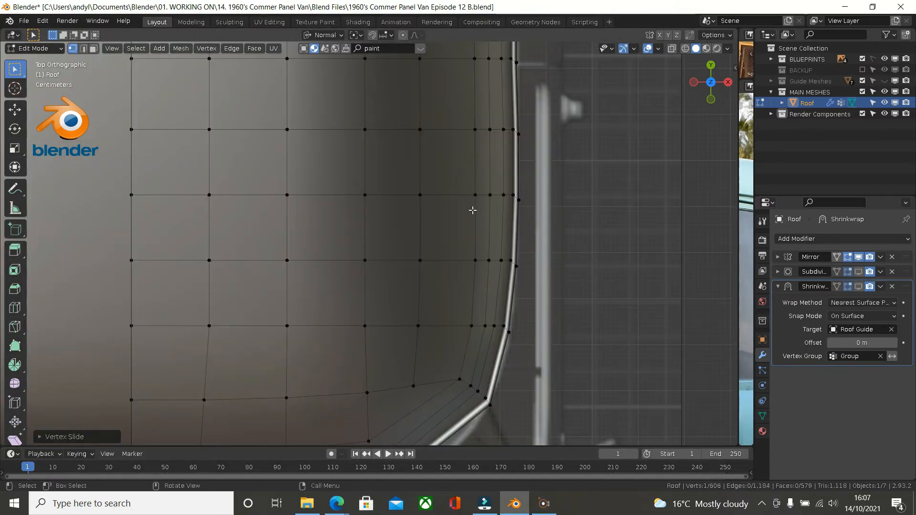
# Add a centred lengthwise loop cut to the right and left halves of the uppermost inset panel
pyautogui.scroll(-2, 461, 205)
pyautogui.keyDown('shift'); pyautogui.moveTo(405, 192); pyautogui.dragTo(370, 395, button='middle'); pyautogui.keyUp('shift')
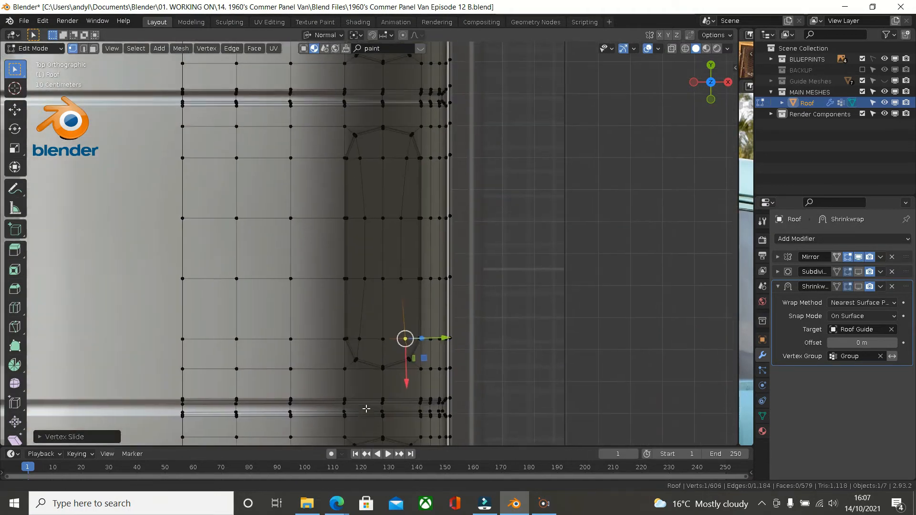
pyautogui.keyDown('shift'); pyautogui.moveTo(377, 138); pyautogui.dragTo(366, 226, button='middle'); pyautogui.keyUp('shift')
pyautogui.keyDown('shift'); pyautogui.moveTo(376, 127); pyautogui.dragTo(359, 161, button='middle'); pyautogui.keyUp('shift')
pyautogui.scroll(2, 358, 161)
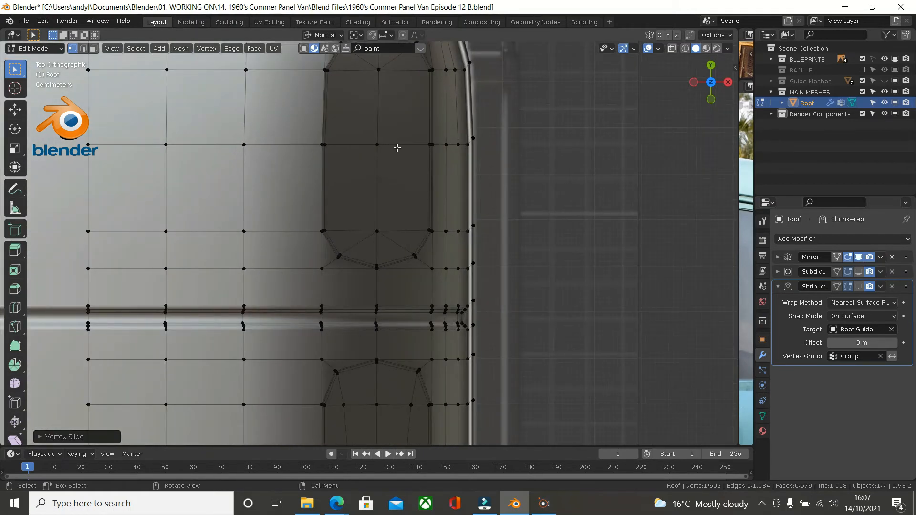
pyautogui.hotkey('ctrl', 'r')
pyautogui.click(397, 147)
pyautogui.rightClick(386, 146)
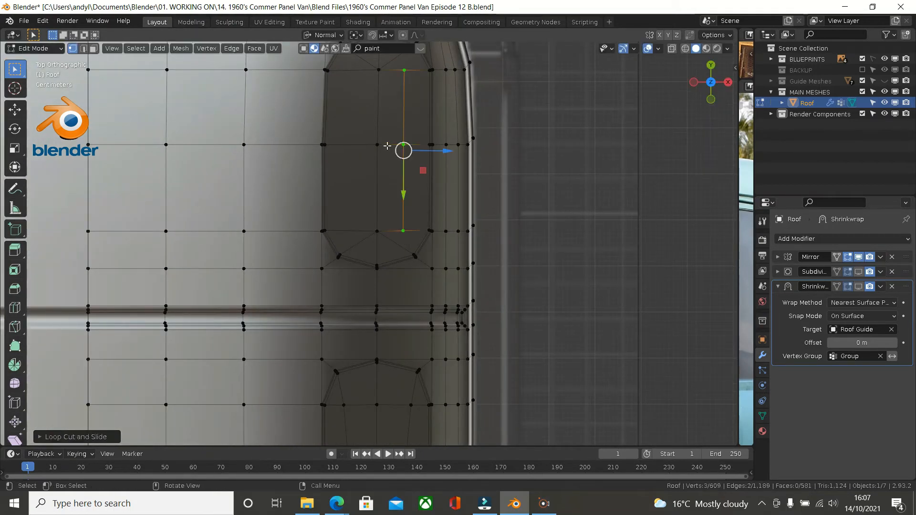
pyautogui.press('g')
pyautogui.press('g')
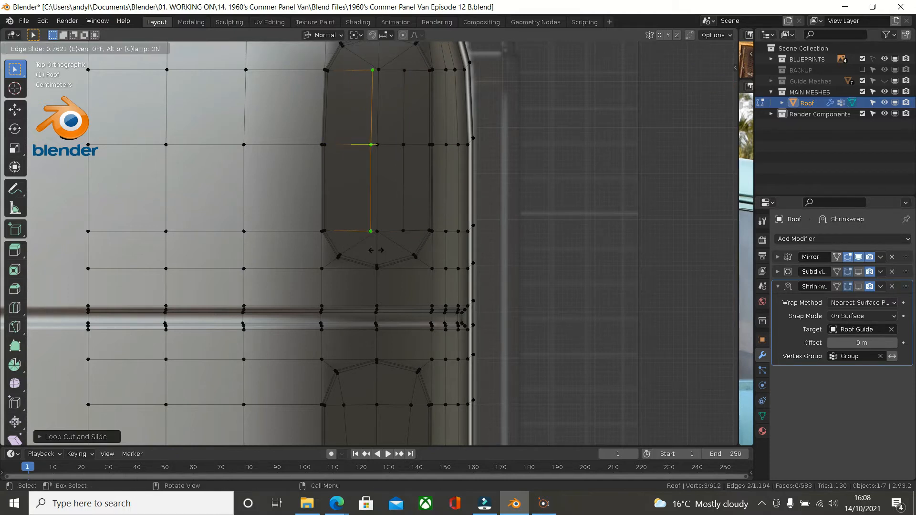
pyautogui.click(376, 250)
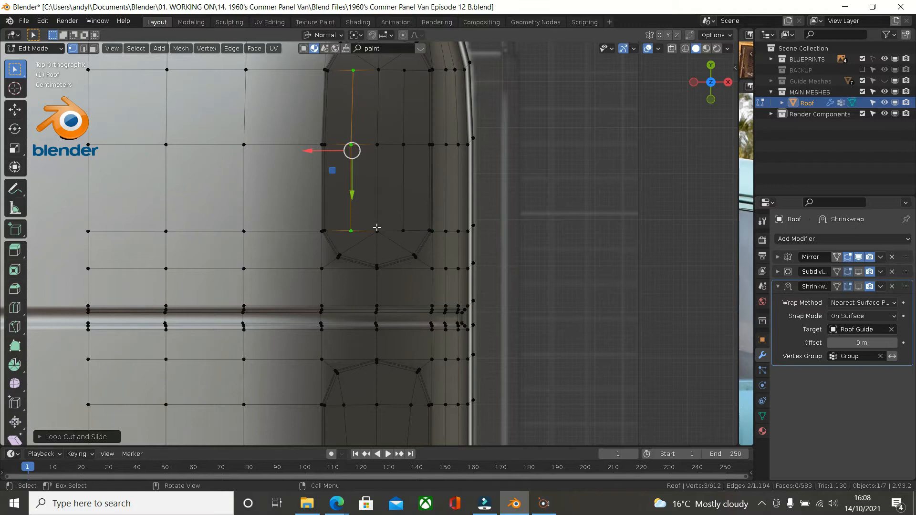
# Dissolve the two diagonal edges from the centre vertex to the lower-left and lower-right corner vertices at the panel's lower end
pyautogui.scroll(4, 377, 227)
pyautogui.click(376, 234)
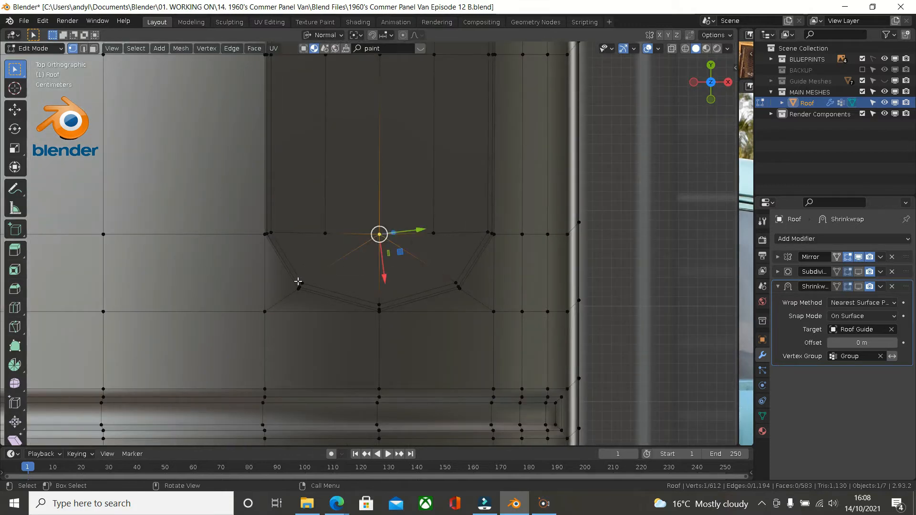
pyautogui.keyDown('shift'); pyautogui.click(300, 283); pyautogui.keyUp('shift')
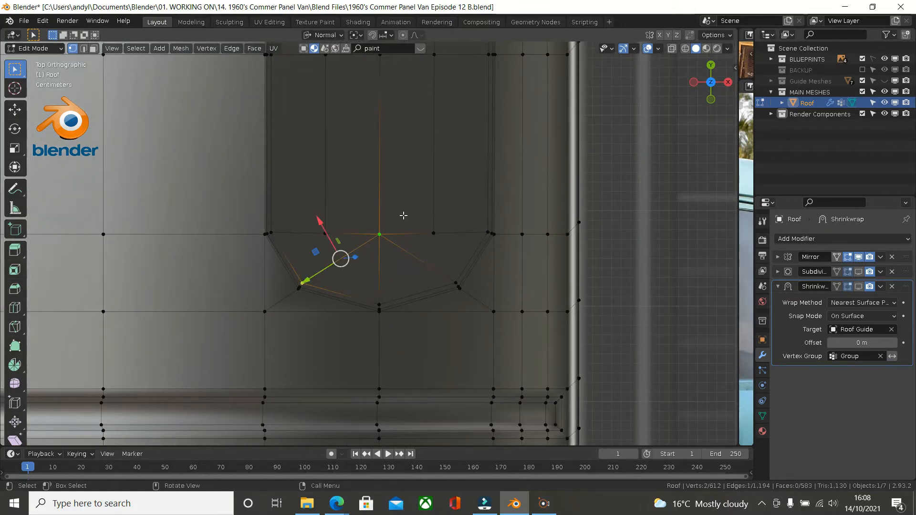
pyautogui.press('x')
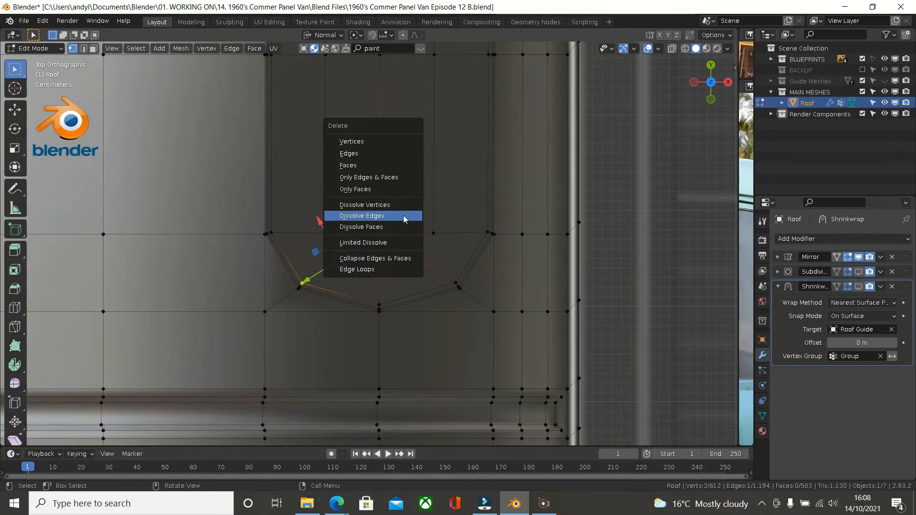
pyautogui.click(404, 217)
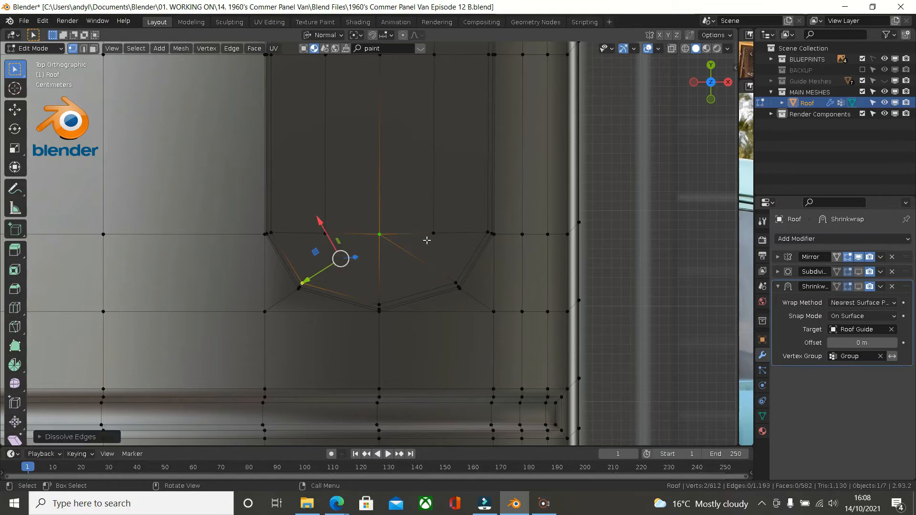
pyautogui.click(385, 241)
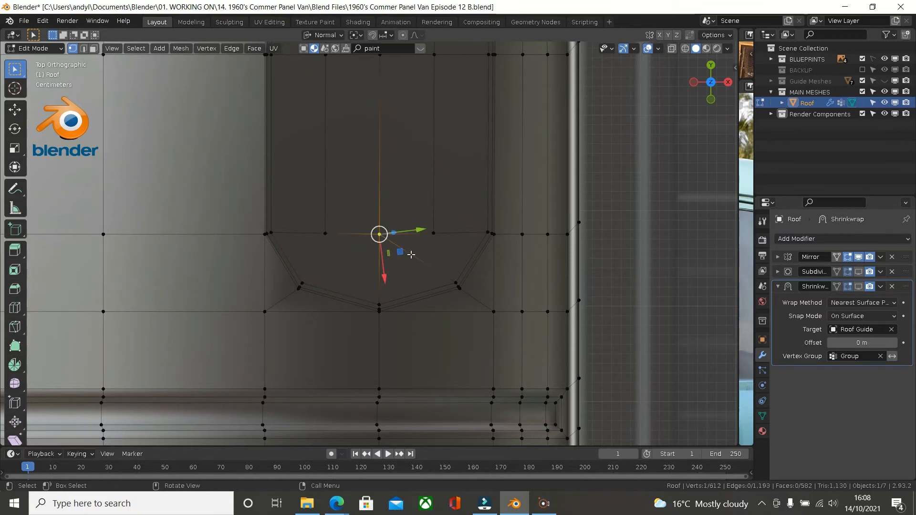
pyautogui.keyDown('shift'); pyautogui.click(436, 270); pyautogui.keyUp('shift')
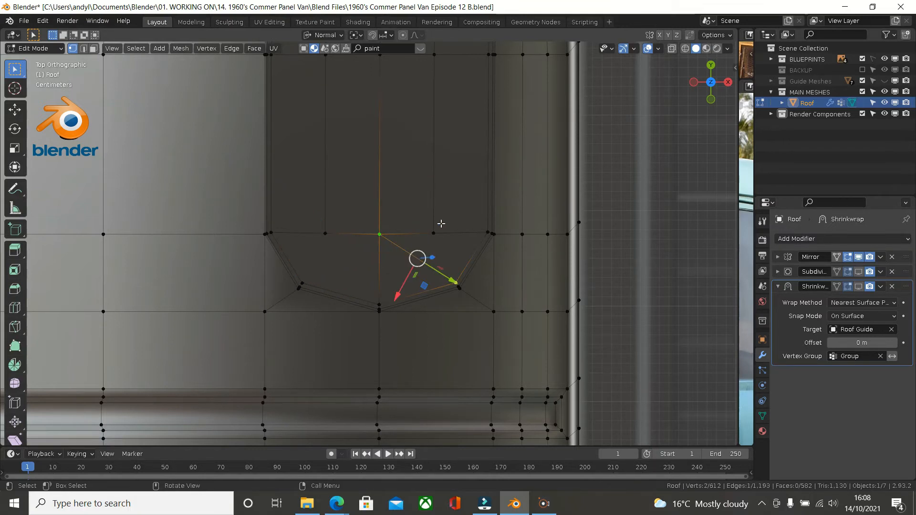
pyautogui.press('x')
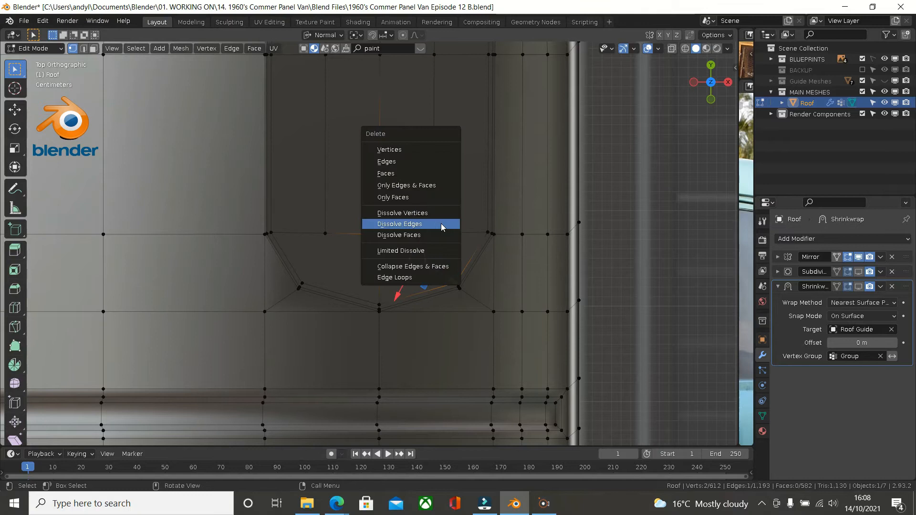
pyautogui.click(440, 224)
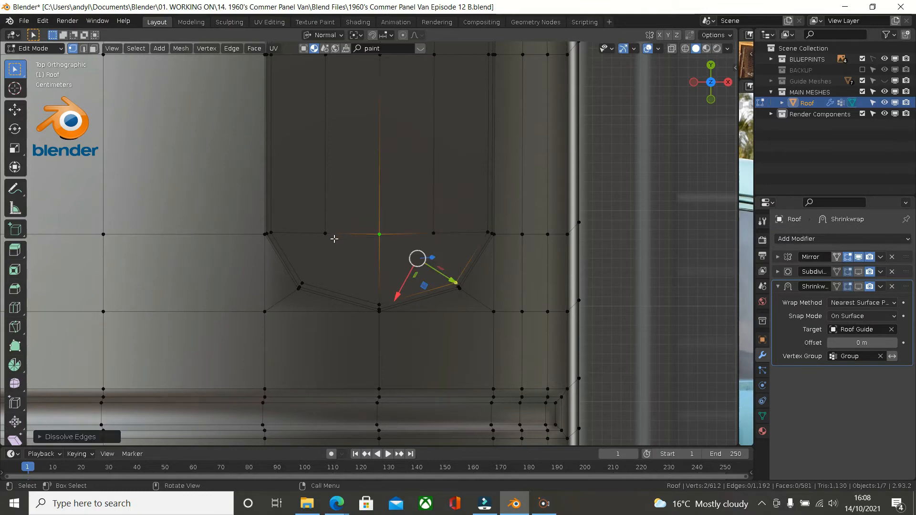
# Connect the lower end vertices of the two new loop cuts to the panel's lower-left and lower-right corner vertices
pyautogui.click(331, 237)
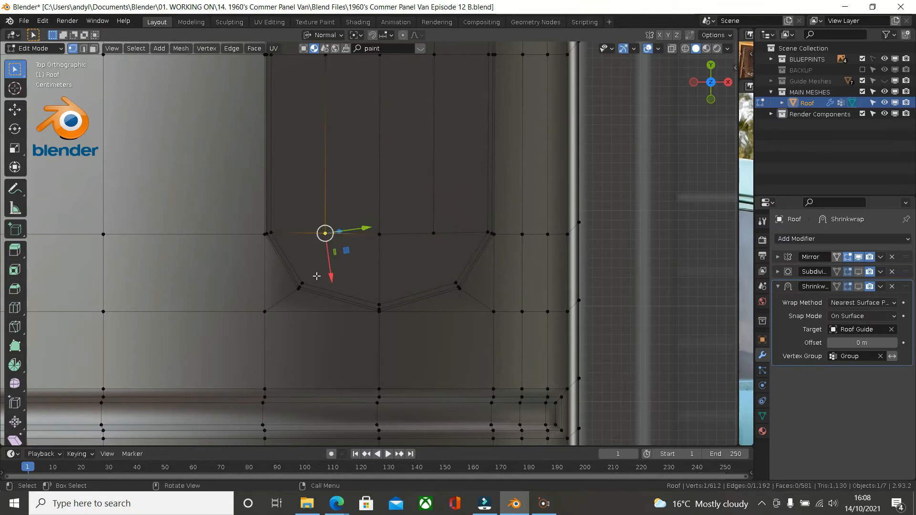
pyautogui.keyDown('shift'); pyautogui.click(304, 282); pyautogui.keyUp('shift')
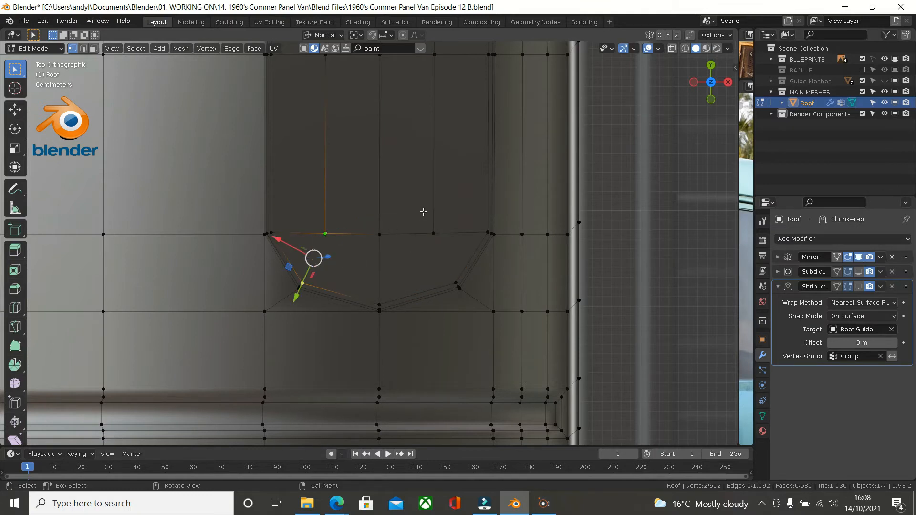
pyautogui.click(424, 231)
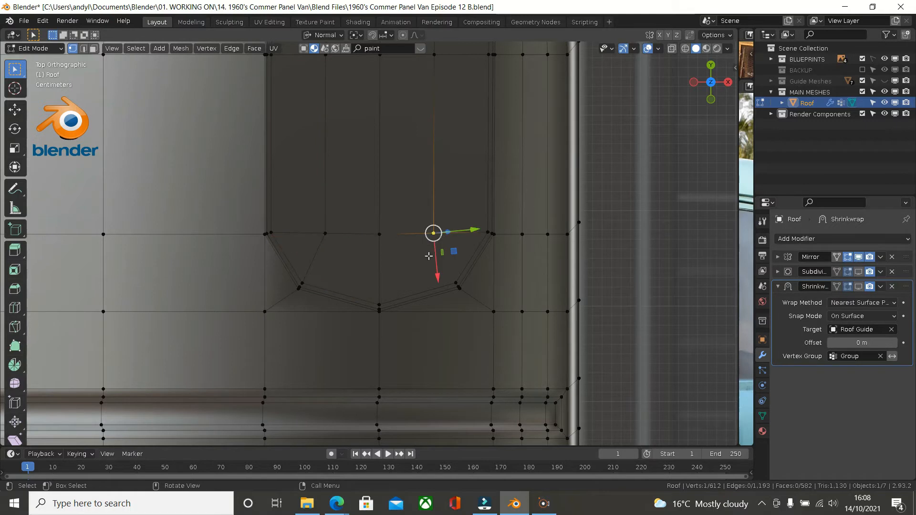
pyautogui.keyDown('shift'); pyautogui.click(455, 283); pyautogui.keyUp('shift')
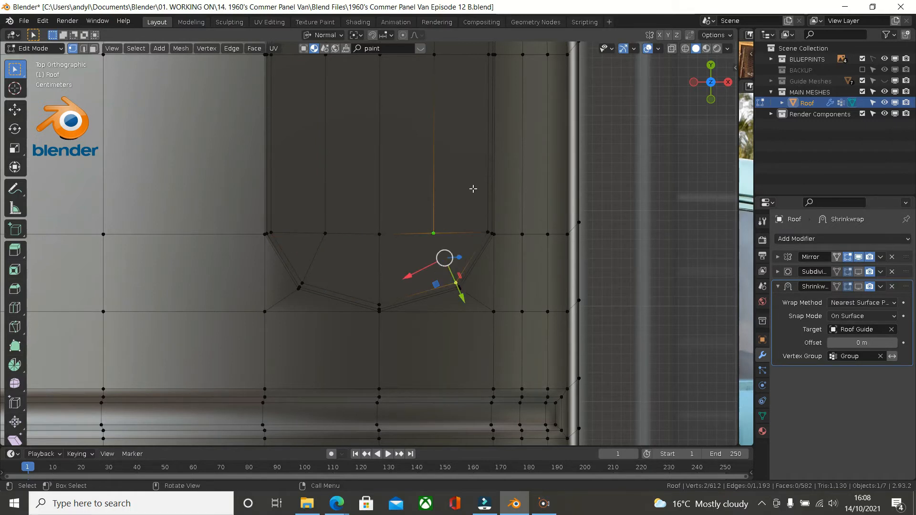
pyautogui.click(462, 193)
# Slide the lower end vertices of the uppermost panel's two loop cuts slightly toward the panel's left and right sides
pyautogui.click(335, 237)
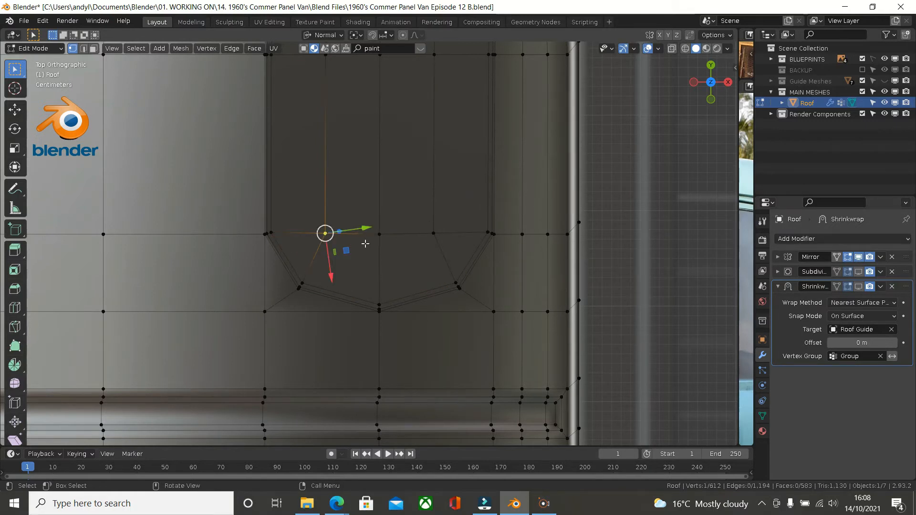
pyautogui.press('g')
pyautogui.press('g')
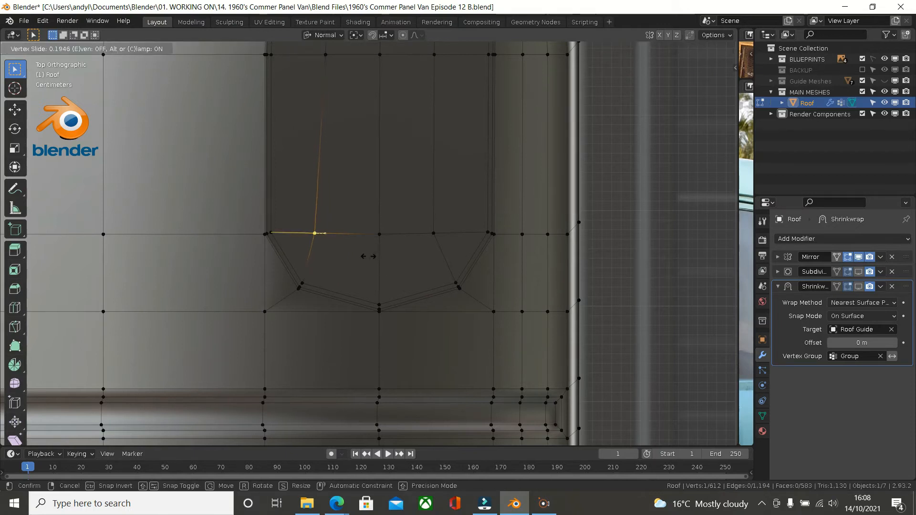
pyautogui.click(367, 256)
pyautogui.click(433, 233)
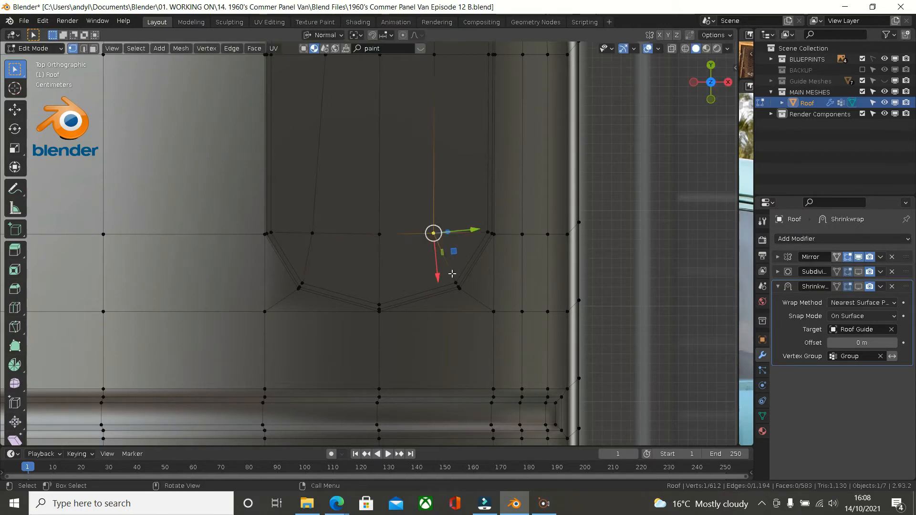
pyautogui.press('g')
pyautogui.press('g')
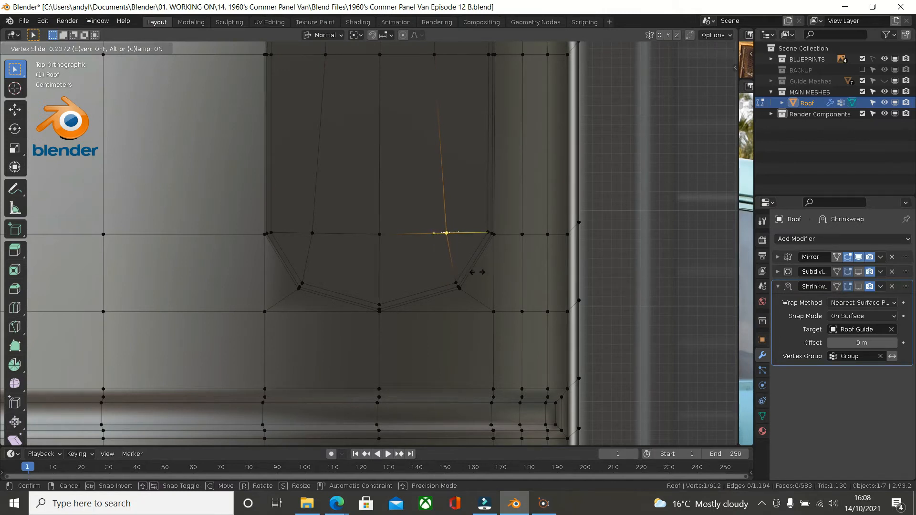
pyautogui.click(477, 272)
# Dissolve the two diagonal edges between the centre vertex and the upper corner vertices at the panel's upper end
pyautogui.keyDown('shift'); pyautogui.moveTo(426, 233); pyautogui.dragTo(387, 444, button='middle'); pyautogui.keyUp('shift')
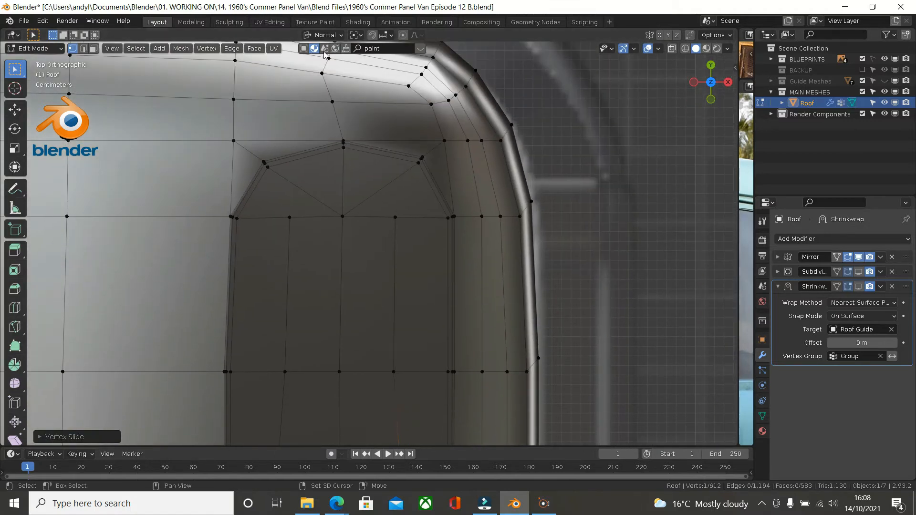
pyautogui.click(267, 166)
pyautogui.keyDown('shift'); pyautogui.click(339, 214); pyautogui.keyUp('shift')
pyautogui.keyDown('shift'); pyautogui.click(418, 163); pyautogui.keyUp('shift')
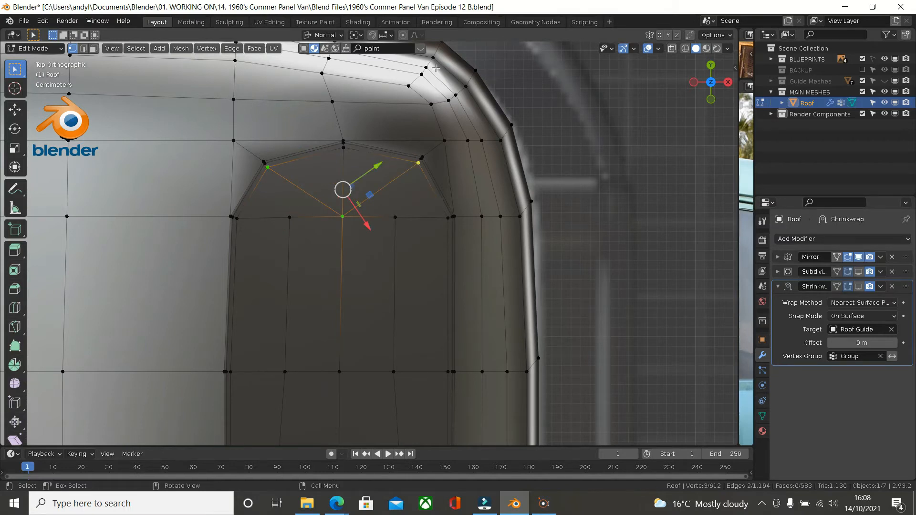
pyautogui.press('x')
pyautogui.click(421, 119)
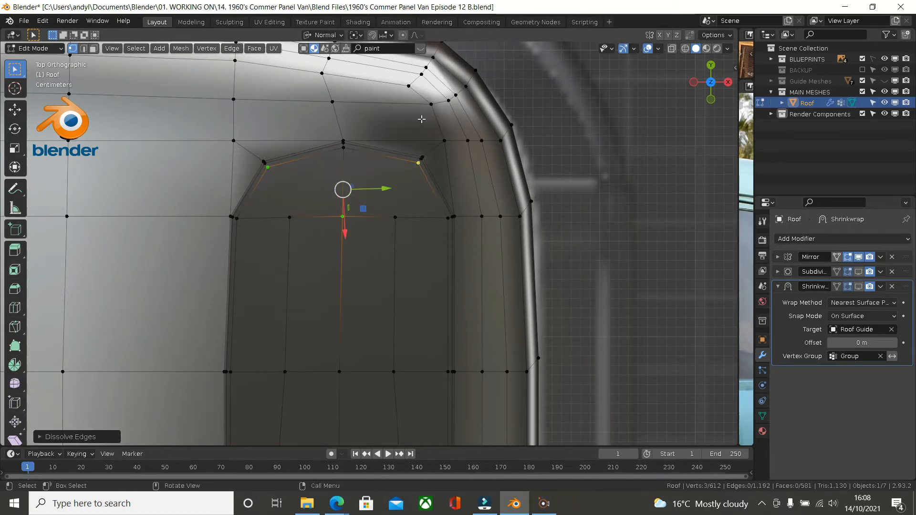
# Connect the upper end vertices of the uppermost panel's two loop cuts to its upper-left and upper-right corner vertices
pyautogui.click(280, 175)
pyautogui.keyDown('shift'); pyautogui.click(291, 211); pyautogui.keyUp('shift')
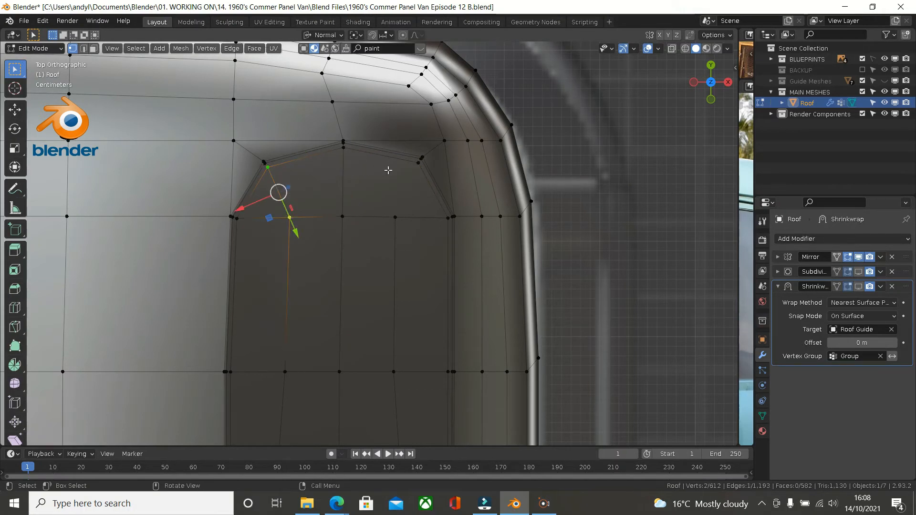
pyautogui.click(418, 163)
pyautogui.keyDown('shift'); pyautogui.click(396, 215); pyautogui.keyUp('shift')
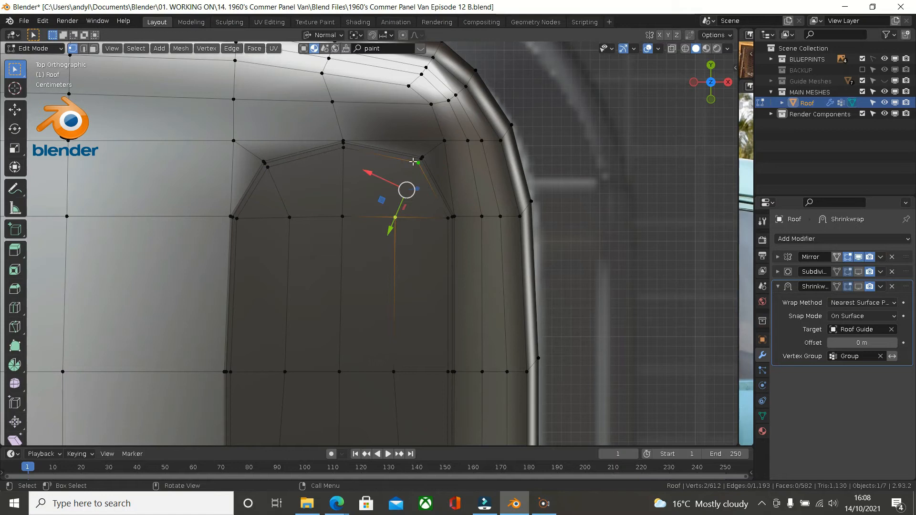
pyautogui.press('j')
# Slide the upper end vertices of the uppermost panel's two loop cuts slightly outward toward the panel's left and right sides
pyautogui.click(289, 217)
pyautogui.hotkey('shift', 'v')
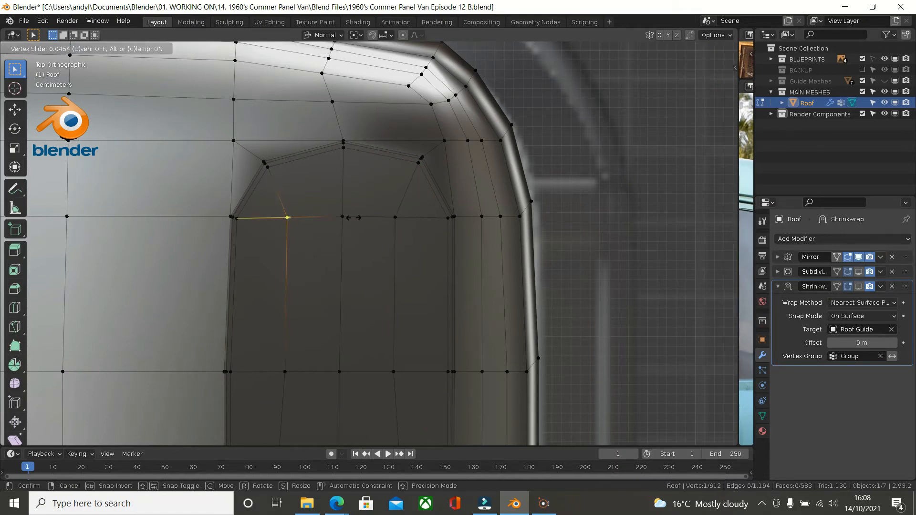
pyautogui.click(353, 217)
pyautogui.click(397, 217)
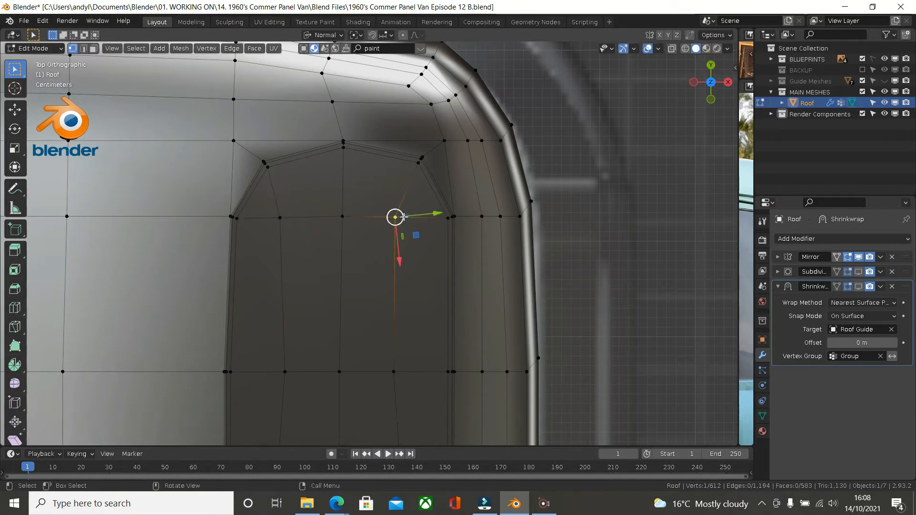
pyautogui.hotkey('shift', 'v')
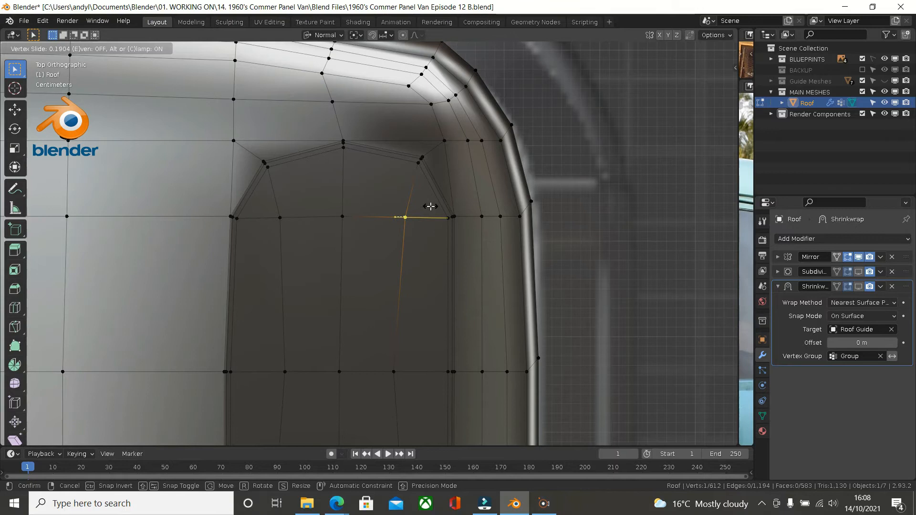
pyautogui.click(430, 206)
pyautogui.scroll(1, 386, 170)
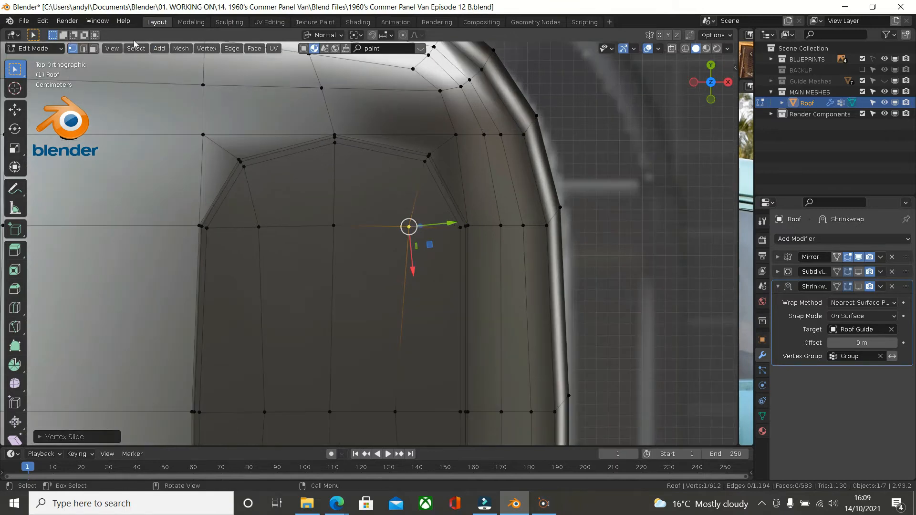
# Switch to face selection and select all inner faces of the uppermost inset panel, from its upper end to its lower end
pyautogui.hotkey('alt', 'a')
pyautogui.click(94, 49)
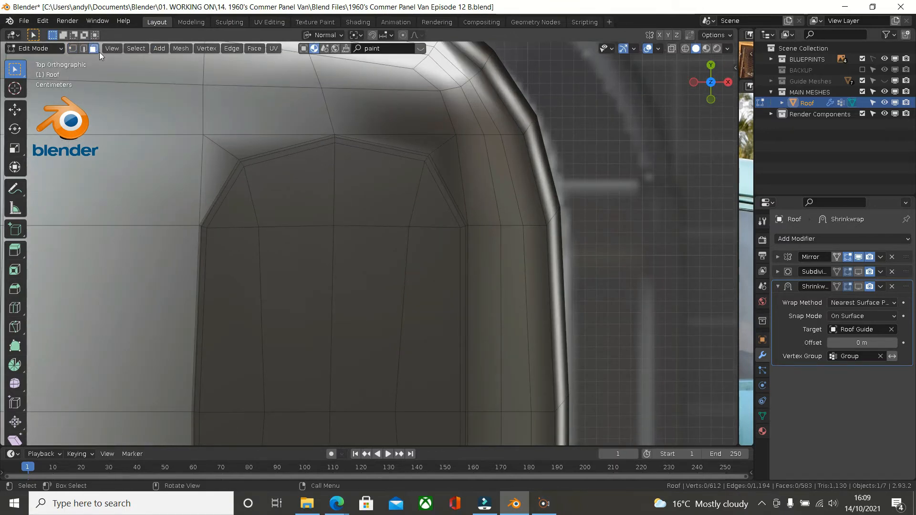
pyautogui.click(244, 215)
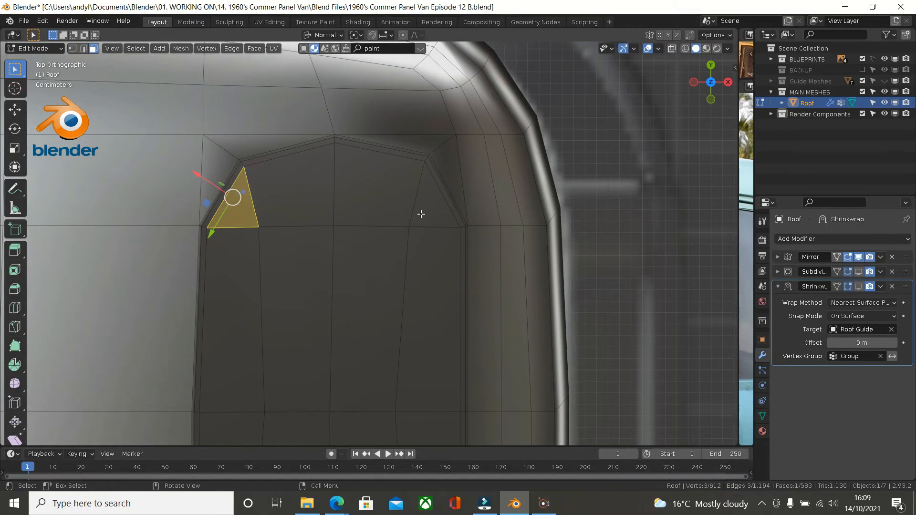
pyautogui.keyDown('ctrl'); pyautogui.click(421, 213); pyautogui.keyUp('ctrl')
pyautogui.keyDown('shift'); pyautogui.scroll(-5, 418, 389); pyautogui.keyUp('shift')
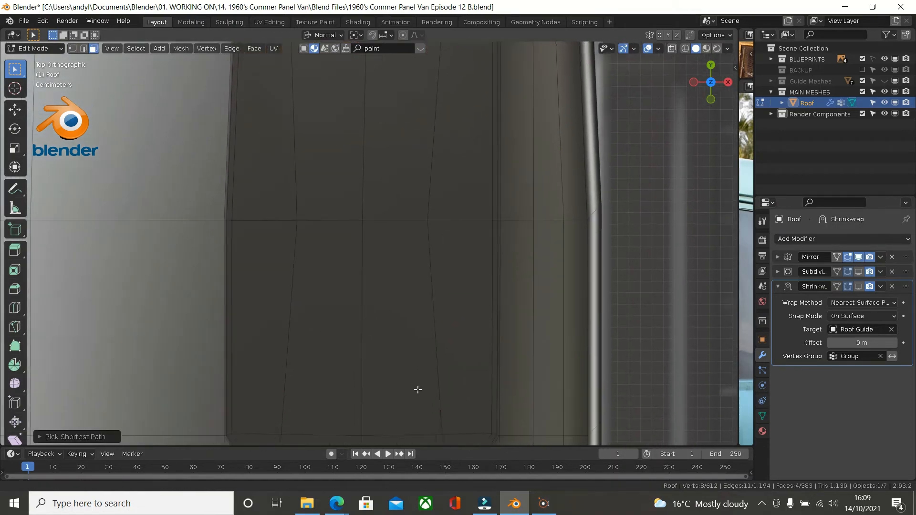
pyautogui.keyDown('shift'); pyautogui.scroll(-3, 418, 389); pyautogui.keyUp('shift')
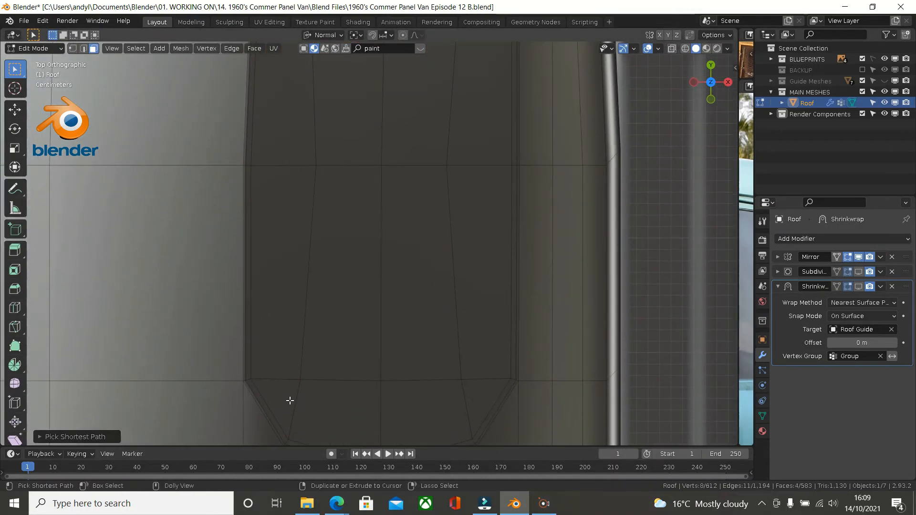
pyautogui.hotkey('ctrl', 'l')
pyautogui.press('KP_Decimal')
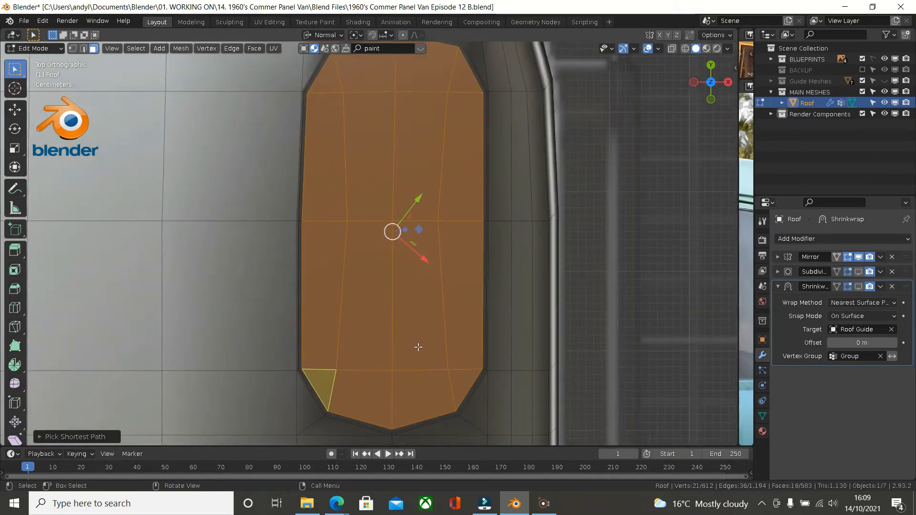
# Add all inner faces of the middle inset panel to the selection
pyautogui.scroll(-1, 418, 347)
pyautogui.keyDown('shift'); pyautogui.scroll(-8, 418, 346); pyautogui.keyUp('shift')
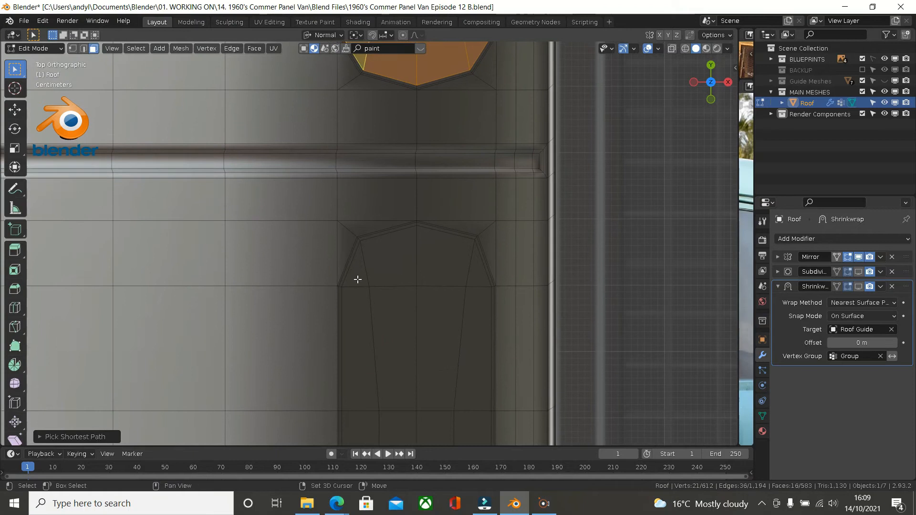
pyautogui.keyDown('shift'); pyautogui.click(357, 278); pyautogui.keyUp('shift')
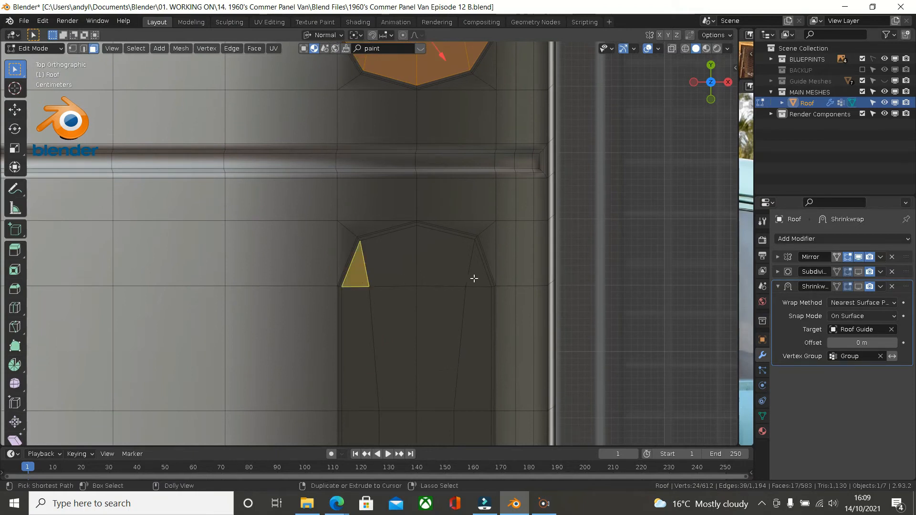
pyautogui.keyDown('ctrl'); pyautogui.click(471, 277); pyautogui.keyUp('ctrl')
pyautogui.keyDown('shift'); pyautogui.moveTo(461, 299); pyautogui.dragTo(480, 106, button='middle'); pyautogui.keyUp('shift')
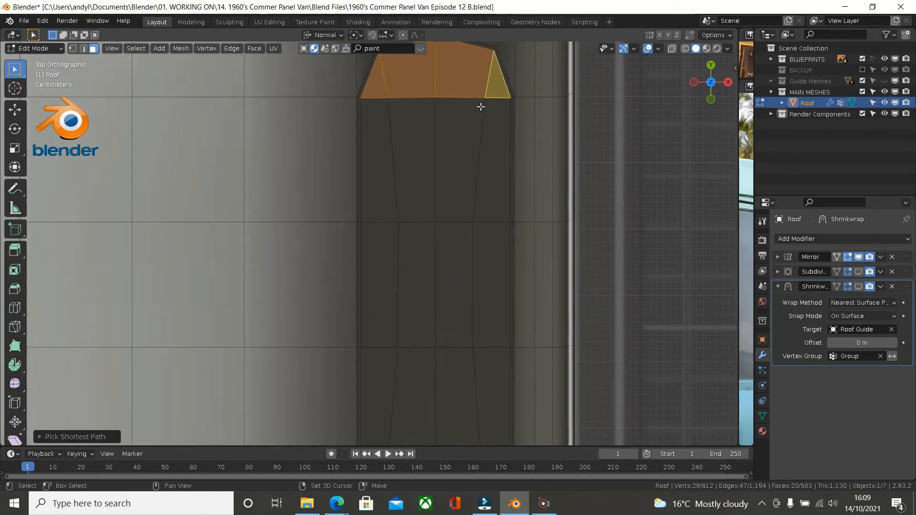
pyautogui.keyDown('shift'); pyautogui.moveTo(430, 280); pyautogui.dragTo(429, 138, button='middle'); pyautogui.keyUp('shift')
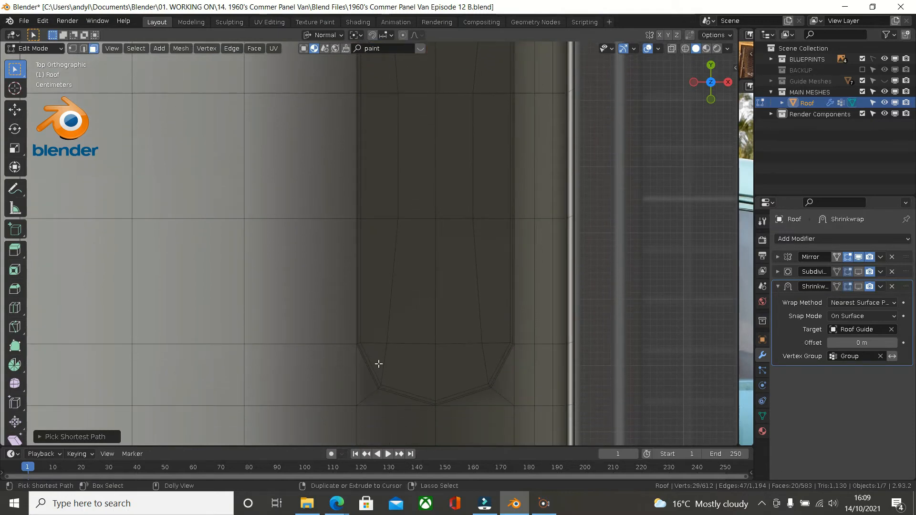
pyautogui.keyDown('ctrl'); pyautogui.click(378, 361); pyautogui.keyUp('ctrl')
pyautogui.scroll(5, 453, 264)
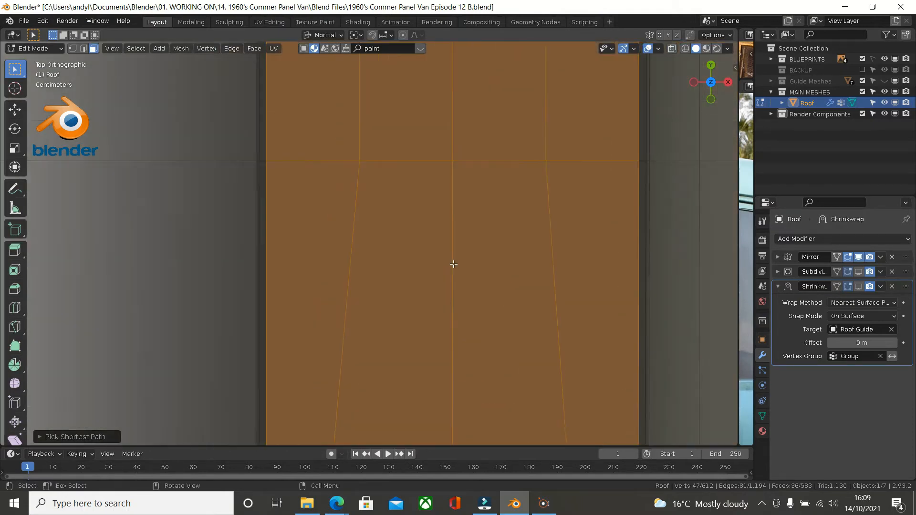
# Add all inner faces of the third inset panel, below the second roof rib, to the selection
pyautogui.scroll(-4, 453, 263)
pyautogui.scroll(1, 452, 264)
pyautogui.scroll(-3, 452, 270)
pyautogui.keyDown('shift'); pyautogui.moveTo(451, 270); pyautogui.dragTo(465, 504, button='middle'); pyautogui.keyUp('shift')
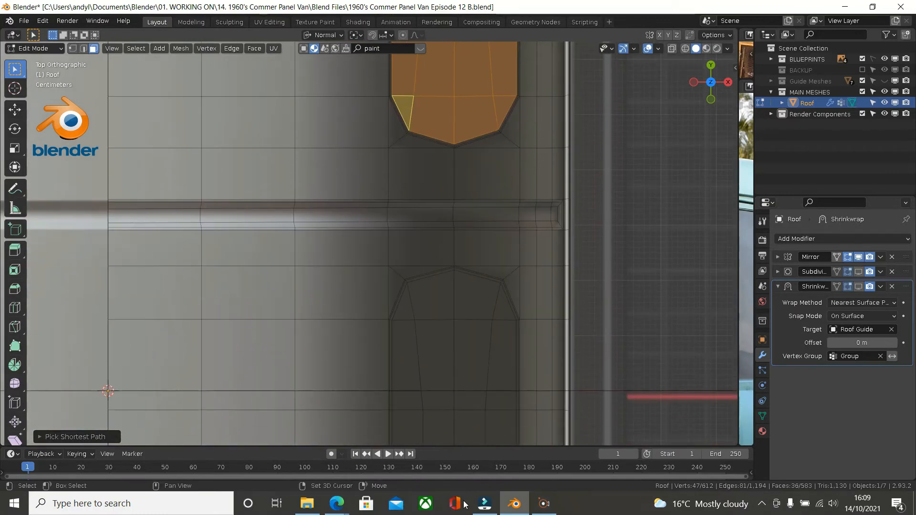
pyautogui.hotkey('shift', 'd')
pyautogui.click(416, 319)
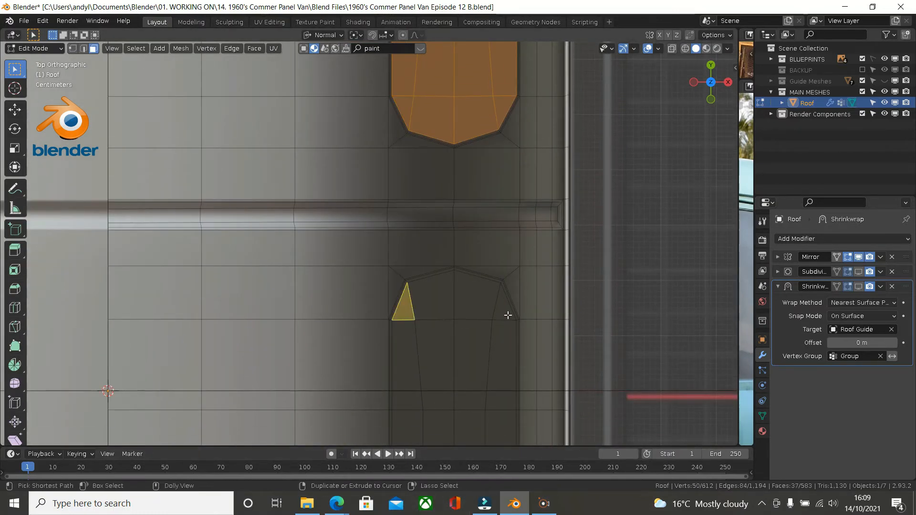
pyautogui.keyDown('ctrl'); pyautogui.click(499, 316); pyautogui.keyUp('ctrl')
pyautogui.keyDown('shift'); pyautogui.scroll(-5, 473, 154); pyautogui.keyUp('shift')
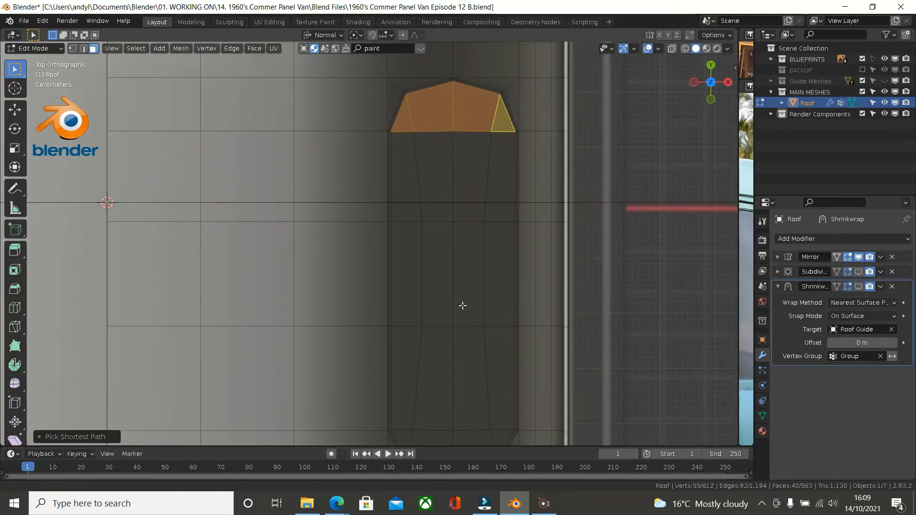
pyautogui.keyDown('shift'); pyautogui.scroll(-5, 465, 150); pyautogui.keyUp('shift')
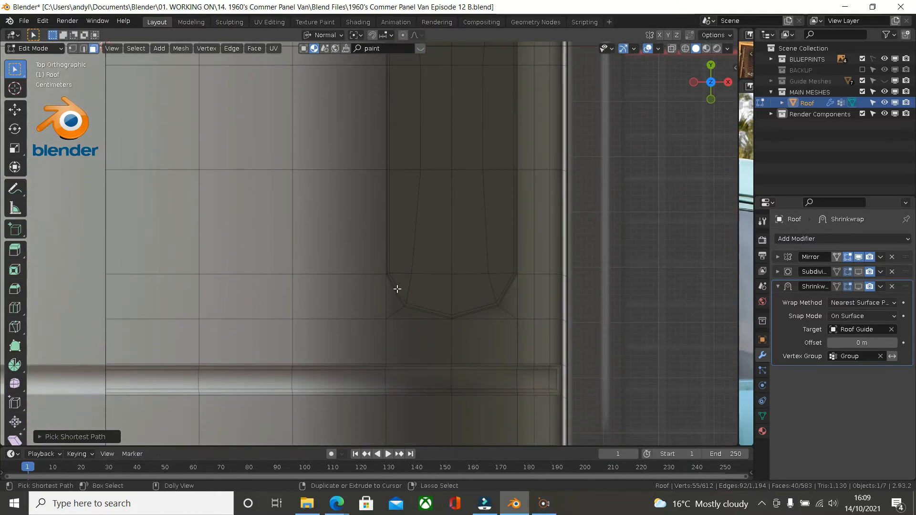
pyautogui.keyDown('ctrl'); pyautogui.click(402, 281); pyautogui.keyUp('ctrl')
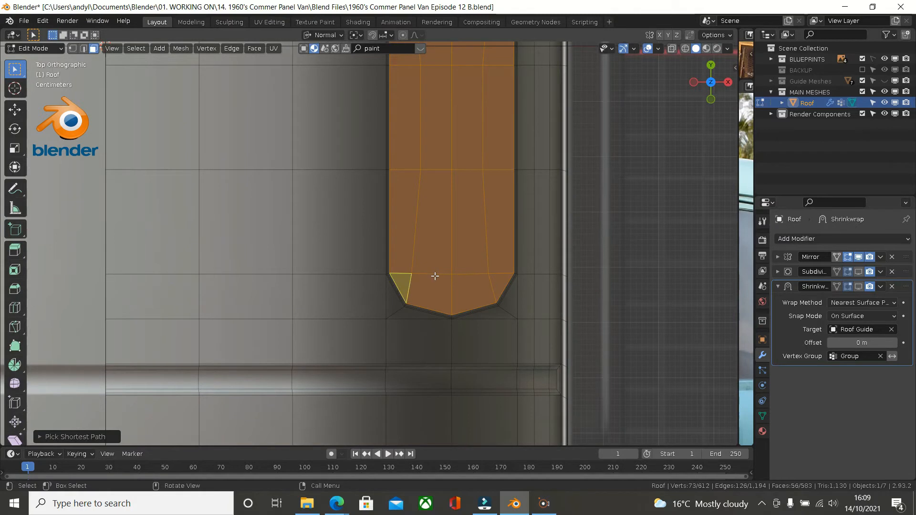
pyautogui.scroll(2, 433, 275)
pyautogui.scroll(-3, 435, 276)
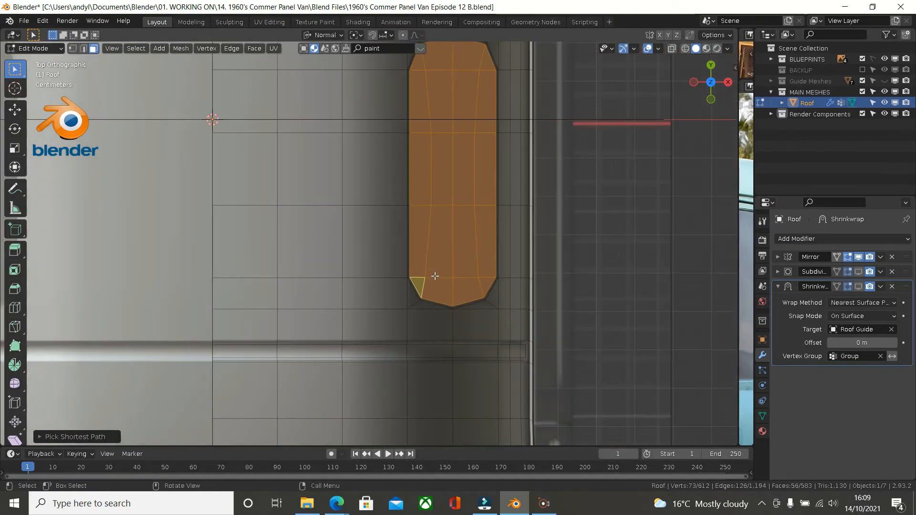
# Turn on viewport display for the roof's Subdivision and Shrinkwrap modifiers
pyautogui.moveTo(435, 276); pyautogui.dragTo(454, 221, button='middle')
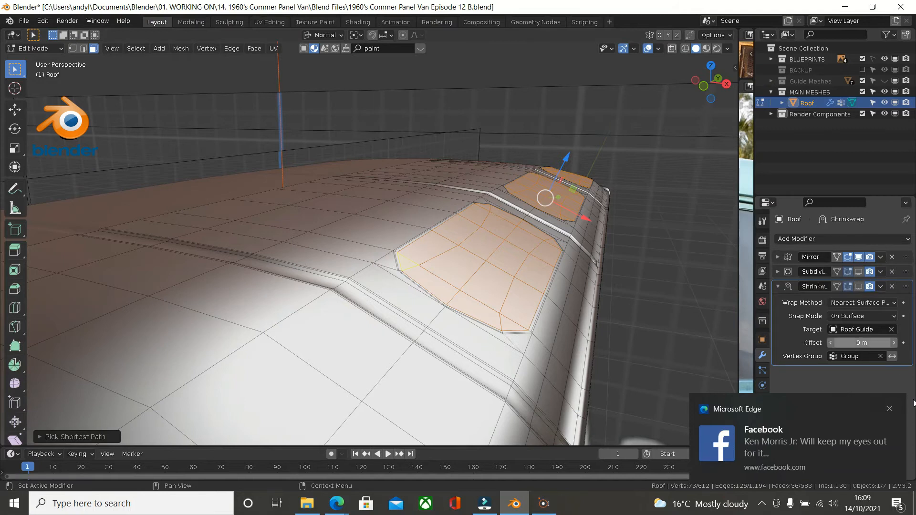
pyautogui.click(889, 409)
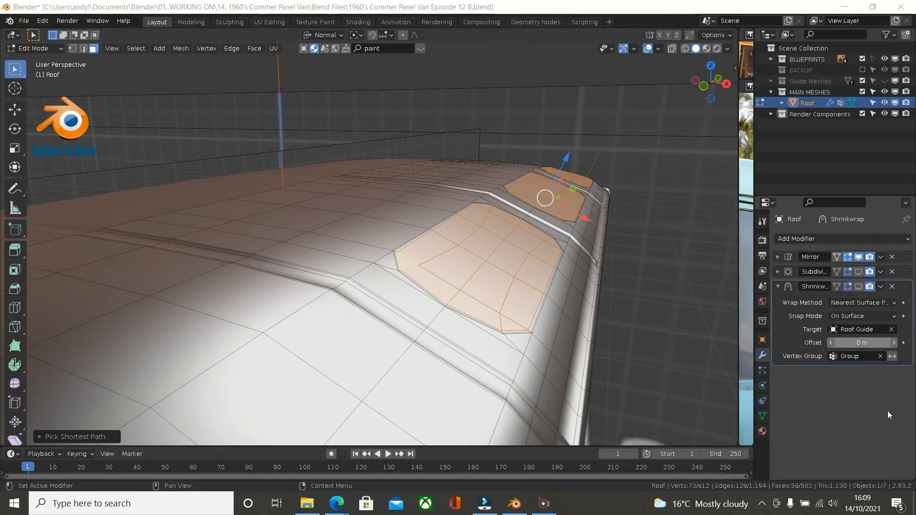
pyautogui.click(859, 272)
pyautogui.click(859, 287)
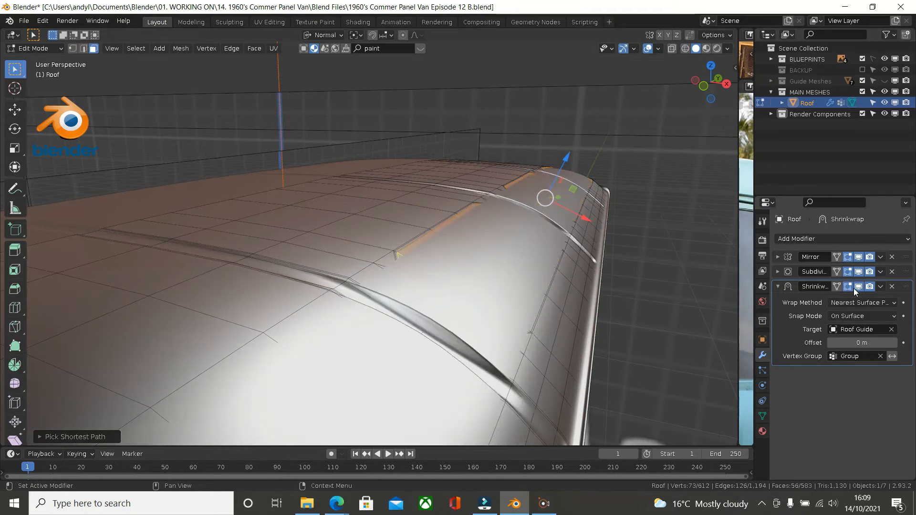
pyautogui.moveTo(578, 275); pyautogui.dragTo(581, 272, button='middle')
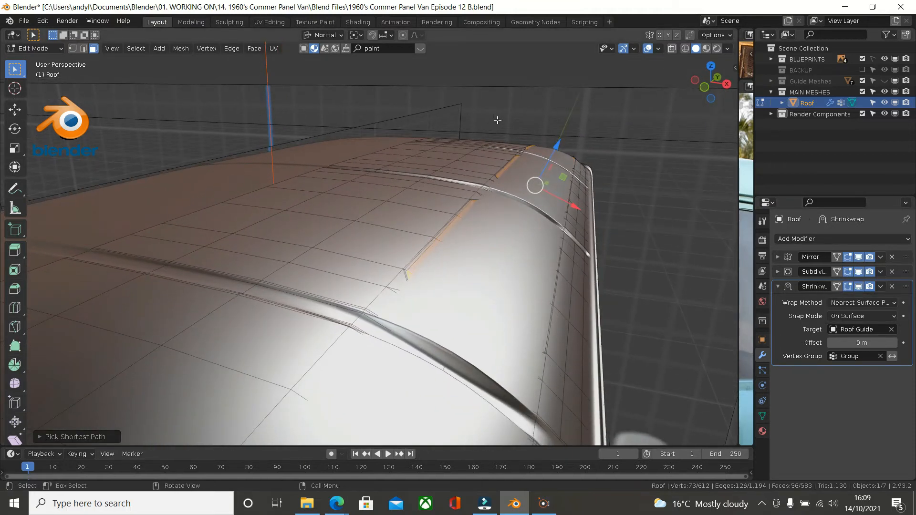
pyautogui.keyDown('shift'); pyautogui.moveTo(531, 142); pyautogui.dragTo(411, 141, button='middle'); pyautogui.keyUp('shift')
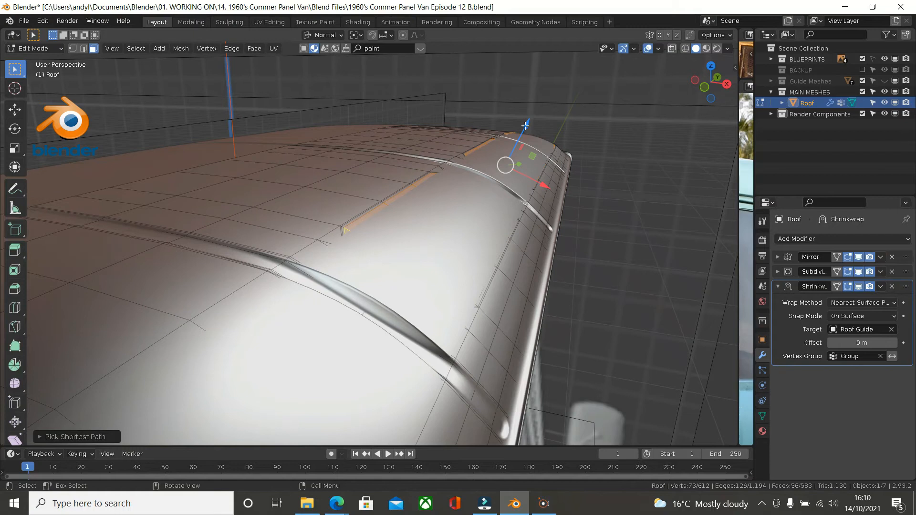
# Lower the selected panel faces slightly along their normal and remove them from the Shrinkwrap vertex group
pyautogui.moveTo(524, 125); pyautogui.dragTo(519, 135)
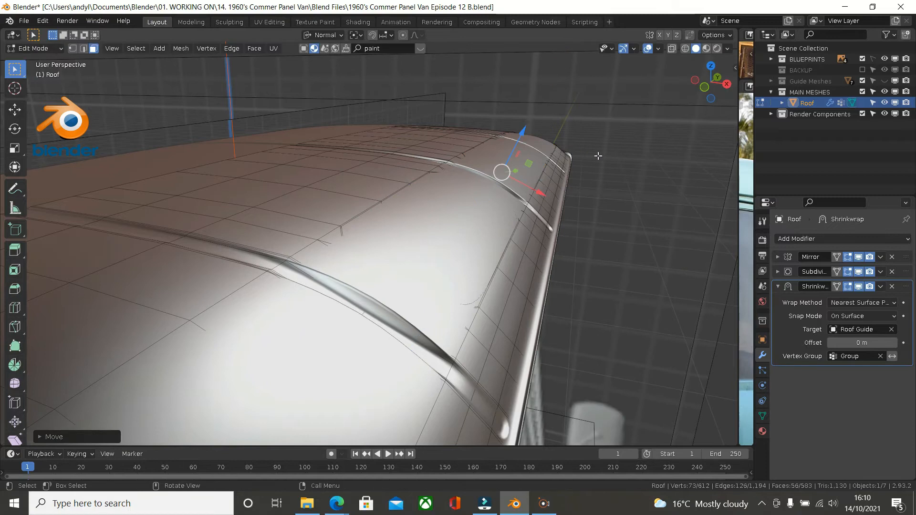
pyautogui.click(762, 416)
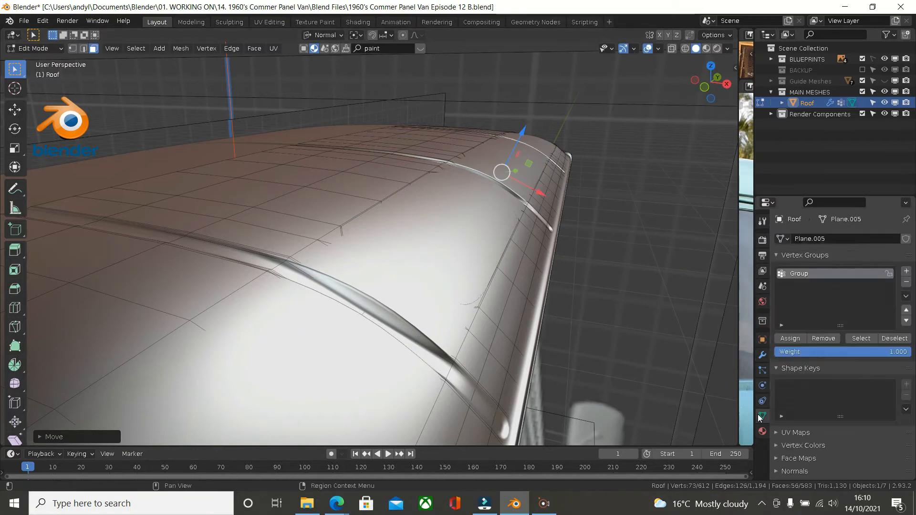
pyautogui.click(821, 339)
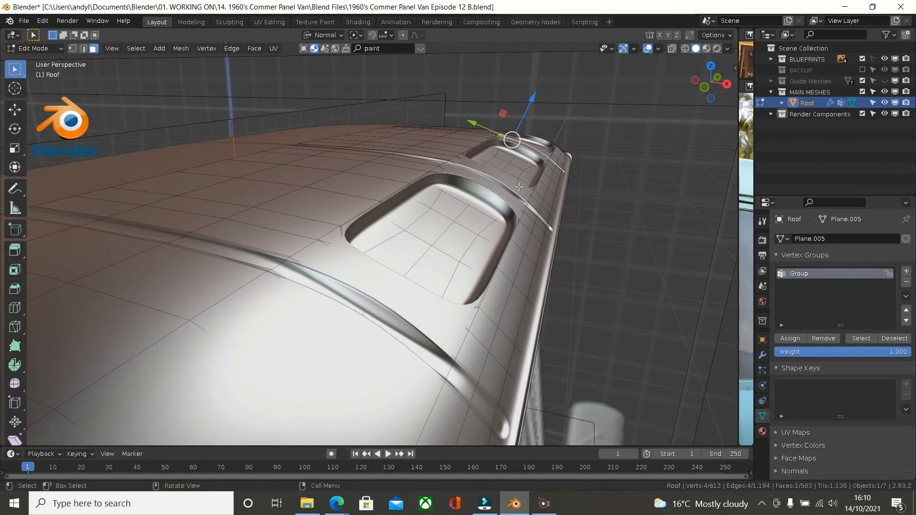
# Raise the selected panel faces about 0.025 m along their normal to make the recesses shallower
pyautogui.press('KP_Decimal')
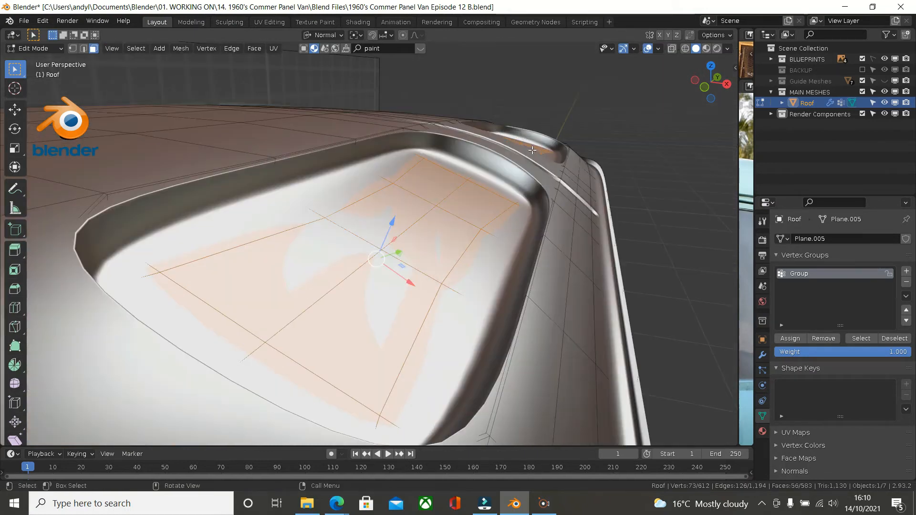
pyautogui.scroll(3, 465, 168)
pyautogui.scroll(-2, 465, 169)
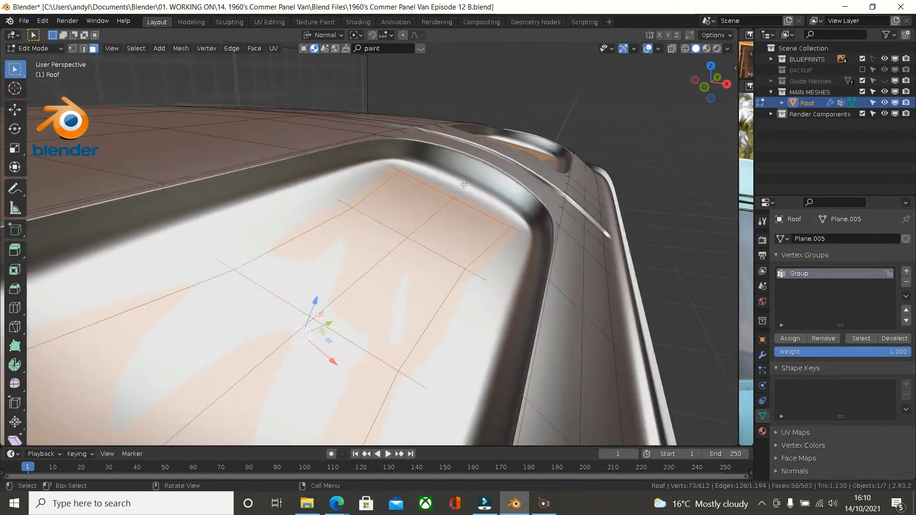
pyautogui.moveTo(465, 169); pyautogui.dragTo(437, 195, button='middle')
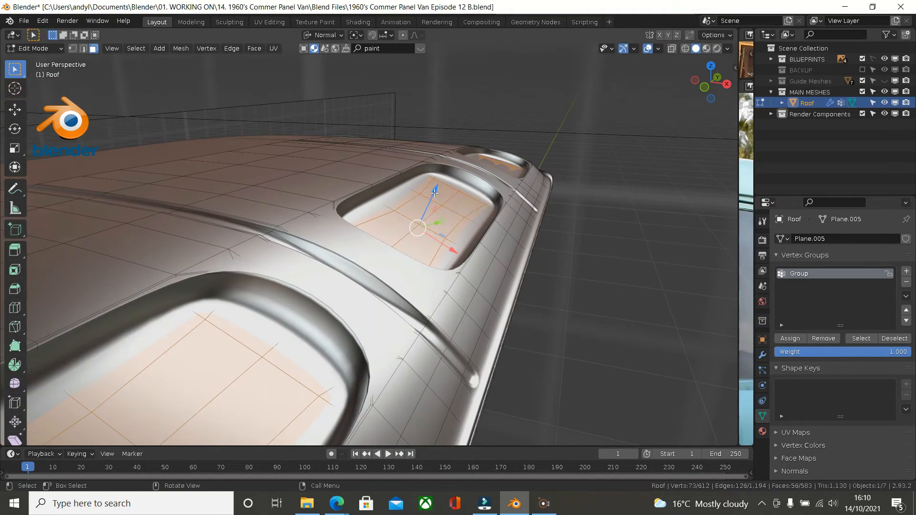
pyautogui.moveTo(433, 191); pyautogui.dragTo(433, 189)
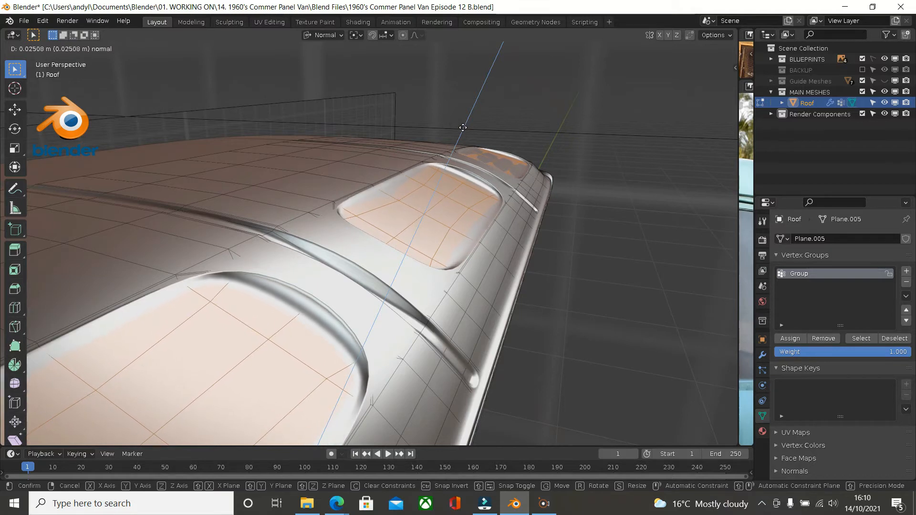
pyautogui.click(463, 132)
# Return to Object Mode and examine the roof's recessed panels from the side of the van
pyautogui.scroll(-7, 424, 247)
pyautogui.moveTo(395, 293); pyautogui.dragTo(475, 343, button='middle')
pyautogui.press('Tab')
pyautogui.moveTo(425, 317); pyautogui.dragTo(436, 253, button='middle')
pyautogui.scroll(5, 395, 287)
pyautogui.scroll(-5, 428, 254)
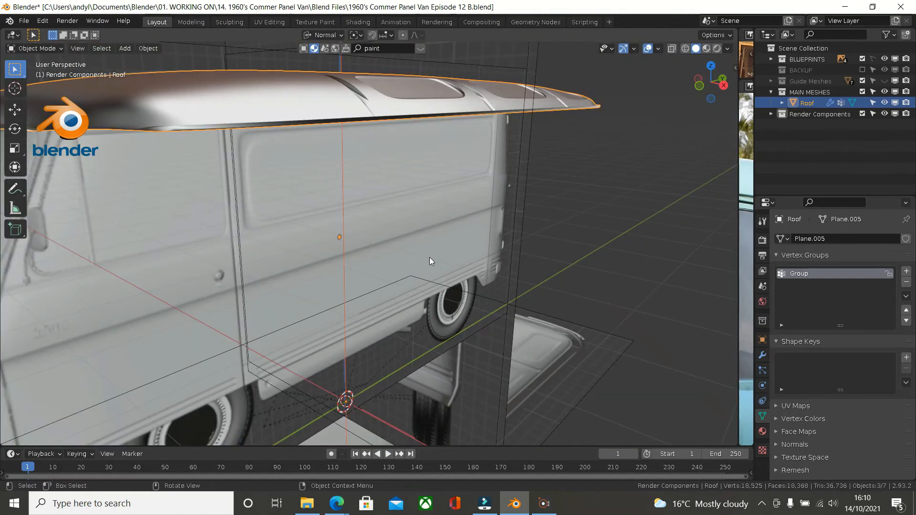
# Examine the shading of the recessed side panels from above and along the roof's length
pyautogui.scroll(3, 430, 258)
pyautogui.scroll(-6, 429, 256)
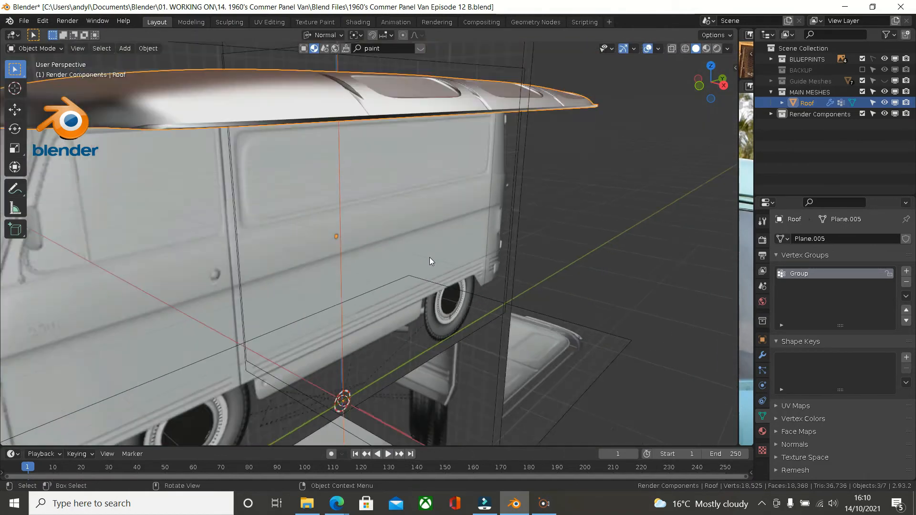
pyautogui.moveTo(425, 255)
pyautogui.mouseDown(button='middle')
pyautogui.moveTo(424, 271)
pyautogui.moveTo(437, 261)
pyautogui.mouseUp(button='middle')
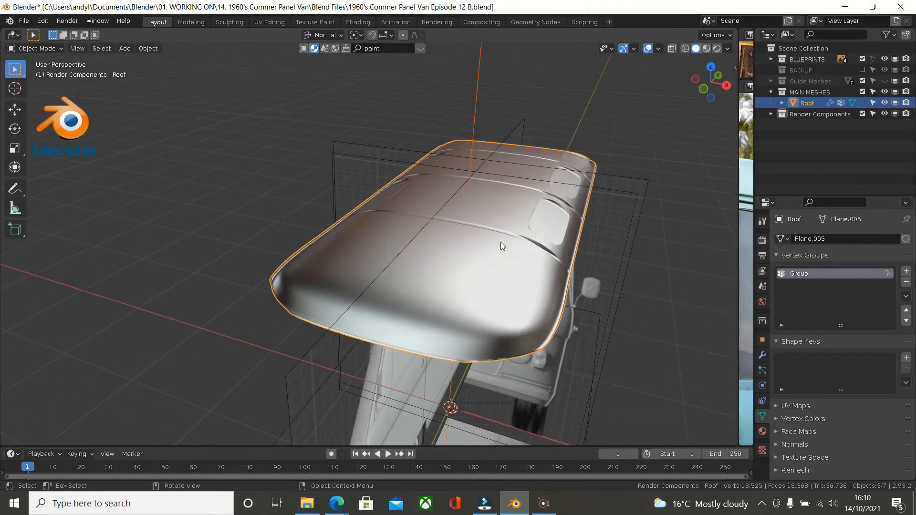
pyautogui.scroll(5, 536, 241)
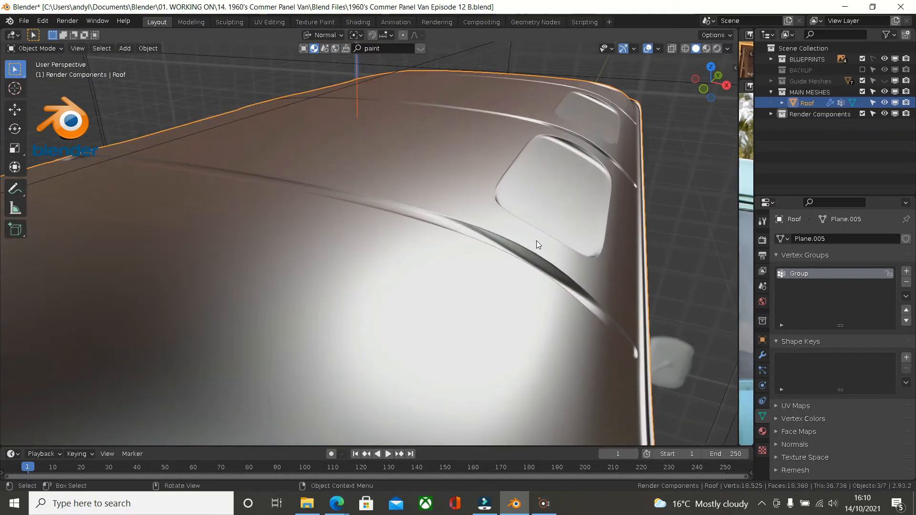
pyautogui.scroll(-4, 536, 241)
pyautogui.moveTo(520, 230); pyautogui.dragTo(554, 226, button='middle')
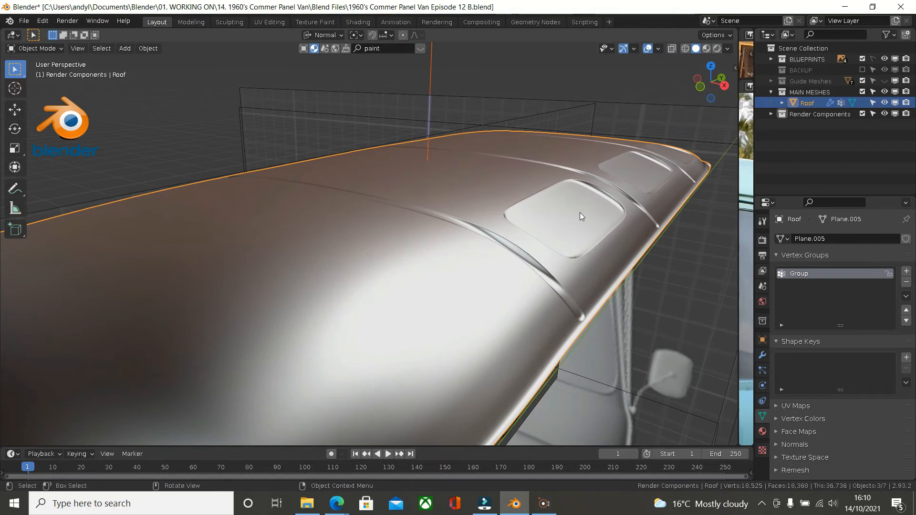
pyautogui.scroll(2, 580, 212)
pyautogui.moveTo(585, 213)
pyautogui.mouseDown(button='middle')
pyautogui.moveTo(594, 202)
pyautogui.moveTo(453, 222)
pyautogui.moveTo(442, 207)
pyautogui.moveTo(579, 218)
pyautogui.mouseUp(button='middle')
# Enter Edit Mode with edge selection and select the upper and lower lengthwise edge loops inside the front recessed panel
pyautogui.press('Tab')
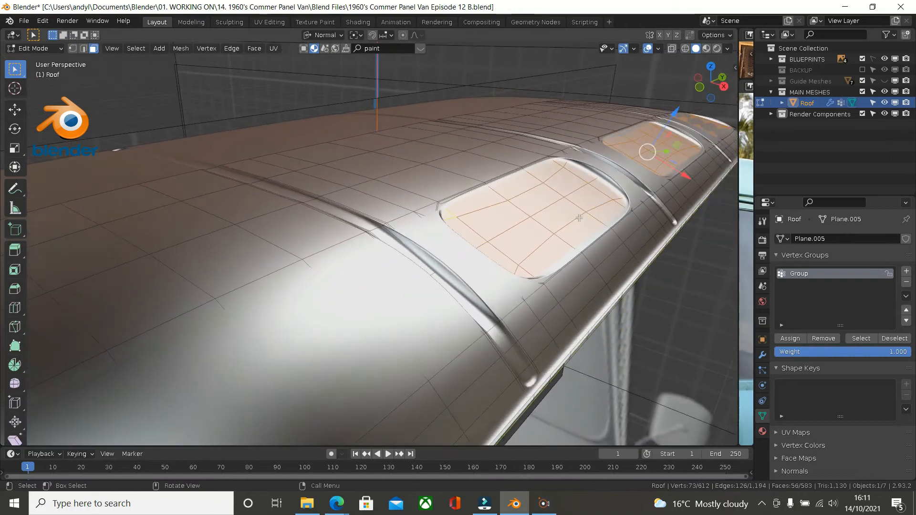
pyautogui.keyDown('alt'); pyautogui.click(491, 209); pyautogui.keyUp('alt')
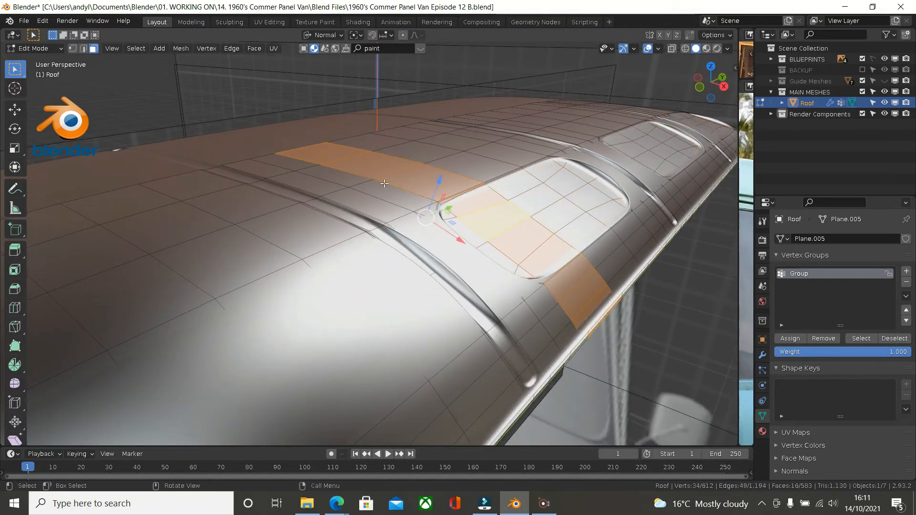
pyautogui.click(83, 48)
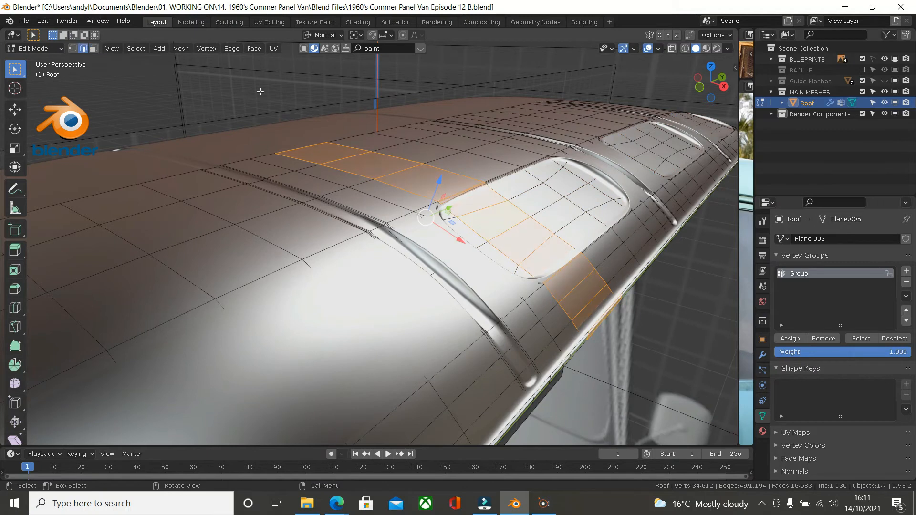
pyautogui.keyDown('alt'); pyautogui.click(522, 188); pyautogui.keyUp('alt')
pyautogui.moveTo(522, 189); pyautogui.dragTo(438, 201, button='middle')
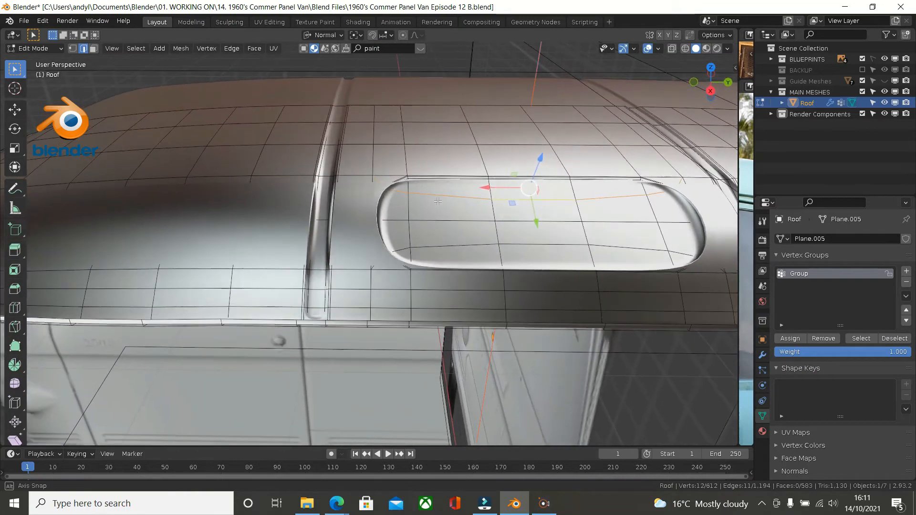
pyautogui.keyDown('alt'); pyautogui.keyDown('shift'); pyautogui.click(471, 246); pyautogui.keyUp('shift'); pyautogui.keyUp('alt')
# Add the upper and lower lengthwise edge loops of the middle and rear recessed panels to the selection
pyautogui.keyDown('shift'); pyautogui.moveTo(472, 245); pyautogui.dragTo(250, 261, button='middle'); pyautogui.keyUp('shift')
pyautogui.keyDown('alt'); pyautogui.keyDown('shift'); pyautogui.click(579, 228); pyautogui.keyUp('shift'); pyautogui.keyUp('alt')
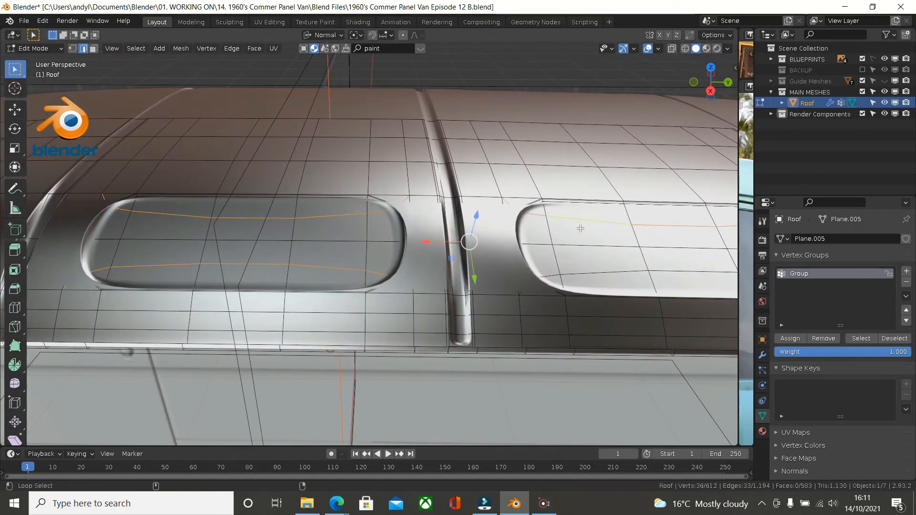
pyautogui.keyDown('alt'); pyautogui.keyDown('shift'); pyautogui.click(604, 274); pyautogui.keyUp('shift'); pyautogui.keyUp('alt')
pyautogui.keyDown('shift'); pyautogui.moveTo(605, 274); pyautogui.dragTo(296, 261, button='middle'); pyautogui.keyUp('shift')
pyautogui.keyDown('alt'); pyautogui.keyDown('shift'); pyautogui.click(528, 236); pyautogui.keyUp('shift'); pyautogui.keyUp('alt')
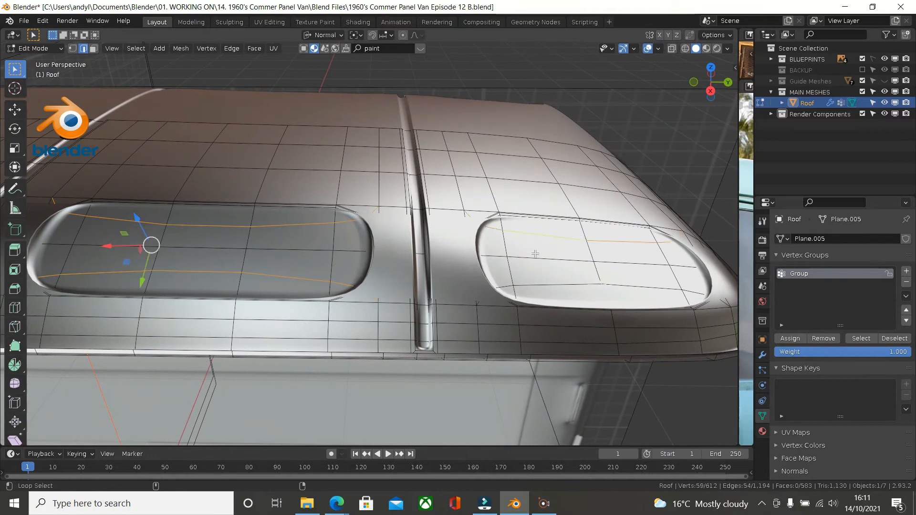
pyautogui.keyDown('alt'); pyautogui.keyDown('shift'); pyautogui.click(550, 281); pyautogui.keyUp('shift'); pyautogui.keyUp('alt')
# Turn off viewport display for the roof's Subdivision modifier to expose the base mesh
pyautogui.moveTo(550, 280); pyautogui.dragTo(578, 302, button='middle')
pyautogui.scroll(2, 534, 273)
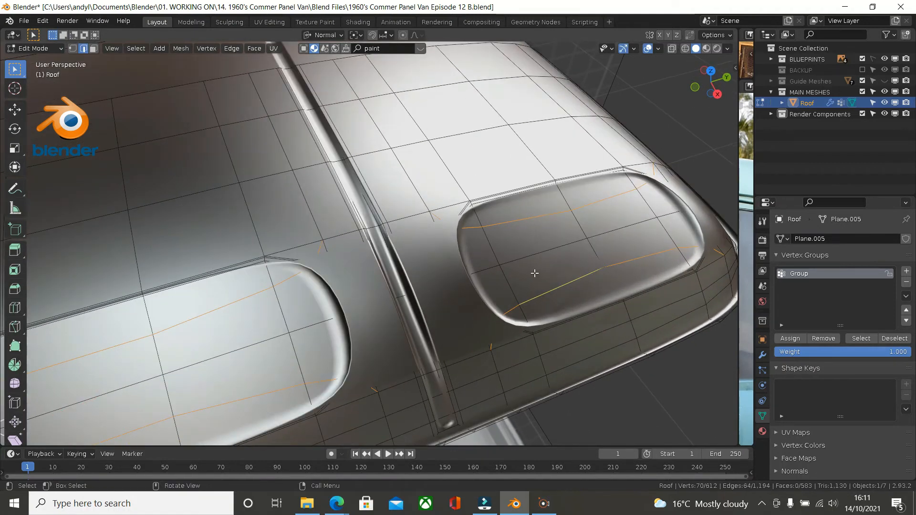
pyautogui.click(762, 355)
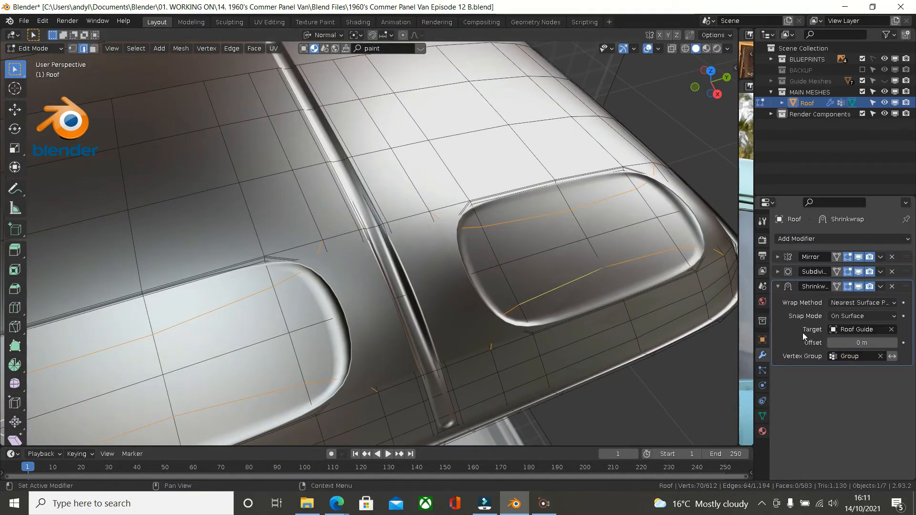
pyautogui.click(857, 272)
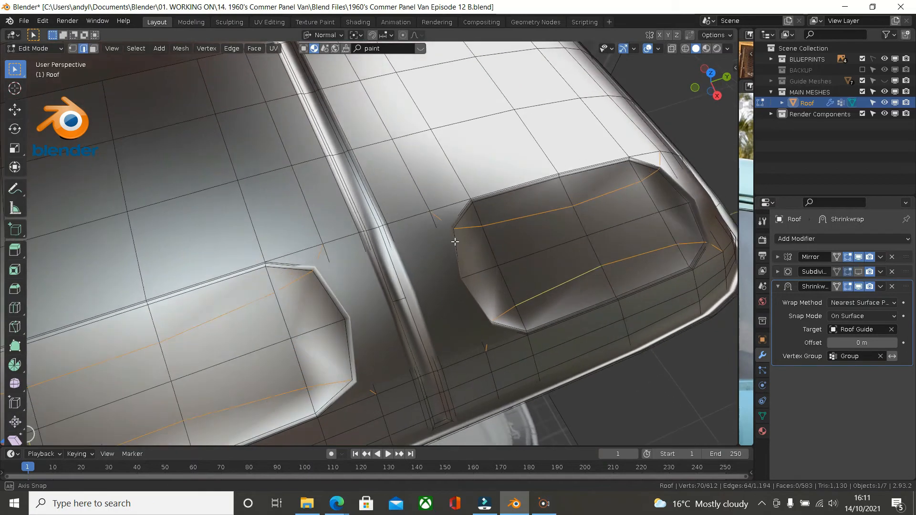
# Deselect the short loop edges that extend beyond the rims of the recessed panels
pyautogui.moveTo(455, 229); pyautogui.dragTo(454, 225, button='middle')
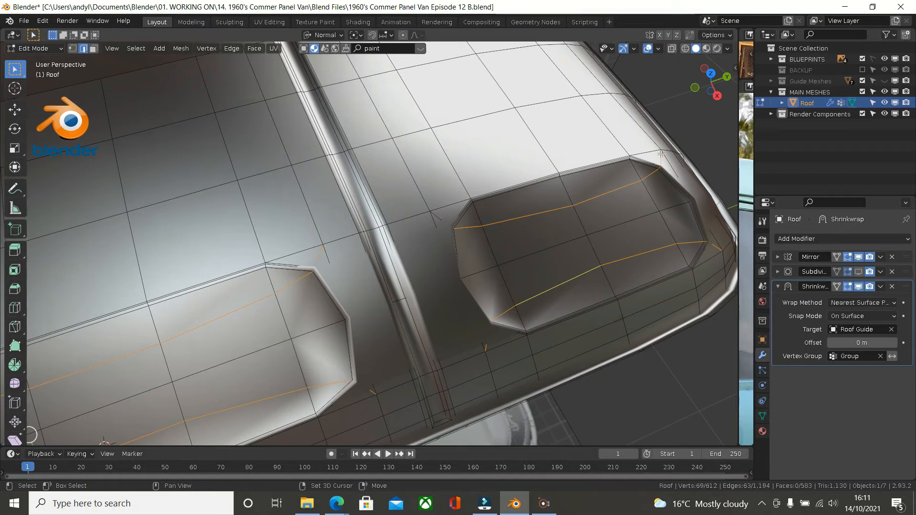
pyautogui.keyDown('shift'); pyautogui.click(716, 247); pyautogui.keyUp('shift')
pyautogui.keyDown('shift'); pyautogui.moveTo(321, 262); pyautogui.dragTo(391, 267, button='middle'); pyautogui.keyUp('shift')
pyautogui.scroll(4, 439, 235)
pyautogui.moveTo(438, 235); pyautogui.dragTo(436, 191, button='middle')
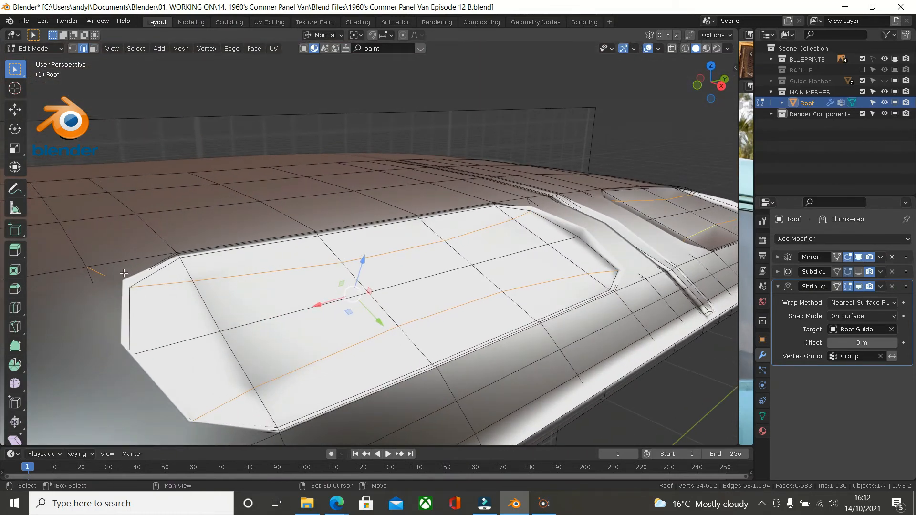
pyautogui.keyDown('shift'); pyautogui.click(105, 275); pyautogui.keyUp('shift')
pyautogui.keyDown('shift'); pyautogui.moveTo(166, 277); pyautogui.dragTo(149, 196, button='middle'); pyautogui.keyUp('shift')
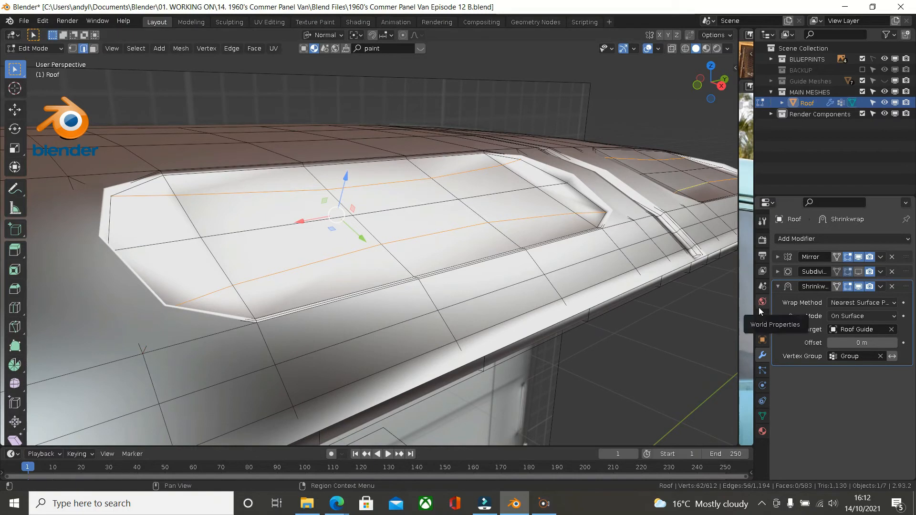
# Turn the Subdivision modifier's viewport display back on and switch the viewport to wireframe shading
pyautogui.click(858, 271)
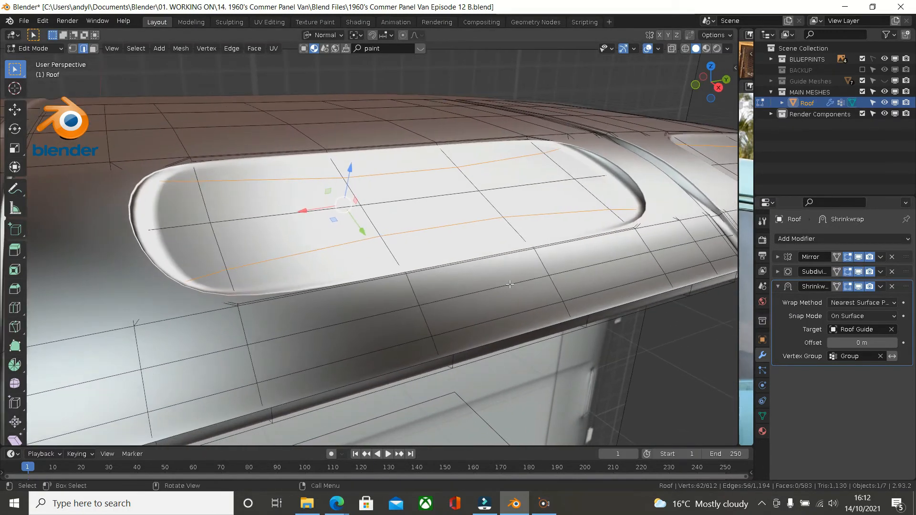
pyautogui.press('z')
pyautogui.click(420, 282)
# Deselect the short rim edge at the nearest recessed panel's upper corner
pyautogui.moveTo(310, 261); pyautogui.dragTo(297, 257, button='middle')
pyautogui.scroll(5, 183, 185)
pyautogui.moveTo(177, 185); pyautogui.dragTo(204, 182, button='middle')
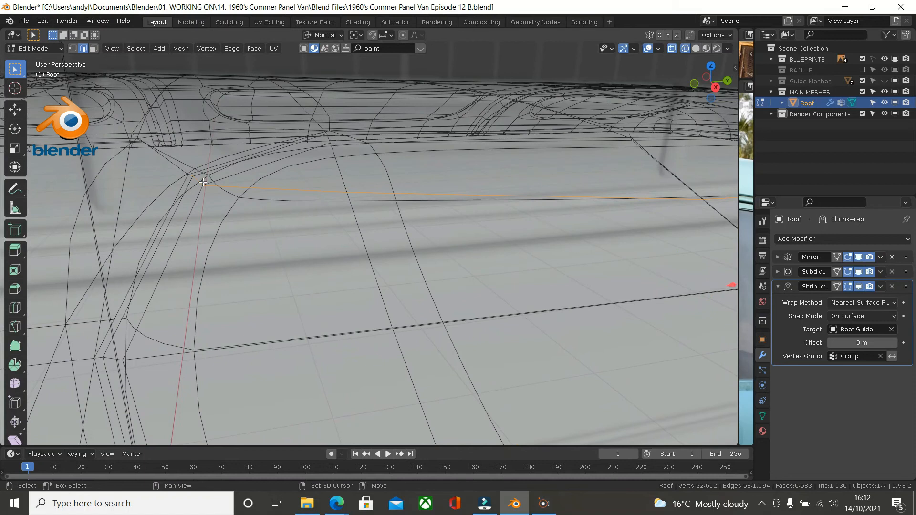
pyautogui.keyDown('shift'); pyautogui.click(199, 182); pyautogui.keyUp('shift')
pyautogui.moveTo(209, 240); pyautogui.dragTo(216, 168, button='middle')
pyautogui.scroll(3, 221, 183)
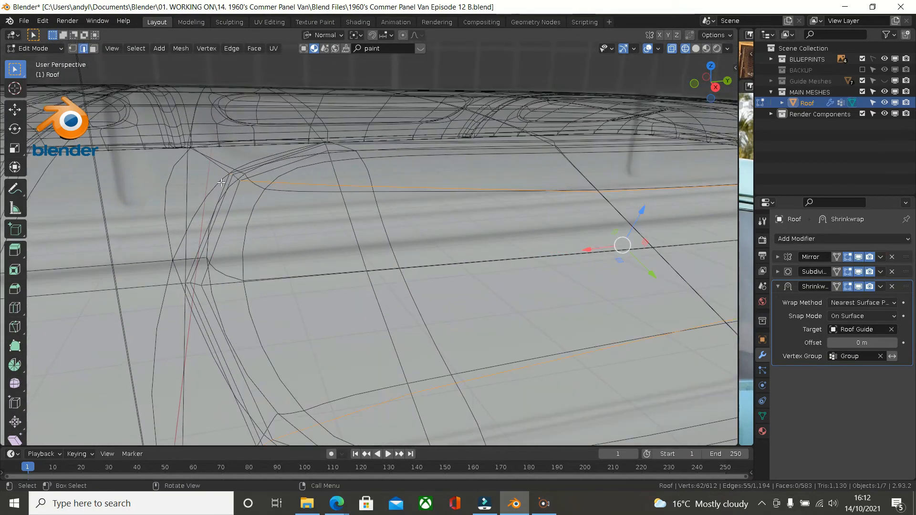
pyautogui.scroll(2, 223, 164)
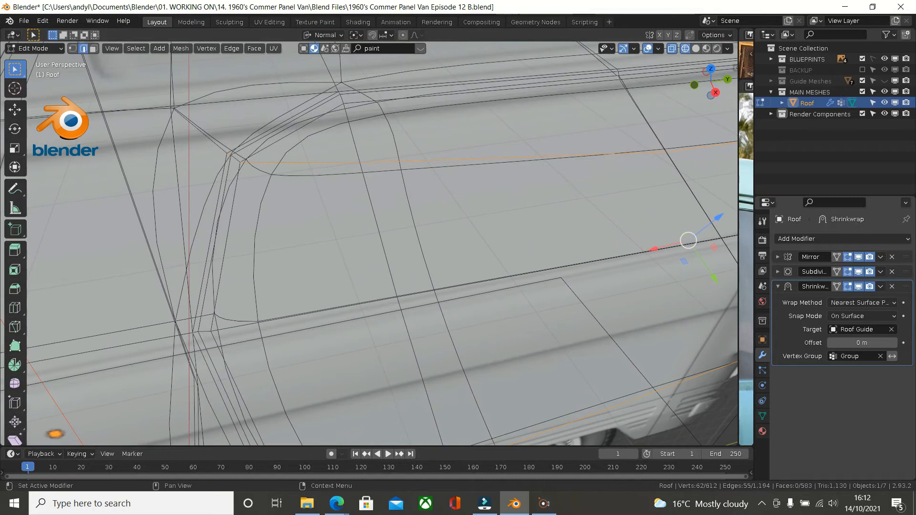
# Hide the Subdivision modifier in the viewport and deselect further short edges at the panel corner with circle select
pyautogui.click(858, 272)
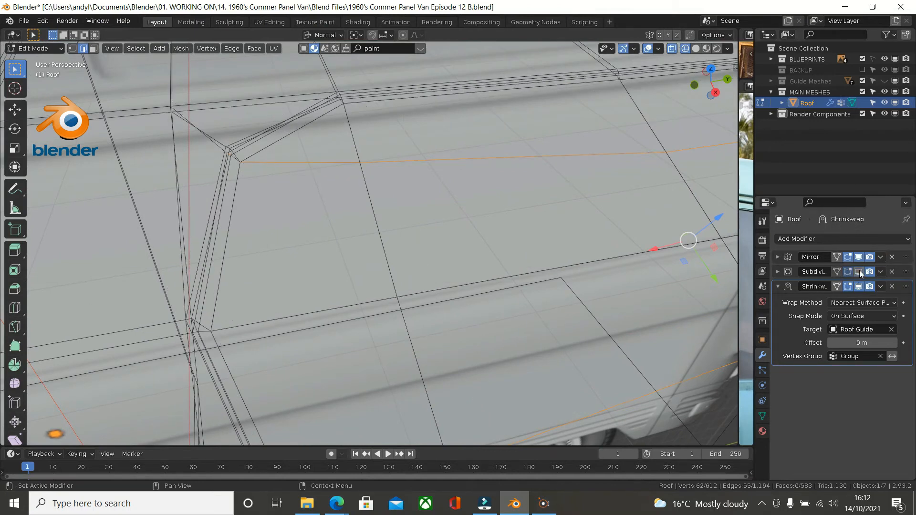
pyautogui.moveTo(295, 183); pyautogui.dragTo(284, 148, button='middle')
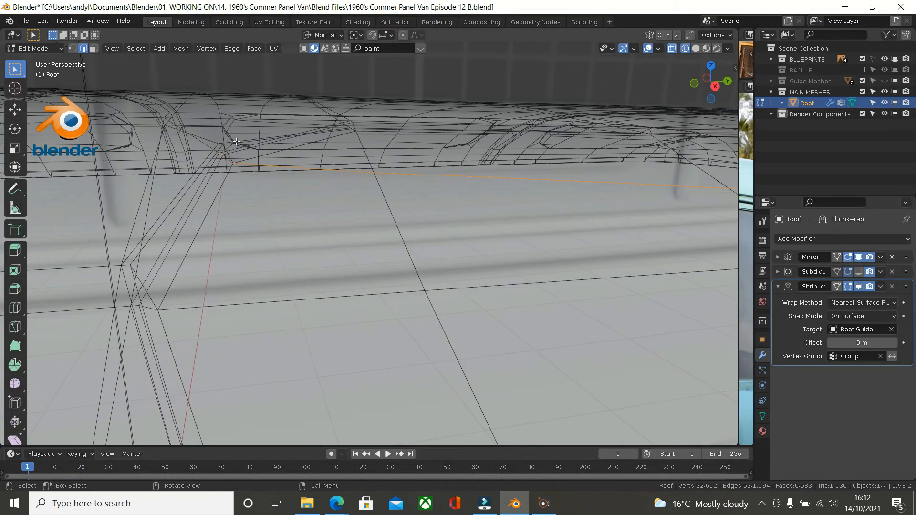
pyautogui.press('c')
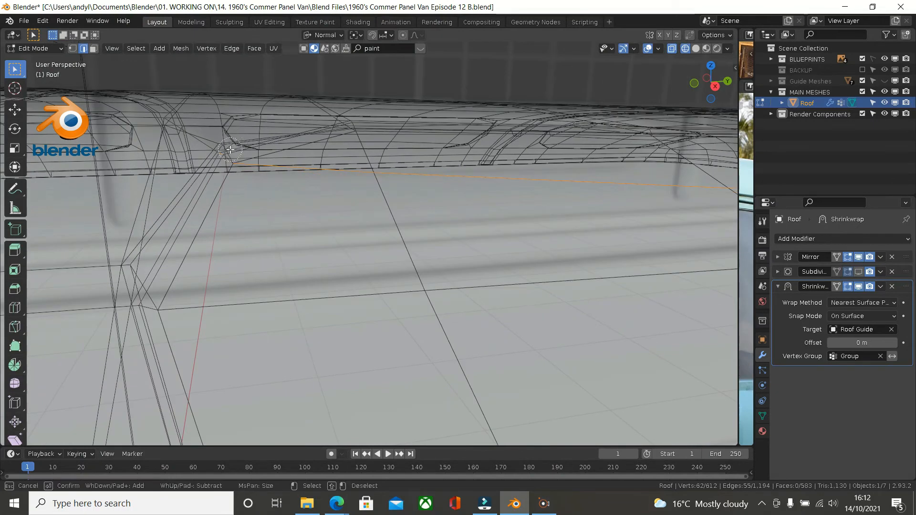
pyautogui.press('Escape')
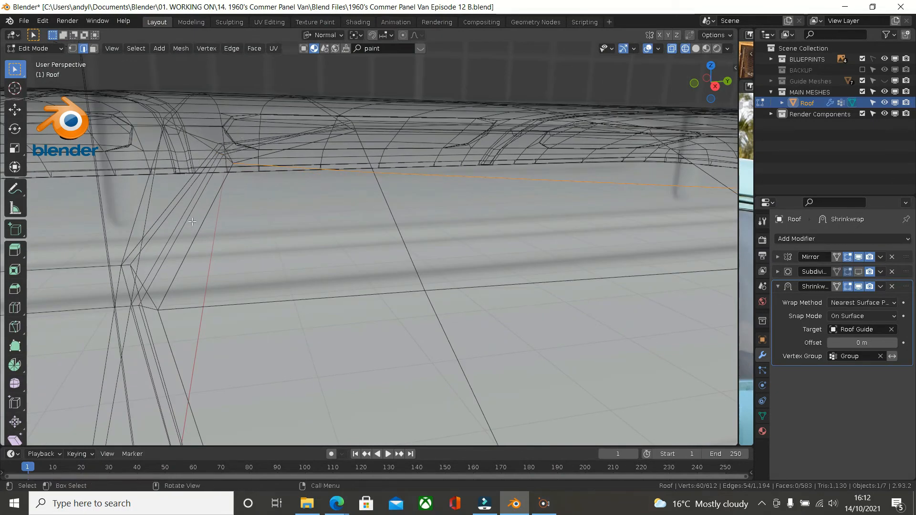
pyautogui.moveTo(212, 316); pyautogui.dragTo(258, 286, button='middle')
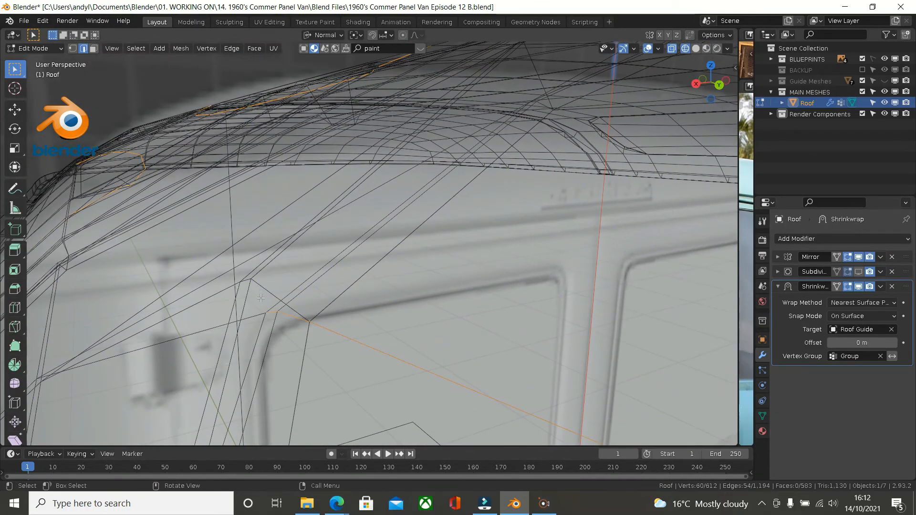
pyautogui.press('c')
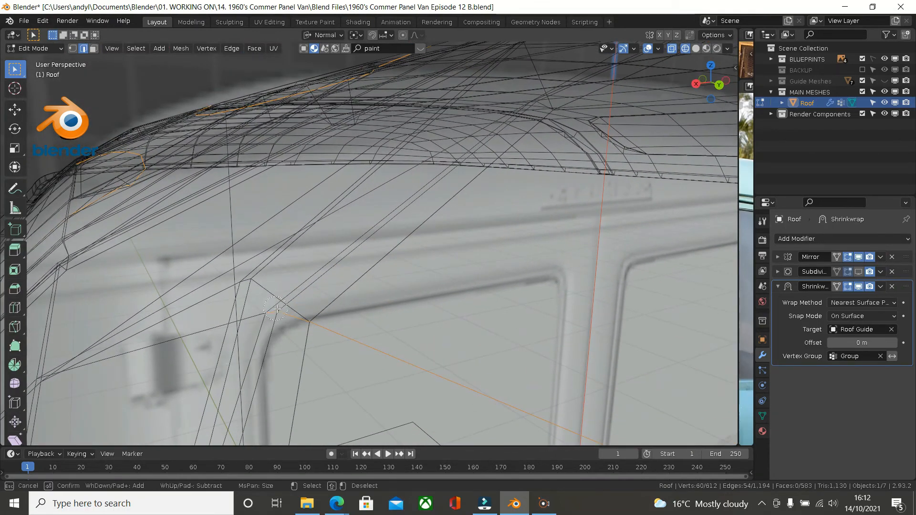
pyautogui.press('Escape')
# Hide the Shrinkwrap modifier in the viewport so the unwrapped roof cage shows around the recessed side panels
pyautogui.keyDown('shift'); pyautogui.moveTo(278, 310); pyautogui.dragTo(511, 317, button='middle'); pyautogui.keyUp('shift')
pyautogui.scroll(-2, 510, 317)
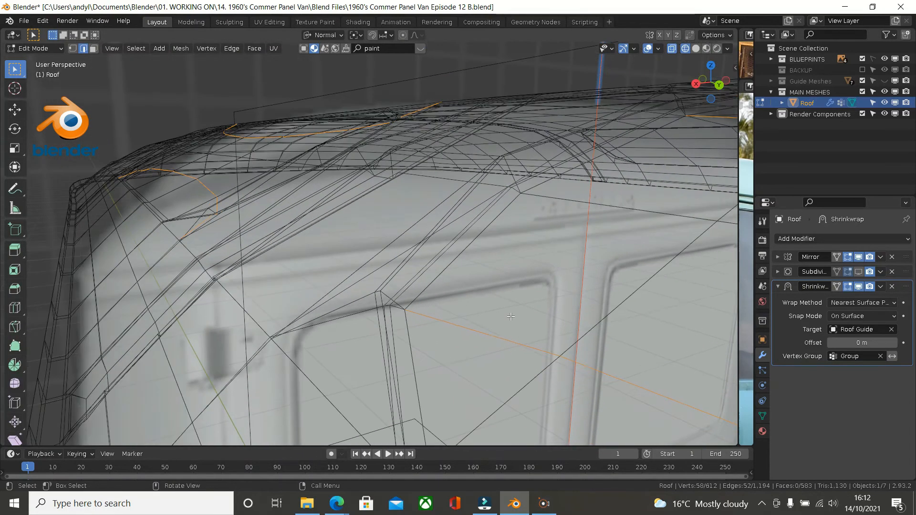
pyautogui.scroll(-6, 510, 317)
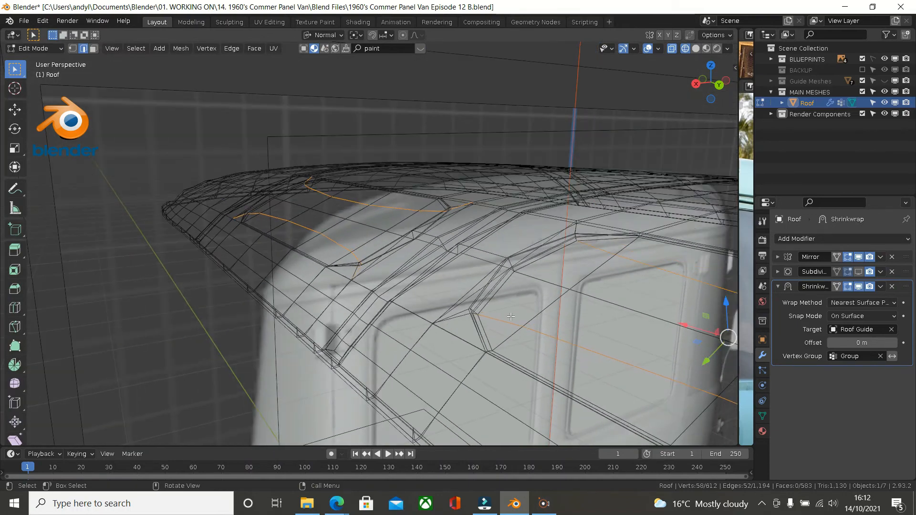
pyautogui.scroll(5, 511, 317)
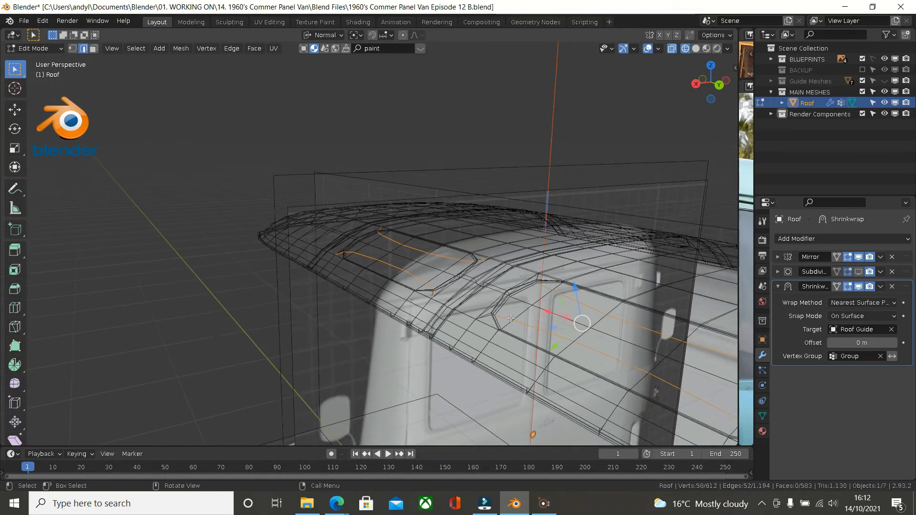
pyautogui.scroll(-2, 510, 319)
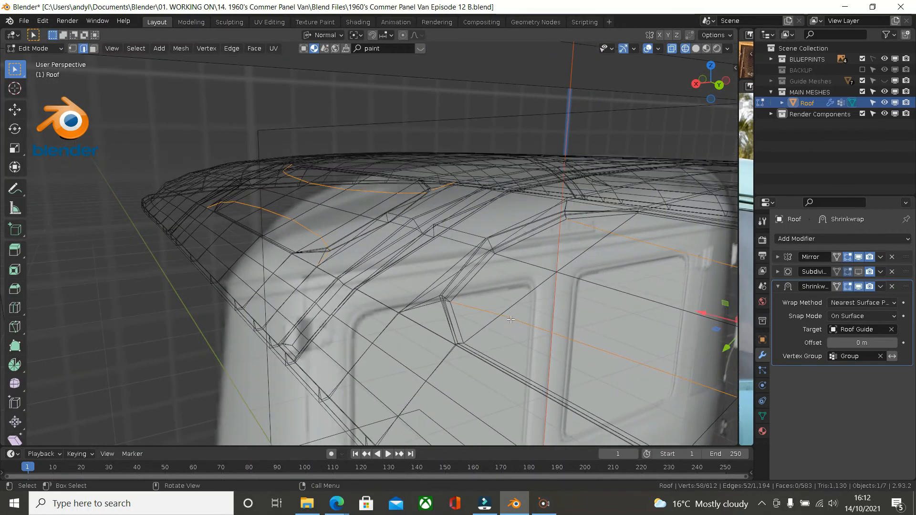
pyautogui.press('KP_7')
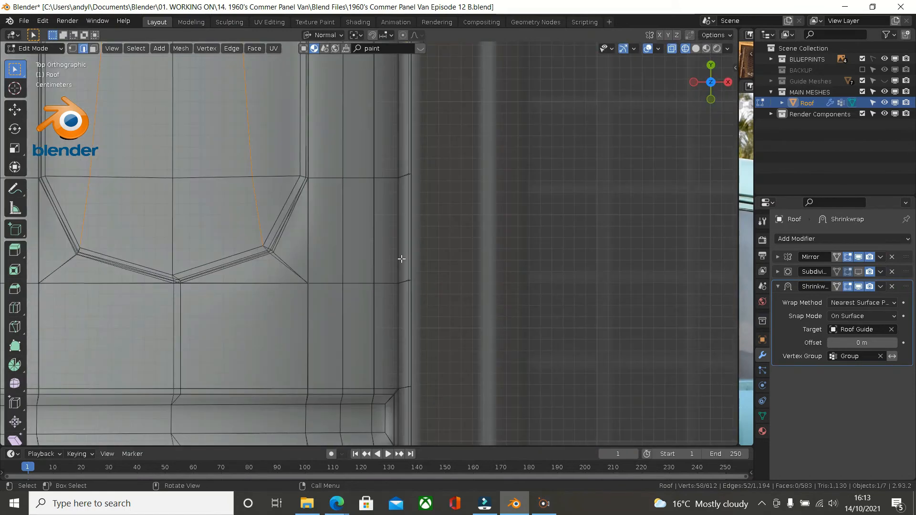
pyautogui.moveTo(269, 203); pyautogui.dragTo(137, 129, button='middle')
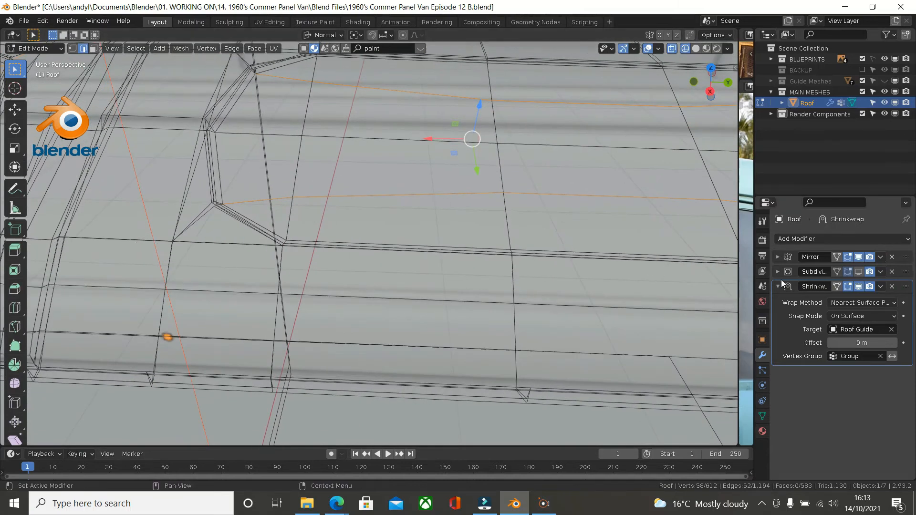
pyautogui.click(857, 286)
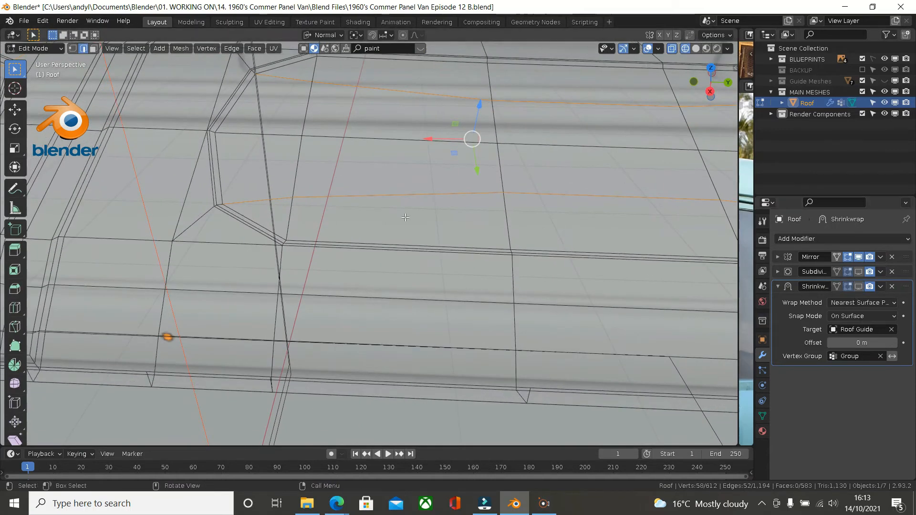
# Deselect the short rim edges at both corners of one end of the recessed side panel using circle select
pyautogui.keyDown('shift'); pyautogui.moveTo(256, 142); pyautogui.dragTo(613, 158, button='middle'); pyautogui.keyUp('shift')
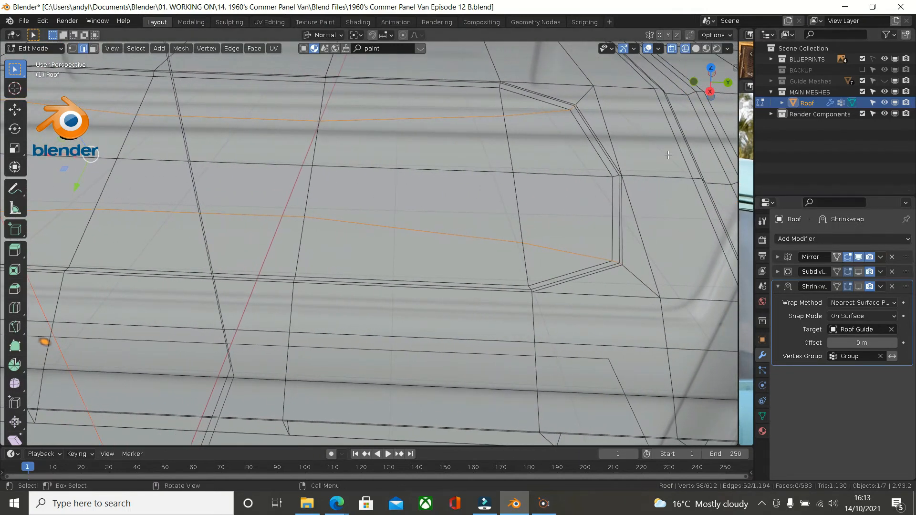
pyautogui.scroll(4, 653, 224)
pyautogui.scroll(1, 651, 255)
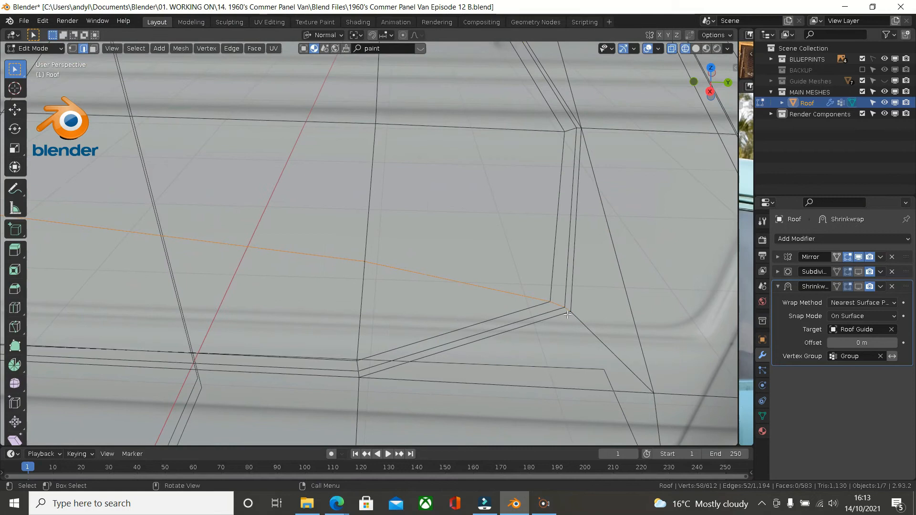
pyautogui.press('c')
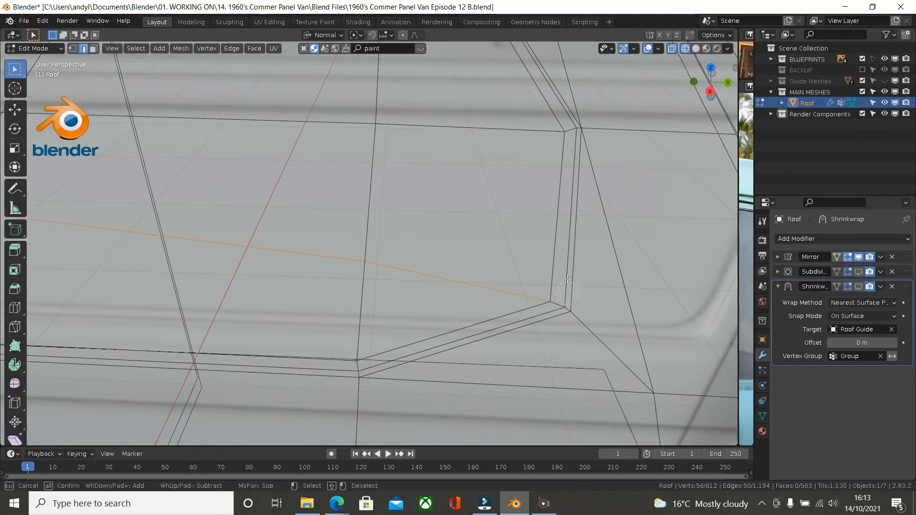
pyautogui.press('Escape')
pyautogui.keyDown('shift'); pyautogui.moveTo(580, 134); pyautogui.dragTo(533, 310, button='middle'); pyautogui.keyUp('shift')
pyautogui.press('c')
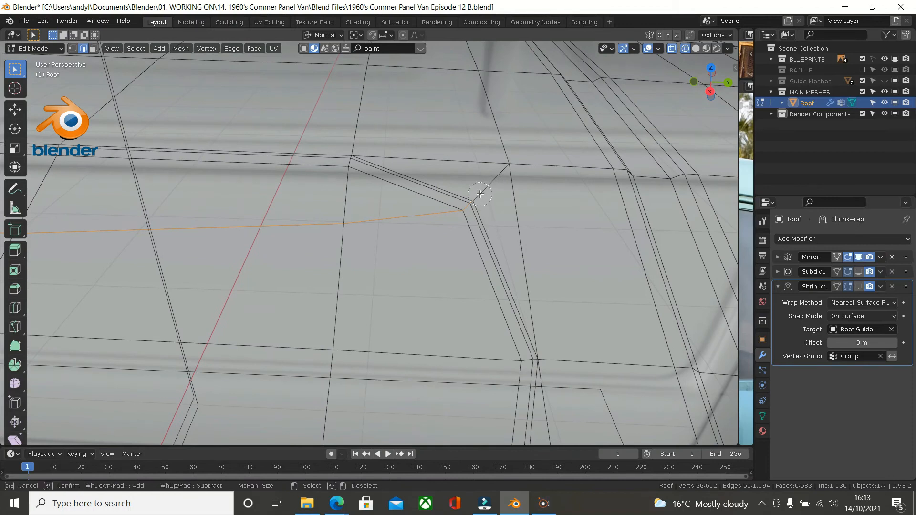
pyautogui.press('Escape')
# Deselect the short rim edges at the upper and lower near-end corners of the next recessed panel along the roof
pyautogui.keyDown('shift'); pyautogui.moveTo(564, 266); pyautogui.dragTo(88, 222, button='middle'); pyautogui.keyUp('shift')
pyautogui.scroll(1, 371, 203)
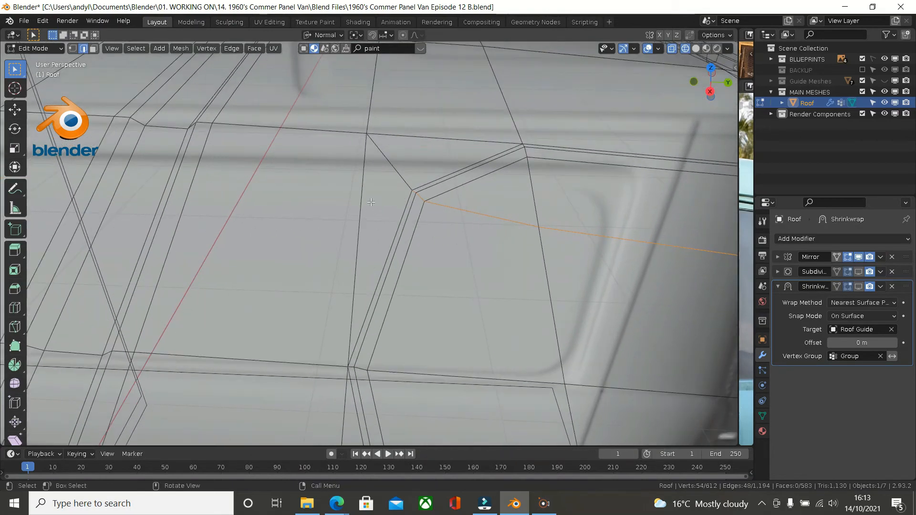
pyautogui.press('c')
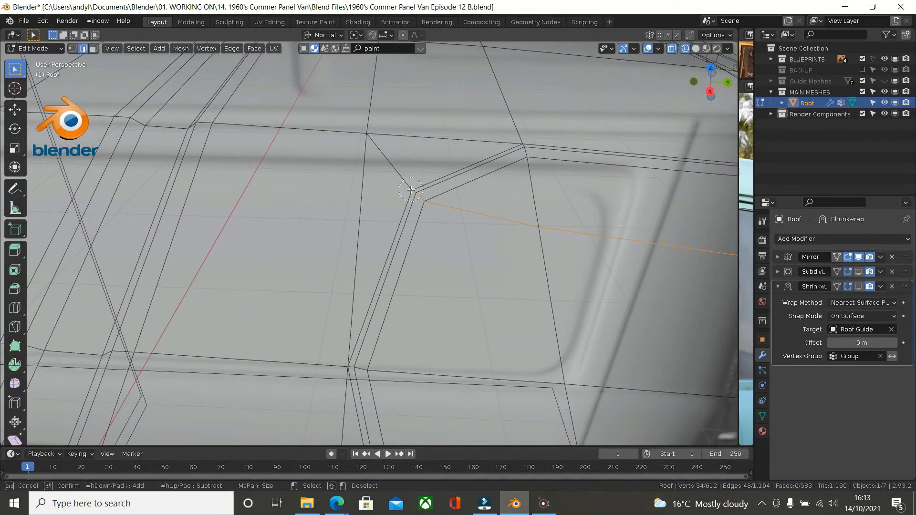
pyautogui.press('Escape')
pyautogui.keyDown('shift'); pyautogui.moveTo(403, 237); pyautogui.dragTo(444, 293, button='middle'); pyautogui.keyUp('shift')
pyautogui.press('c')
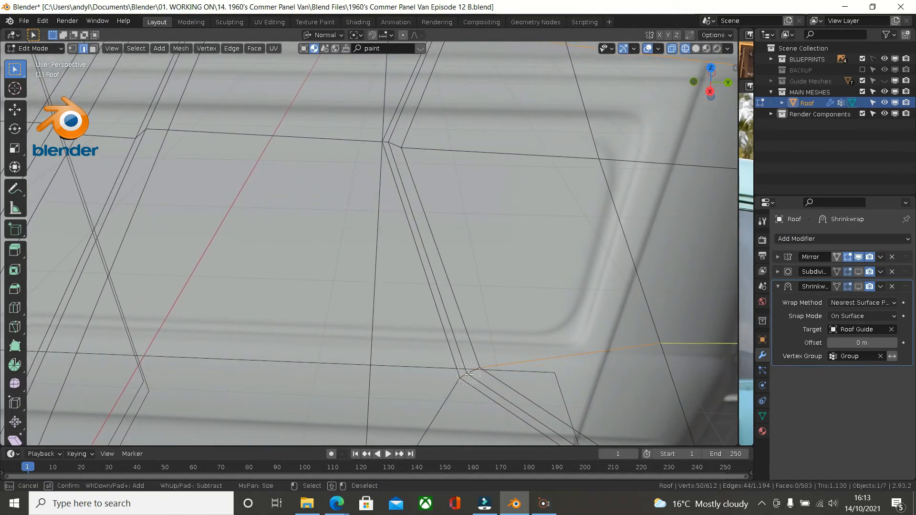
pyautogui.press('Escape')
# Deselect the short rim edges at both corners of that recessed panel's opposite end, keeping its inner lengthwise edges selected
pyautogui.moveTo(469, 356)
pyautogui.keyDown('shift'); pyautogui.mouseDown(button='middle')
pyautogui.moveTo(658, 285)
pyautogui.moveTo(464, 285)
pyautogui.moveTo(105, 263)
pyautogui.moveTo(197, 300)
pyautogui.mouseUp(button='middle'); pyautogui.keyUp('shift')
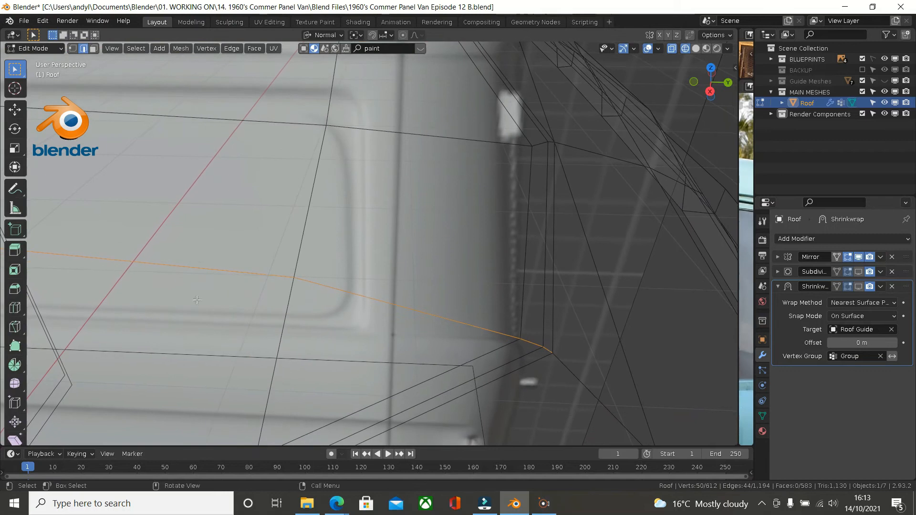
pyautogui.press('c')
pyautogui.keyDown('shift'); pyautogui.click(537, 349); pyautogui.keyUp('shift')
pyautogui.rightClick(551, 384)
pyautogui.keyDown('shift'); pyautogui.moveTo(551, 385); pyautogui.dragTo(509, 184, button='middle'); pyautogui.keyUp('shift')
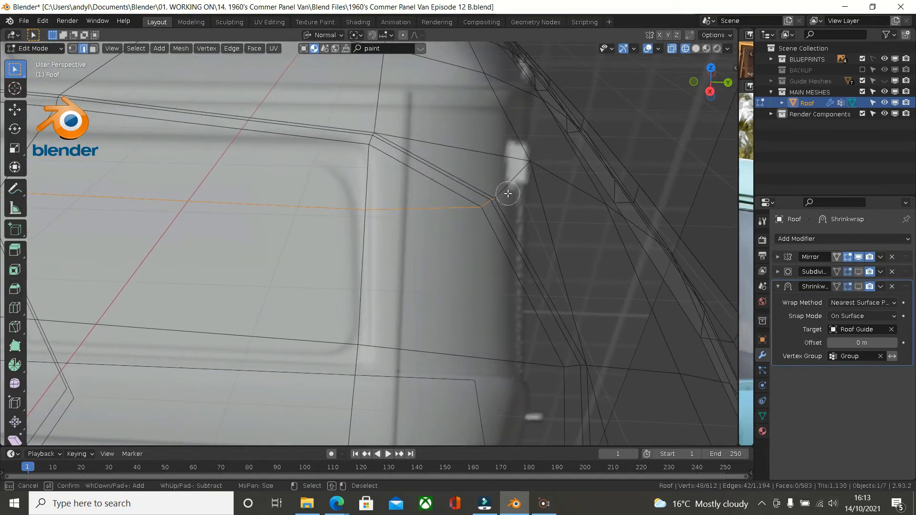
pyautogui.rightClick(500, 197)
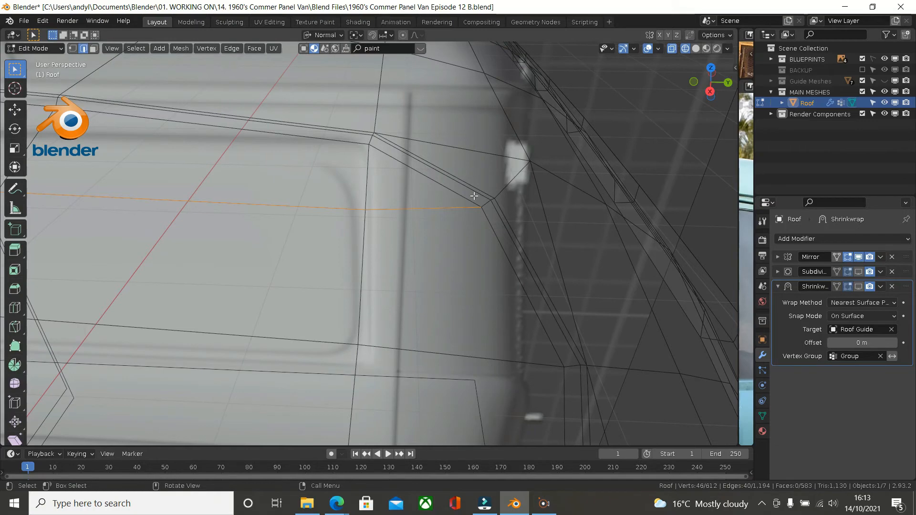
# Deselect the short edges crossing and extending past the rim at both corners of one end of the middle recessed panel
pyautogui.scroll(-2, 476, 199)
pyautogui.scroll(-2, 476, 199)
pyautogui.moveTo(360, 220); pyautogui.dragTo(376, 190, button='middle')
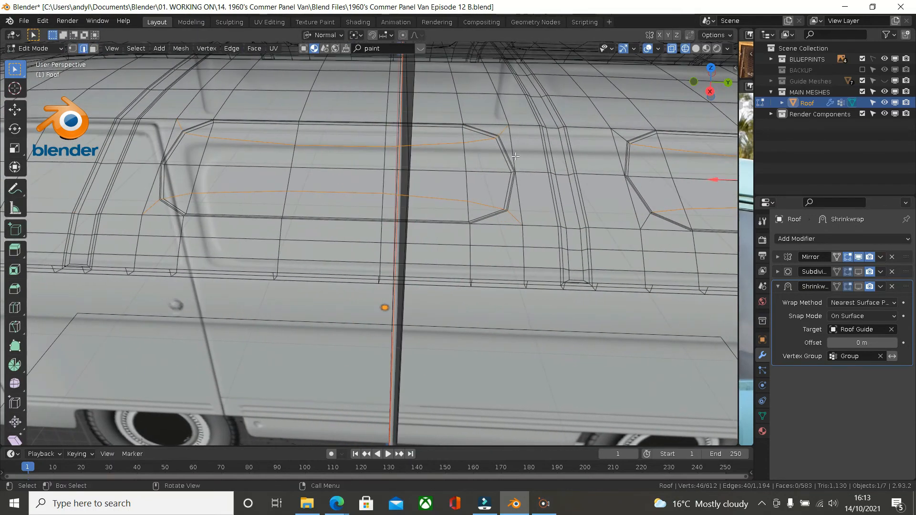
pyautogui.scroll(3, 512, 144)
pyautogui.scroll(3, 512, 145)
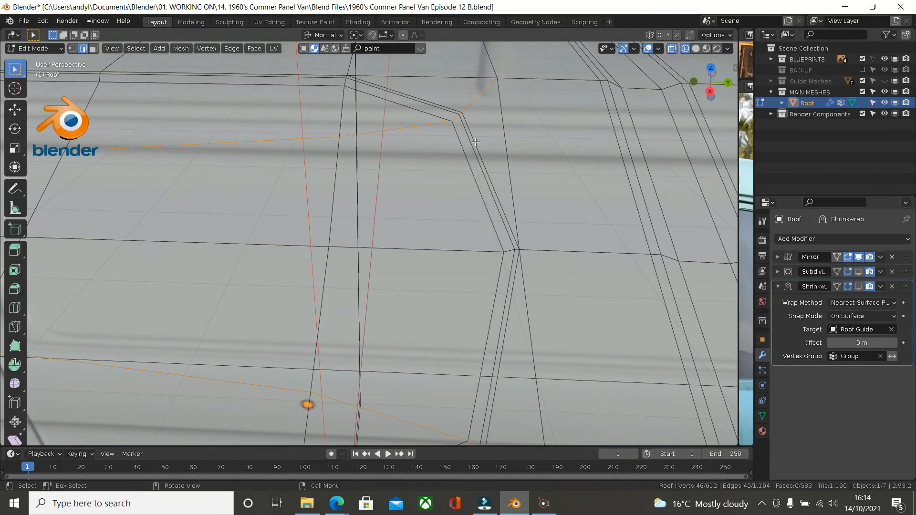
pyautogui.press('c')
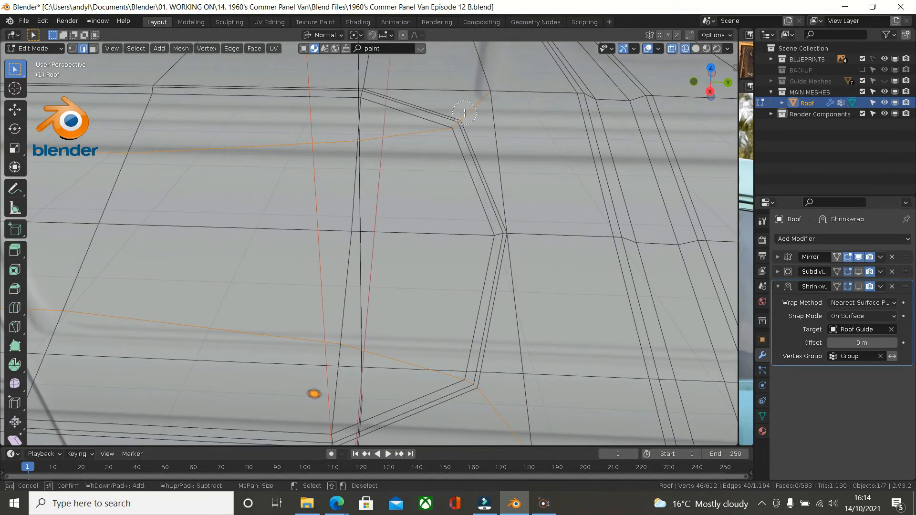
pyautogui.keyDown('shift'); pyautogui.click(479, 390); pyautogui.keyUp('shift')
pyautogui.press('Escape')
# Deselect the rim-crossing edges at the two corners of the middle panel's other end, leaving only its inner lengthwise edges selected
pyautogui.keyDown('shift'); pyautogui.moveTo(345, 327); pyautogui.dragTo(275, 348, button='middle'); pyautogui.keyUp('shift')
pyautogui.scroll(1, 275, 299)
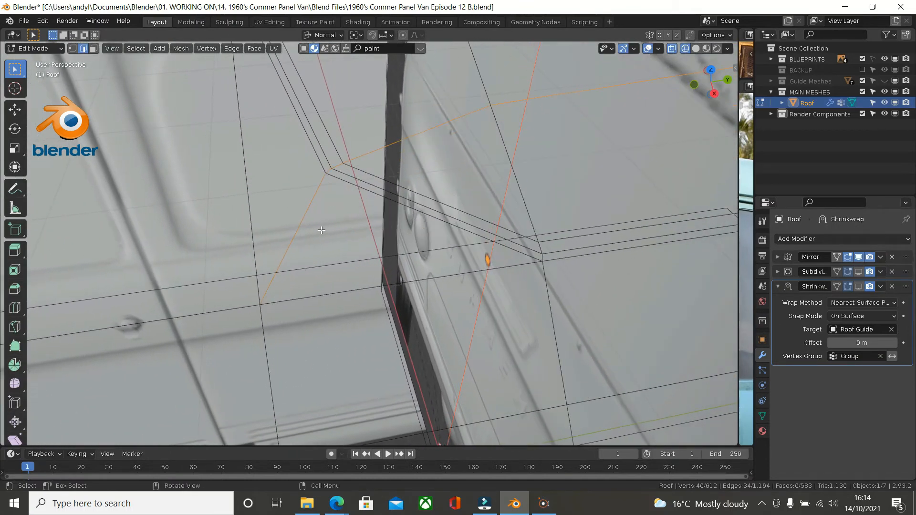
pyautogui.press('c')
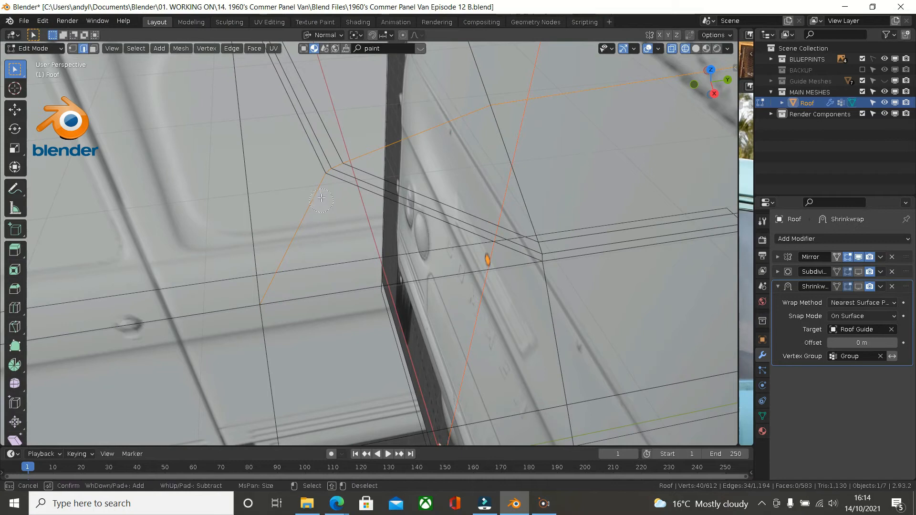
pyautogui.keyDown('shift'); pyautogui.click(325, 173); pyautogui.keyUp('shift')
pyautogui.press('Escape')
pyautogui.keyDown('shift'); pyautogui.moveTo(291, 179); pyautogui.dragTo(248, 133, button='middle'); pyautogui.keyUp('shift')
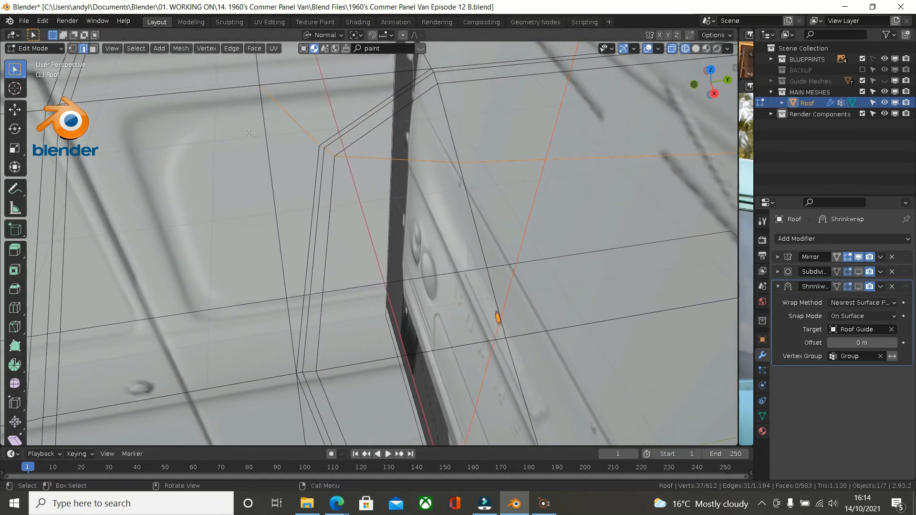
pyautogui.press('c')
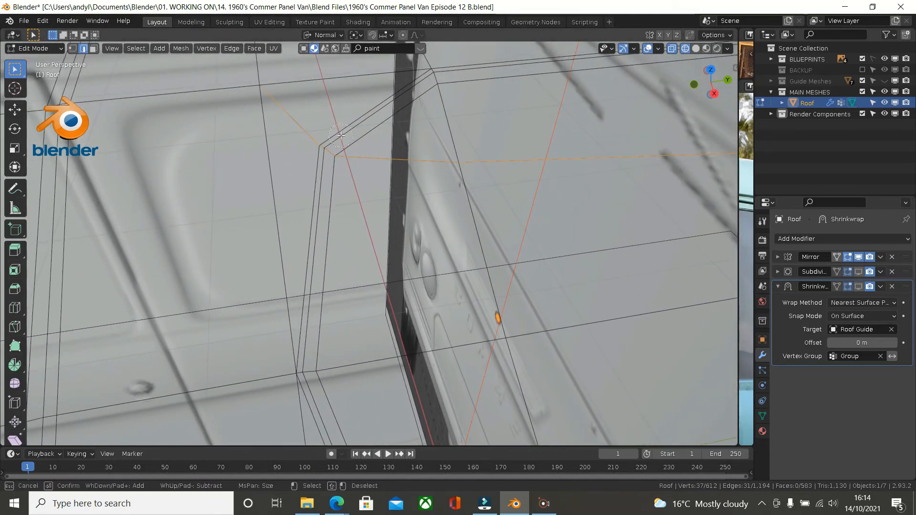
pyautogui.keyDown('shift'); pyautogui.click(319, 148); pyautogui.keyUp('shift')
pyautogui.rightClick(319, 148)
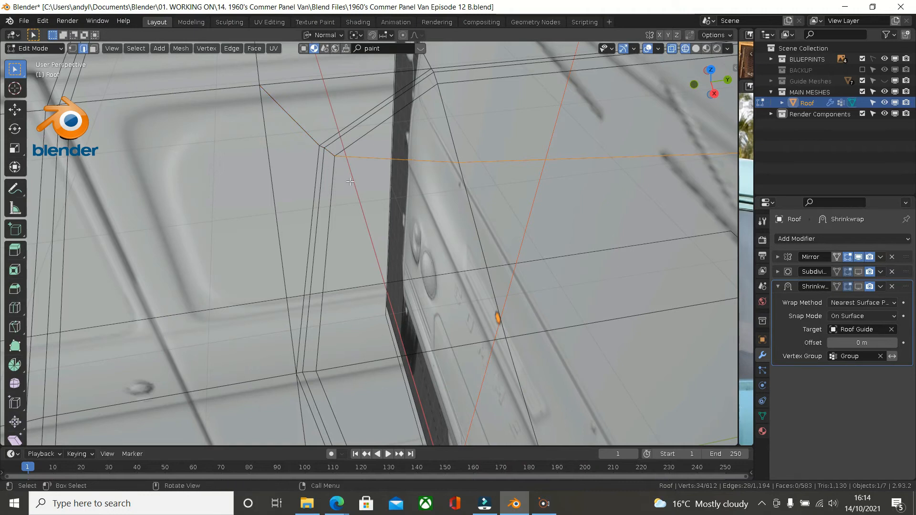
# Switch the viewport to solid shading and turn the Subdivision and Shrinkwrap modifiers' viewport display back on
pyautogui.moveTo(499, 194); pyautogui.dragTo(504, 204, button='middle')
pyautogui.press('z')
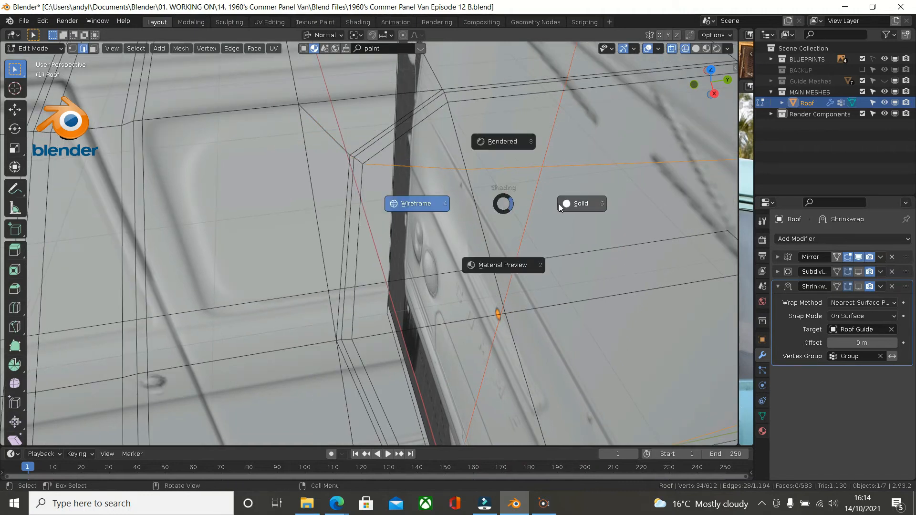
pyautogui.click(581, 205)
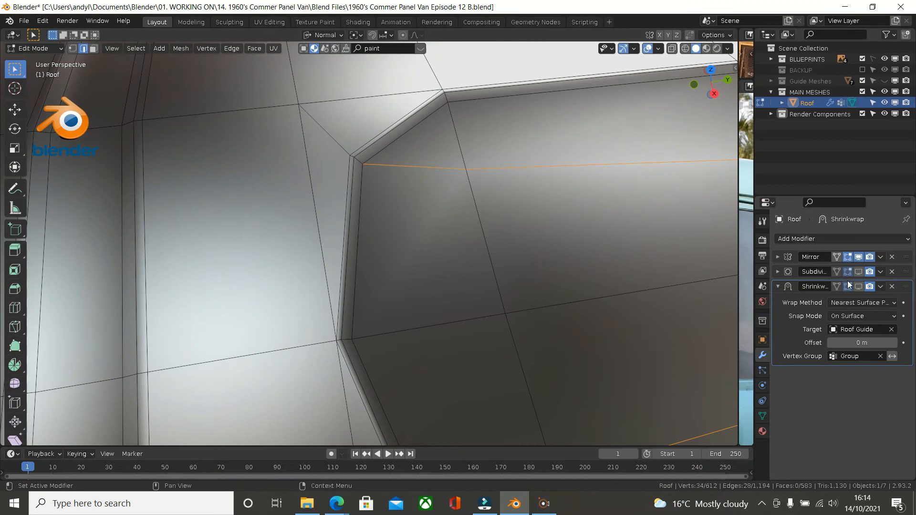
pyautogui.click(858, 272)
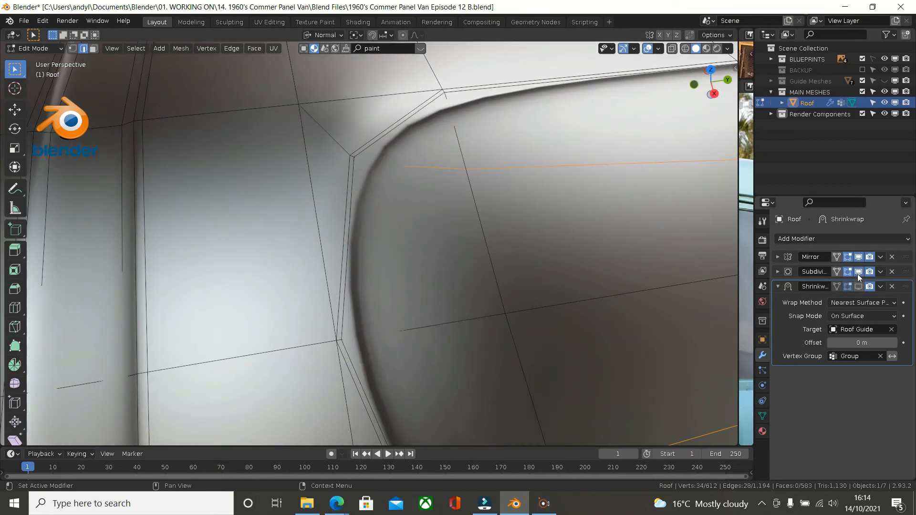
pyautogui.click(858, 286)
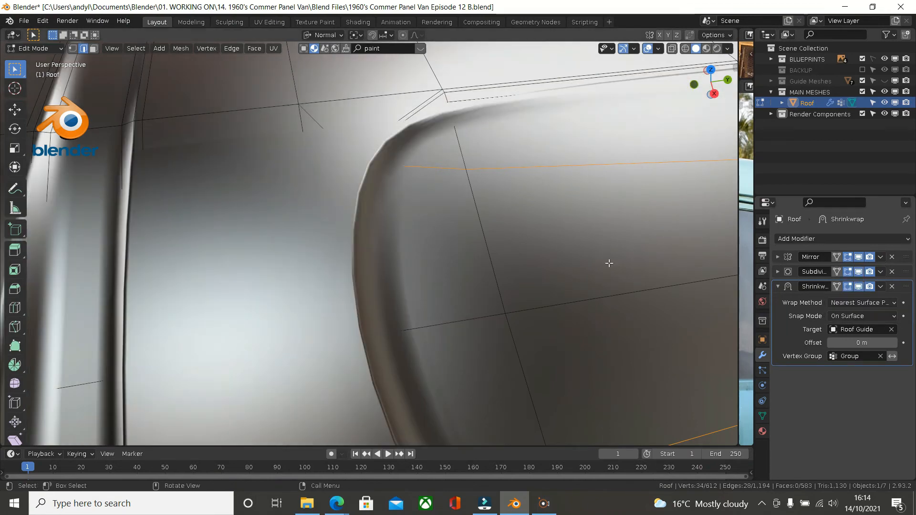
# Inspect the smoothed rim of the recessed panel up to its upper far corner and hide the Subdivision modifier in the viewport
pyautogui.keyDown('shift'); pyautogui.moveTo(623, 260); pyautogui.dragTo(521, 181, button='middle'); pyautogui.keyUp('shift')
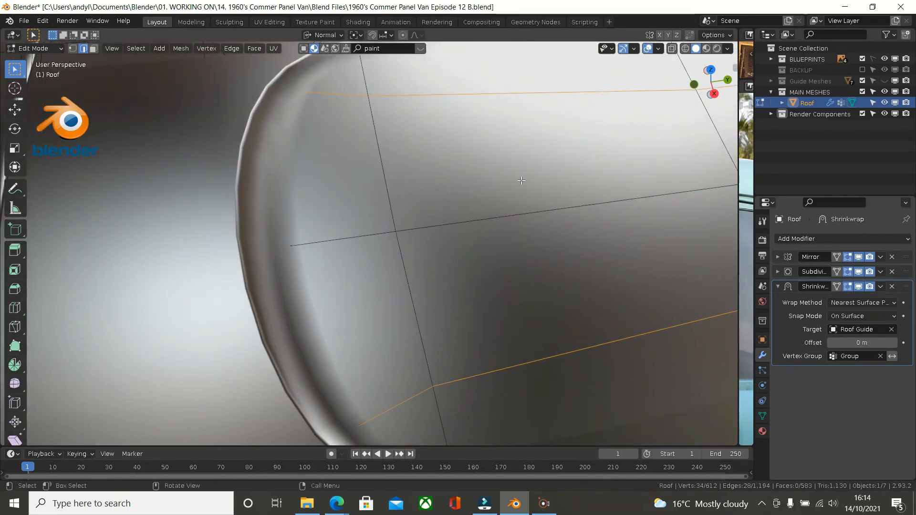
pyautogui.scroll(-1, 525, 227)
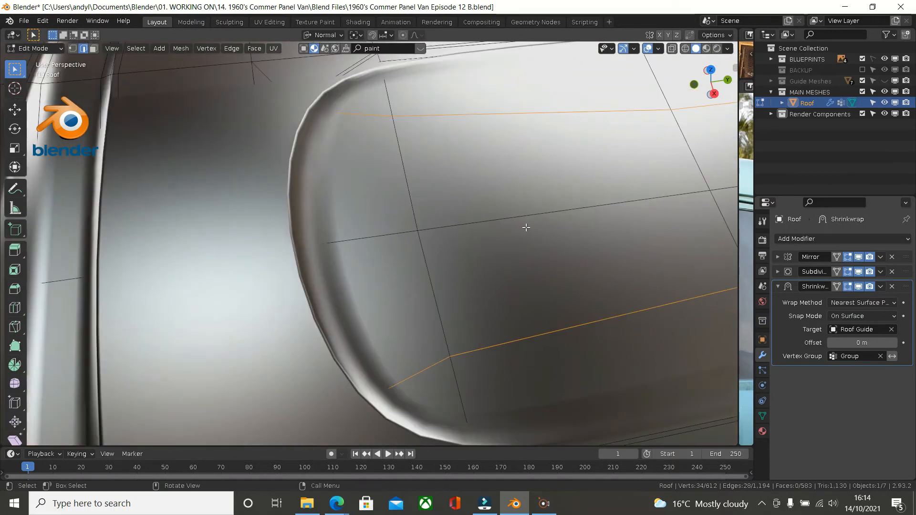
pyautogui.scroll(-1, 538, 236)
pyautogui.moveTo(542, 237)
pyautogui.mouseDown(button='middle')
pyautogui.moveTo(472, 132)
pyautogui.moveTo(479, 115)
pyautogui.moveTo(457, 138)
pyautogui.moveTo(390, 164)
pyautogui.moveTo(148, 235)
pyautogui.mouseUp(button='middle')
pyautogui.keyDown('shift'); pyautogui.moveTo(365, 183); pyautogui.dragTo(239, 259, button='middle'); pyautogui.keyUp('shift')
pyautogui.scroll(2, 432, 250)
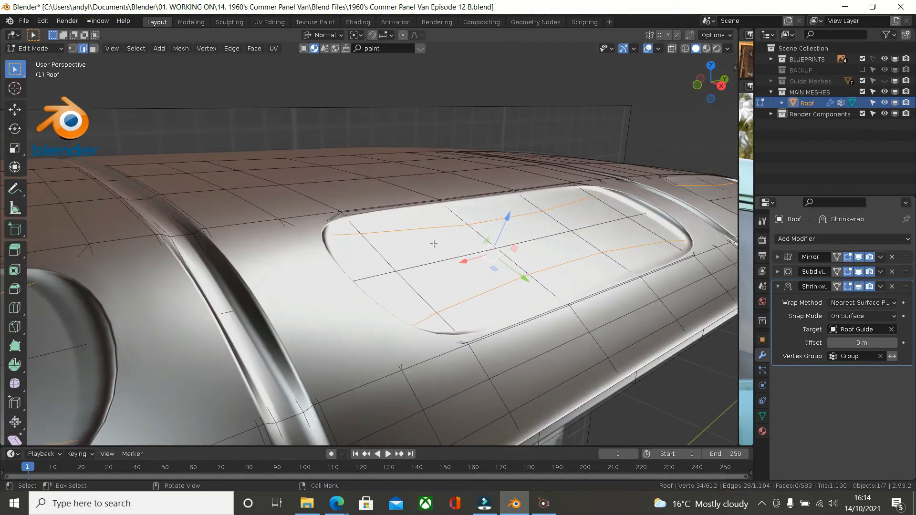
pyautogui.keyDown('shift'); pyautogui.moveTo(461, 231); pyautogui.dragTo(543, 224, button='middle'); pyautogui.keyUp('shift')
pyautogui.scroll(3, 416, 244)
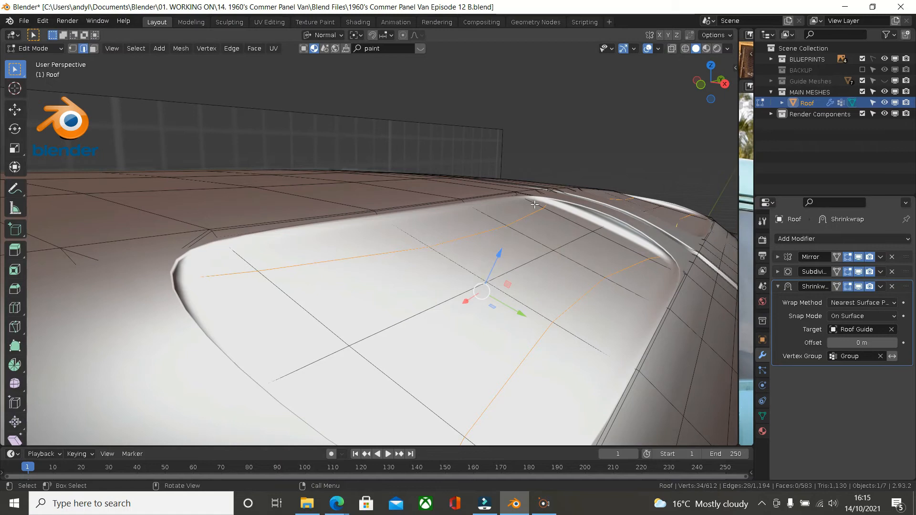
pyautogui.moveTo(534, 205)
pyautogui.mouseDown(button='middle')
pyautogui.moveTo(537, 170)
pyautogui.moveTo(535, 224)
pyautogui.moveTo(535, 200)
pyautogui.moveTo(565, 209)
pyautogui.moveTo(551, 211)
pyautogui.mouseUp(button='middle')
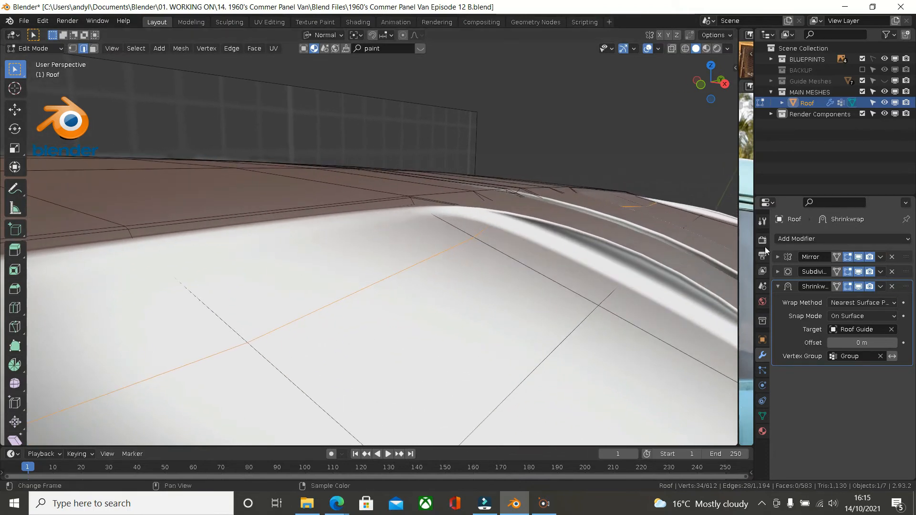
pyautogui.click(857, 271)
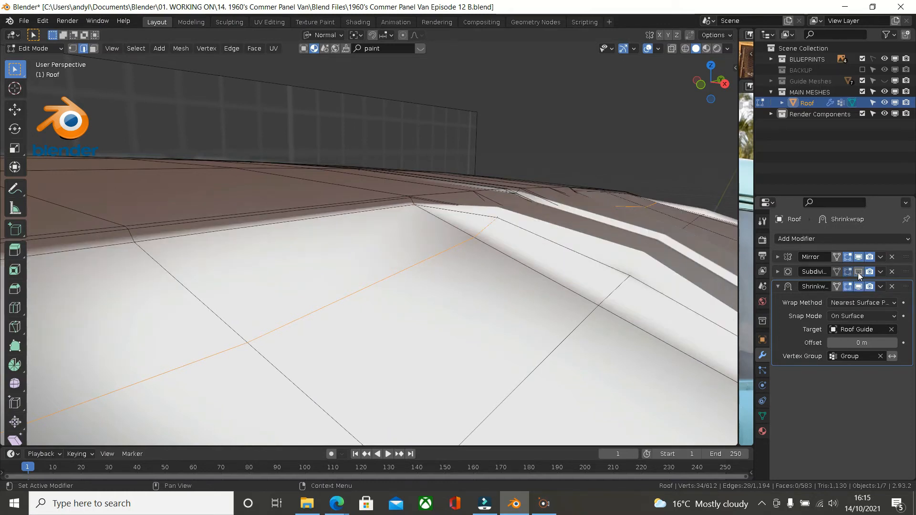
# Check the panel rim without Shrinkwrap and turn the Subdivision and Shrinkwrap modifiers' viewport display back on
pyautogui.click(858, 287)
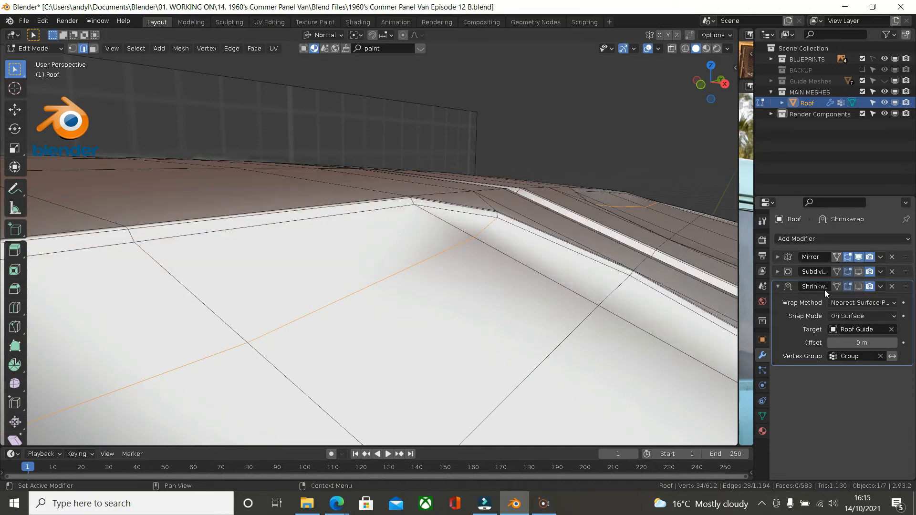
pyautogui.moveTo(569, 248); pyautogui.dragTo(593, 246, button='middle')
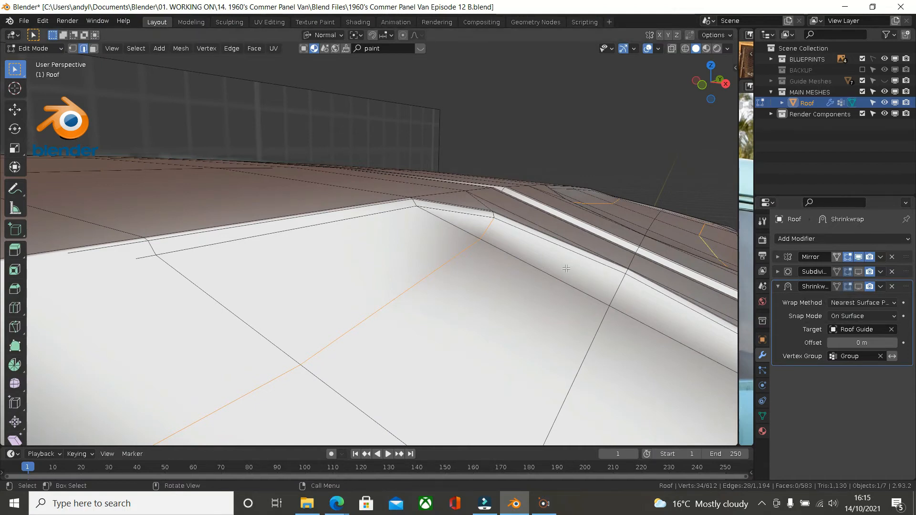
pyautogui.click(860, 273)
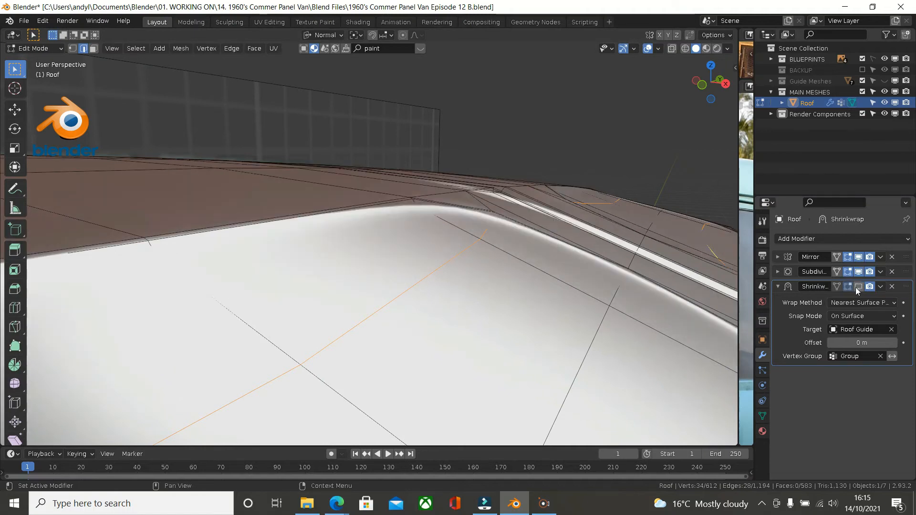
pyautogui.click(857, 287)
# Move the selected inner lengthwise edges slightly outward along their normal and check the panels in Object Mode before resuming mesh editing
pyautogui.moveTo(563, 287); pyautogui.dragTo(553, 266, button='middle')
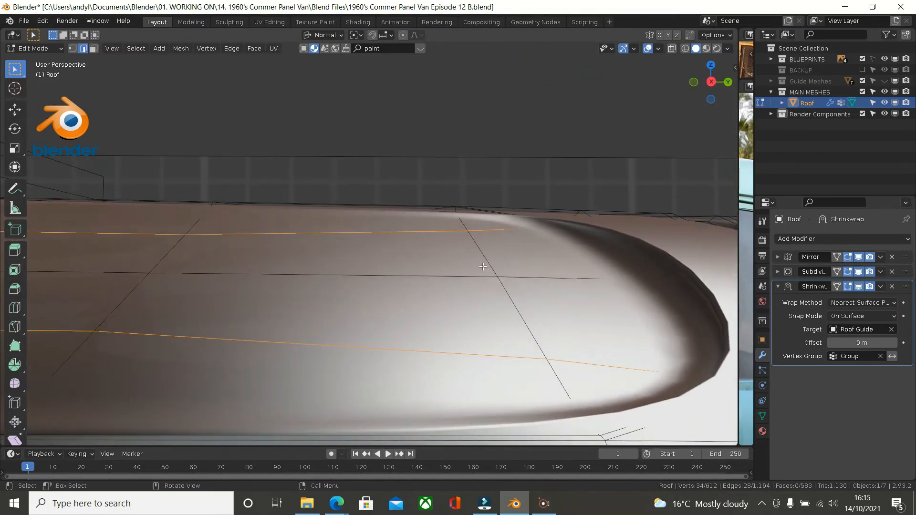
pyautogui.scroll(-3, 483, 267)
pyautogui.moveTo(483, 267); pyautogui.dragTo(338, 237, button='middle')
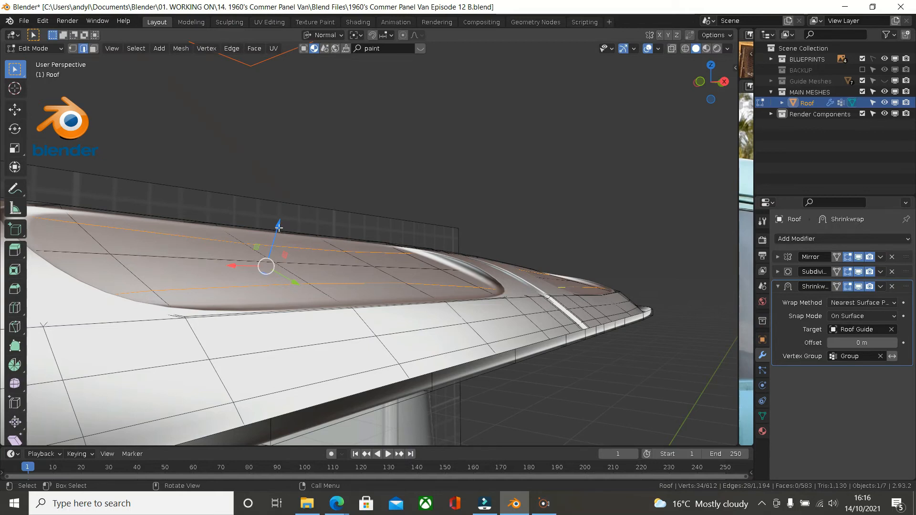
pyautogui.moveTo(279, 226); pyautogui.dragTo(279, 222)
pyautogui.moveTo(295, 231); pyautogui.dragTo(266, 273, button='middle')
pyautogui.press('Tab')
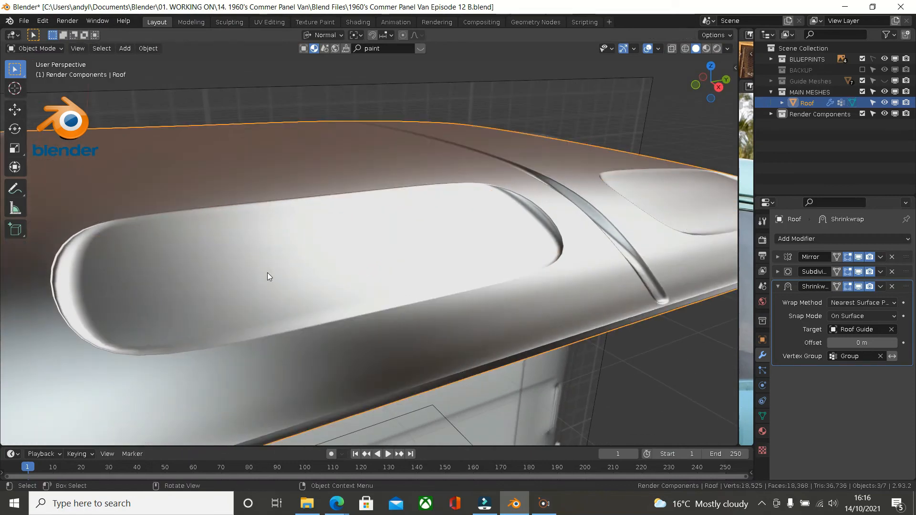
pyautogui.press('Tab')
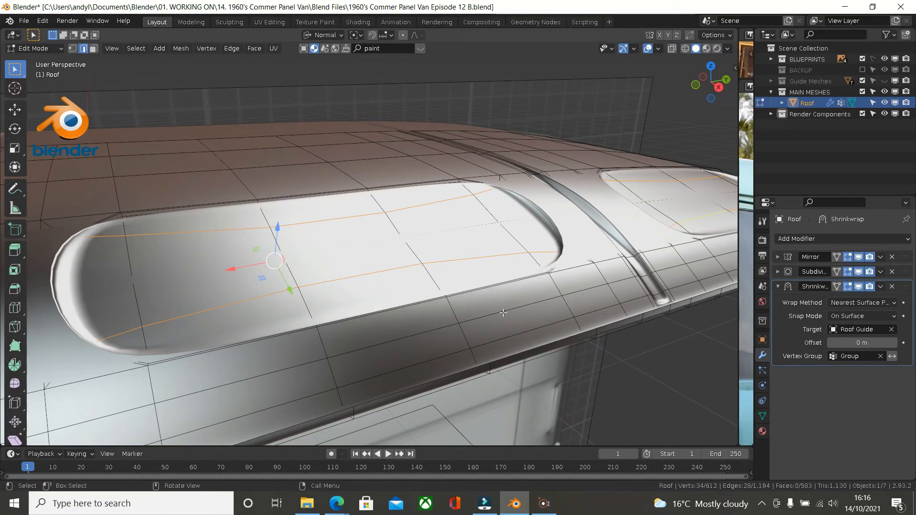
# Hide the Subdivision modifier in the viewport and select the central lengthwise edge run across each of the three recessed panels
pyautogui.click(858, 271)
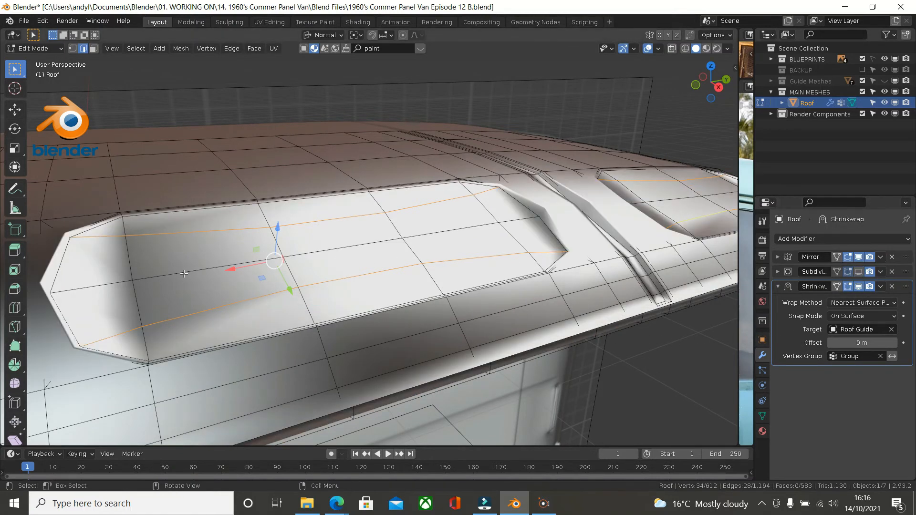
pyautogui.moveTo(93, 282); pyautogui.dragTo(73, 286, button='middle')
pyautogui.click(73, 288)
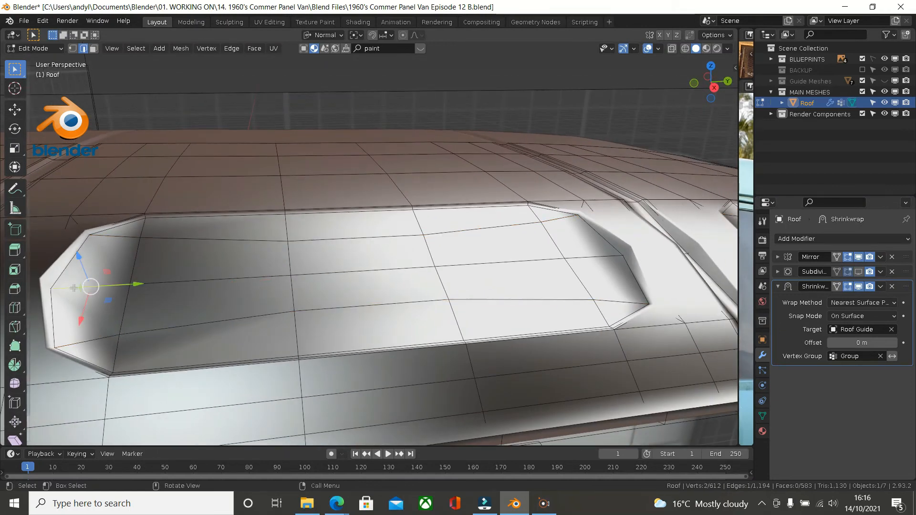
pyautogui.keyDown('ctrl'); pyautogui.click(577, 255); pyautogui.keyUp('ctrl')
pyautogui.moveTo(491, 260); pyautogui.dragTo(69, 296, button='middle')
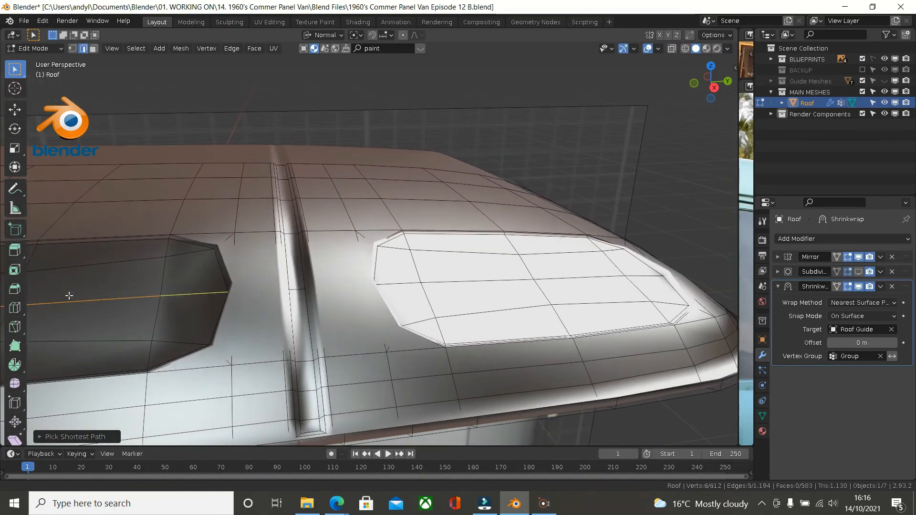
pyautogui.keyDown('shift'); pyautogui.click(396, 286); pyautogui.keyUp('shift')
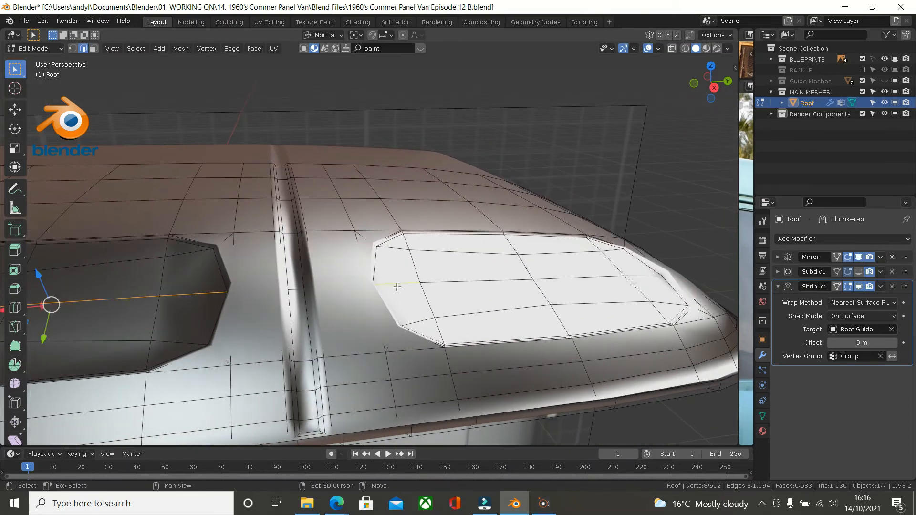
pyautogui.keyDown('ctrl'); pyautogui.click(645, 280); pyautogui.keyUp('ctrl')
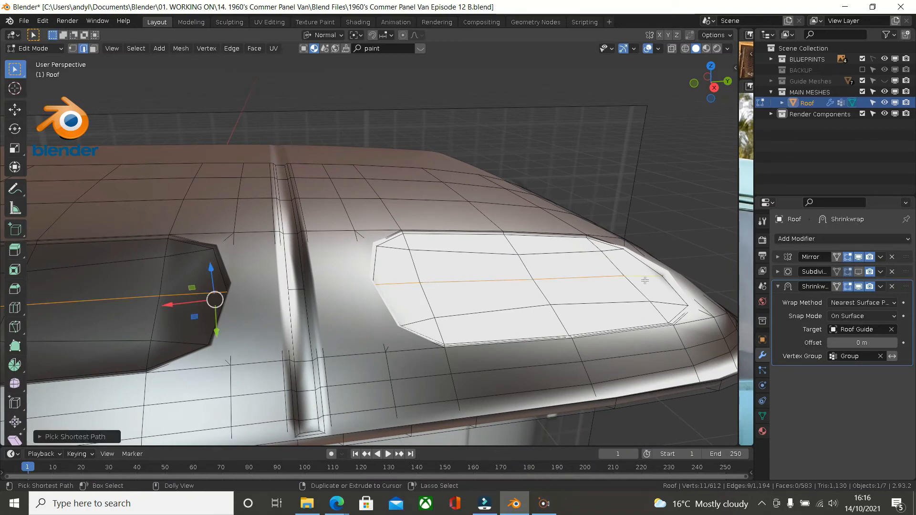
pyautogui.moveTo(339, 270); pyautogui.dragTo(252, 277, button='middle')
pyautogui.keyDown('shift'); pyautogui.click(355, 270); pyautogui.keyUp('shift')
pyautogui.keyDown('ctrl'); pyautogui.click(221, 295); pyautogui.keyUp('ctrl')
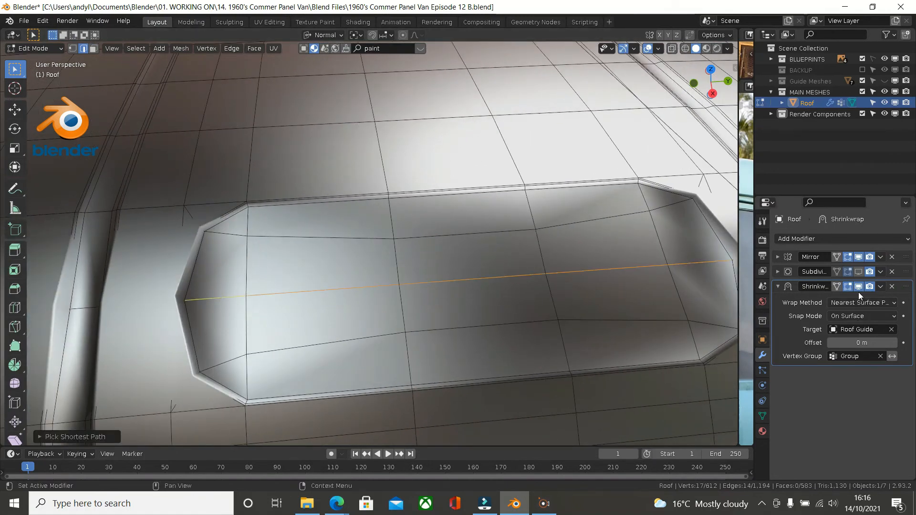
# Show the Subdivision modifier in the viewport again and raise the three central edge runs slightly along their normal
pyautogui.click(858, 272)
pyautogui.moveTo(666, 273)
pyautogui.mouseDown(button='middle')
pyautogui.moveTo(694, 248)
pyautogui.moveTo(673, 253)
pyautogui.mouseUp(button='middle')
pyautogui.scroll(-2, 659, 255)
pyautogui.moveTo(624, 268); pyautogui.dragTo(627, 245, button='middle')
pyautogui.scroll(4, 627, 243)
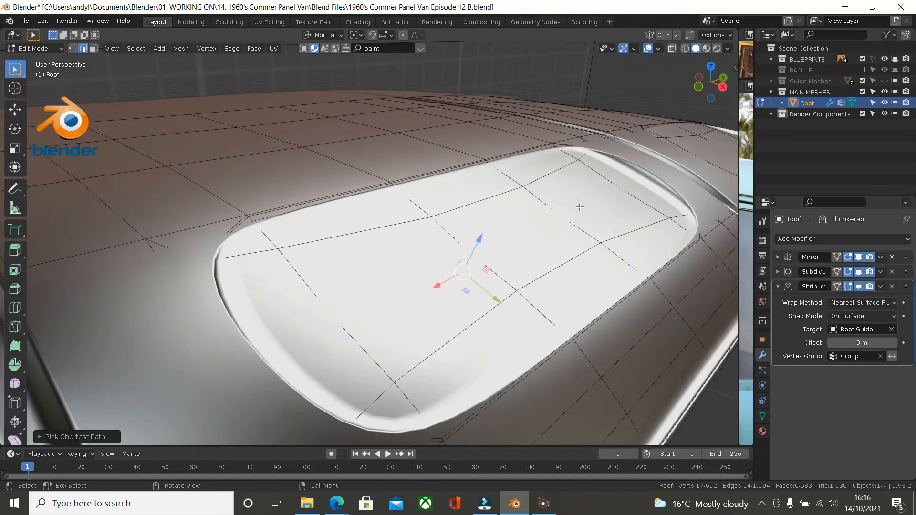
pyautogui.moveTo(491, 241); pyautogui.dragTo(503, 236, button='middle')
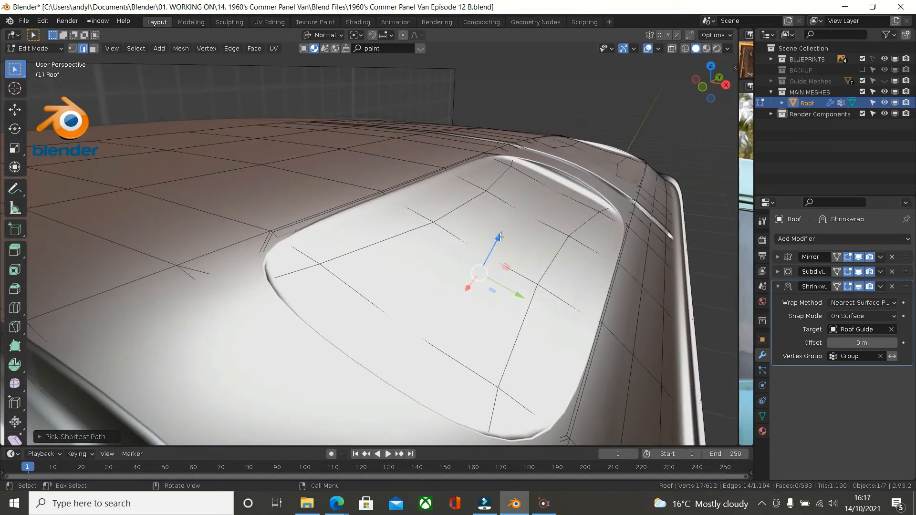
pyautogui.moveTo(499, 237); pyautogui.dragTo(501, 232)
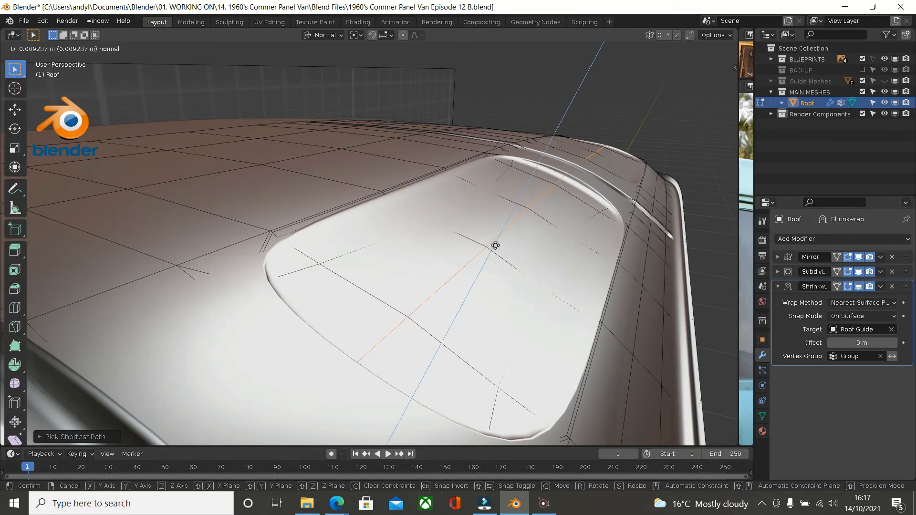
pyautogui.click(495, 237)
pyautogui.moveTo(495, 238); pyautogui.dragTo(315, 250, button='middle')
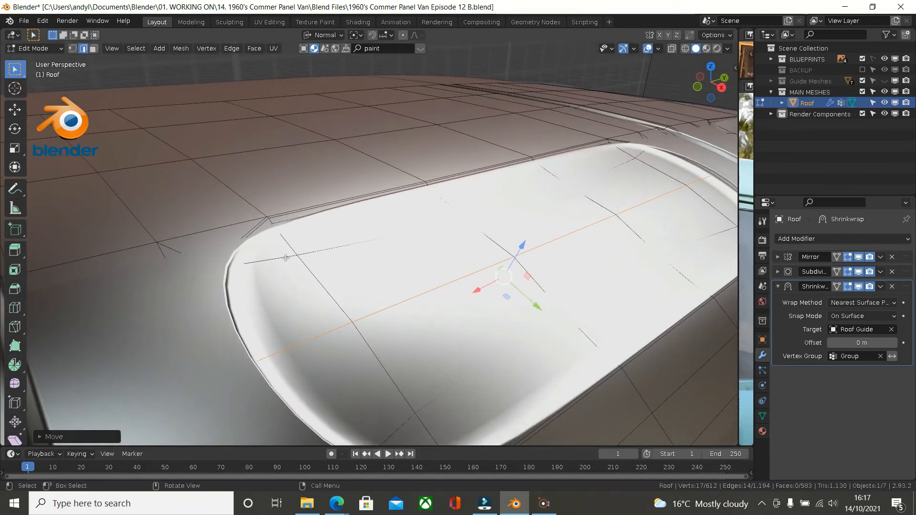
# Select the two lengthwise edge runs on either side of the middle panel's centre line
pyautogui.scroll(-5, 293, 257)
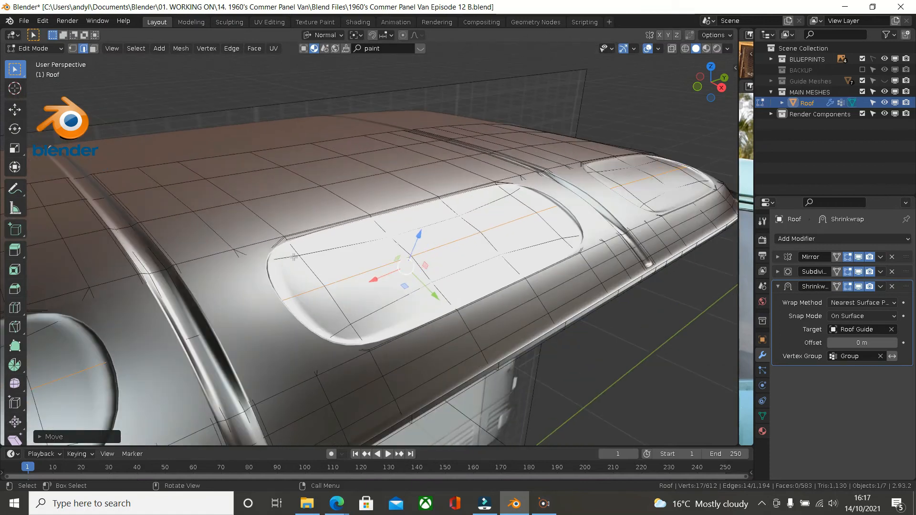
pyautogui.scroll(-2, 294, 257)
pyautogui.click(290, 256)
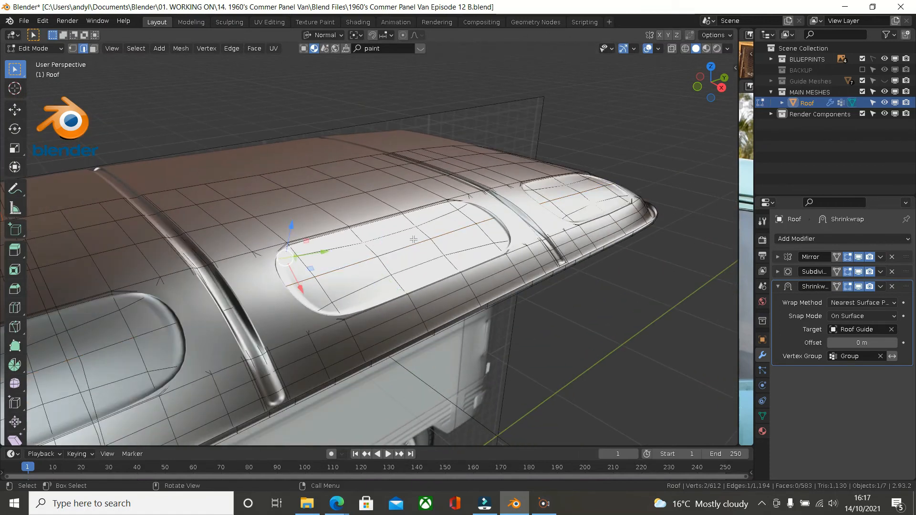
pyautogui.keyDown('ctrl'); pyautogui.click(460, 209); pyautogui.keyUp('ctrl')
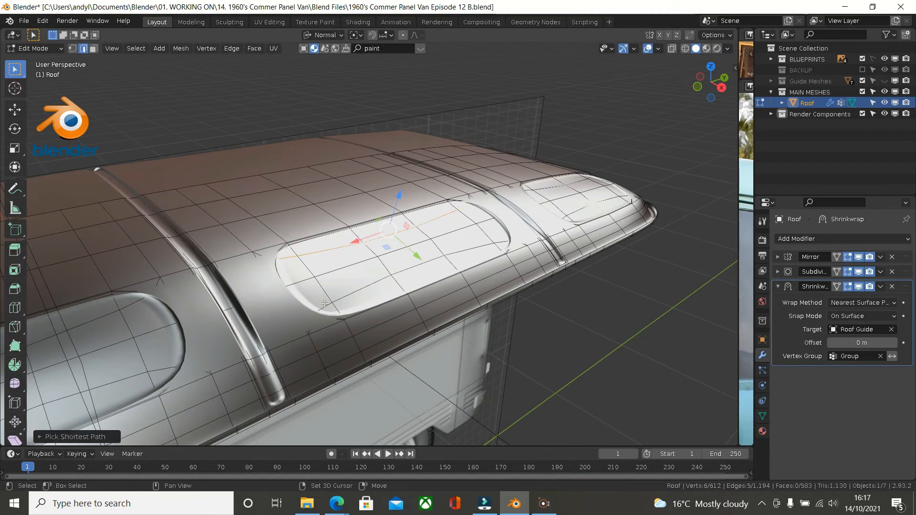
pyautogui.keyDown('shift'); pyautogui.click(441, 262); pyautogui.keyUp('shift')
pyautogui.keyDown('ctrl'); pyautogui.click(504, 233); pyautogui.keyUp('ctrl')
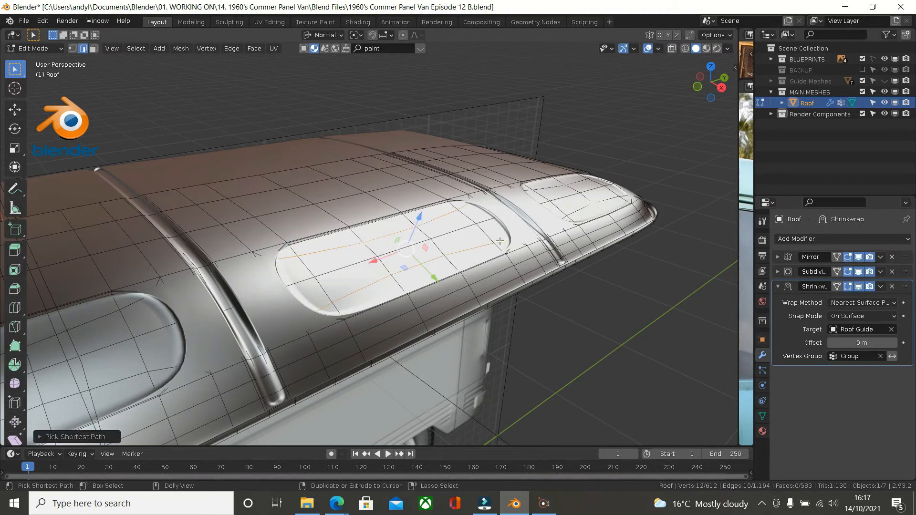
# Add the two lengthwise edge runs flanking the centre line of the small end panel to the selection
pyautogui.keyDown('shift'); pyautogui.moveTo(500, 242); pyautogui.dragTo(207, 380, button='middle'); pyautogui.keyUp('shift')
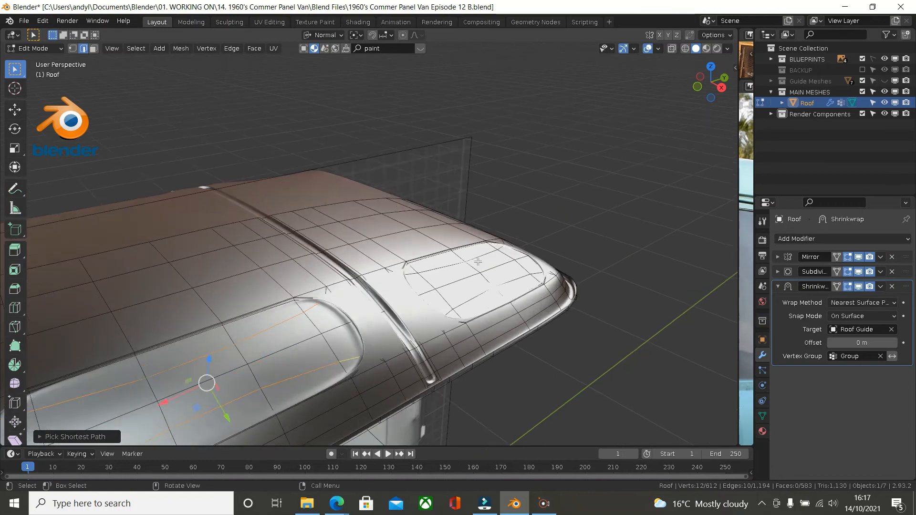
pyautogui.scroll(2, 425, 276)
pyautogui.keyDown('shift'); pyautogui.click(396, 276); pyautogui.keyUp('shift')
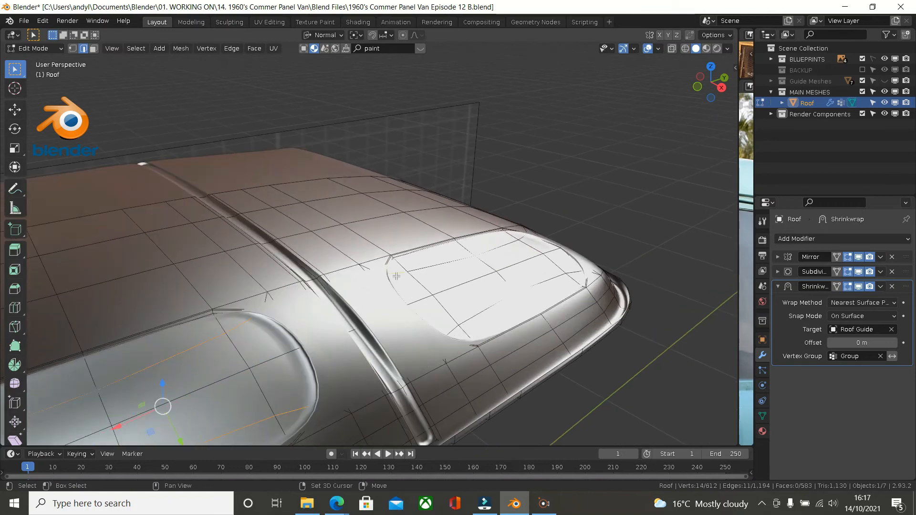
pyautogui.moveTo(519, 235); pyautogui.dragTo(469, 279, button='middle')
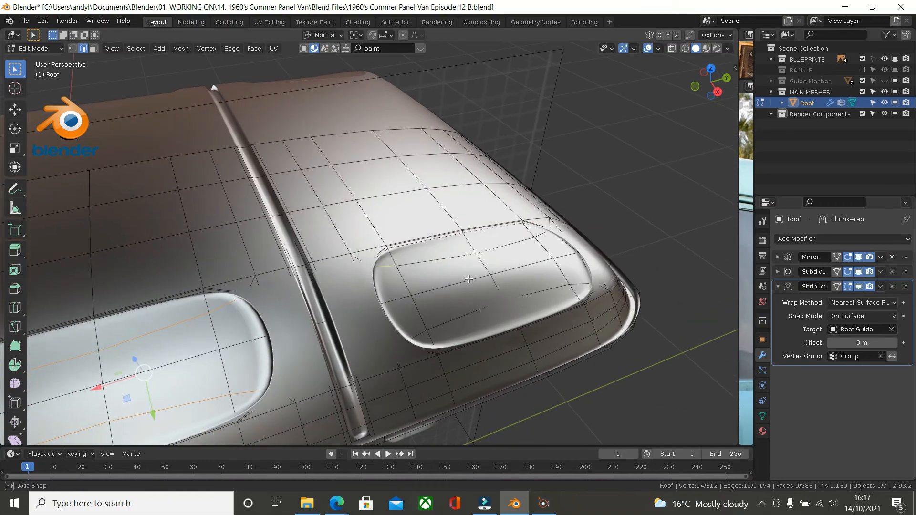
pyautogui.keyDown('ctrl'); pyautogui.click(544, 236); pyautogui.keyUp('ctrl')
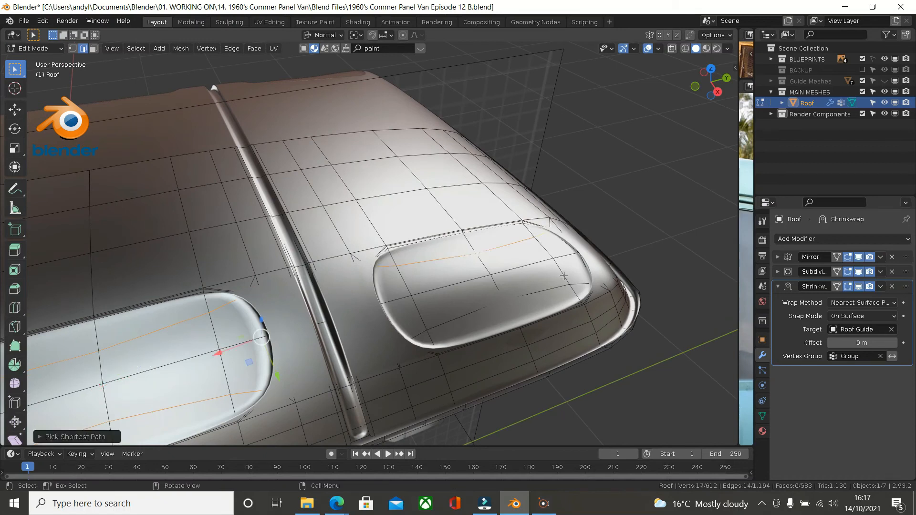
pyautogui.keyDown('shift'); pyautogui.click(575, 284); pyautogui.keyUp('shift')
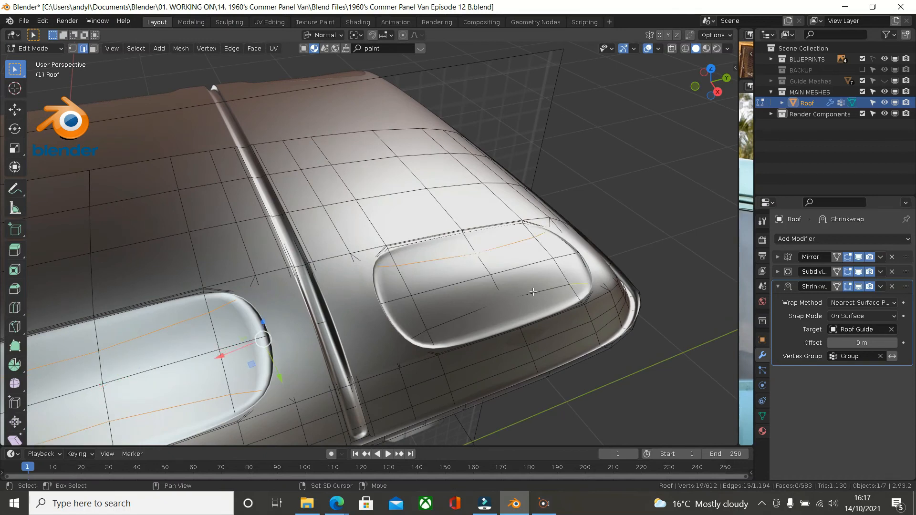
pyautogui.keyDown('ctrl'); pyautogui.click(421, 330); pyautogui.keyUp('ctrl')
# Add the two lengthwise edge runs flanking the centre line of the remaining long panel to the selection
pyautogui.moveTo(420, 330); pyautogui.dragTo(543, 213, button='middle')
pyautogui.keyDown('shift'); pyautogui.moveTo(240, 283); pyautogui.dragTo(329, 241, button='middle'); pyautogui.keyUp('shift')
pyautogui.keyDown('shift'); pyautogui.click(276, 241); pyautogui.keyUp('shift')
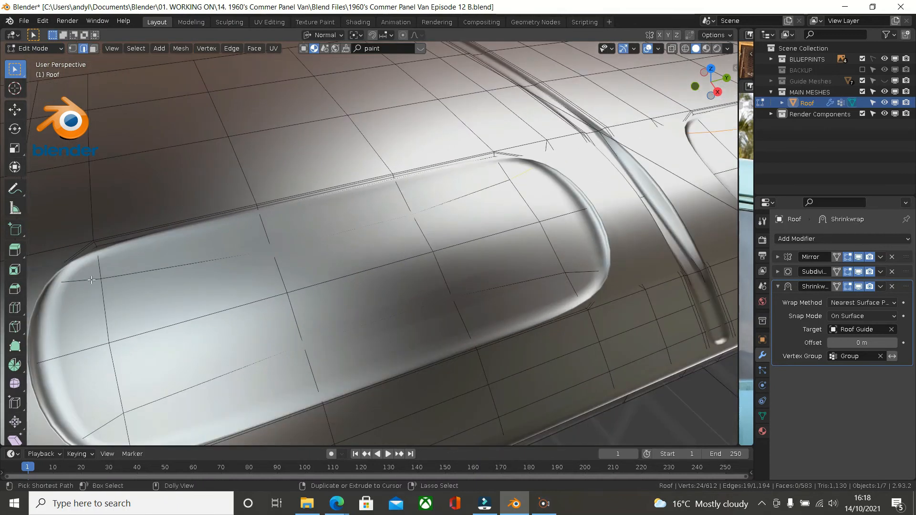
pyautogui.keyDown('ctrl'); pyautogui.click(91, 280); pyautogui.keyUp('ctrl')
pyautogui.keyDown('shift'); pyautogui.click(104, 423); pyautogui.keyUp('shift')
pyautogui.keyDown('ctrl'); pyautogui.click(585, 275); pyautogui.keyUp('ctrl')
# Adjust the depth of the selected lengthwise edges along their normal and check the smoothed panels in Object Mode
pyautogui.moveTo(585, 275); pyautogui.dragTo(656, 223, button='middle')
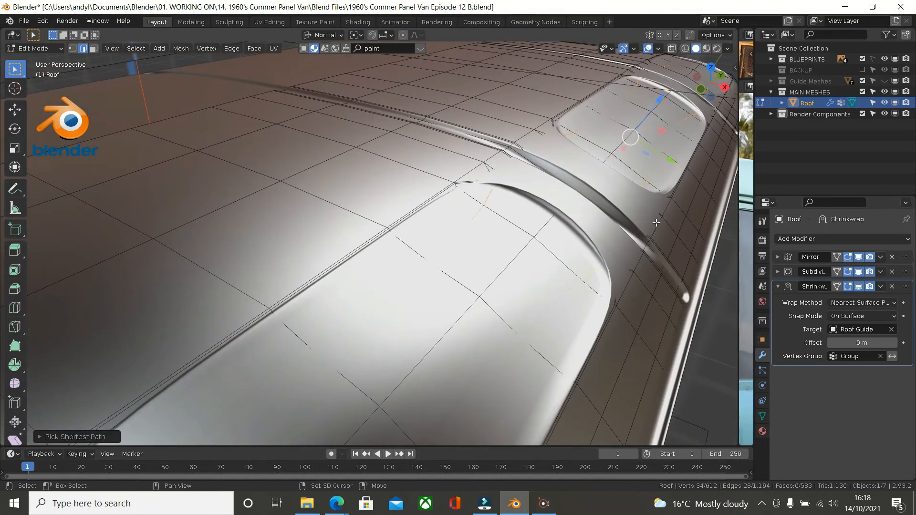
pyautogui.keyDown('shift'); pyautogui.scroll(3, 656, 223); pyautogui.keyUp('shift')
pyautogui.scroll(4, 602, 221)
pyautogui.moveTo(605, 207); pyautogui.dragTo(607, 196, button='middle')
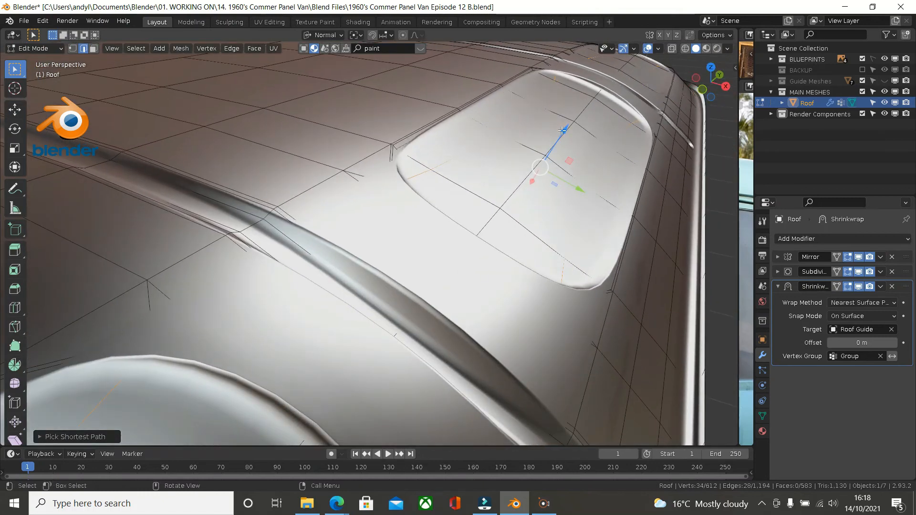
pyautogui.moveTo(563, 130); pyautogui.dragTo(551, 152)
pyautogui.moveTo(551, 153); pyautogui.dragTo(574, 148, button='middle')
pyautogui.press('Tab')
pyautogui.moveTo(519, 203); pyautogui.dragTo(420, 239, button='middle')
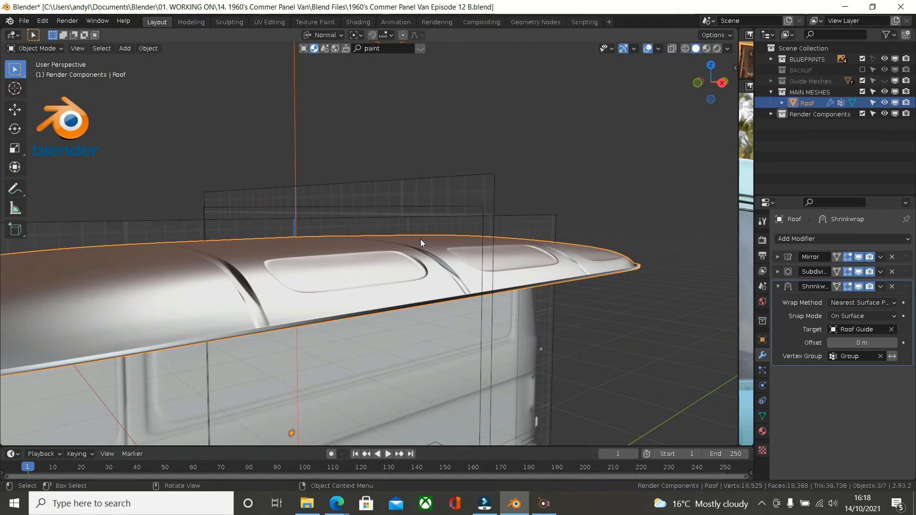
pyautogui.moveTo(420, 239); pyautogui.dragTo(422, 239, button='middle')
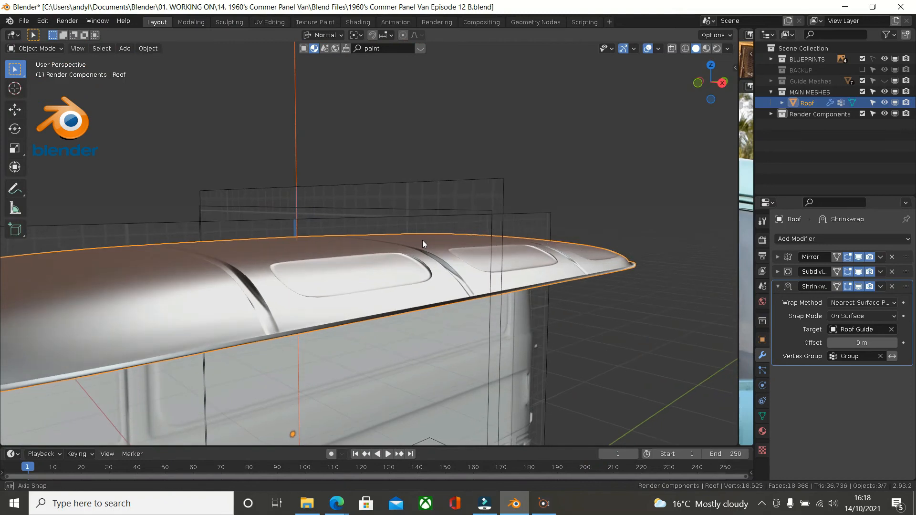
# Try a Solidify modifier on the roof with a thickness of 0.003 m
pyautogui.click(777, 286)
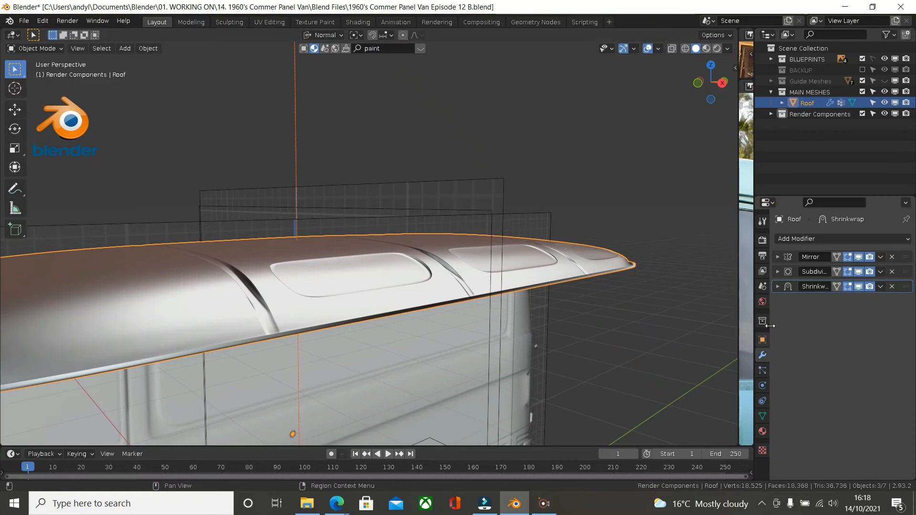
pyautogui.click(811, 239)
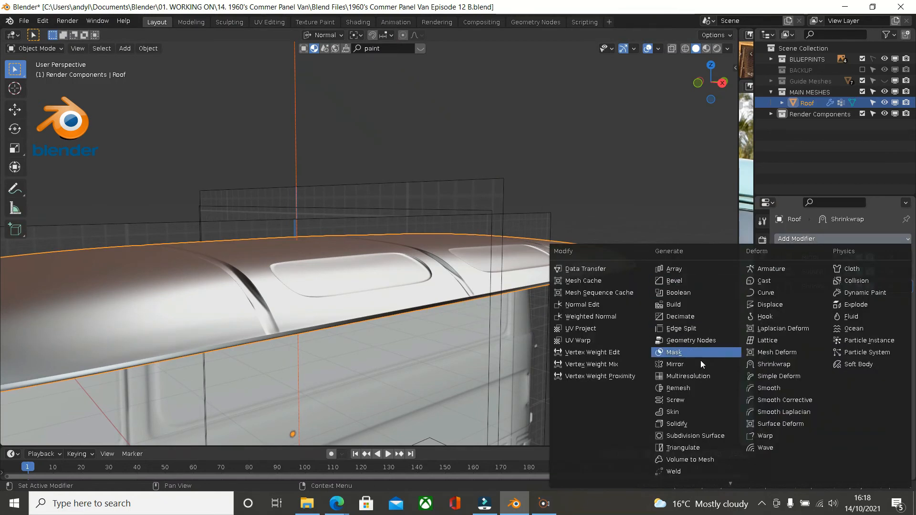
pyautogui.click(681, 424)
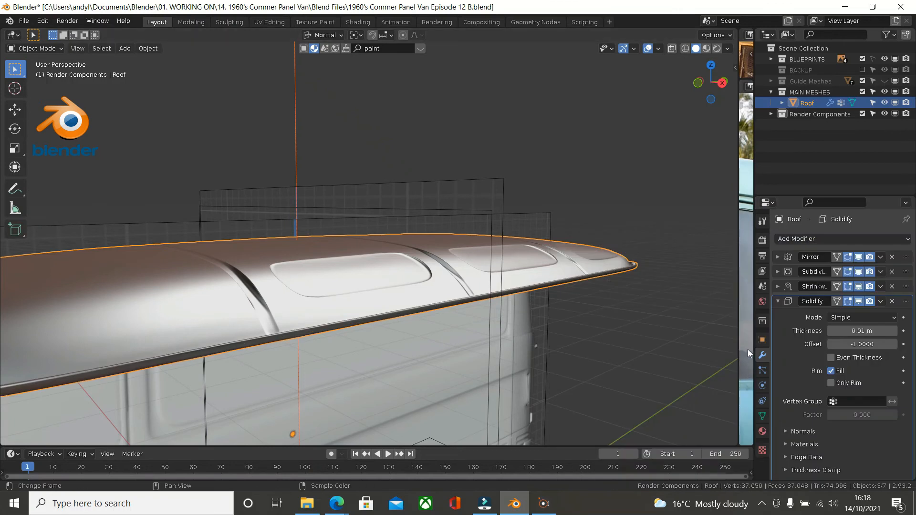
pyautogui.click(849, 331)
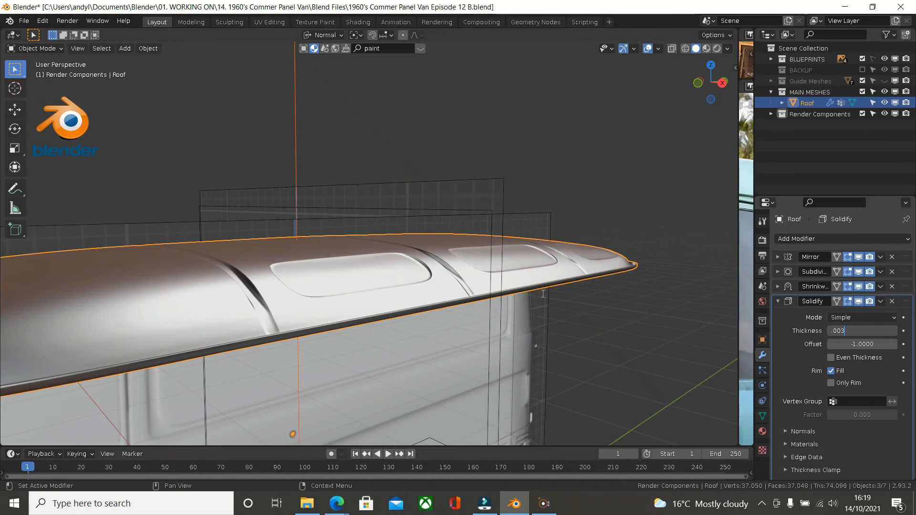
pyautogui.press('Return')
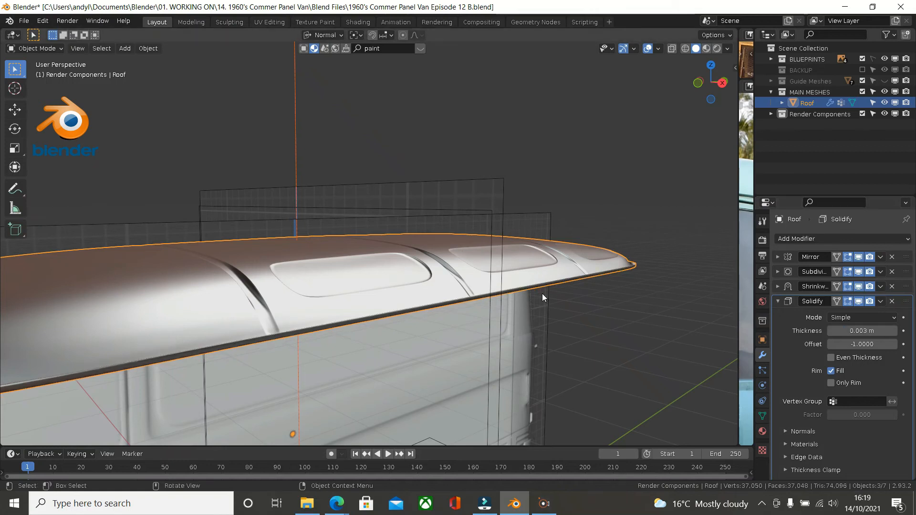
# Inspect the thickened rim around the roof's corner and end, and undo the Solidify modifier
pyautogui.scroll(5, 543, 328)
pyautogui.moveTo(548, 252)
pyautogui.mouseDown(button='middle')
pyautogui.moveTo(583, 250)
pyautogui.moveTo(583, 259)
pyautogui.moveTo(574, 228)
pyautogui.moveTo(591, 216)
pyautogui.moveTo(563, 248)
pyautogui.mouseUp(button='middle')
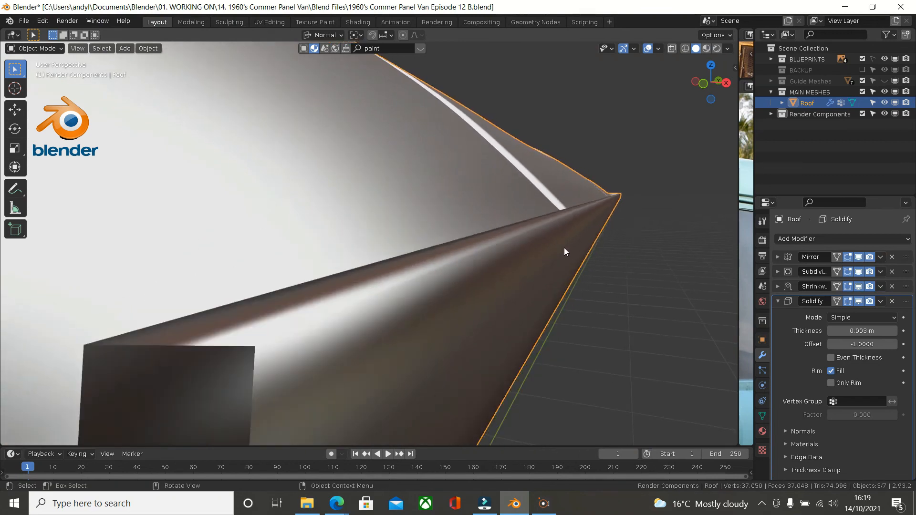
pyautogui.scroll(-2, 564, 248)
pyautogui.keyDown('shift'); pyautogui.moveTo(508, 282); pyautogui.dragTo(513, 250, button='middle'); pyautogui.keyUp('shift')
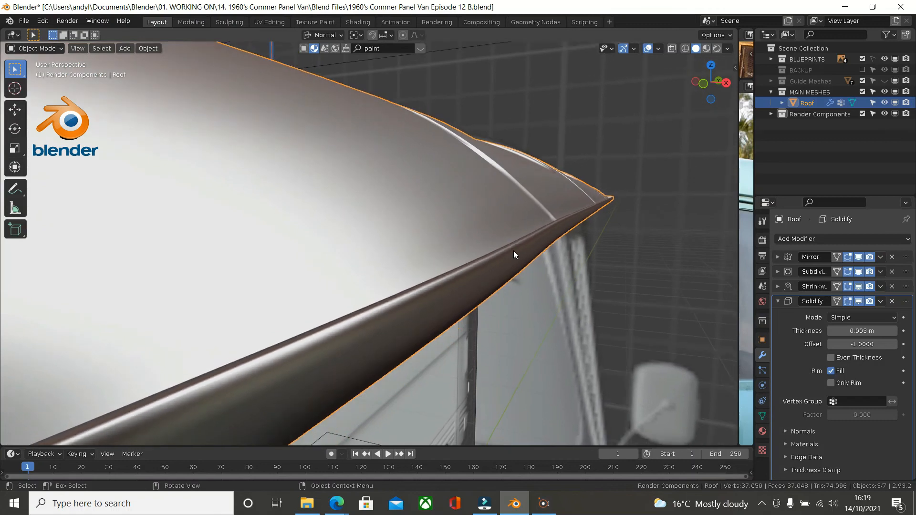
pyautogui.scroll(-2, 513, 250)
pyautogui.scroll(6, 513, 250)
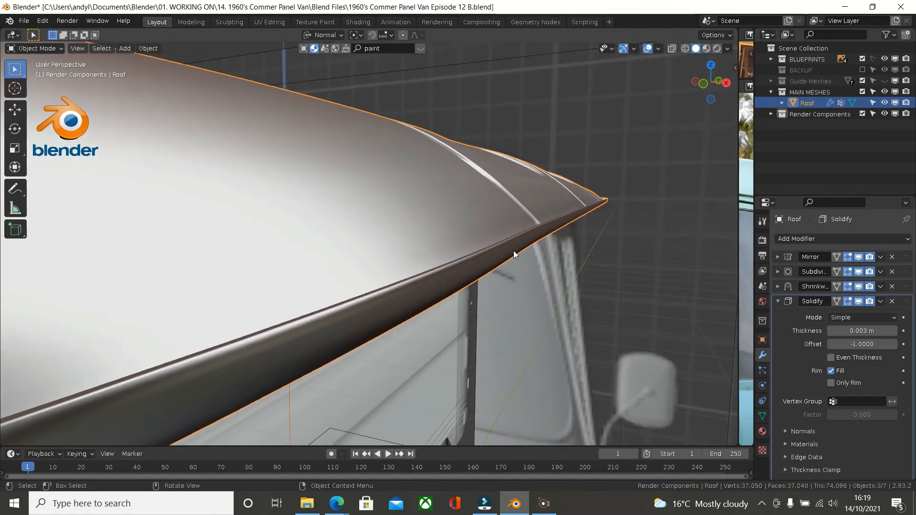
pyautogui.moveTo(513, 250); pyautogui.dragTo(264, 339, button='middle')
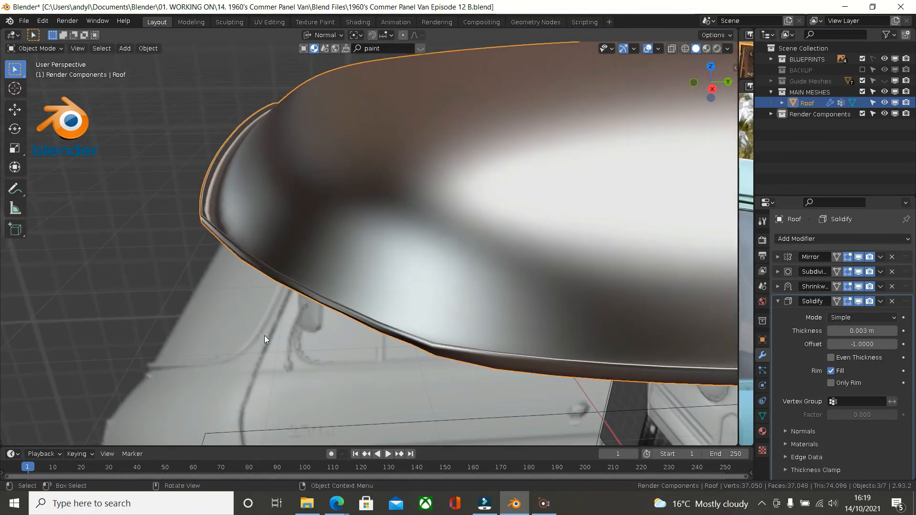
pyautogui.hotkey('ctrl', 'z')
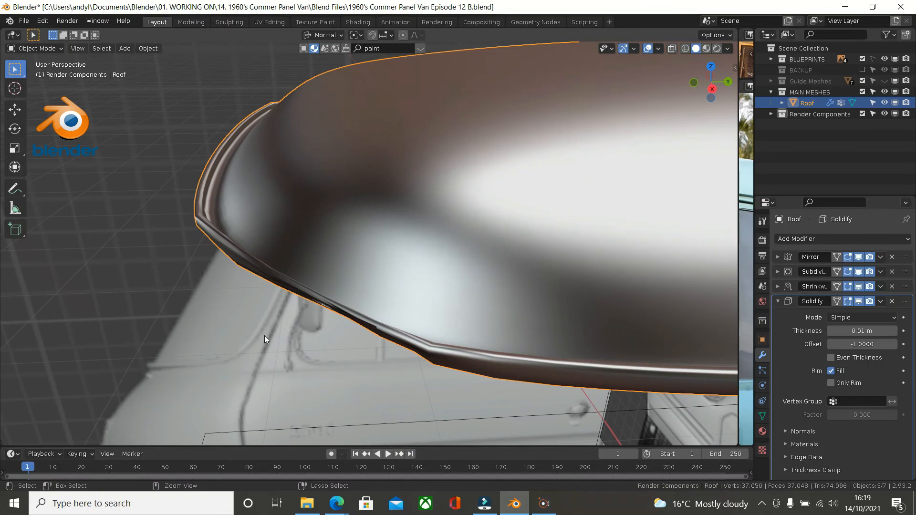
pyautogui.hotkey('ctrl', 'z')
# Enter Edit Mode on the roof with vertex selection and turn off the Shrinkwrap modifier's viewport display
pyautogui.press('Tab')
pyautogui.moveTo(264, 336); pyautogui.dragTo(646, 288, button='middle')
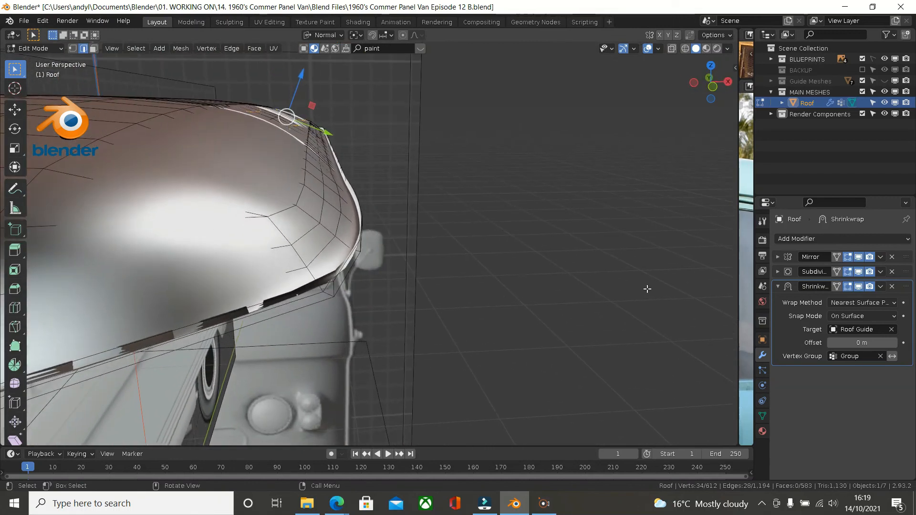
pyautogui.click(856, 288)
pyautogui.moveTo(414, 282); pyautogui.dragTo(386, 265, button='middle')
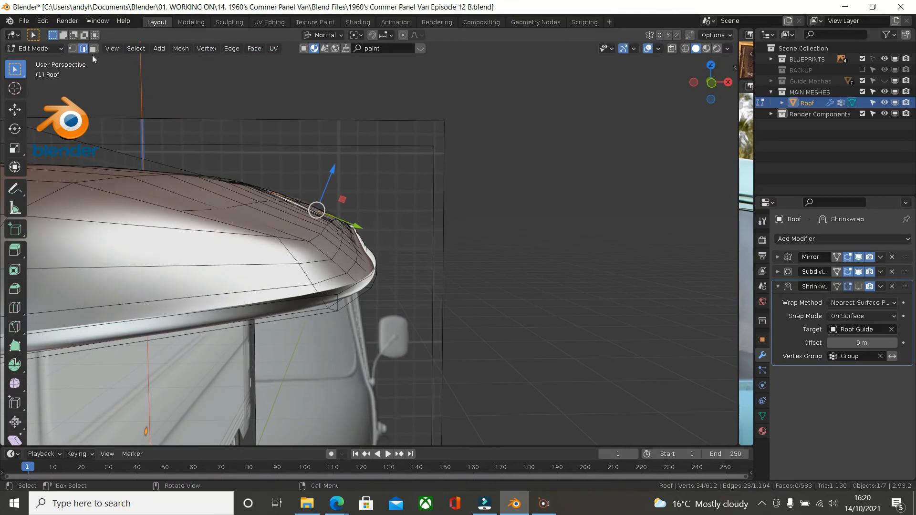
pyautogui.click(71, 49)
pyautogui.moveTo(124, 224); pyautogui.dragTo(158, 230, button='middle')
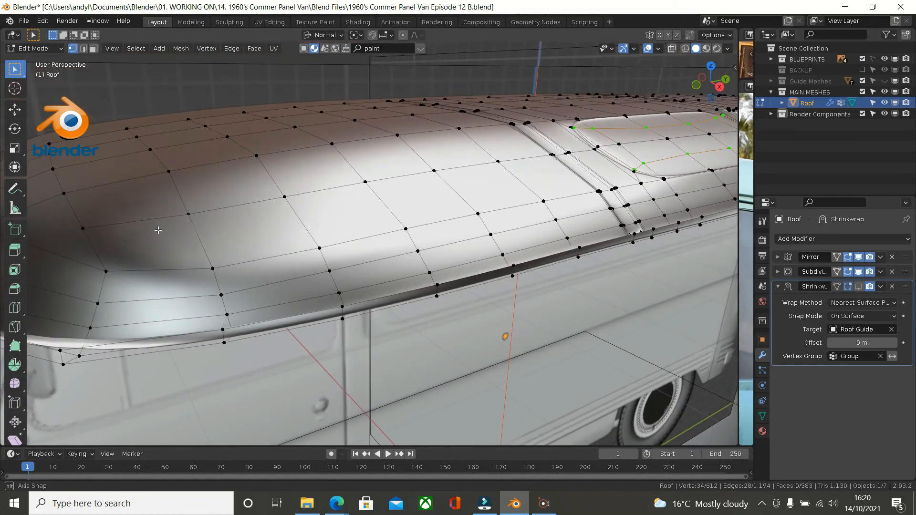
# Select the two edge loops running along the roof's lower rim
pyautogui.keyDown('alt'); pyautogui.click(242, 328); pyautogui.keyUp('alt')
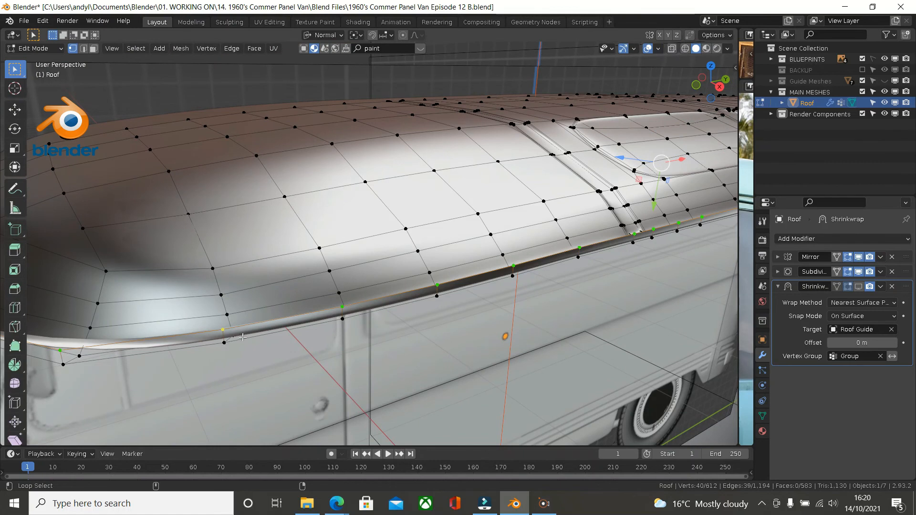
pyautogui.keyDown('alt'); pyautogui.keyDown('shift'); pyautogui.click(243, 337); pyautogui.keyUp('shift'); pyautogui.keyUp('alt')
pyautogui.moveTo(473, 353); pyautogui.dragTo(735, 340, button='middle')
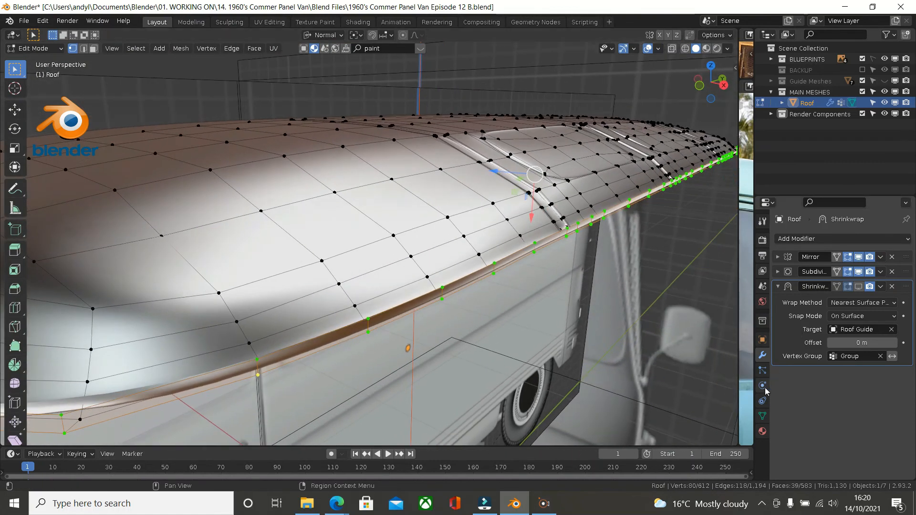
# Clear the selection and select the vertices assigned to the roof's vertex group to check which areas it covers
pyautogui.click(762, 415)
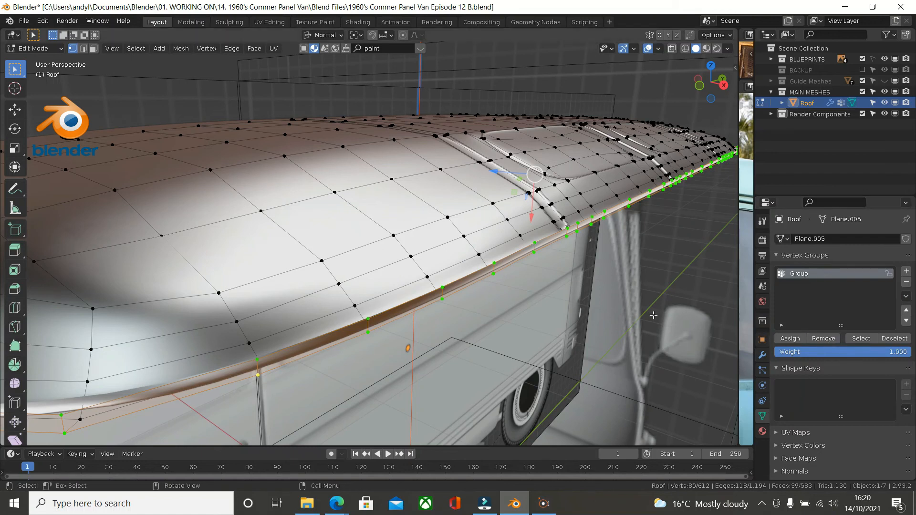
pyautogui.scroll(-3, 643, 314)
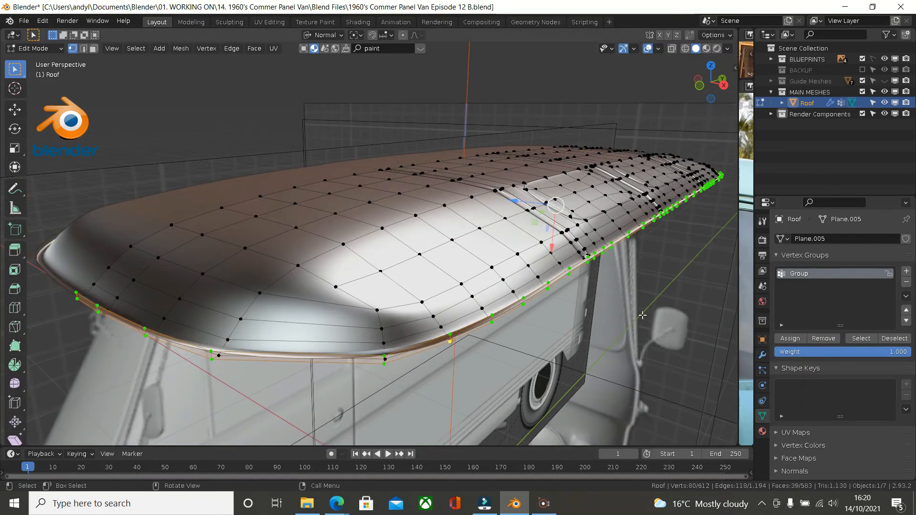
pyautogui.click(697, 303)
pyautogui.click(856, 341)
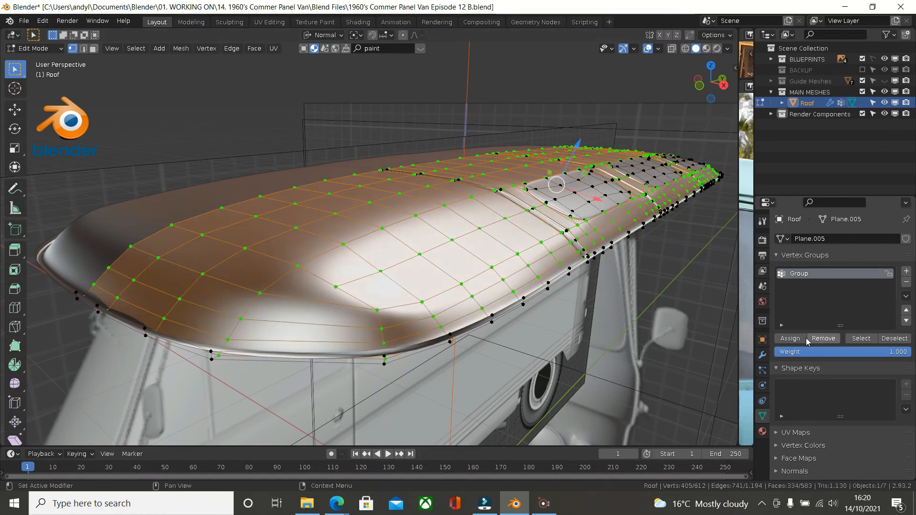
pyautogui.moveTo(557, 315); pyautogui.dragTo(577, 343, button='middle')
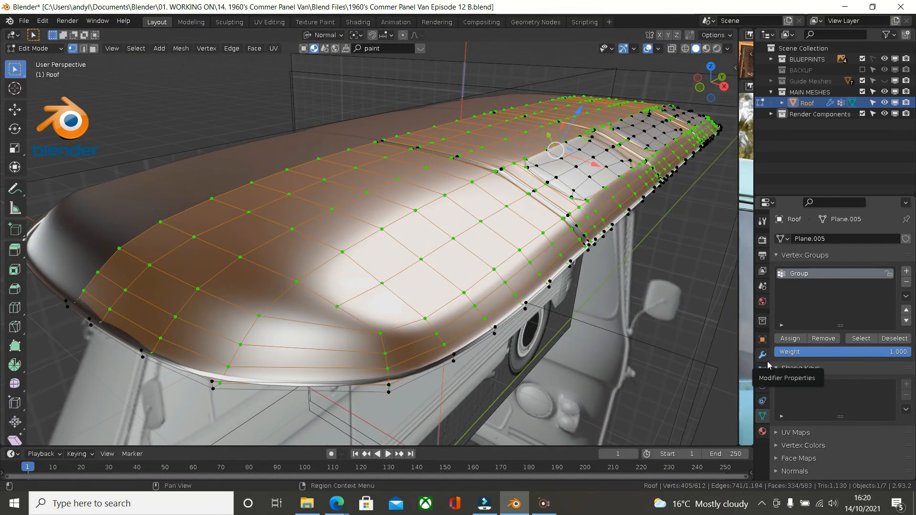
# Return to Object Mode, restore the Shrinkwrap modifier's viewport display and inspect the roof's lower rim
pyautogui.press('Tab')
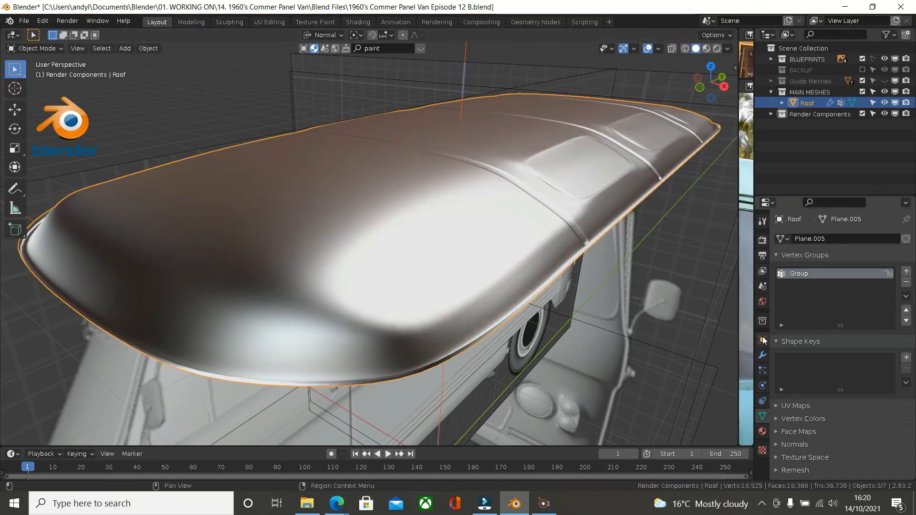
pyautogui.click(763, 355)
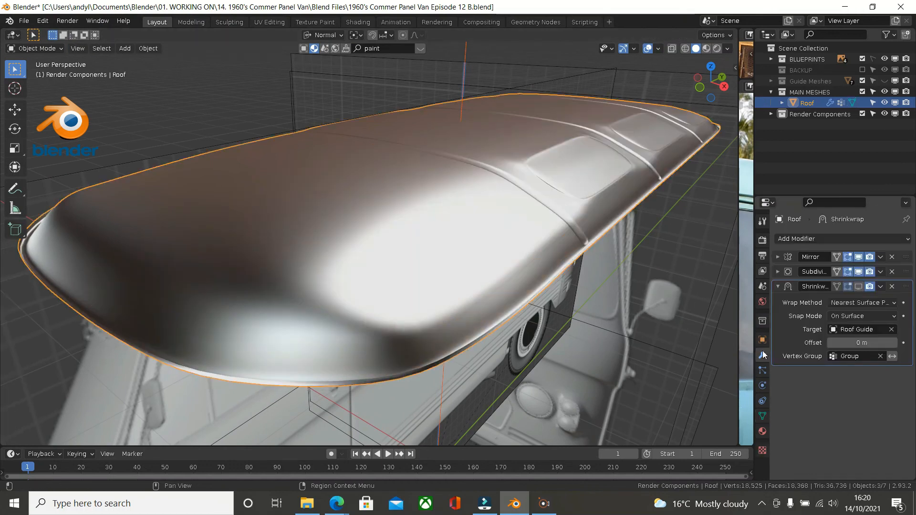
pyautogui.click(857, 289)
pyautogui.moveTo(529, 307); pyautogui.dragTo(479, 343, button='middle')
pyautogui.scroll(2, 508, 342)
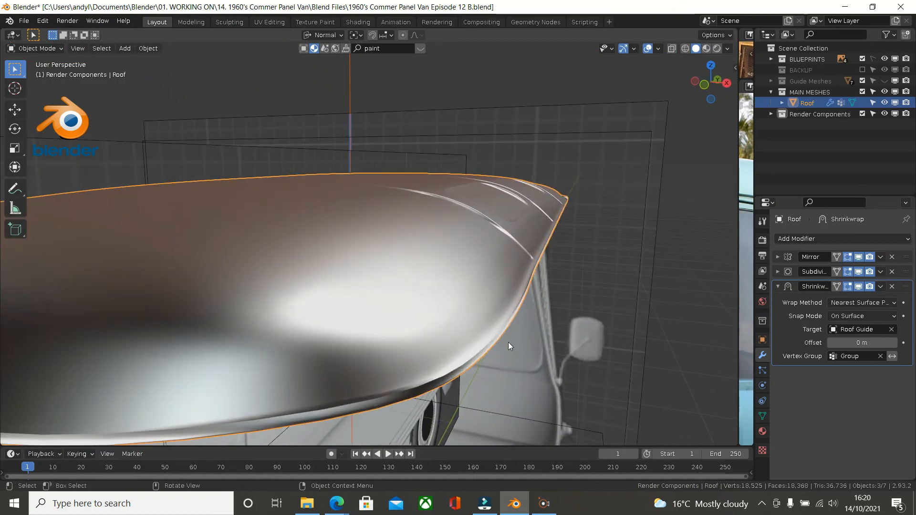
pyautogui.scroll(1, 508, 342)
pyautogui.scroll(1, 507, 342)
pyautogui.moveTo(506, 342)
pyautogui.mouseDown(button='middle')
pyautogui.moveTo(529, 340)
pyautogui.moveTo(437, 346)
pyautogui.moveTo(444, 374)
pyautogui.moveTo(496, 329)
pyautogui.mouseUp(button='middle')
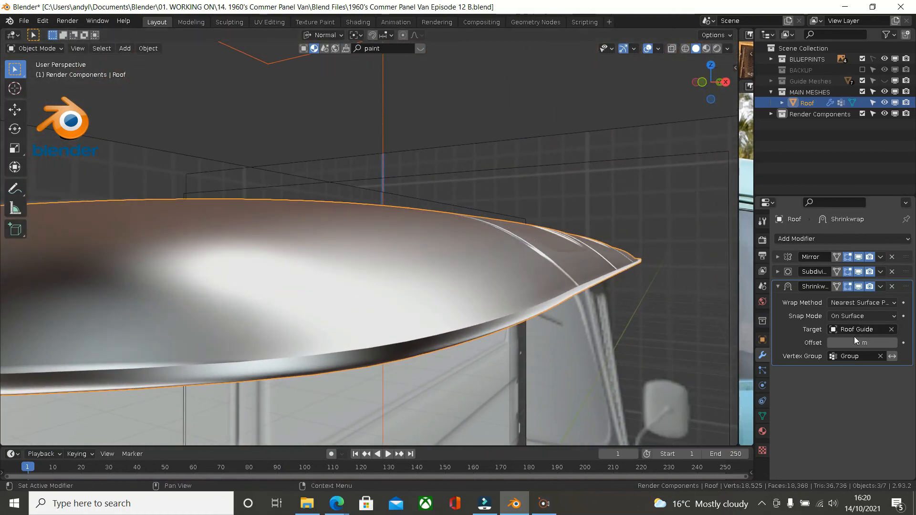
pyautogui.moveTo(589, 293); pyautogui.dragTo(582, 329, button='middle')
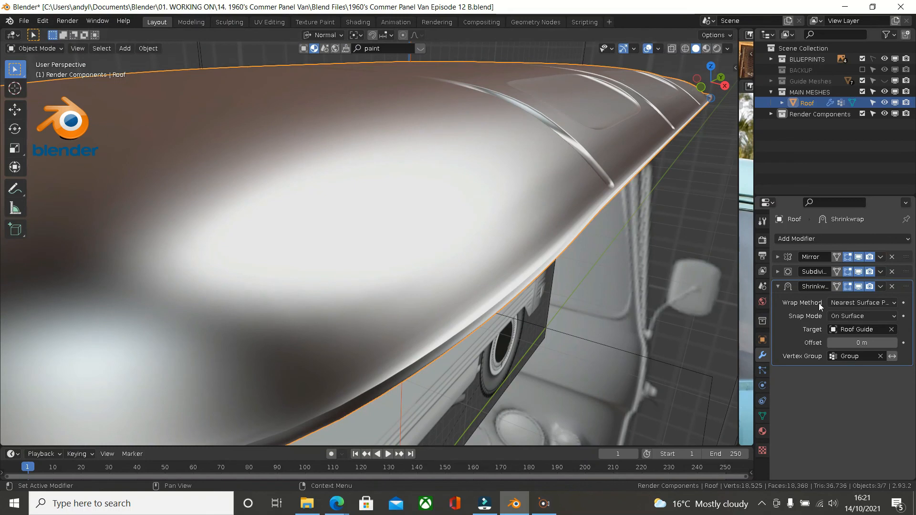
# Add a Solidify modifier to the roof with a thickness of 0.003 m
pyautogui.click(833, 356)
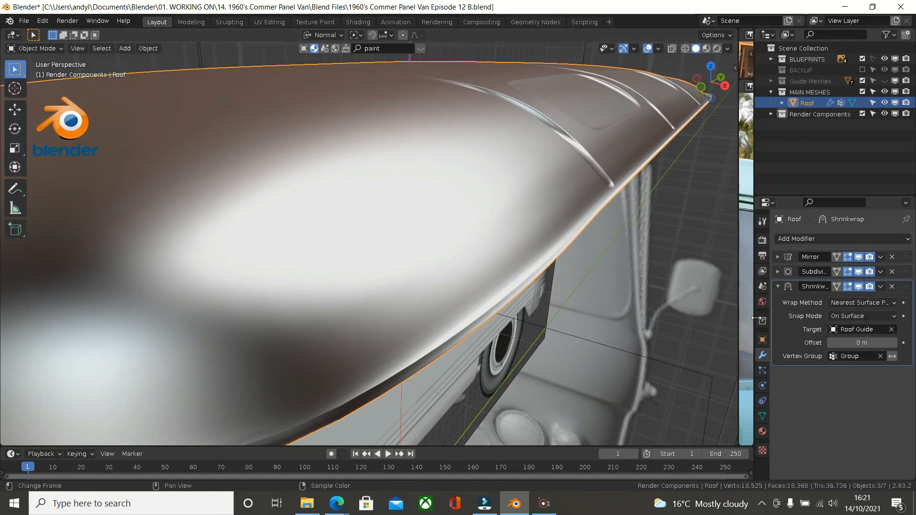
pyautogui.click(778, 287)
pyautogui.click(796, 238)
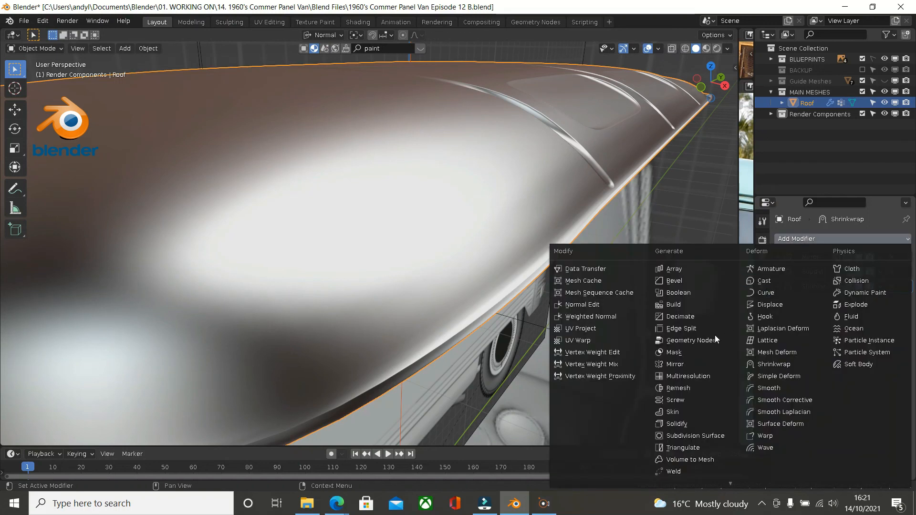
pyautogui.click(691, 424)
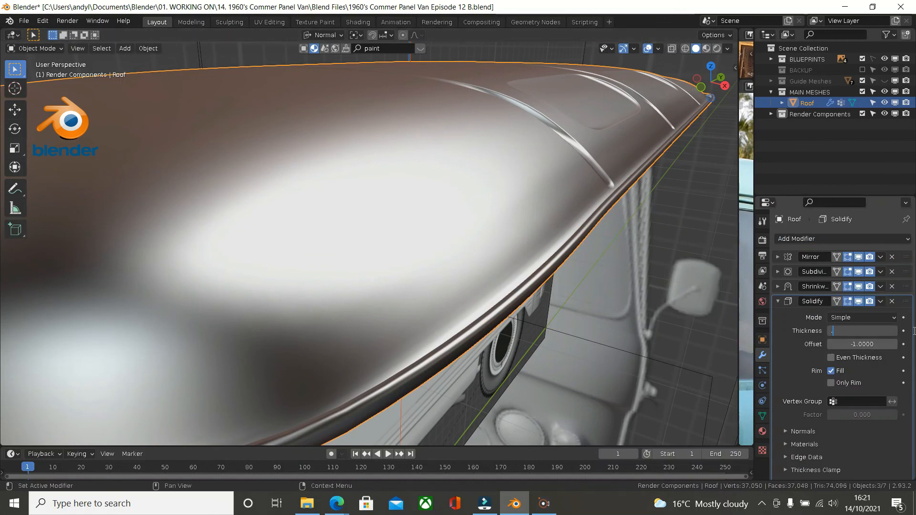
pyautogui.press('Return')
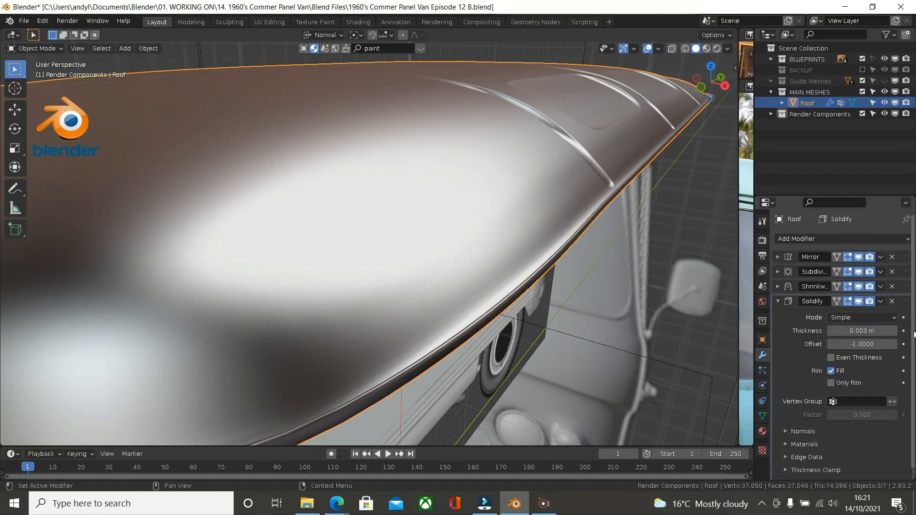
# Enable Even Thickness and Only Rim for the roof's Solidify modifier and review the whole roof
pyautogui.moveTo(504, 259); pyautogui.dragTo(115, 319, button='middle')
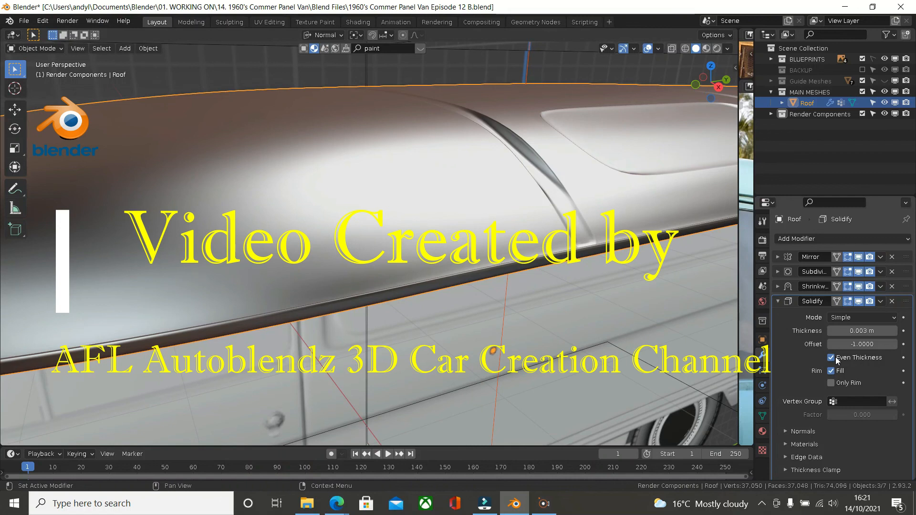
pyautogui.click(831, 383)
pyautogui.moveTo(510, 333)
pyautogui.mouseDown(button='middle')
pyautogui.moveTo(517, 307)
pyautogui.moveTo(514, 344)
pyautogui.mouseUp(button='middle')
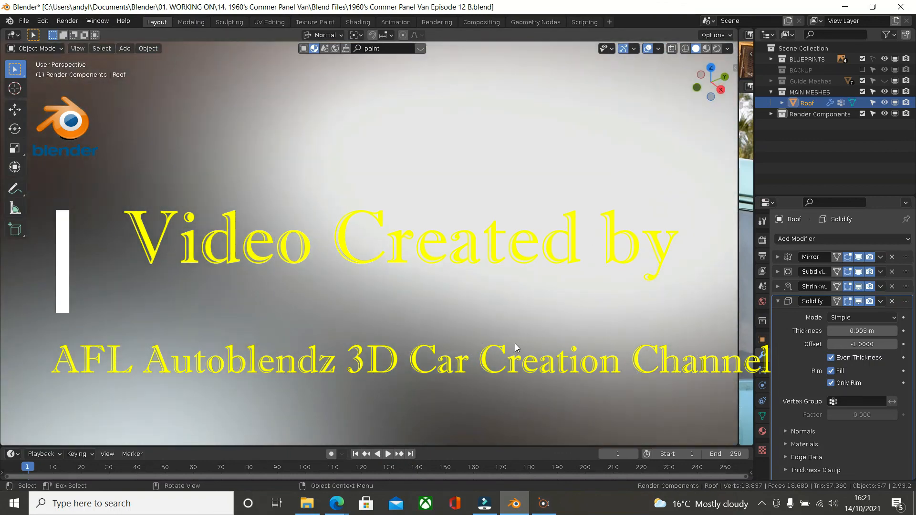
pyautogui.scroll(-6, 514, 344)
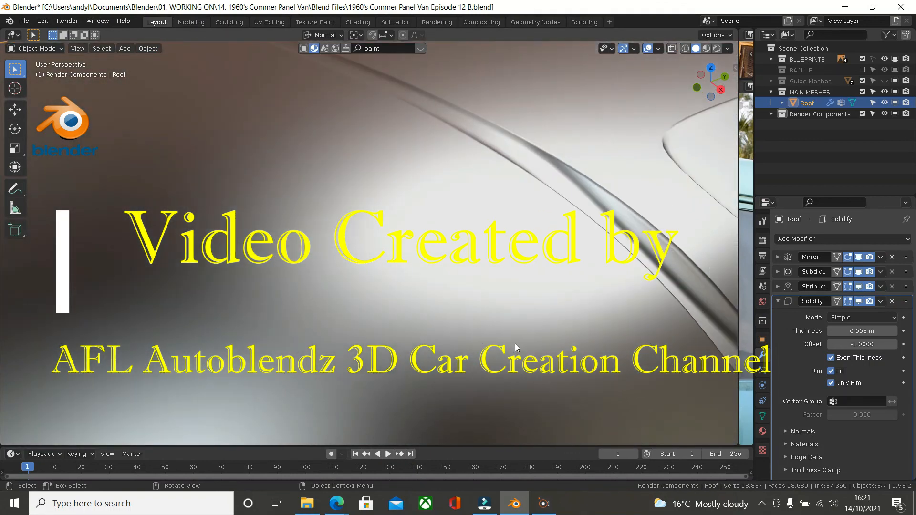
pyautogui.scroll(8, 515, 364)
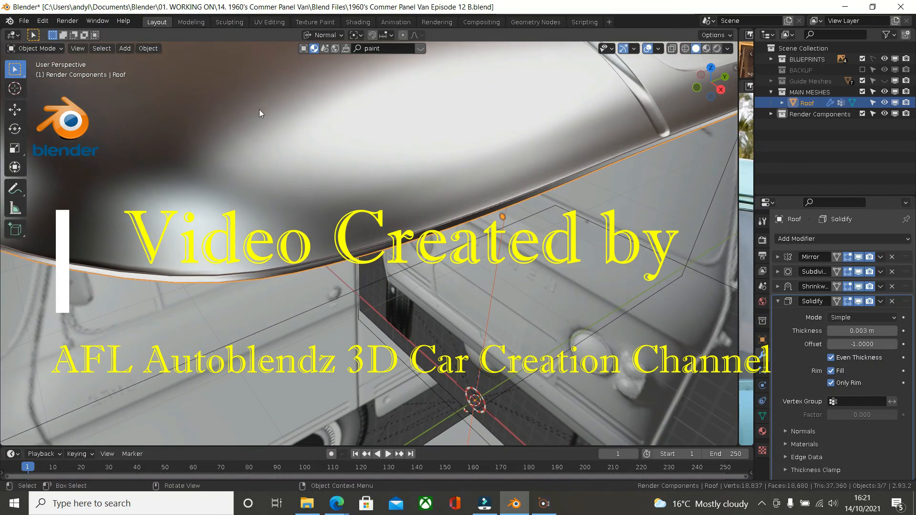
pyautogui.moveTo(259, 113); pyautogui.dragTo(375, 201, button='middle')
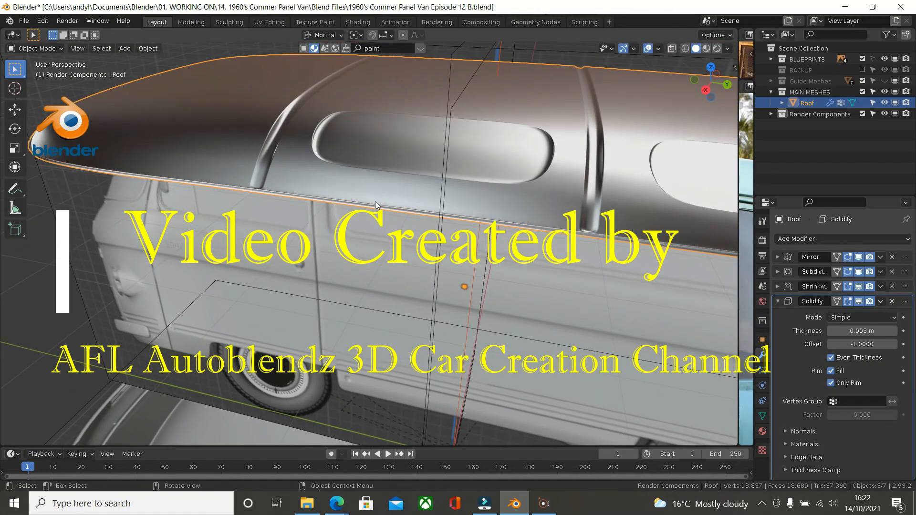
pyautogui.scroll(-10, 375, 201)
pyautogui.moveTo(596, 238); pyautogui.dragTo(682, 259, button='middle')
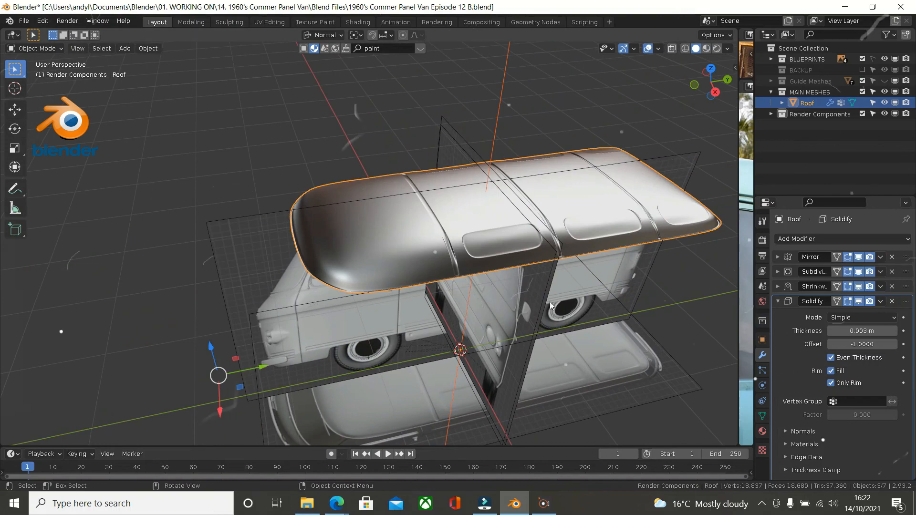